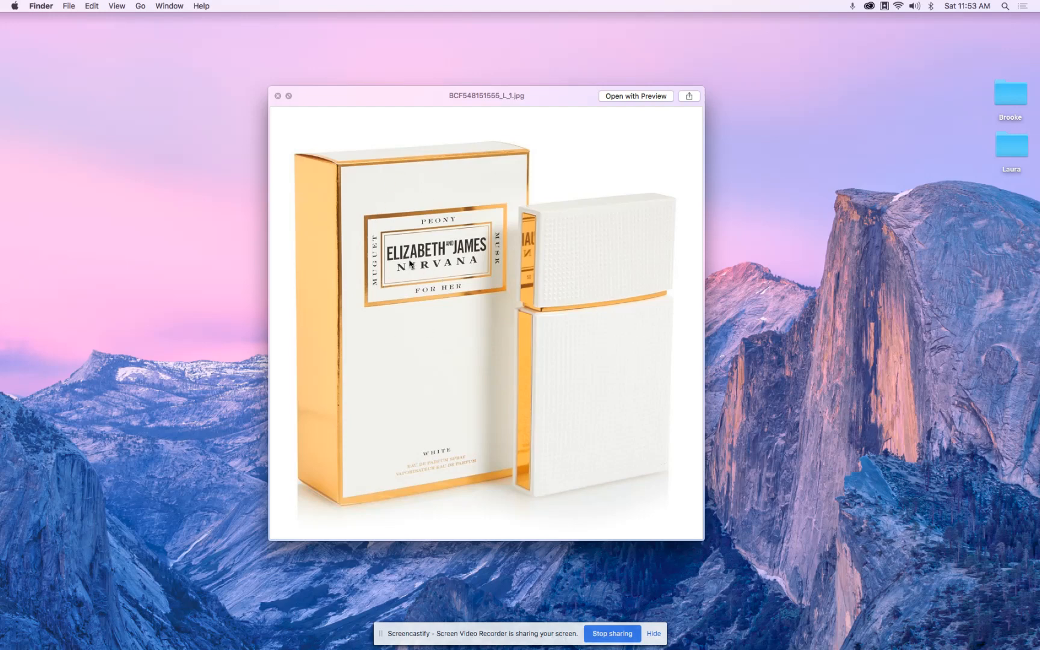
Close the perfume packaging photo preview and switch to the Elizabeth.blend project in Blender
{"action": "key", "text": "space"}
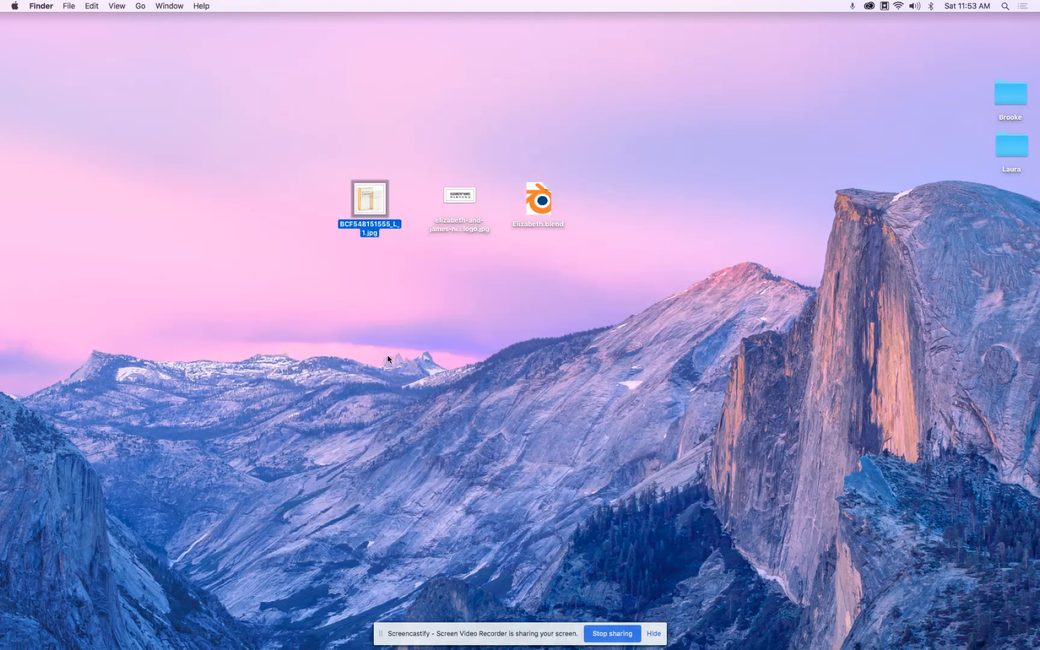
{"action": "mouse_move", "coordinate": [244, 641]}
{"action": "left_click", "coordinate": [215, 629]}
{"action": "left_click_drag", "start_coordinate": [328, 258], "coordinate": [398, 170]}
{"action": "left_click", "coordinate": [362, 198]}
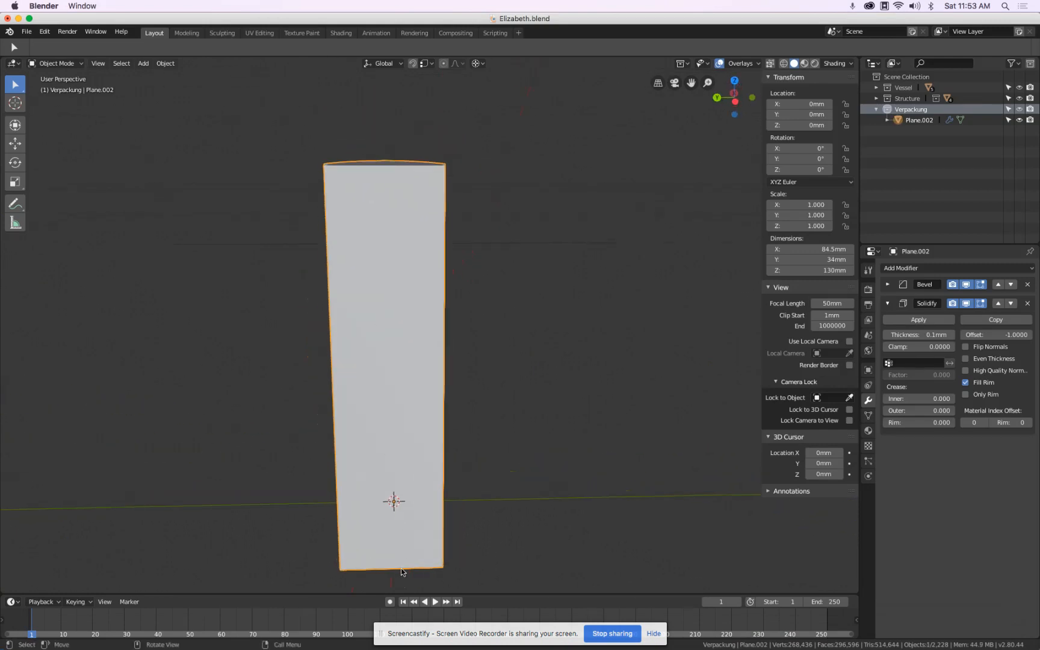
Examine the packaging box from several angles, including the opening at its upper corner between the top flap and the end panel
{"action": "left_click_drag", "start_coordinate": [349, 272], "coordinate": [378, 299]}
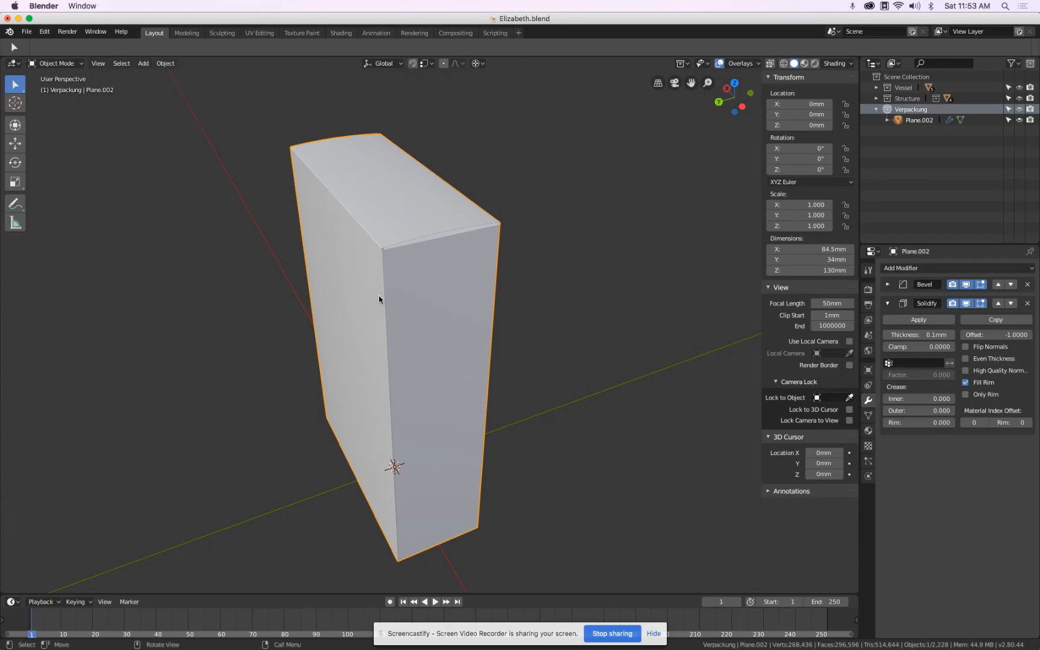
{"action": "scroll", "coordinate": [385, 241], "scroll_direction": "up", "scroll_amount": 8}
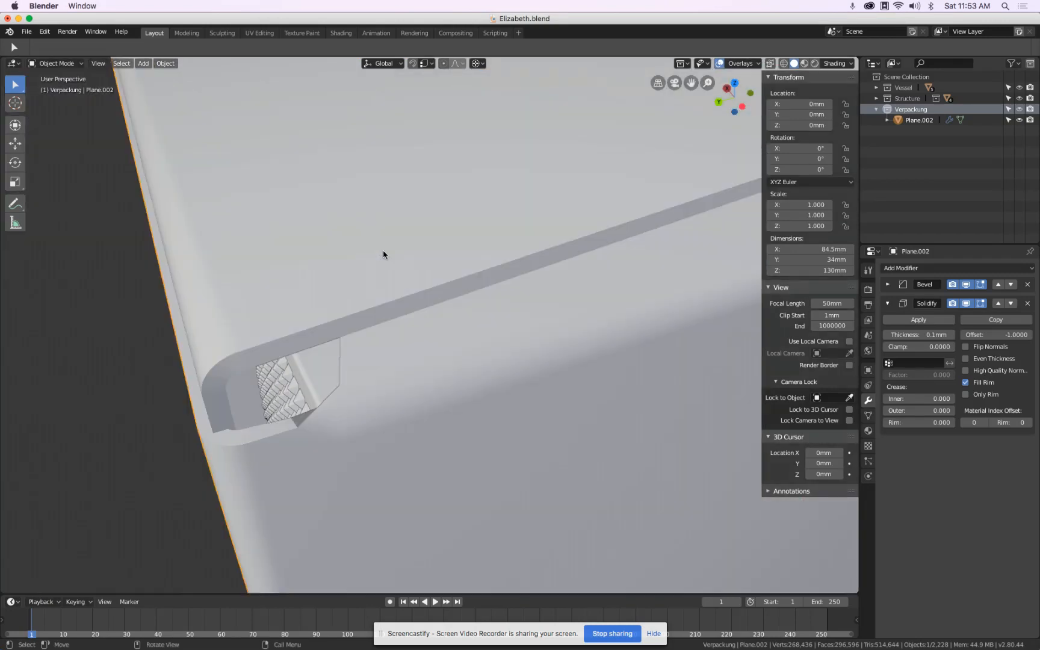
{"action": "scroll", "coordinate": [367, 290], "scroll_direction": "down", "scroll_amount": 8}
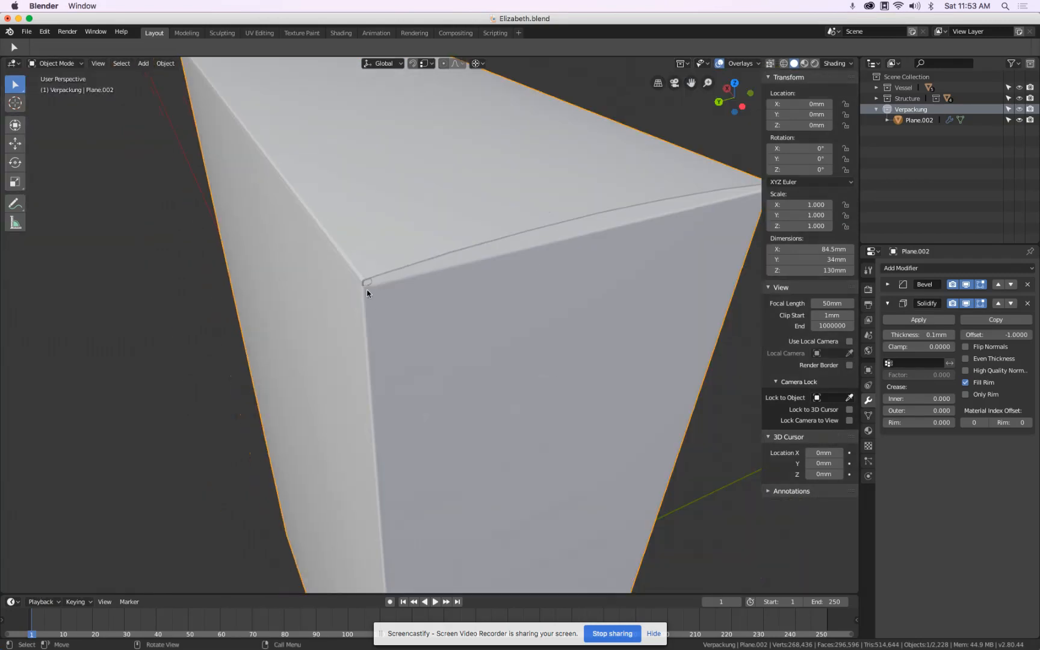
{"action": "left_click_drag", "start_coordinate": [429, 437], "coordinate": [530, 366]}
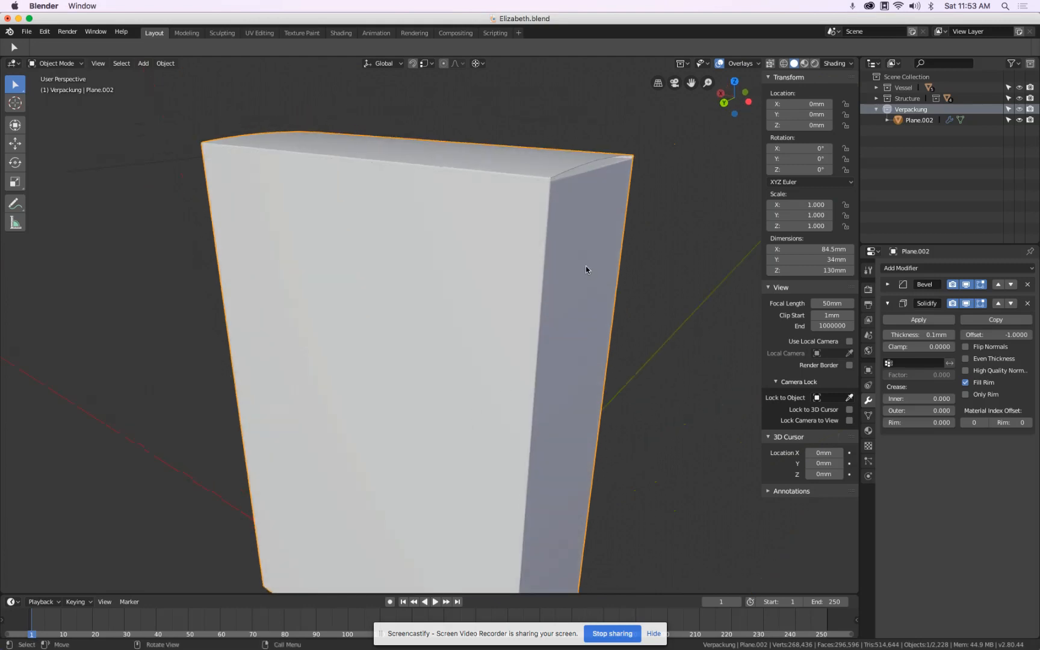
{"action": "left_click_drag", "start_coordinate": [580, 320], "coordinate": [426, 280]}
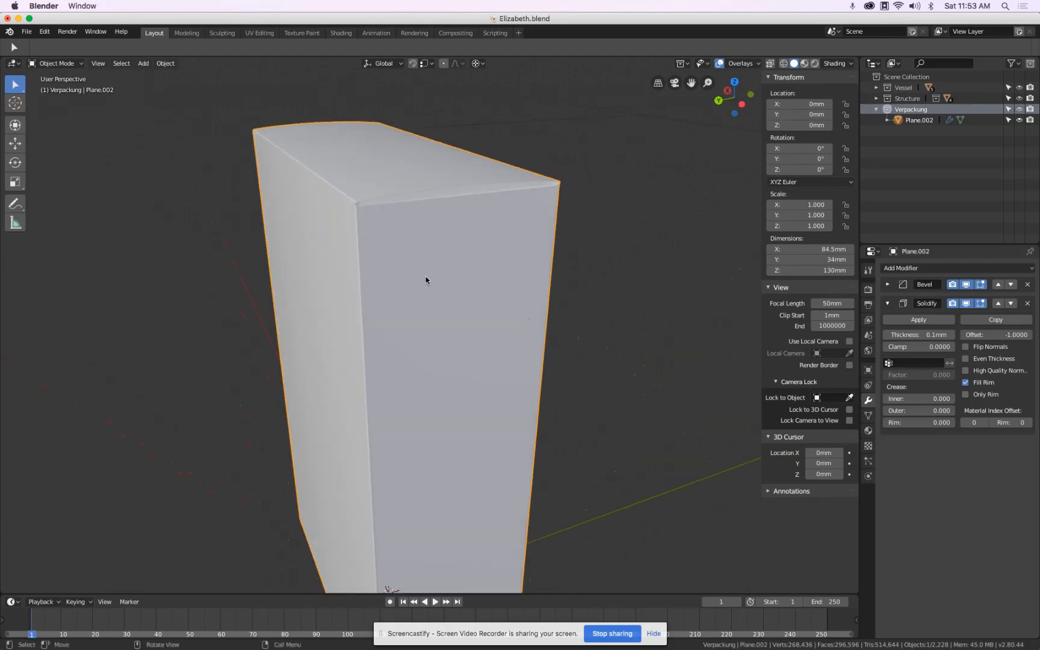
{"action": "scroll", "coordinate": [367, 221], "scroll_direction": "up", "scroll_amount": 2}
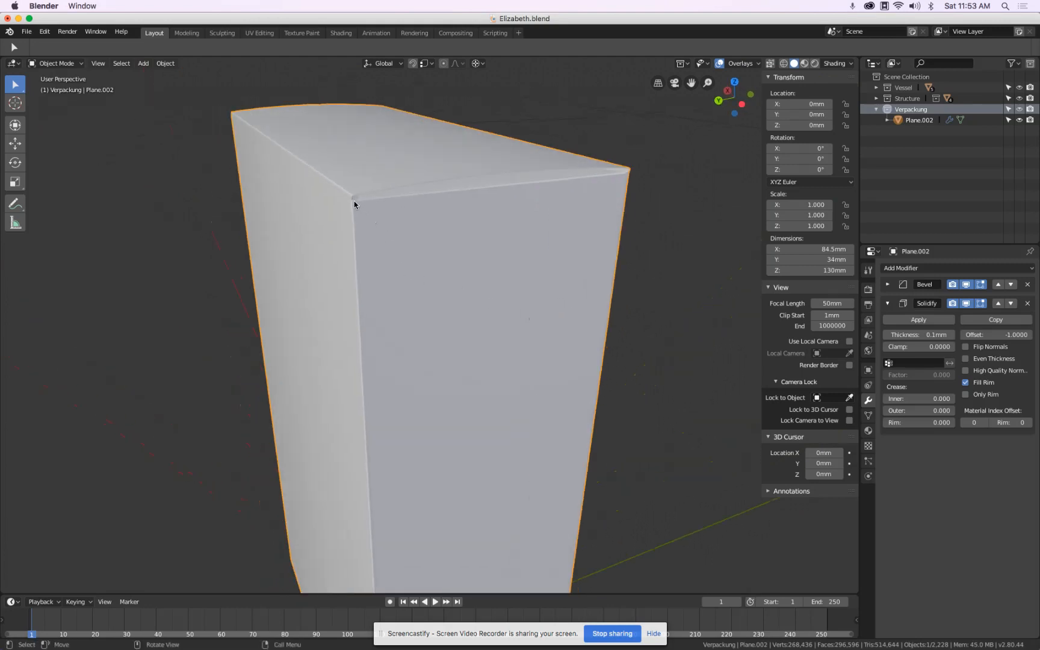
{"action": "scroll", "coordinate": [354, 203], "scroll_direction": "up", "scroll_amount": 2}
{"action": "left_click_drag", "start_coordinate": [347, 202], "coordinate": [355, 205]}
In Edit Mode, select the top tuck flap's fold edge and lower edge and move them about -0.04 mm along Y
{"action": "key", "text": "Tab"}
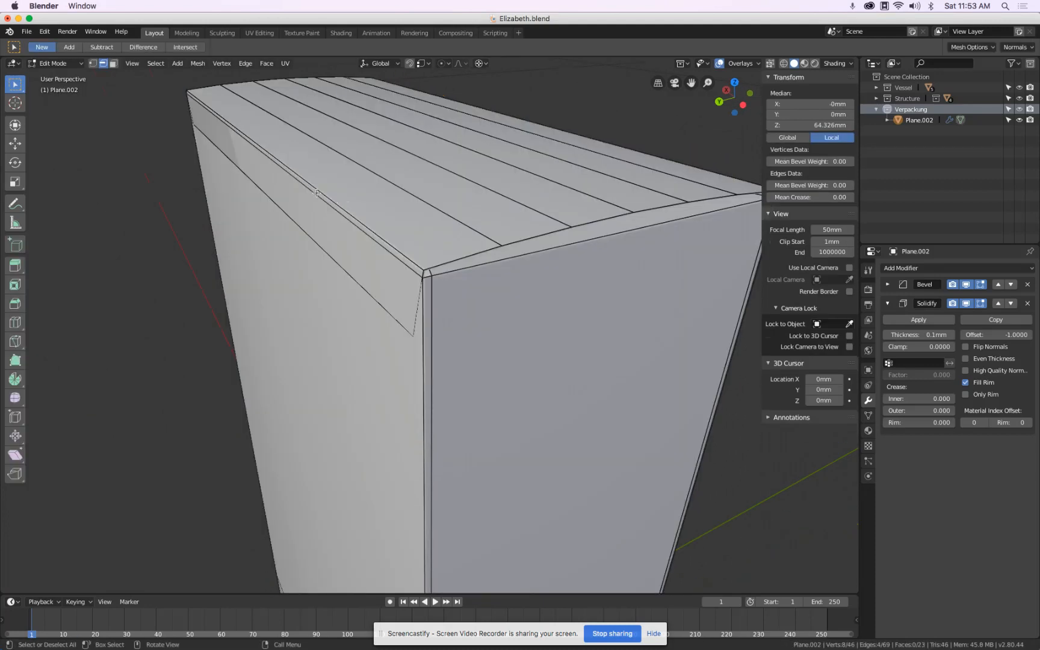
{"action": "left_click", "coordinate": [317, 187]}
{"action": "key", "text": "z"}
{"action": "left_click", "coordinate": [190, 218]}
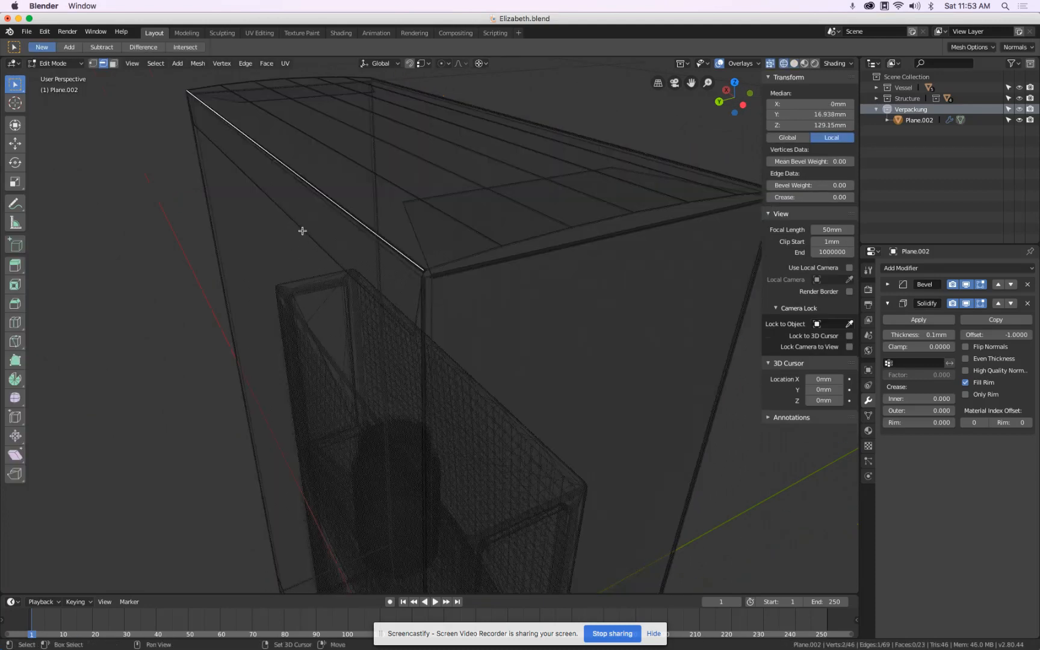
{"action": "left_click", "coordinate": [296, 227], "text": "shift"}
{"action": "scroll", "coordinate": [602, 386], "scroll_direction": "down", "scroll_amount": 5}
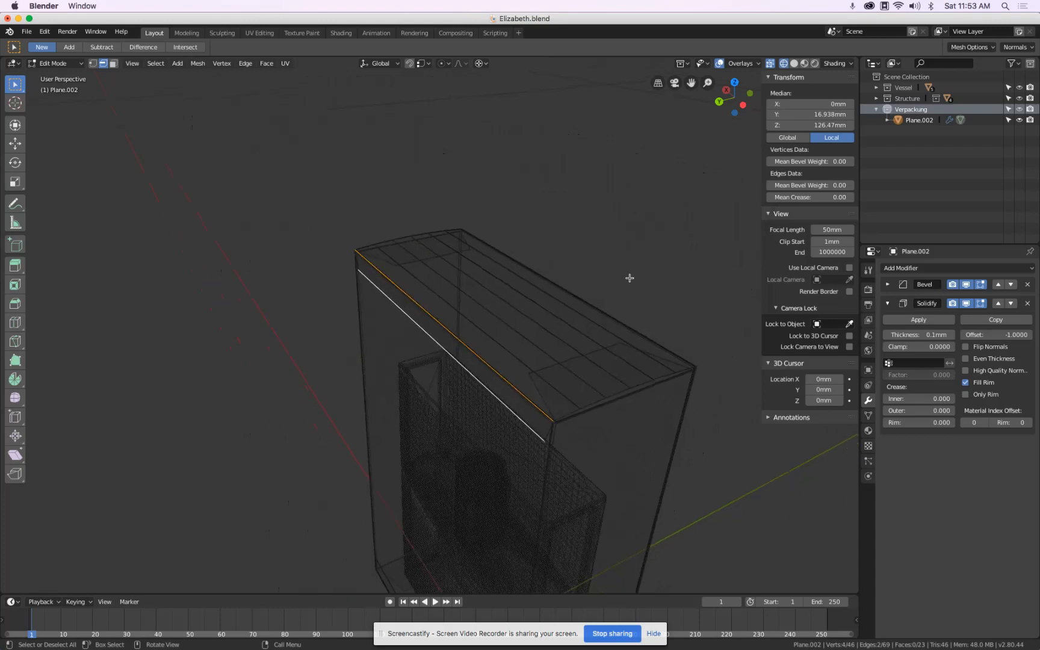
{"action": "scroll", "coordinate": [620, 410], "scroll_direction": "up", "scroll_amount": 8}
{"action": "key", "text": "z"}
{"action": "left_click", "coordinate": [532, 437]}
{"action": "mouse_move", "coordinate": [472, 439]}
{"action": "left_mouse_down"}
{"action": "mouse_move", "coordinate": [269, 451]}
{"action": "mouse_move", "coordinate": [498, 360]}
{"action": "mouse_move", "coordinate": [413, 391]}
{"action": "left_mouse_up"}
{"action": "scroll", "coordinate": [414, 393], "scroll_direction": "up", "scroll_amount": 6}
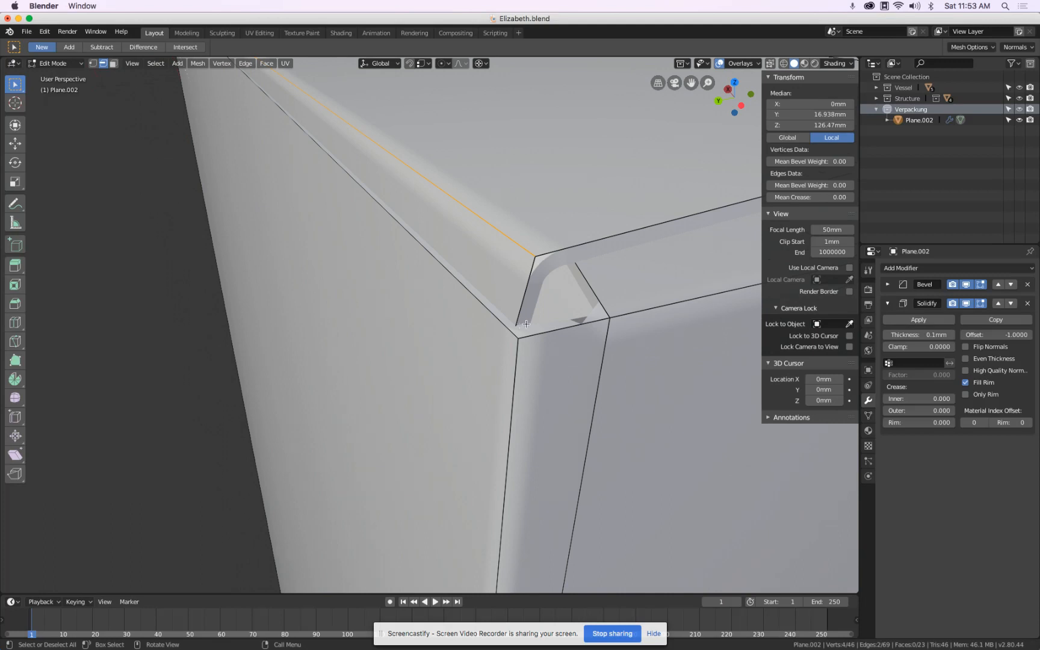
{"action": "key", "text": "g"}
{"action": "key", "text": "y"}
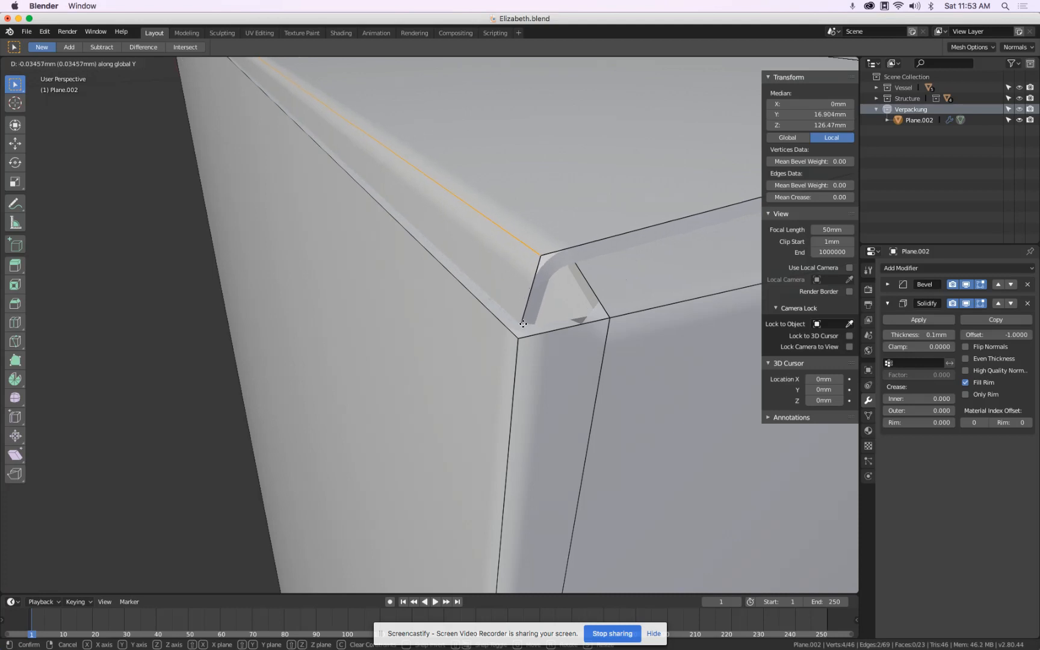
{"action": "left_click", "coordinate": [524, 325]}
{"action": "scroll", "coordinate": [520, 317], "scroll_direction": "down", "scroll_amount": 5}
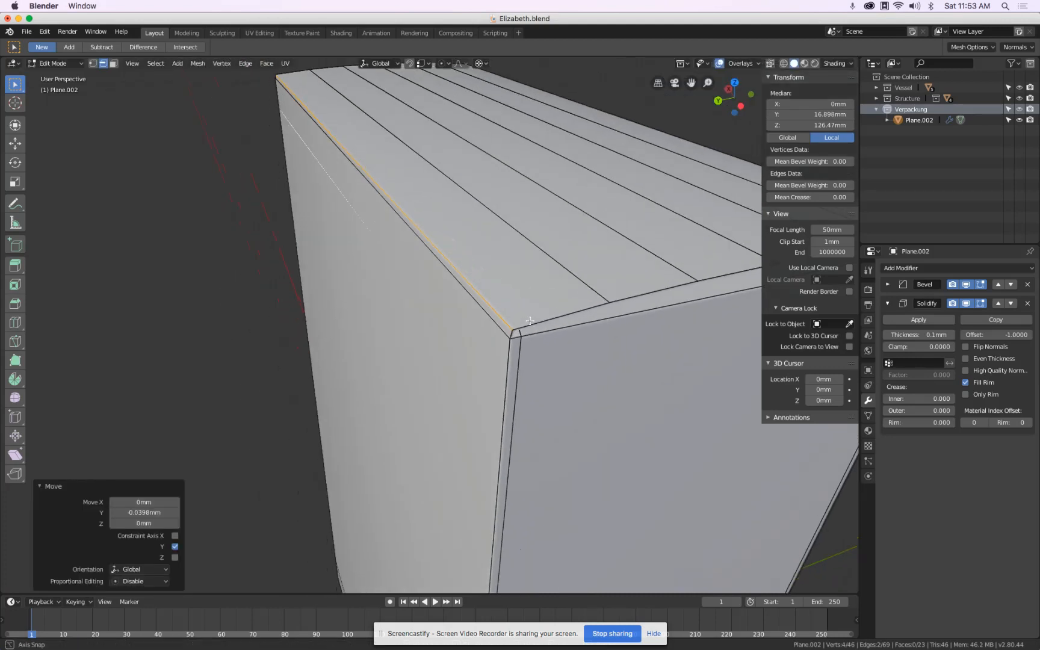
Move the top tuck flap's two selected edges a further -0.22 mm along Y
{"action": "scroll", "coordinate": [519, 313], "scroll_direction": "up", "scroll_amount": 3}
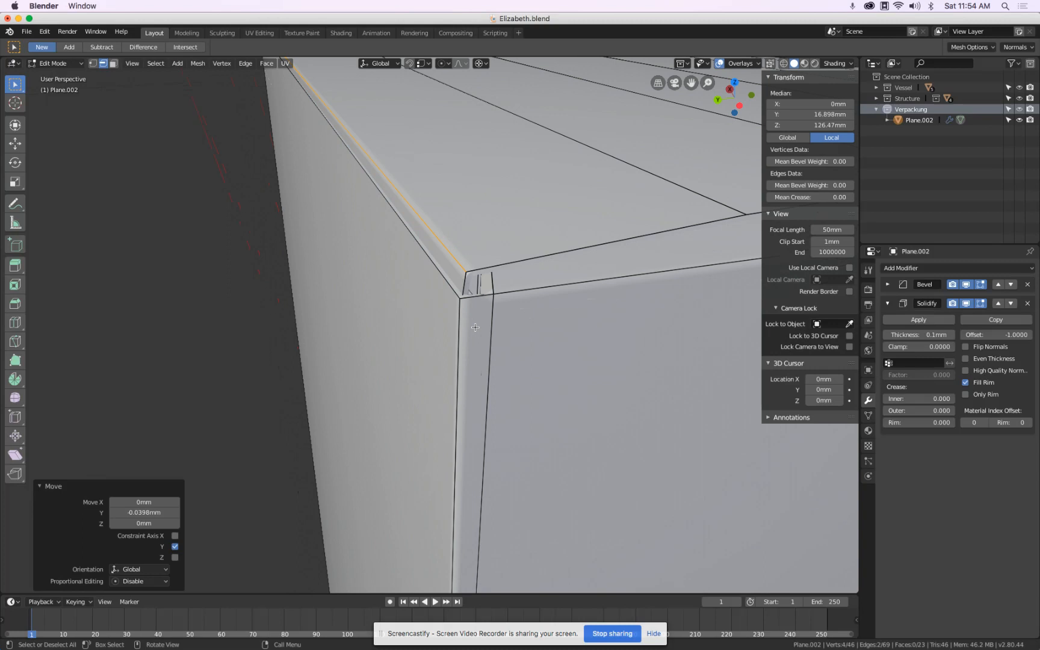
{"action": "key", "text": "g"}
{"action": "key", "text": "y"}
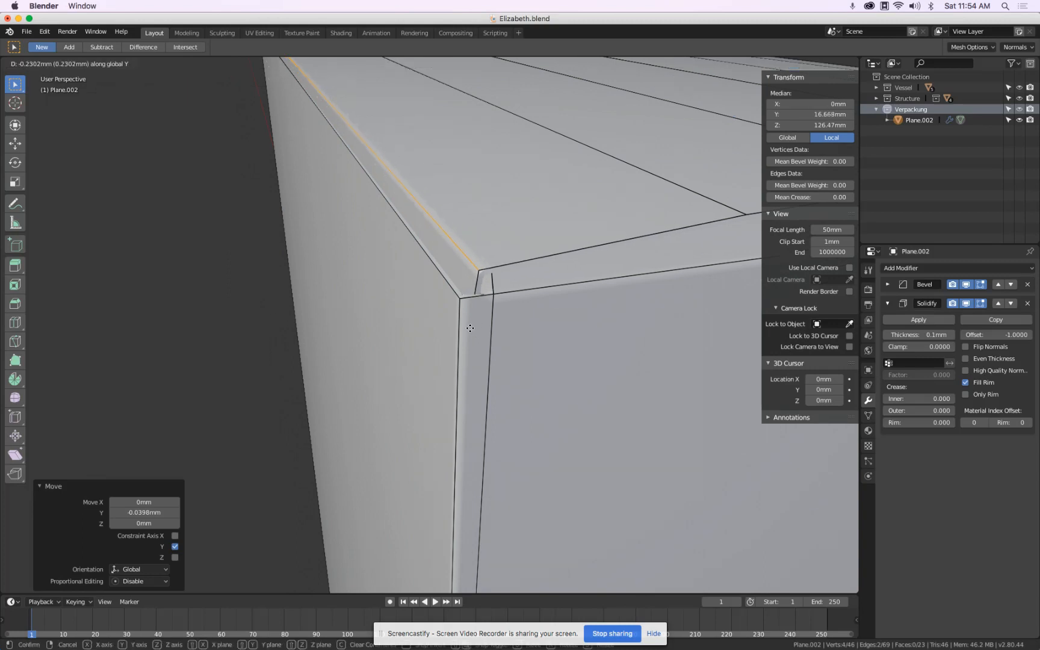
{"action": "left_click", "coordinate": [469, 329]}
{"action": "scroll", "coordinate": [477, 303], "scroll_direction": "down", "scroll_amount": 2}
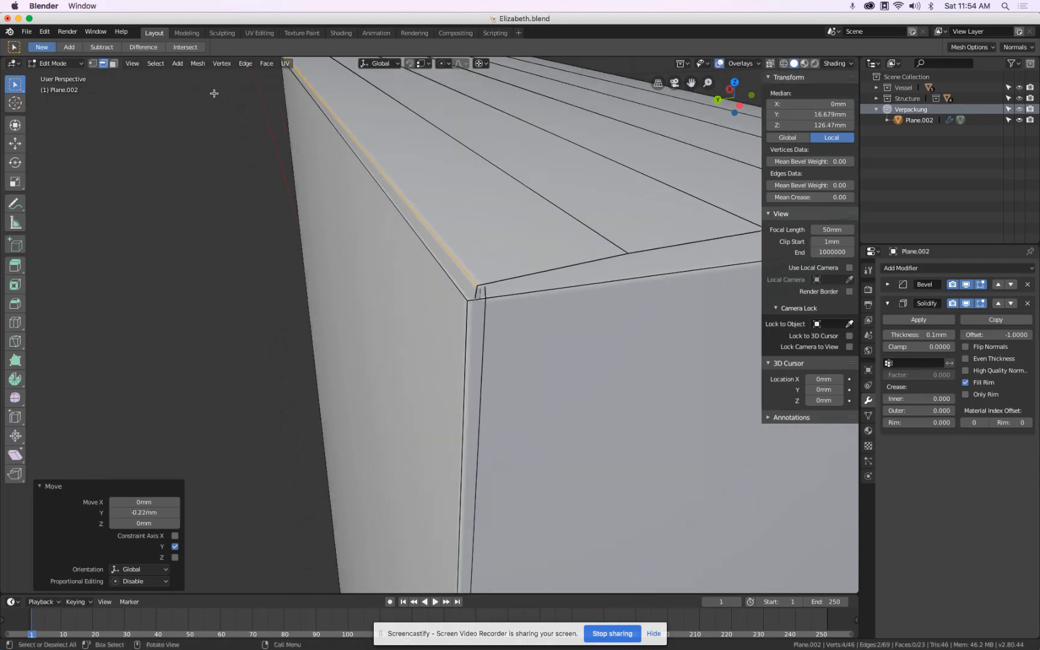
Delete the narrow vertical face strip at the box corner beside the end panel
{"action": "left_click", "coordinate": [112, 64]}
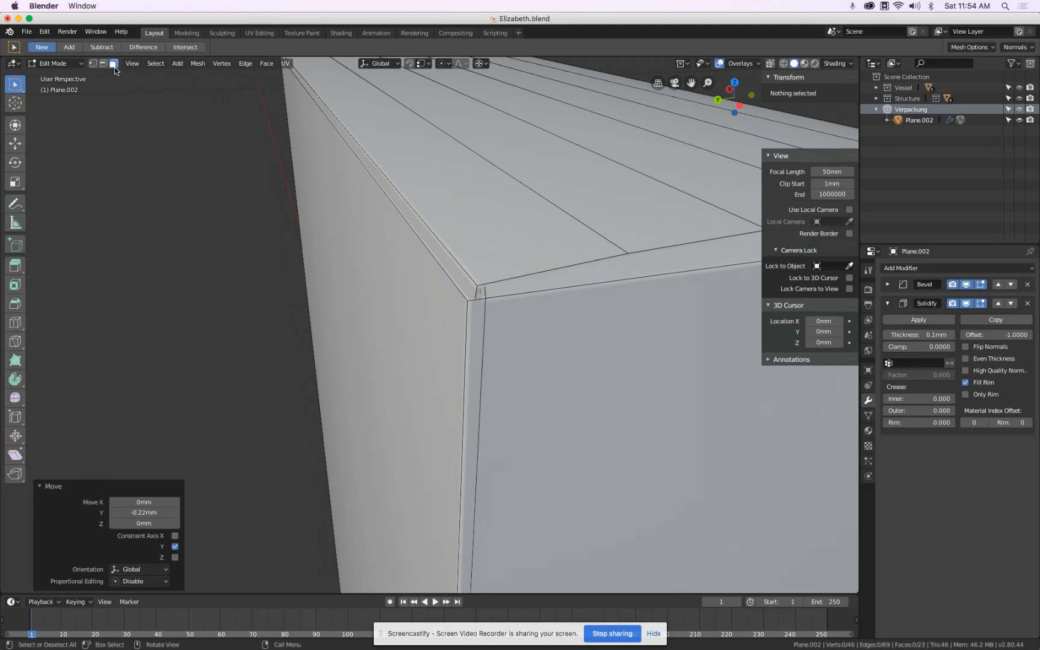
{"action": "left_click", "coordinate": [479, 320]}
{"action": "left_click_drag", "start_coordinate": [556, 387], "coordinate": [525, 335]}
{"action": "key", "text": "x"}
{"action": "left_click", "coordinate": [456, 260]}
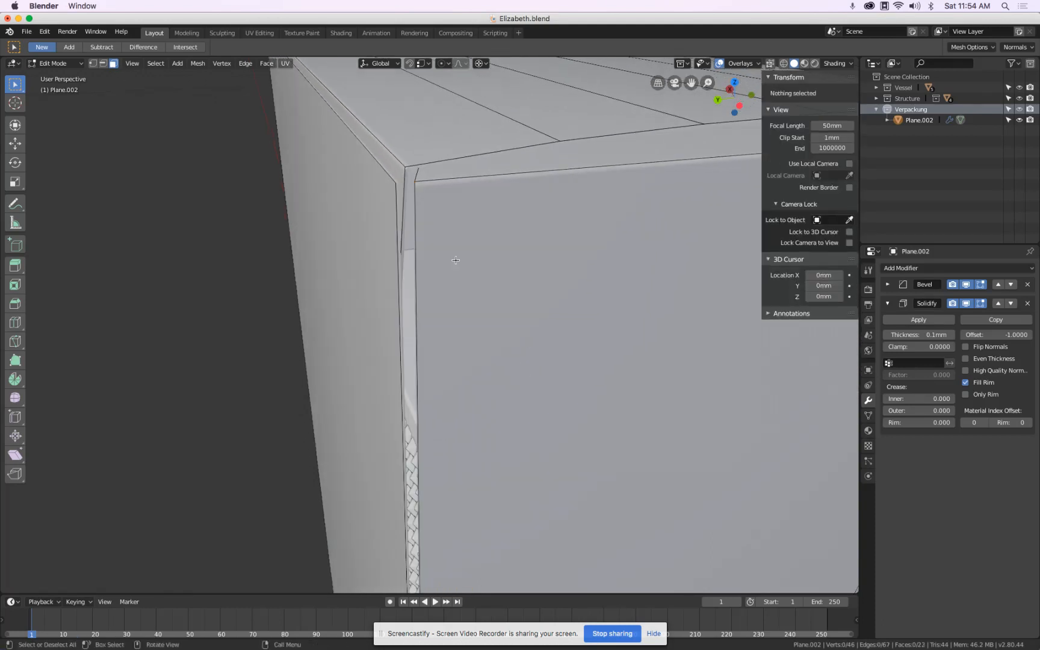
Extrude the end panel's exposed vertical edge in place and move the new edge about 0.27 mm along Y
{"action": "left_click", "coordinate": [103, 63]}
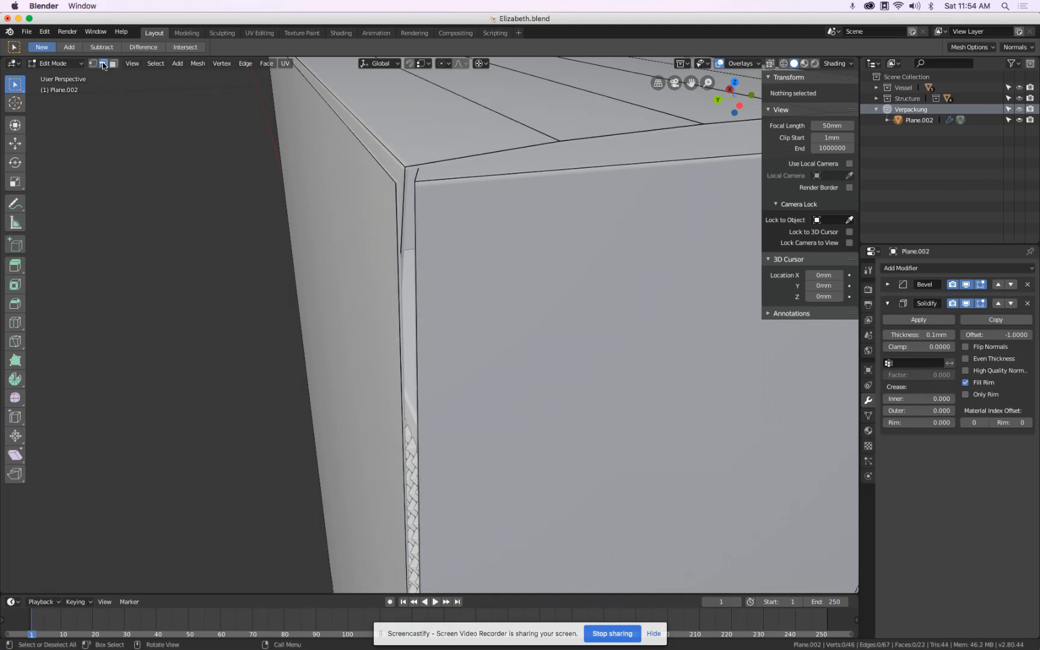
{"action": "left_click", "coordinate": [415, 205]}
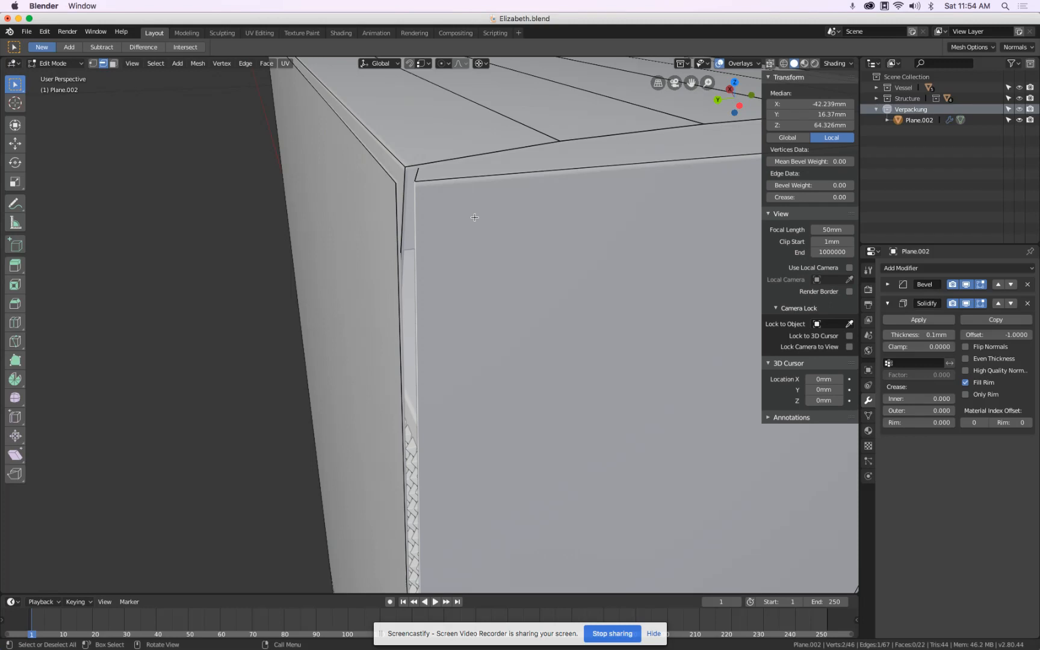
{"action": "key", "text": "e"}
{"action": "right_click", "coordinate": [475, 218]}
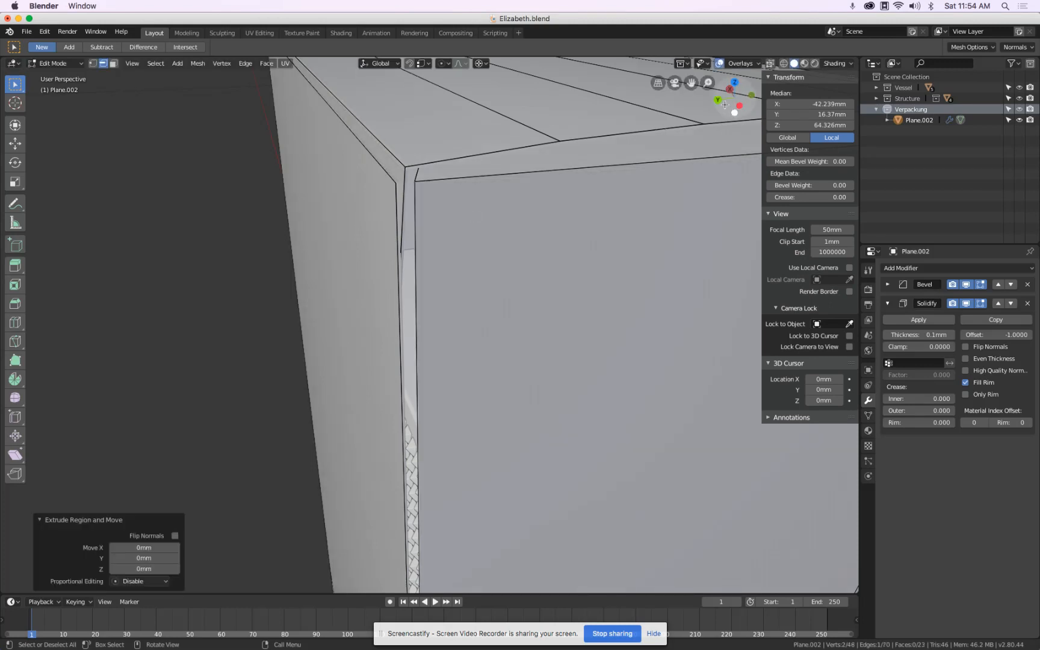
{"action": "key", "text": "g"}
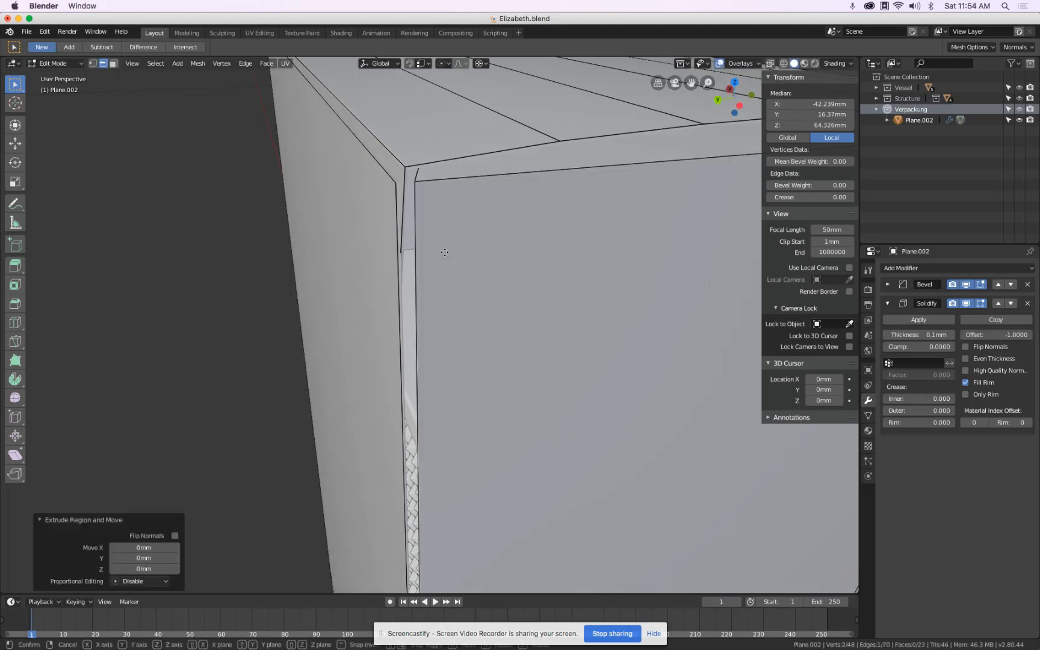
{"action": "key", "text": "y"}
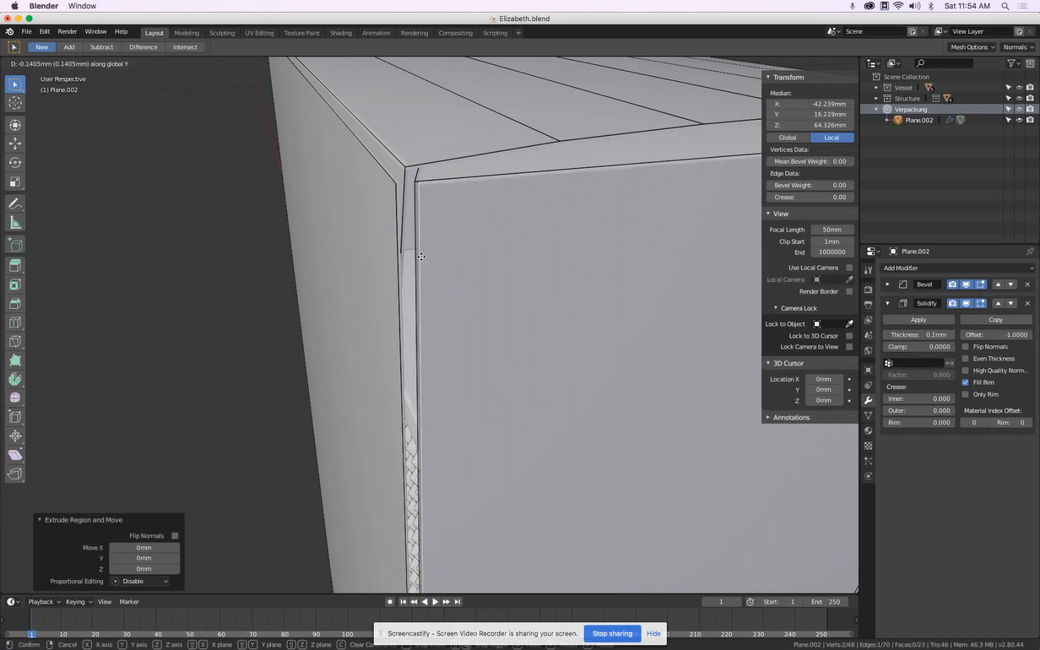
{"action": "left_click", "coordinate": [405, 259]}
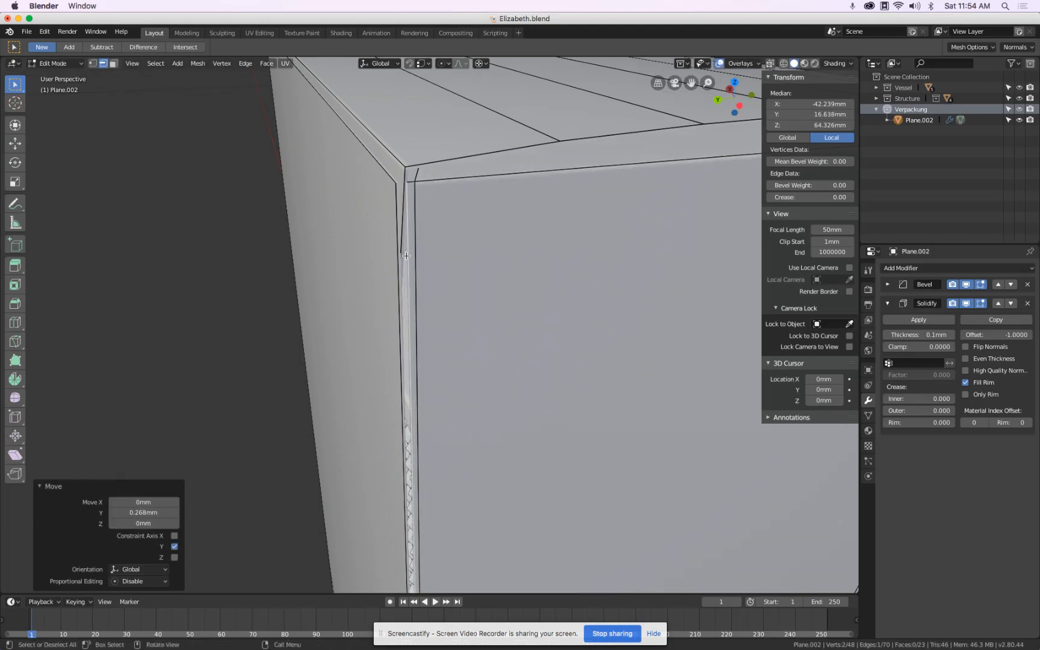
Extrude the new vertical edge 12.7 mm along X to form a side flap
{"action": "left_click_drag", "start_coordinate": [407, 256], "coordinate": [458, 272]}
{"action": "scroll", "coordinate": [425, 276], "scroll_direction": "down", "scroll_amount": 5}
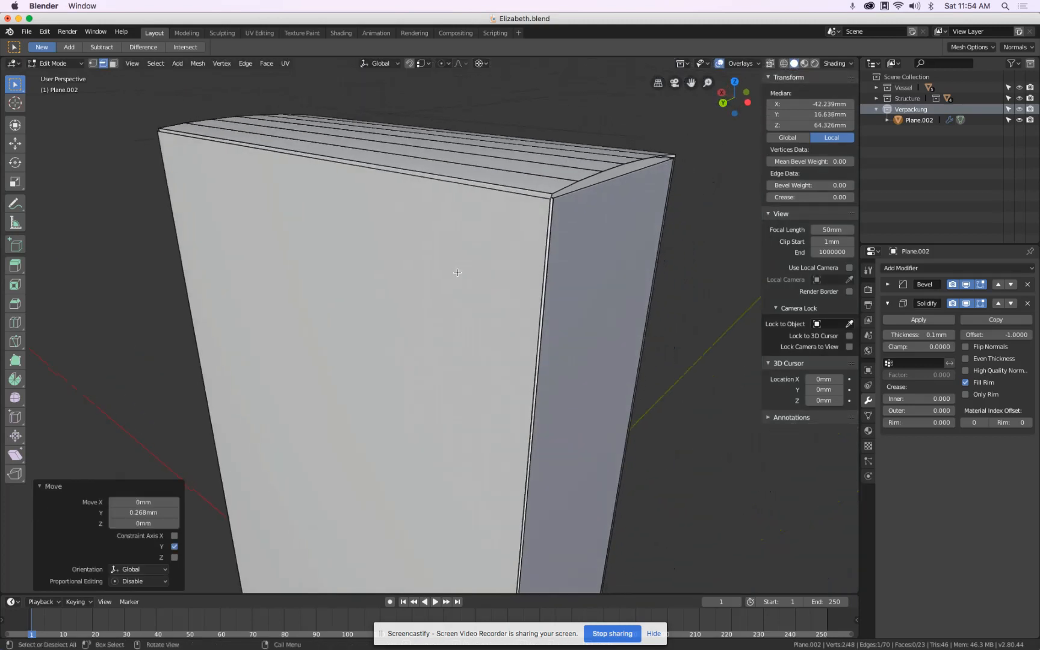
{"action": "scroll", "coordinate": [460, 274], "scroll_direction": "down", "scroll_amount": 4}
{"action": "left_click_drag", "start_coordinate": [463, 326], "coordinate": [476, 301]}
{"action": "type", "text": "ex12.7"}
{"action": "key", "text": "Return"}
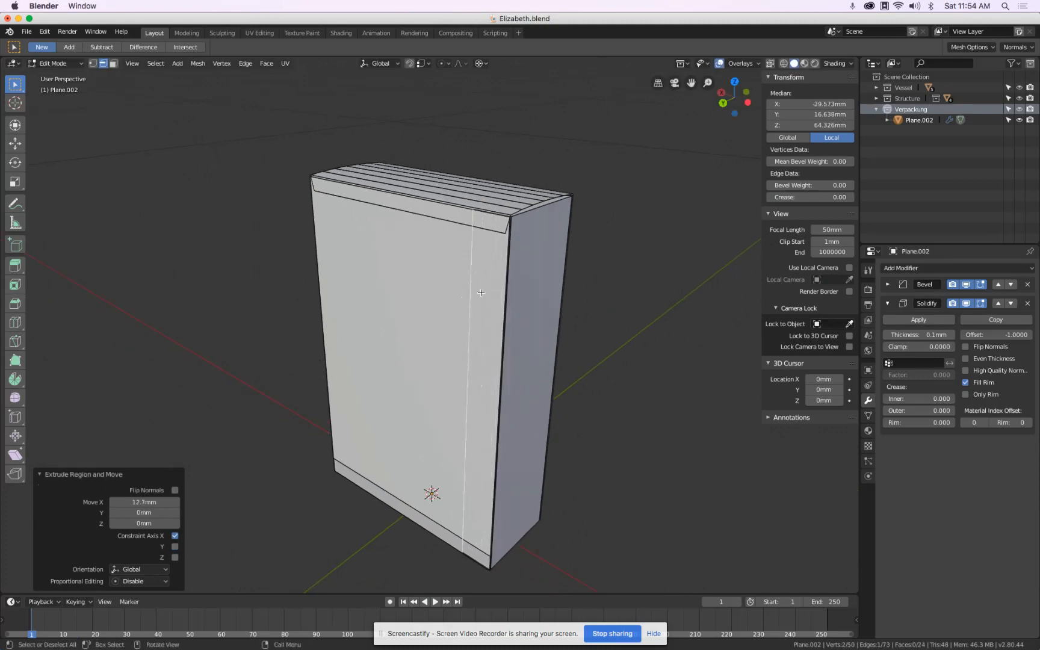
{"action": "key", "text": "s"}
{"action": "key", "text": "z"}
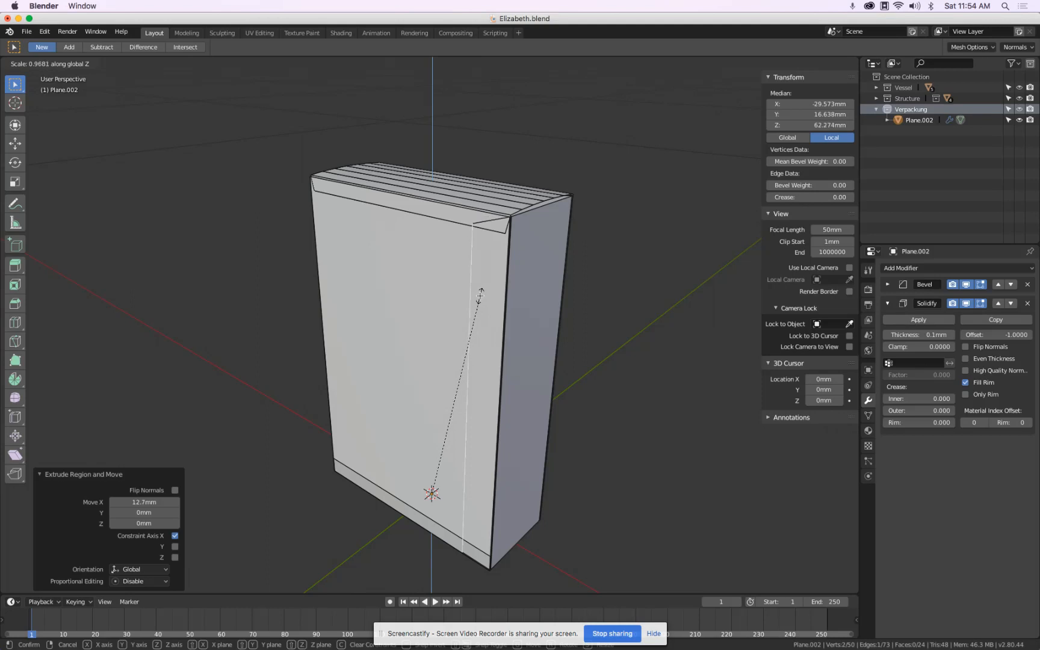
{"action": "key", "text": "Escape"}
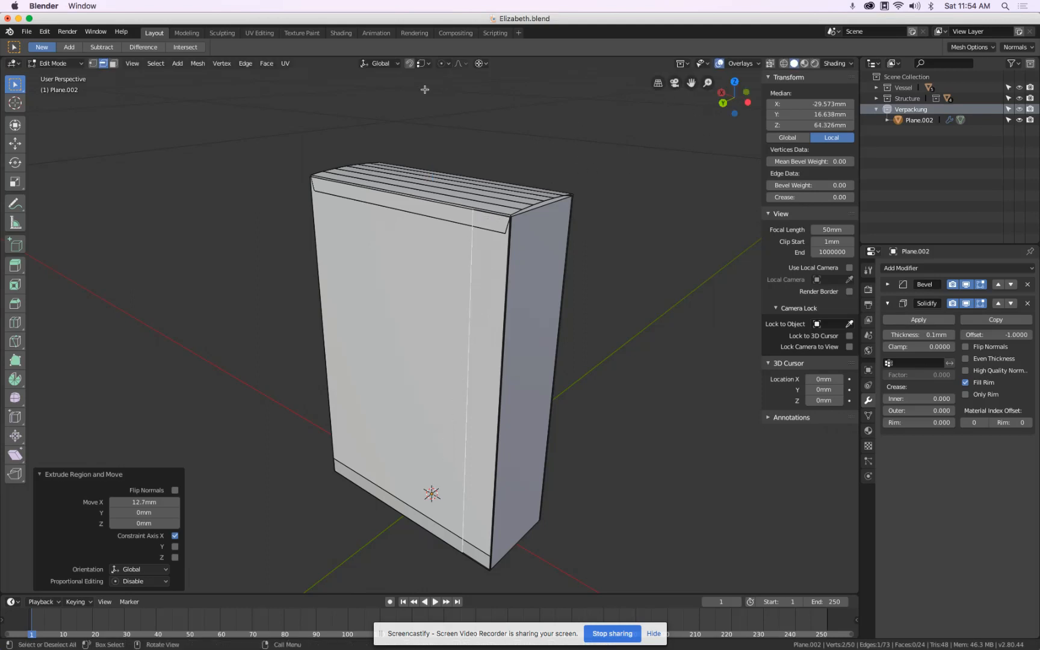
Change the transform pivot point and scale the side flap's outer edge to about 0.943 along Z
{"action": "left_click", "coordinate": [487, 66]}
{"action": "left_click", "coordinate": [483, 97]}
{"action": "key", "text": "s"}
{"action": "key", "text": "z"}
{"action": "left_click", "coordinate": [550, 184]}
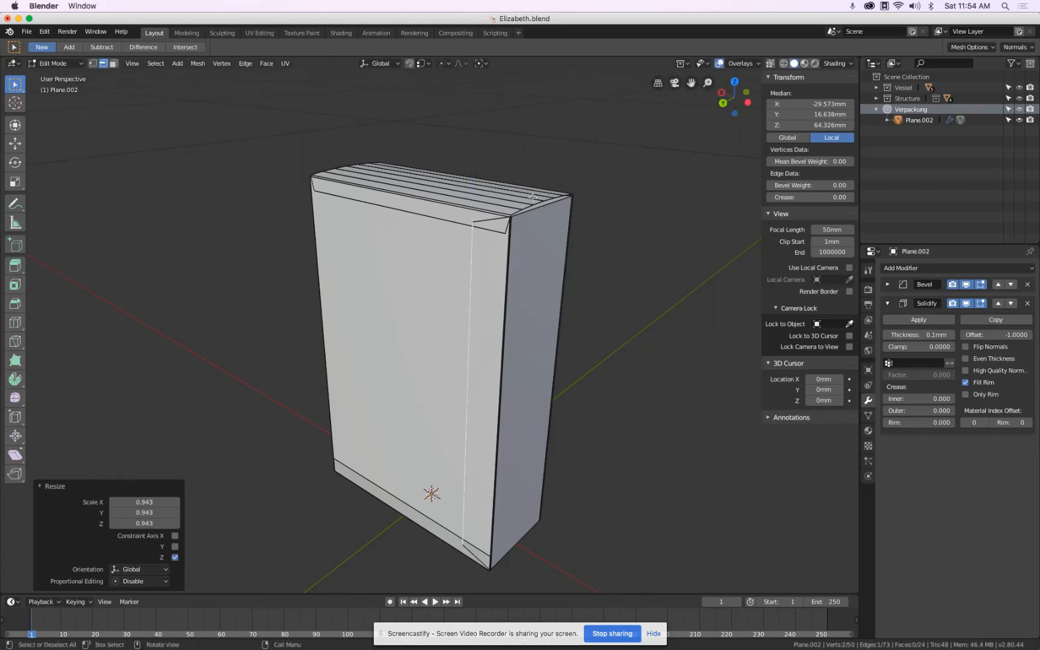
Add the side flap's inner vertical edge to the selection and move both flap edges about 0.25 mm along Y
{"action": "left_click_drag", "start_coordinate": [508, 208], "coordinate": [494, 212]}
{"action": "scroll", "coordinate": [494, 212], "scroll_direction": "up", "scroll_amount": 10}
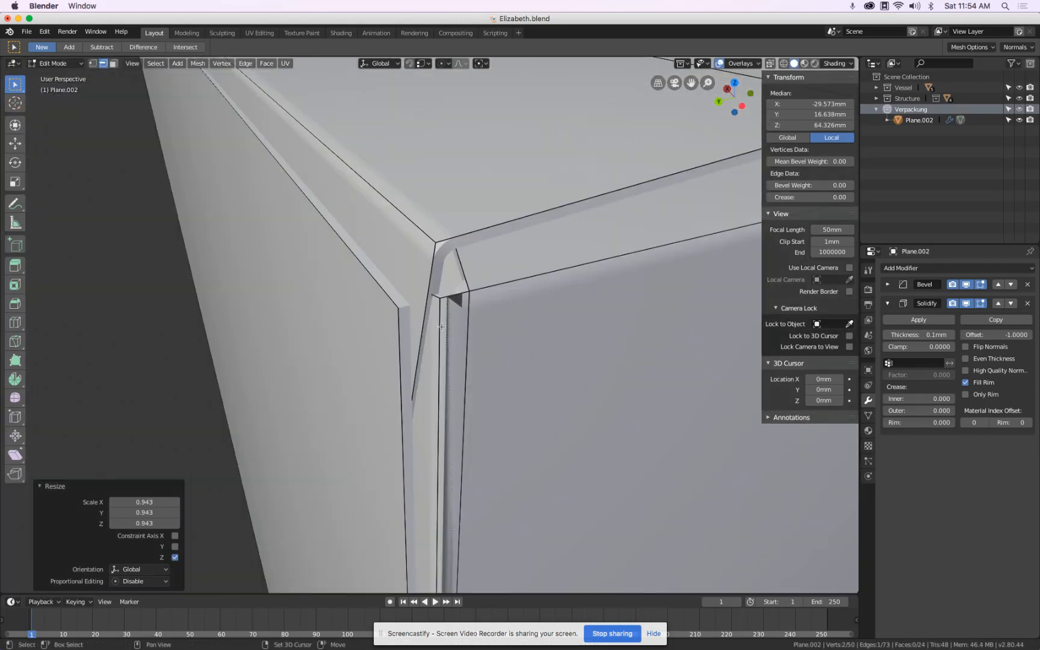
{"action": "left_click", "coordinate": [441, 327], "text": "shift"}
{"action": "left_click_drag", "start_coordinate": [440, 325], "coordinate": [416, 317]}
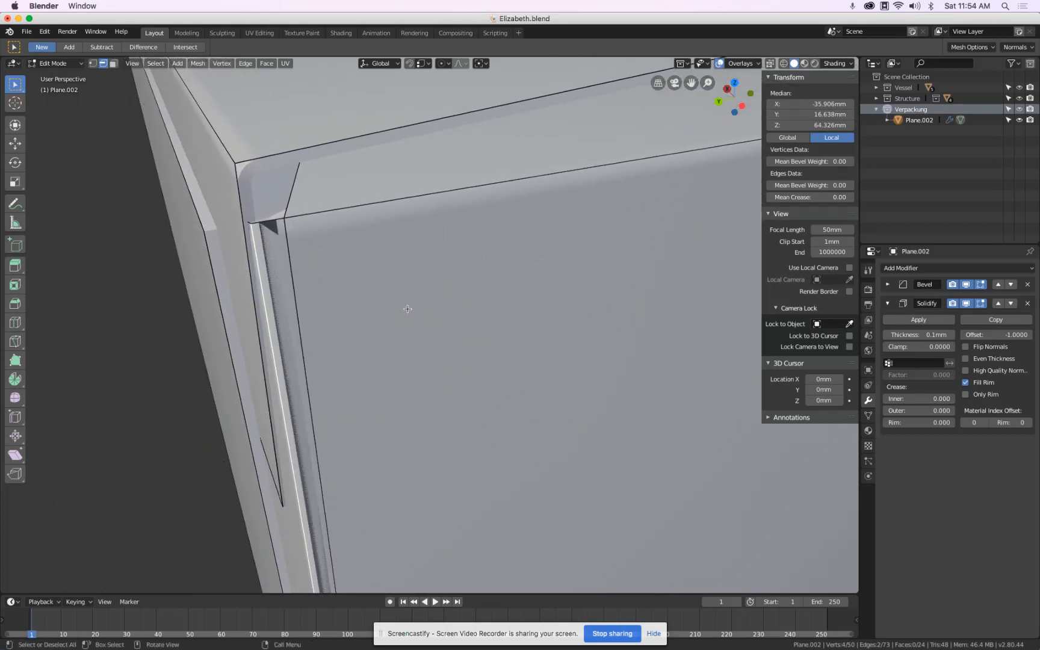
{"action": "key", "text": "alt+z"}
{"action": "mouse_move", "coordinate": [268, 267]}
{"action": "left_mouse_down"}
{"action": "mouse_move", "coordinate": [304, 258]}
{"action": "mouse_move", "coordinate": [280, 294]}
{"action": "left_mouse_up"}
{"action": "key", "text": "z"}
{"action": "left_click", "coordinate": [343, 266]}
{"action": "scroll", "coordinate": [280, 293], "scroll_direction": "up", "scroll_amount": 5}
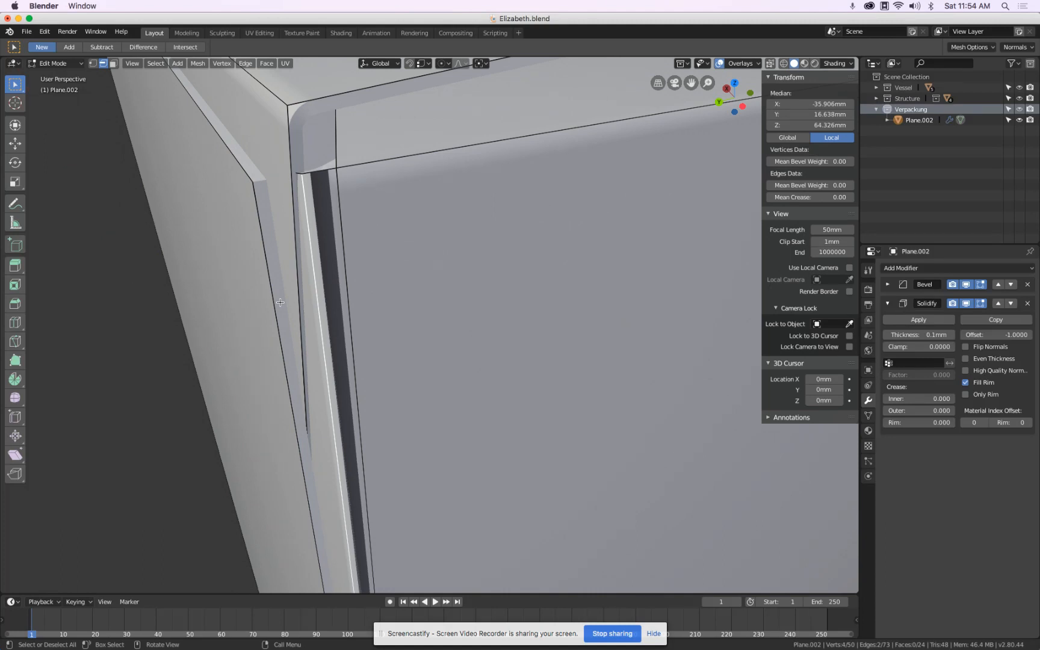
{"action": "key", "text": "g"}
{"action": "key", "text": "y"}
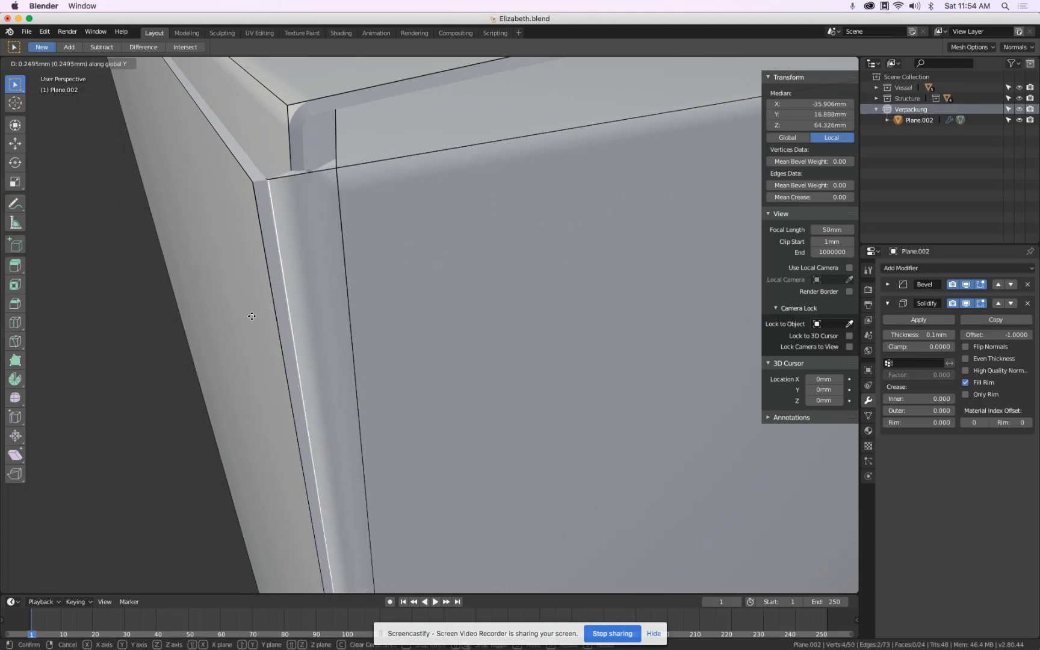
{"action": "left_click", "coordinate": [251, 316]}
Select the top tuck flap's two long edges in wireframe display, return to solid shading and move them about 0.21 mm along Y
{"action": "left_click_drag", "start_coordinate": [278, 241], "coordinate": [337, 272]}
{"action": "key", "text": "z"}
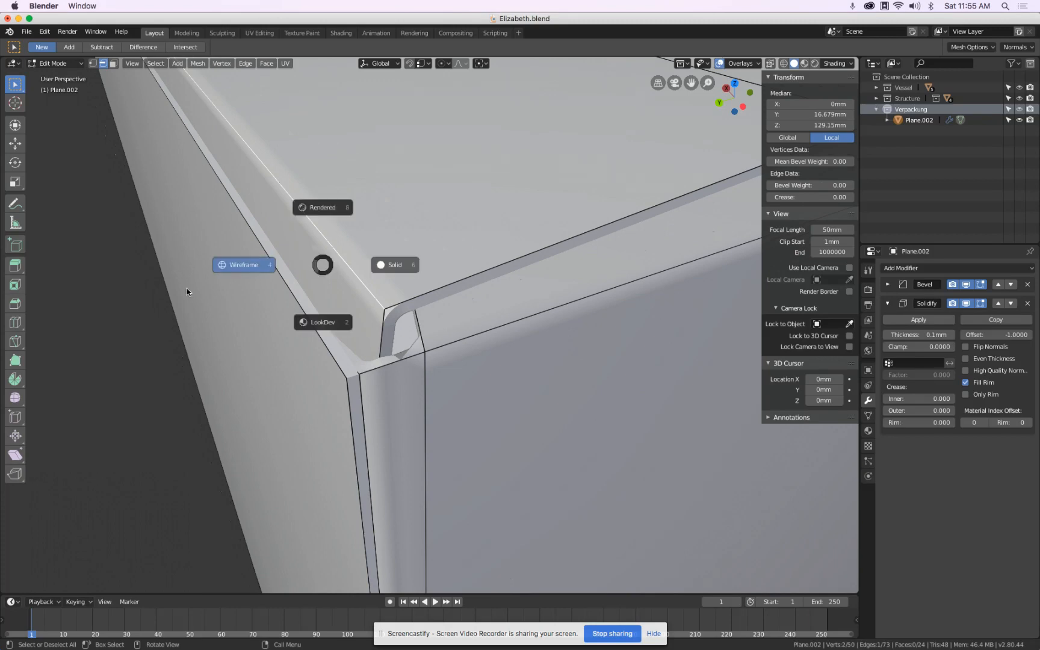
{"action": "left_click", "coordinate": [207, 279]}
{"action": "left_click", "coordinate": [282, 282]}
{"action": "left_click_drag", "start_coordinate": [282, 283], "coordinate": [304, 174]}
{"action": "left_click", "coordinate": [304, 176]}
{"action": "left_click", "coordinate": [369, 86], "text": "shift"}
{"action": "left_click", "coordinate": [363, 100]}
{"action": "left_click", "coordinate": [314, 192], "text": "shift"}
{"action": "mouse_move", "coordinate": [364, 187]}
{"action": "left_mouse_down"}
{"action": "mouse_move", "coordinate": [336, 195]}
{"action": "mouse_move", "coordinate": [358, 195]}
{"action": "left_mouse_up"}
{"action": "key", "text": "z"}
{"action": "left_click", "coordinate": [405, 197]}
{"action": "scroll", "coordinate": [238, 214], "scroll_direction": "up", "scroll_amount": 8}
{"action": "left_click_drag", "start_coordinate": [317, 234], "coordinate": [306, 239]}
{"action": "key", "text": "g"}
{"action": "key", "text": "y"}
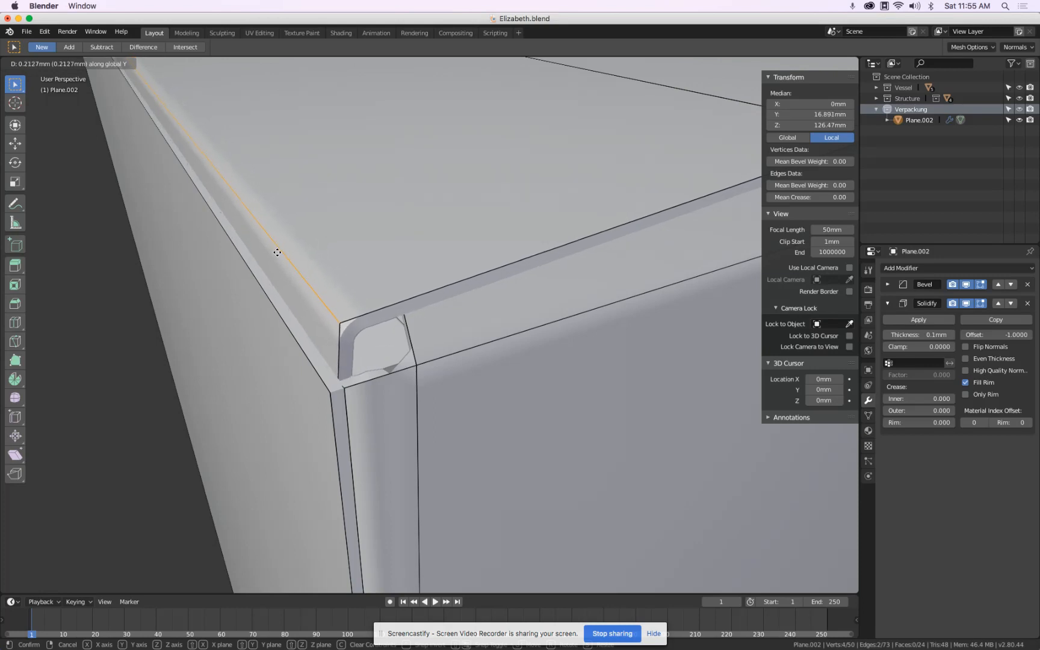
{"action": "left_click", "coordinate": [276, 253]}
Leave Edit Mode and examine the adjusted flap corner and the whole box for fit and gaps
{"action": "scroll", "coordinate": [277, 252], "scroll_direction": "down", "scroll_amount": 9}
{"action": "left_click_drag", "start_coordinate": [311, 258], "coordinate": [265, 257]}
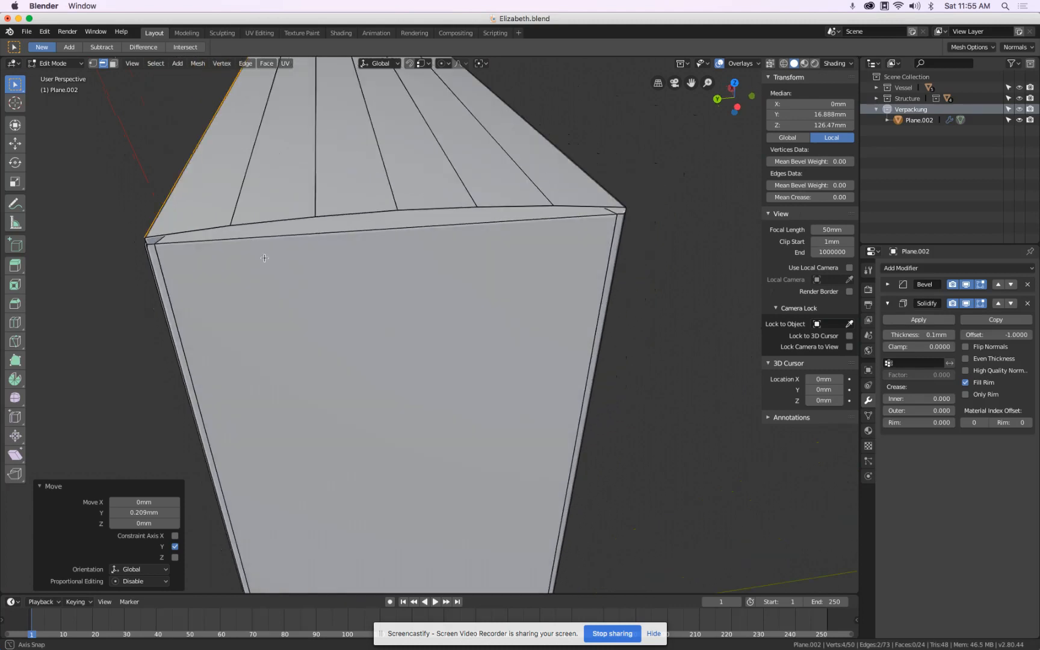
{"action": "key", "text": "Tab"}
{"action": "scroll", "coordinate": [103, 251], "scroll_direction": "up", "scroll_amount": 3}
{"action": "scroll", "coordinate": [163, 242], "scroll_direction": "up", "scroll_amount": 3}
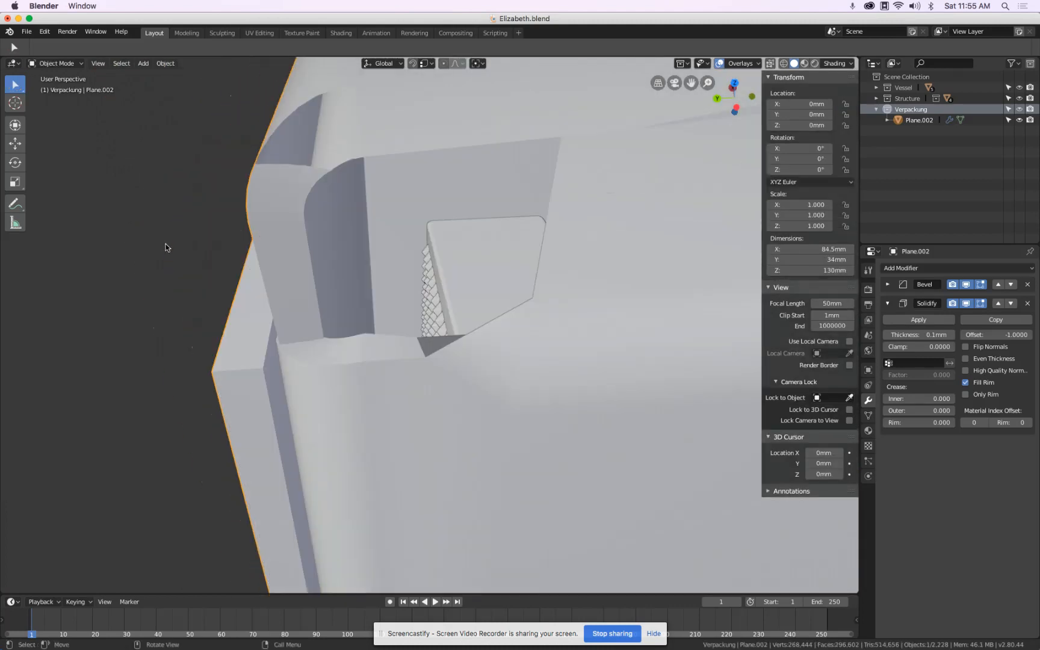
{"action": "scroll", "coordinate": [164, 242], "scroll_direction": "down", "scroll_amount": 2}
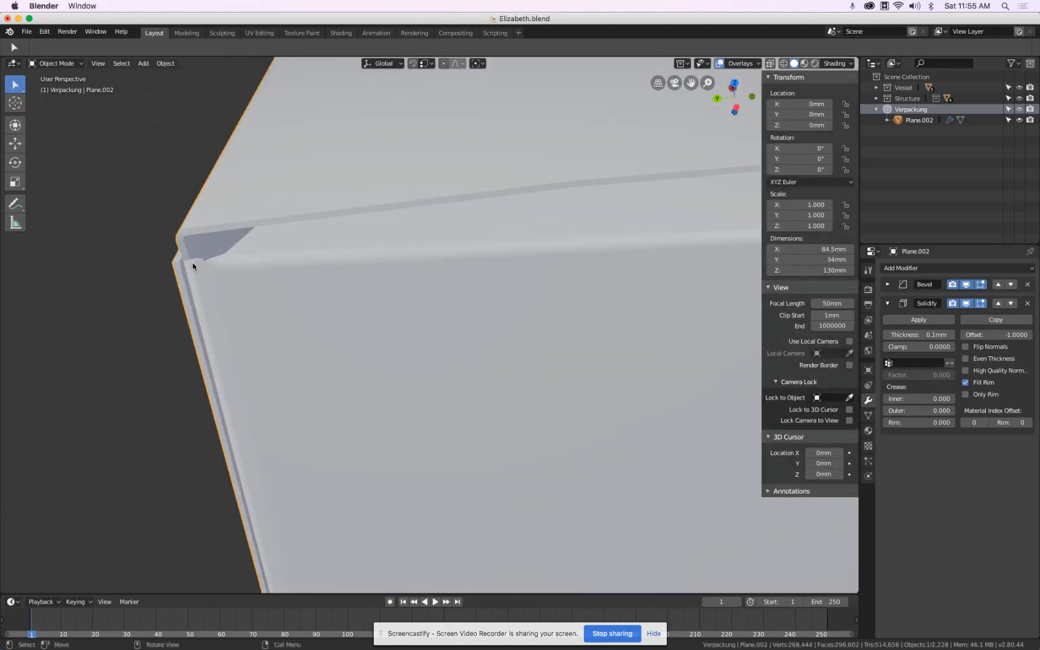
{"action": "scroll", "coordinate": [193, 264], "scroll_direction": "down", "scroll_amount": 10}
{"action": "left_click_drag", "start_coordinate": [298, 319], "coordinate": [223, 306]}
{"action": "scroll", "coordinate": [224, 310], "scroll_direction": "down", "scroll_amount": 3}
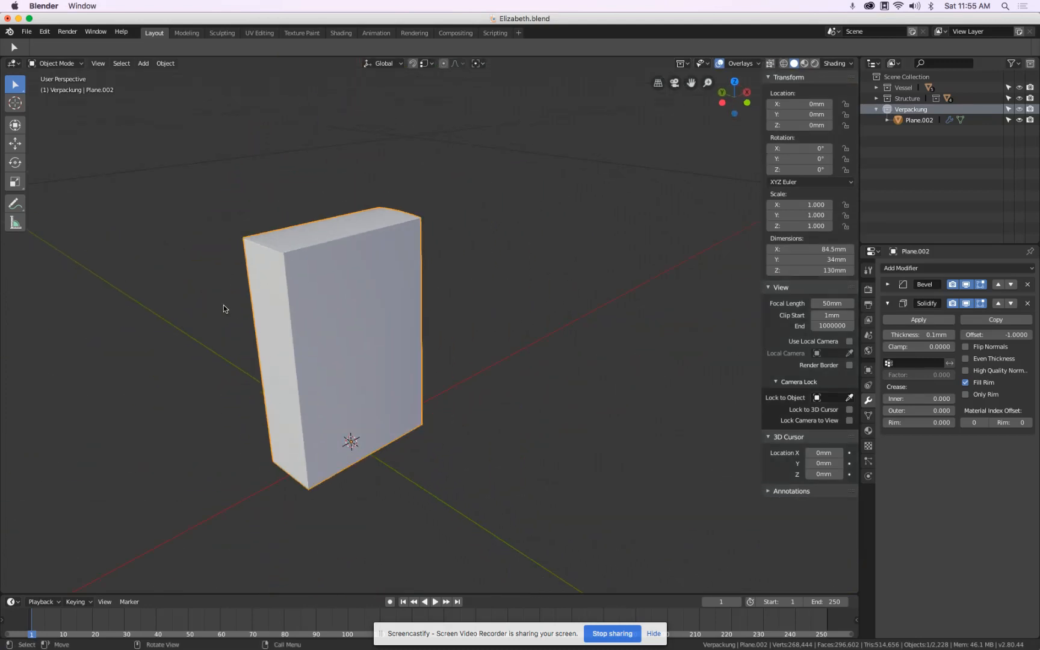
Split the 3D viewport side by side, change the new area to a UV Editor and widen it
{"action": "left_click_drag", "start_coordinate": [380, 634], "coordinate": [998, 622]}
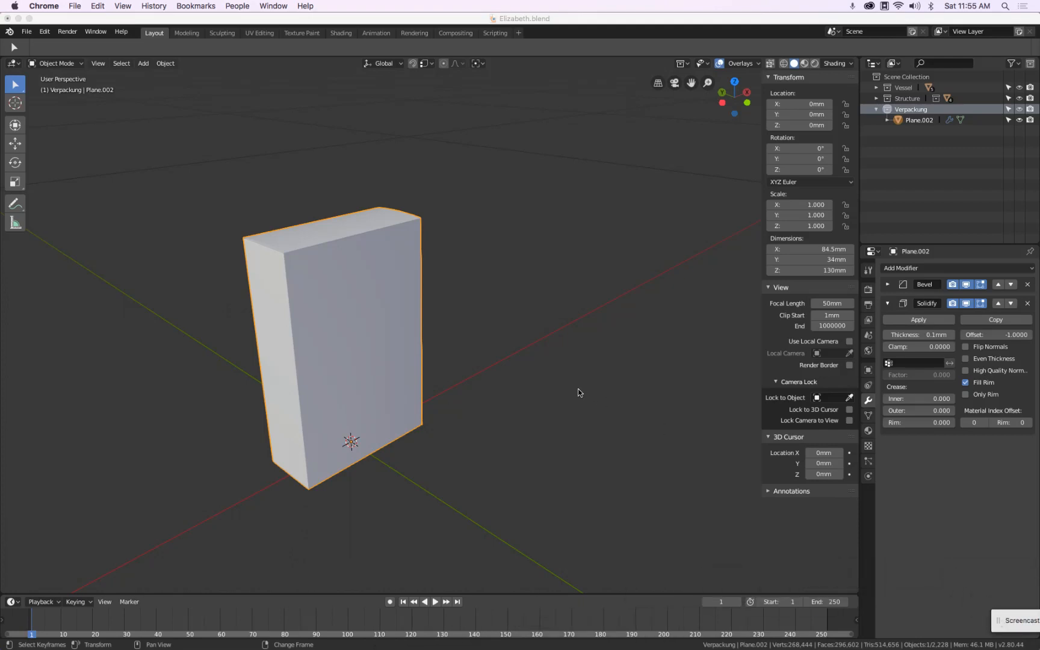
{"action": "left_click", "coordinate": [856, 60]}
{"action": "left_click_drag", "start_coordinate": [856, 60], "coordinate": [501, 241]}
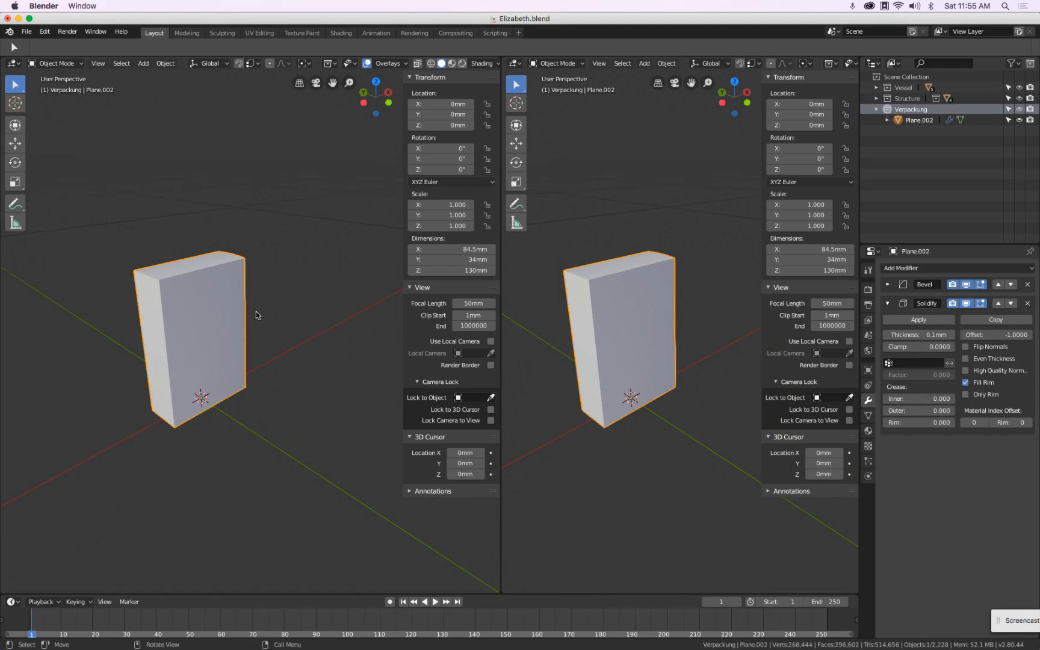
{"action": "left_click", "coordinate": [513, 63]}
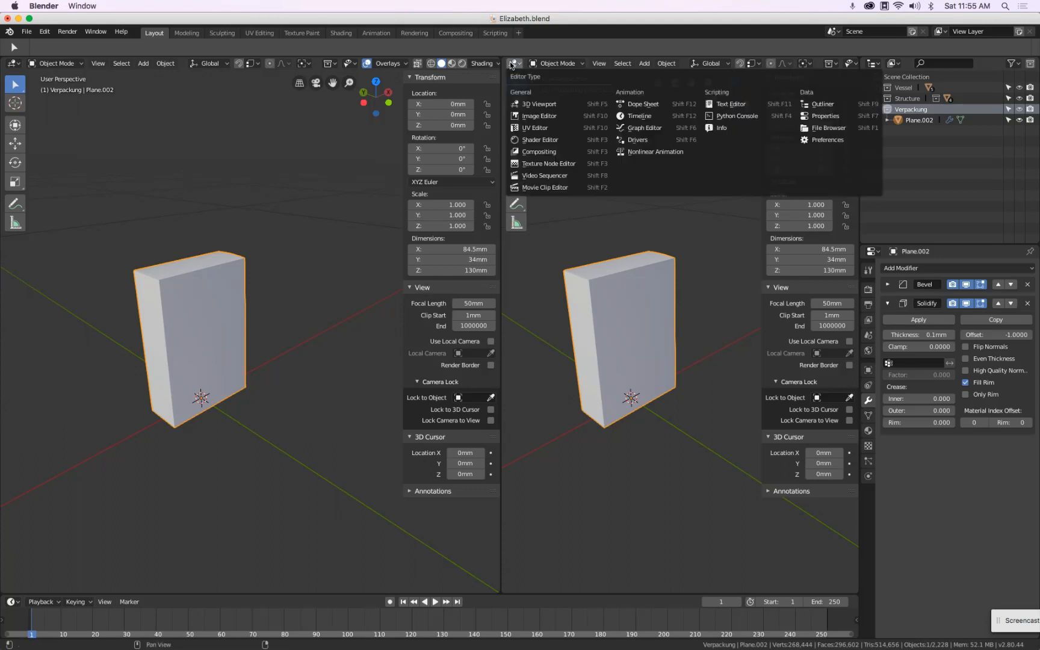
{"action": "left_click", "coordinate": [558, 129]}
{"action": "left_click_drag", "start_coordinate": [503, 160], "coordinate": [386, 161]}
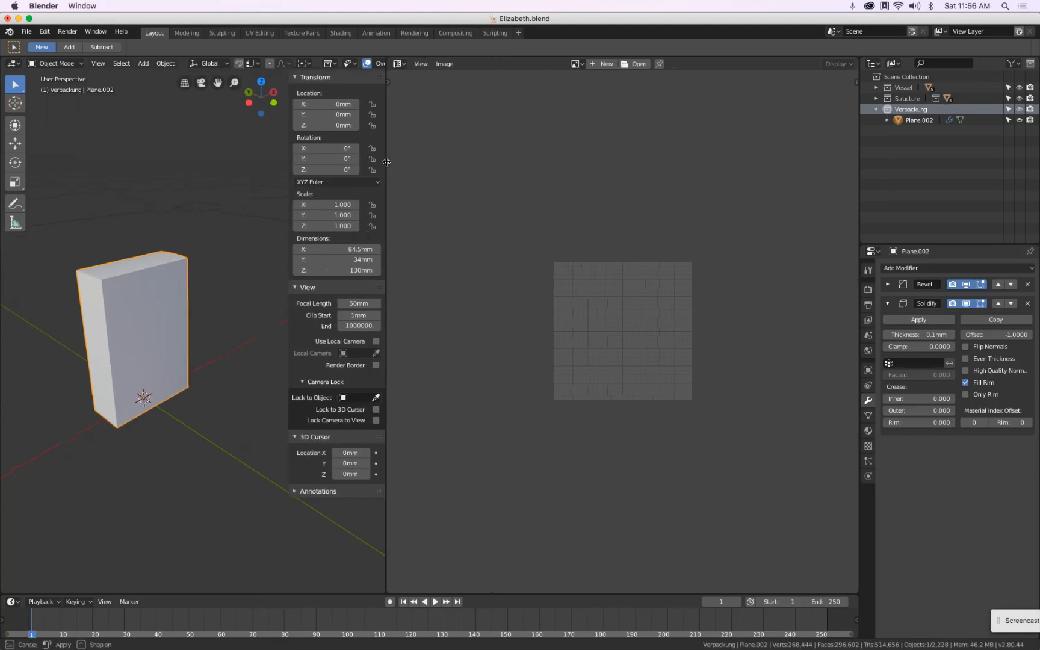
Create a new image named "UV Test" with the UV Grid generated type
{"action": "left_click", "coordinate": [607, 65]}
{"action": "left_click", "coordinate": [664, 56]}
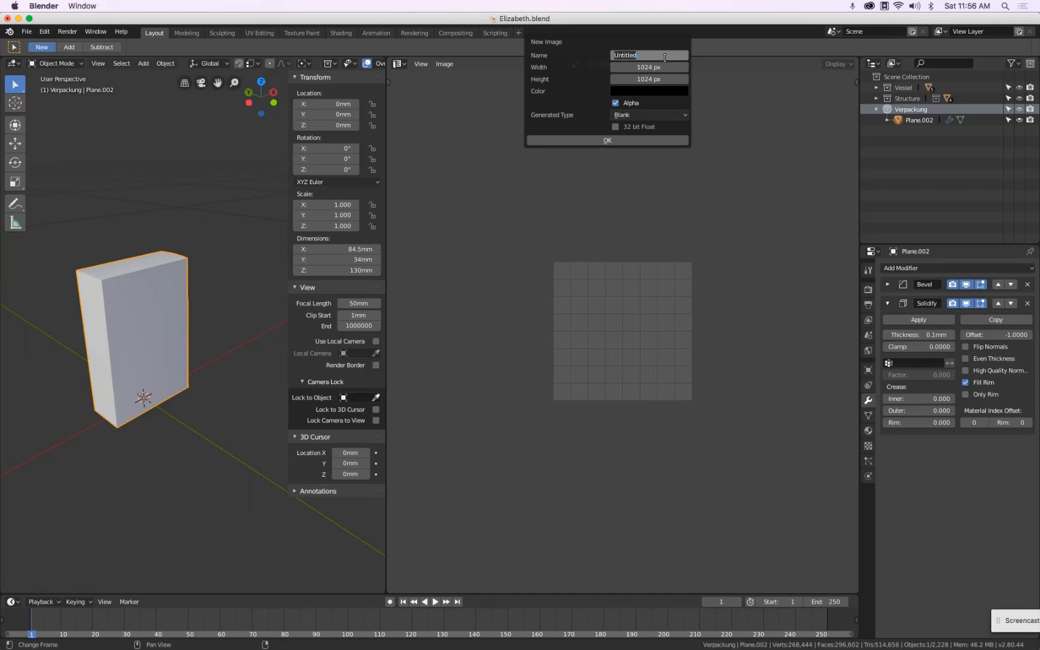
{"action": "type", "text": "UV"}
{"action": "key", "text": "Return"}
{"action": "left_click", "coordinate": [626, 115]}
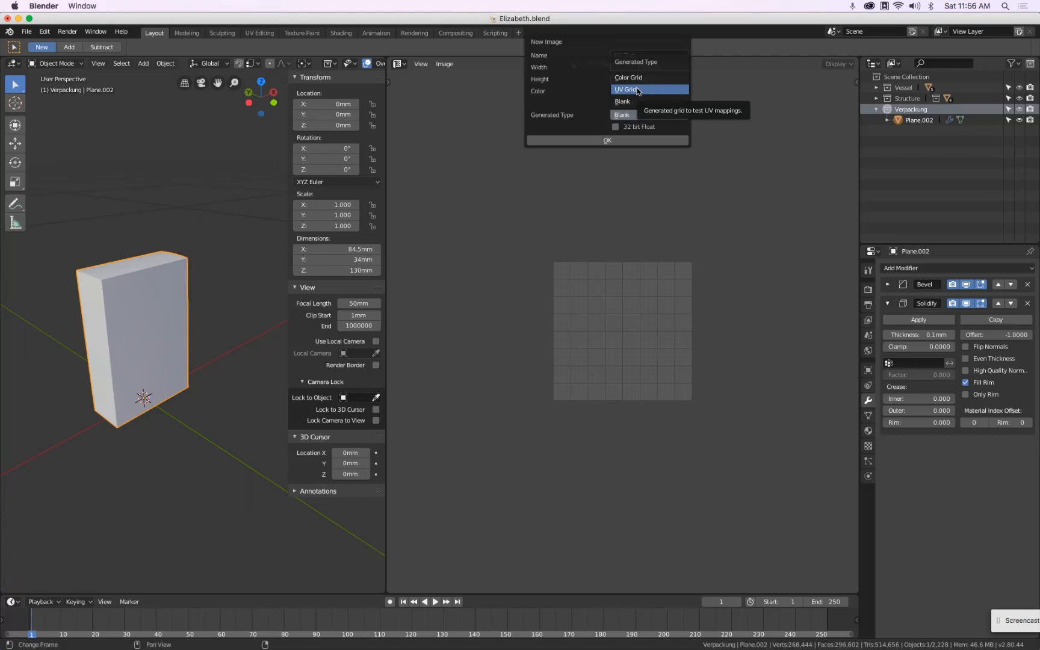
{"action": "left_click", "coordinate": [638, 90]}
{"action": "left_click", "coordinate": [602, 142]}
{"action": "scroll", "coordinate": [608, 219], "scroll_direction": "down", "scroll_amount": 5}
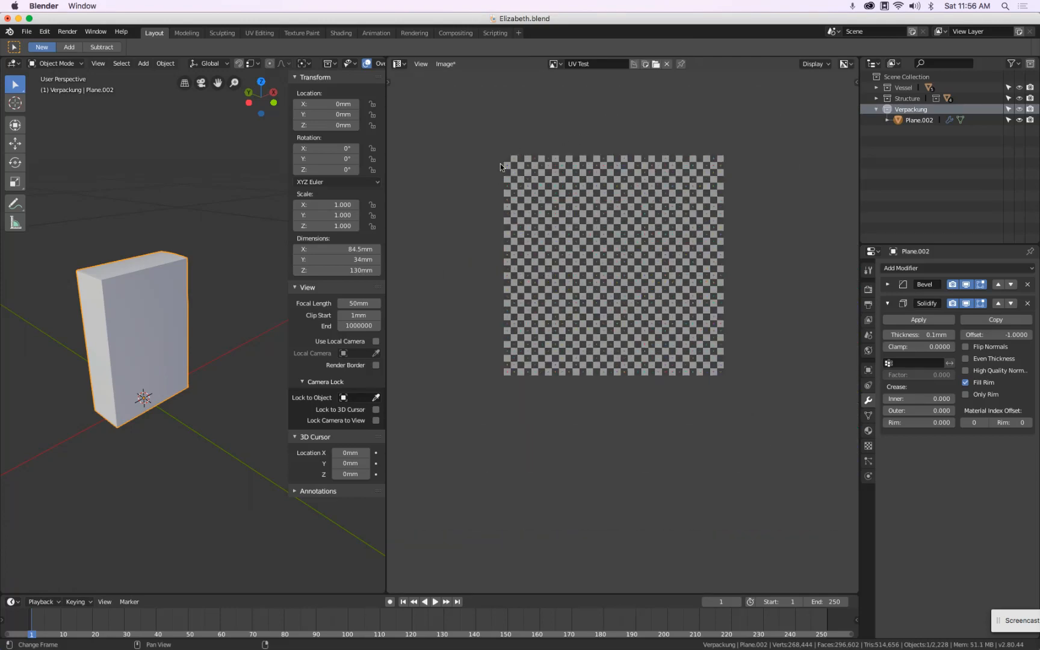
Unwrap the entire box mesh in Edit Mode and select all of its UVs
{"action": "key", "text": "Tab"}
{"action": "left_click", "coordinate": [122, 255]}
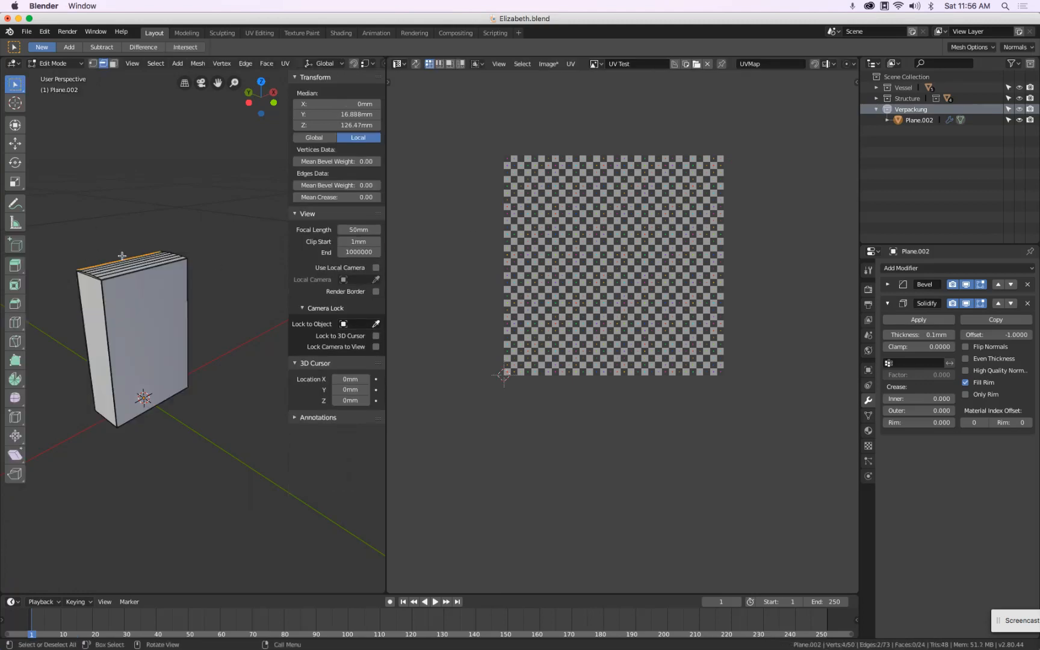
{"action": "key", "text": "a"}
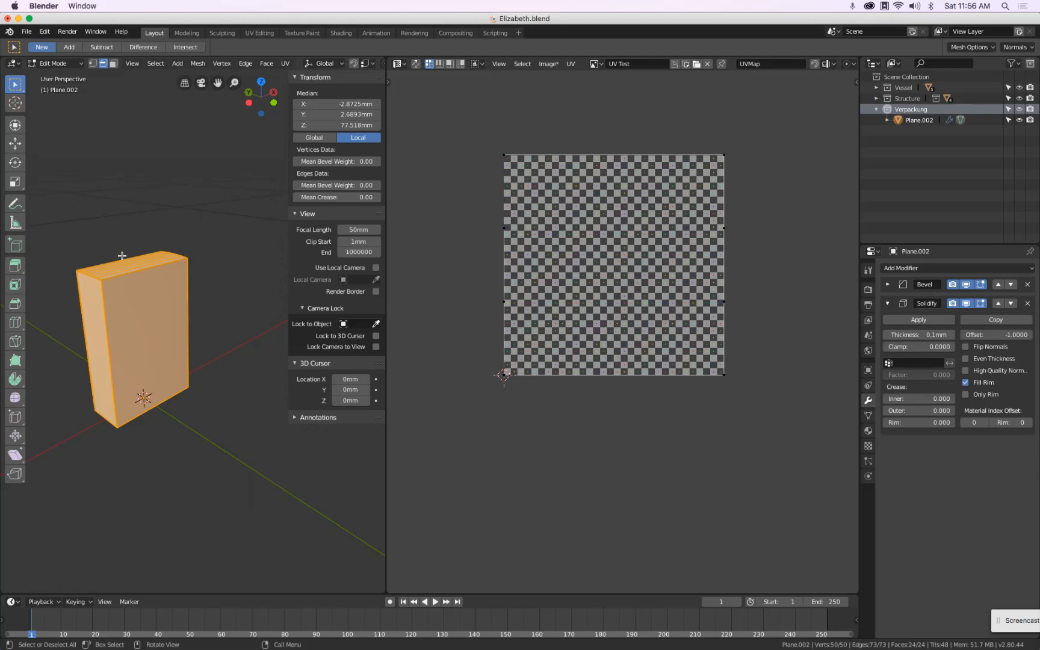
{"action": "key", "text": "u"}
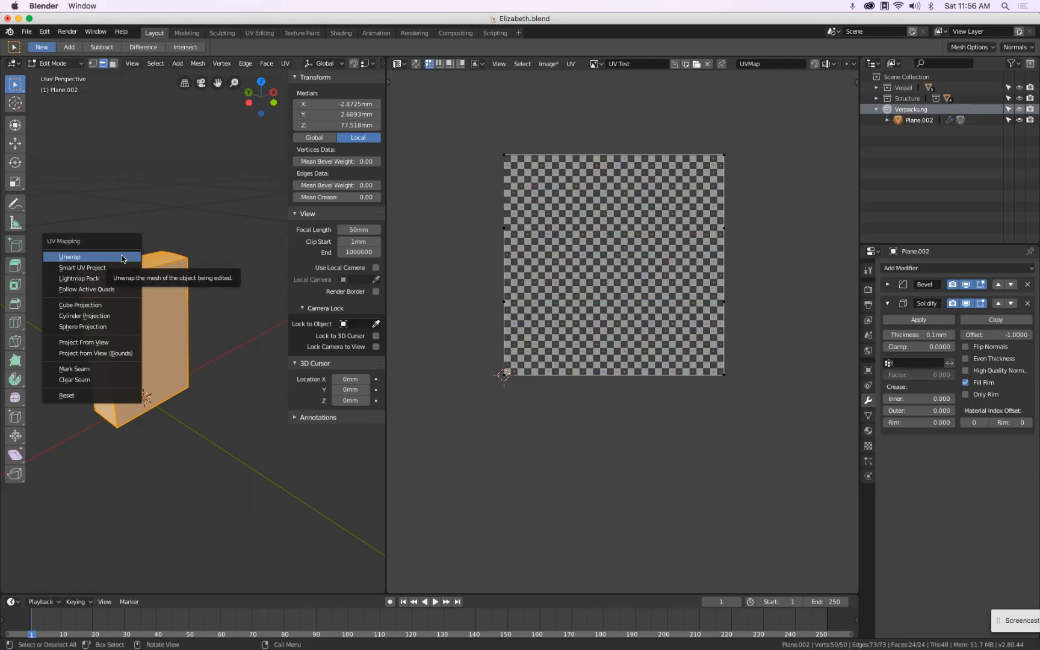
{"action": "left_click", "coordinate": [82, 258]}
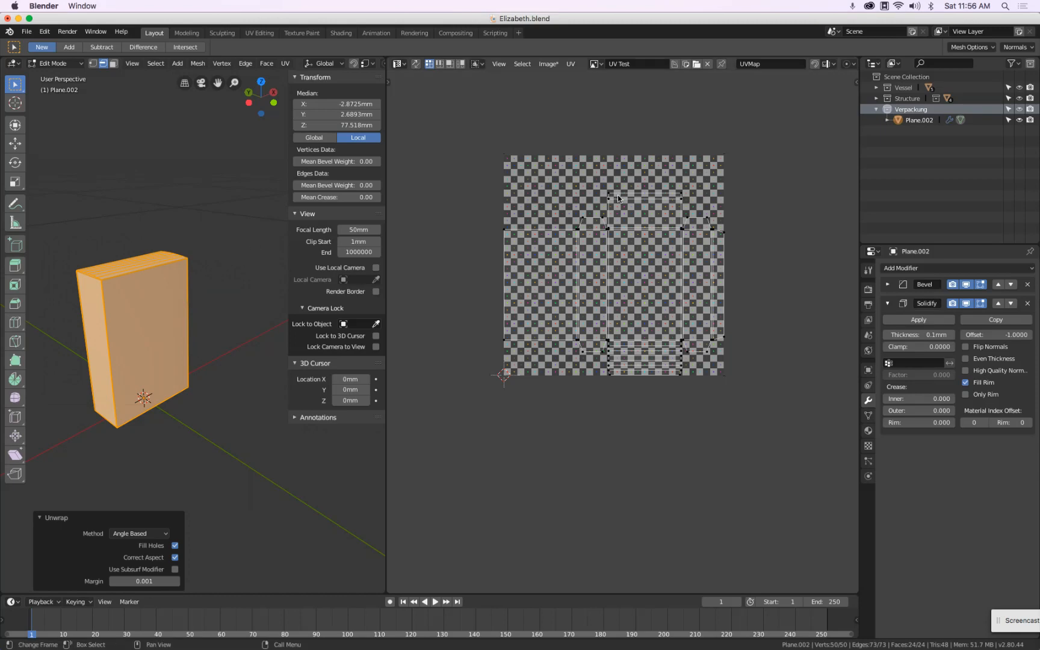
{"action": "scroll", "coordinate": [619, 198], "scroll_direction": "up", "scroll_amount": 2}
{"action": "key", "text": "a"}
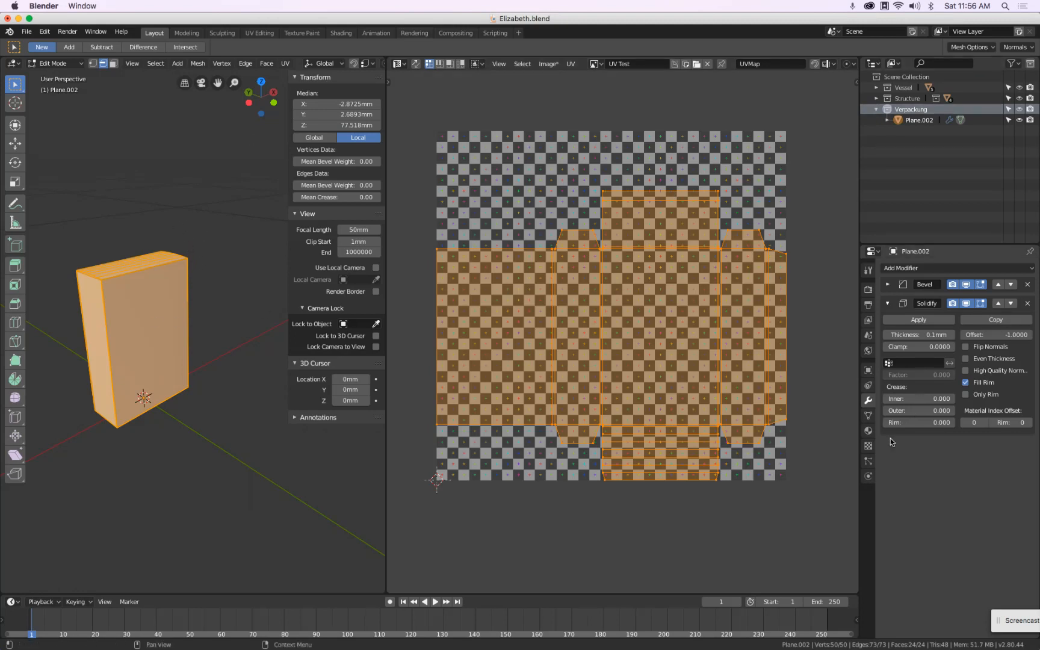
Add a new material to the box and use an Image Texture with the UV Test image as its Base Color
{"action": "left_click", "coordinate": [869, 430]}
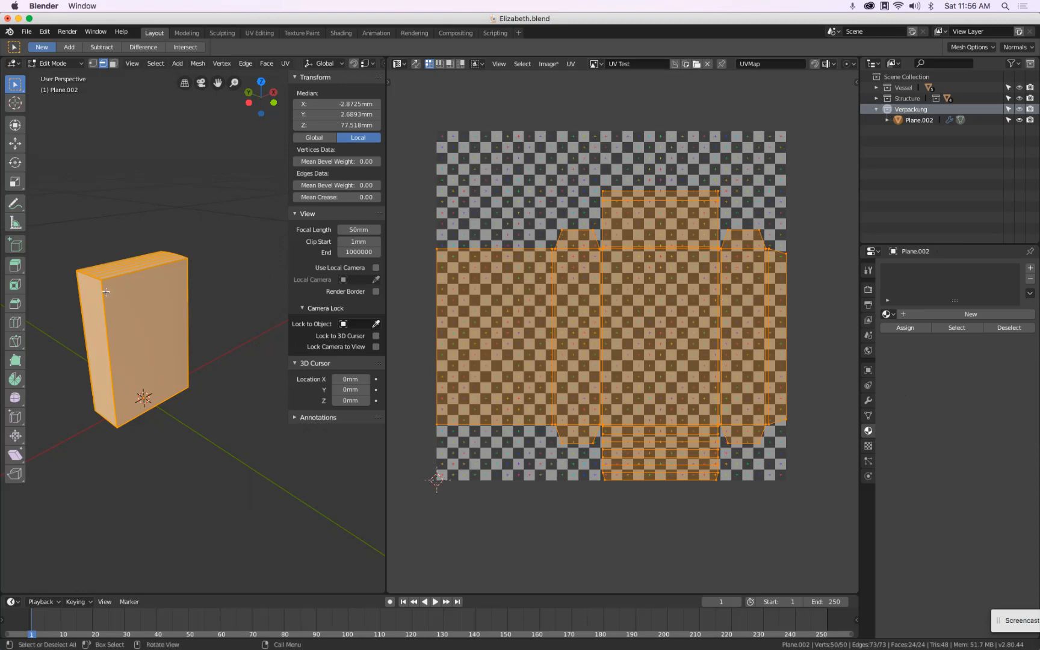
{"action": "left_click", "coordinate": [996, 315]}
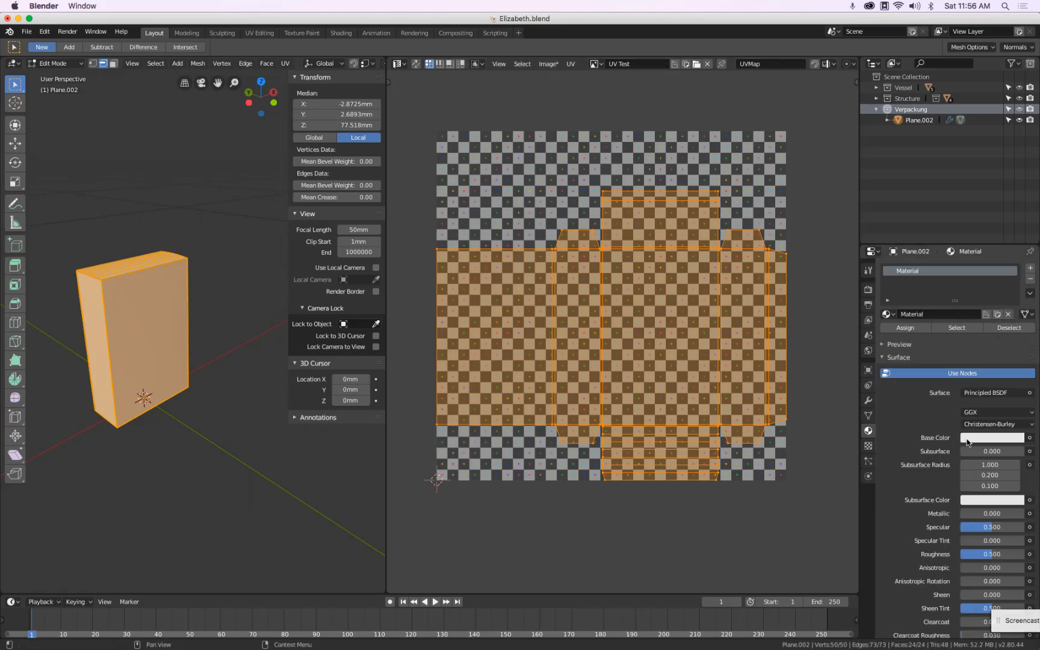
{"action": "left_click", "coordinate": [1030, 437]}
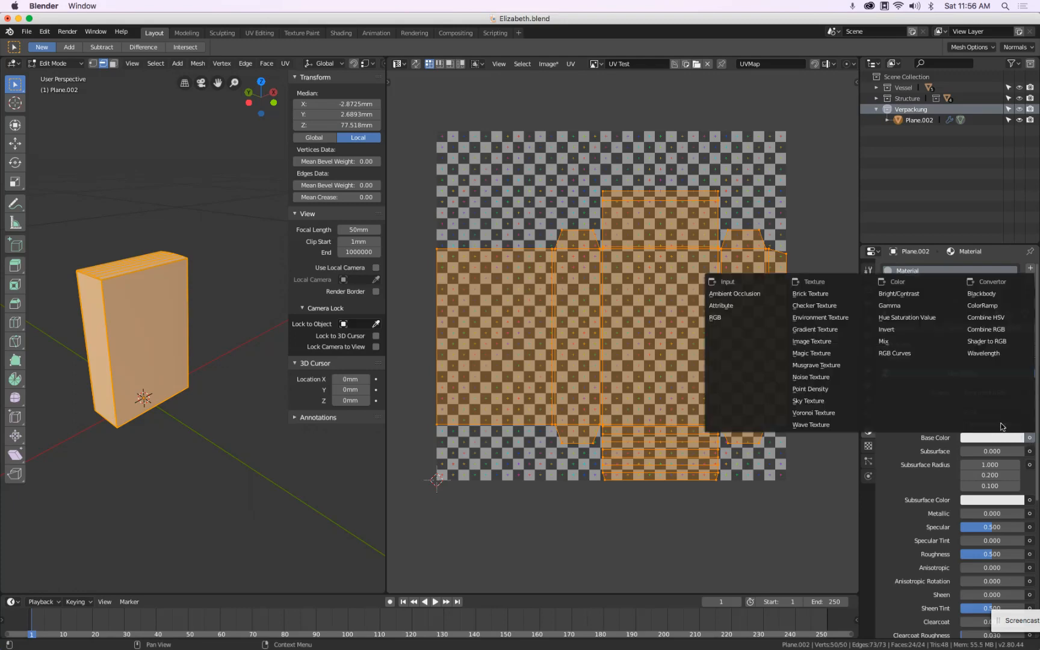
{"action": "left_click", "coordinate": [830, 341]}
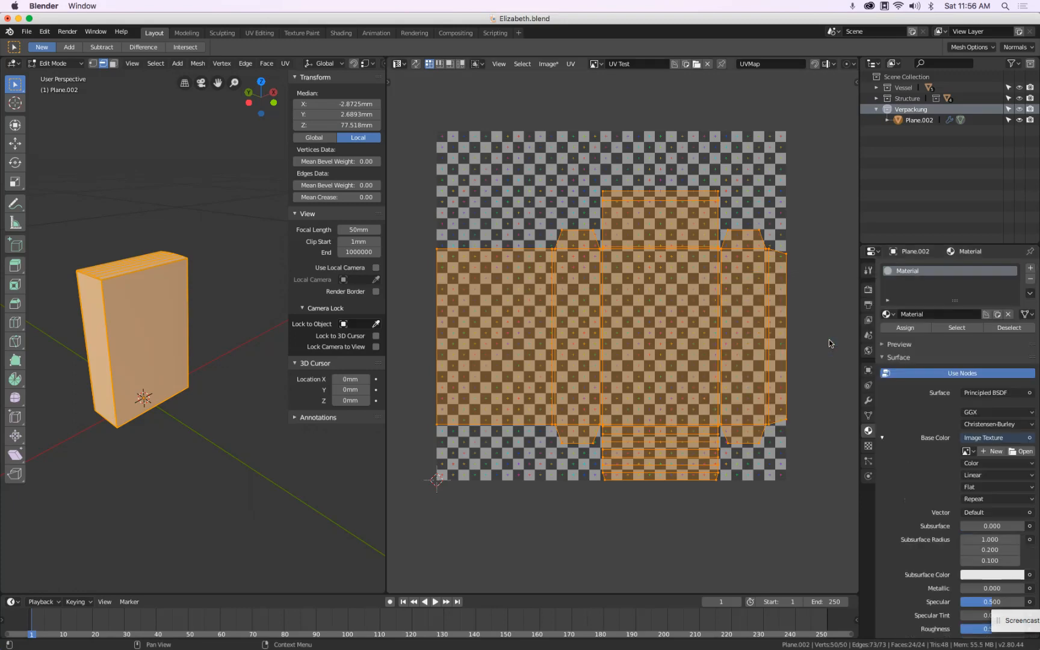
{"action": "left_click", "coordinate": [966, 452]}
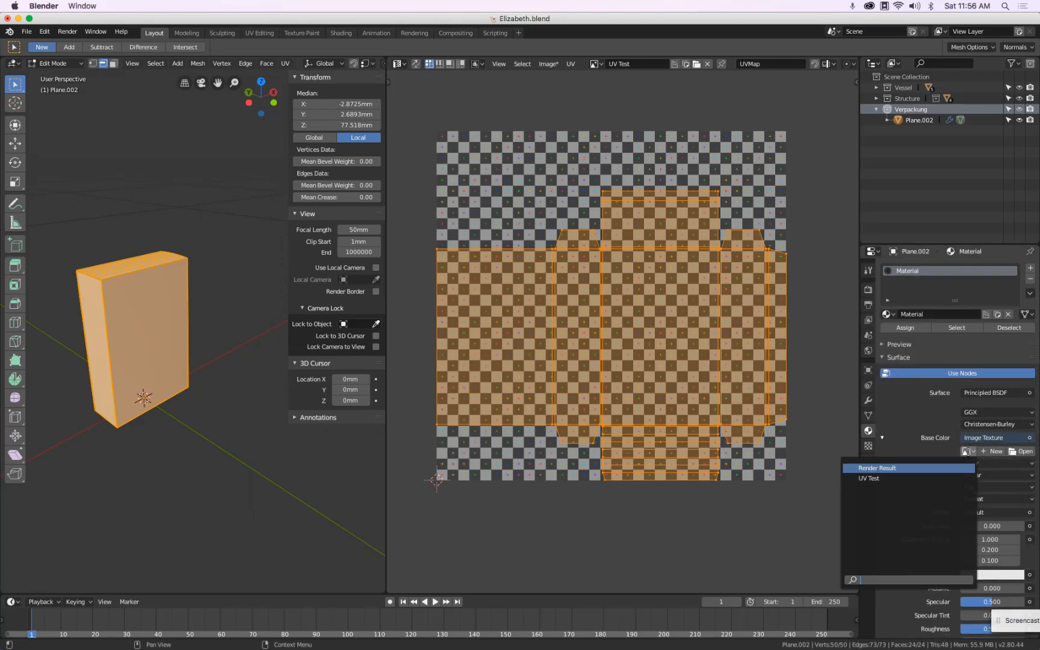
{"action": "left_click", "coordinate": [907, 479]}
Switch the 3D viewport to LookDev shading and examine the grid texture on the box's top and side
{"action": "scroll", "coordinate": [331, 64], "scroll_direction": "right", "scroll_amount": 5}
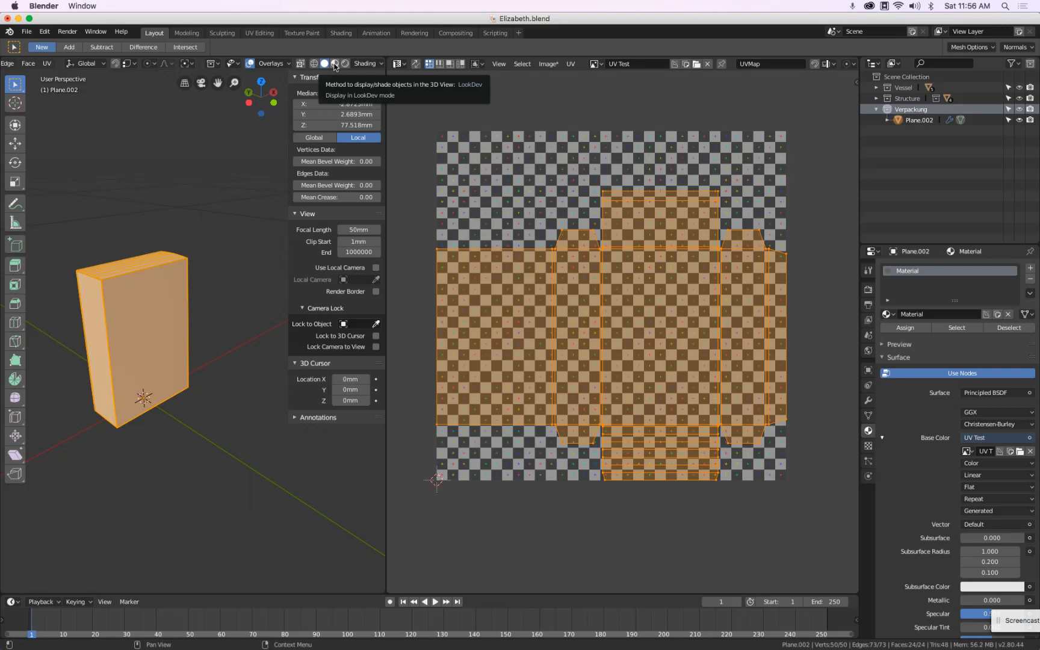
{"action": "left_click", "coordinate": [336, 65]}
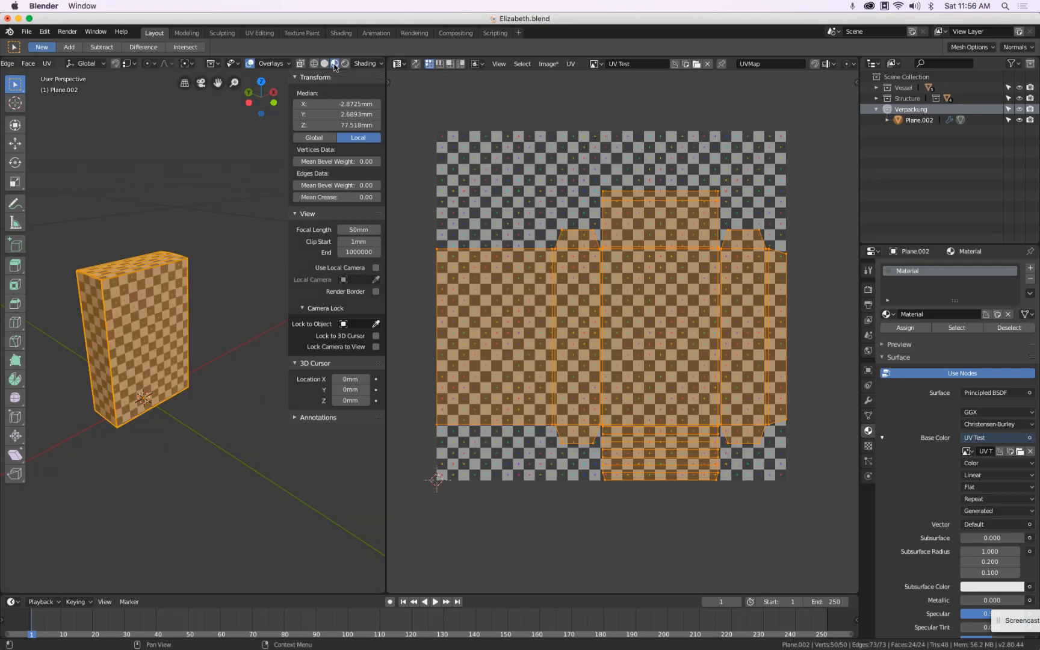
{"action": "scroll", "coordinate": [170, 246], "scroll_direction": "up", "scroll_amount": 4}
{"action": "left_click_drag", "start_coordinate": [171, 249], "coordinate": [239, 218]}
{"action": "scroll", "coordinate": [211, 307], "scroll_direction": "up", "scroll_amount": 2}
{"action": "left_click_drag", "start_coordinate": [209, 313], "coordinate": [329, 220]}
{"action": "scroll", "coordinate": [236, 249], "scroll_direction": "down", "scroll_amount": 3}
{"action": "left_click_drag", "start_coordinate": [208, 263], "coordinate": [212, 317]}
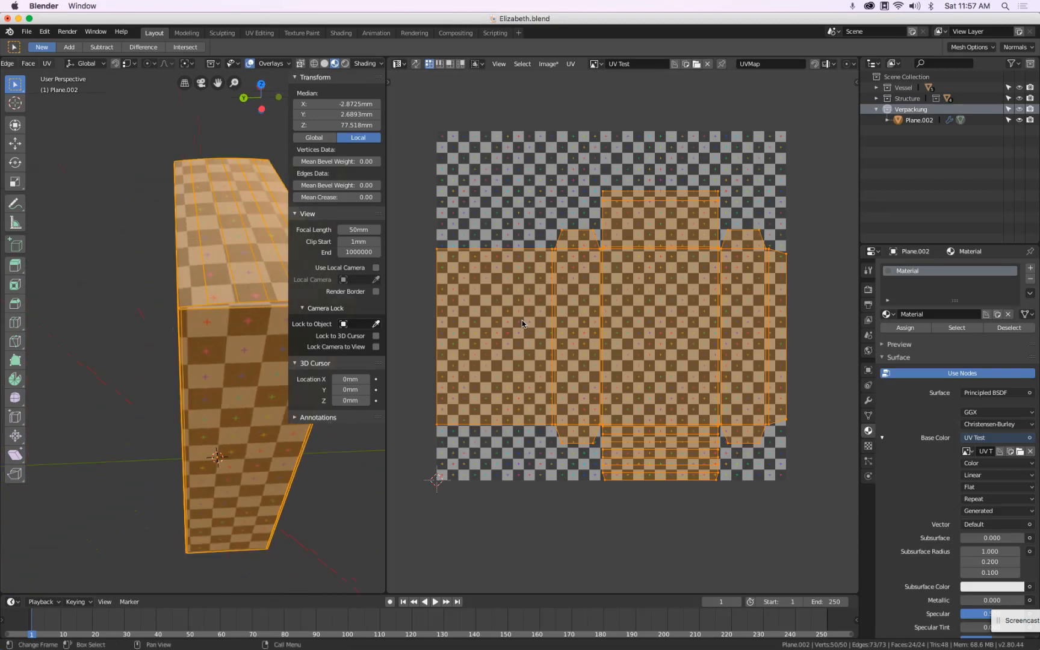
Select the outer vertical edge of the large outermost panel's UVs and move it inward along X to narrow the panel
{"action": "left_click", "coordinate": [435, 248]}
{"action": "left_click_drag", "start_coordinate": [439, 421], "coordinate": [466, 415]}
{"action": "left_click_drag", "start_coordinate": [245, 373], "coordinate": [415, 434]}
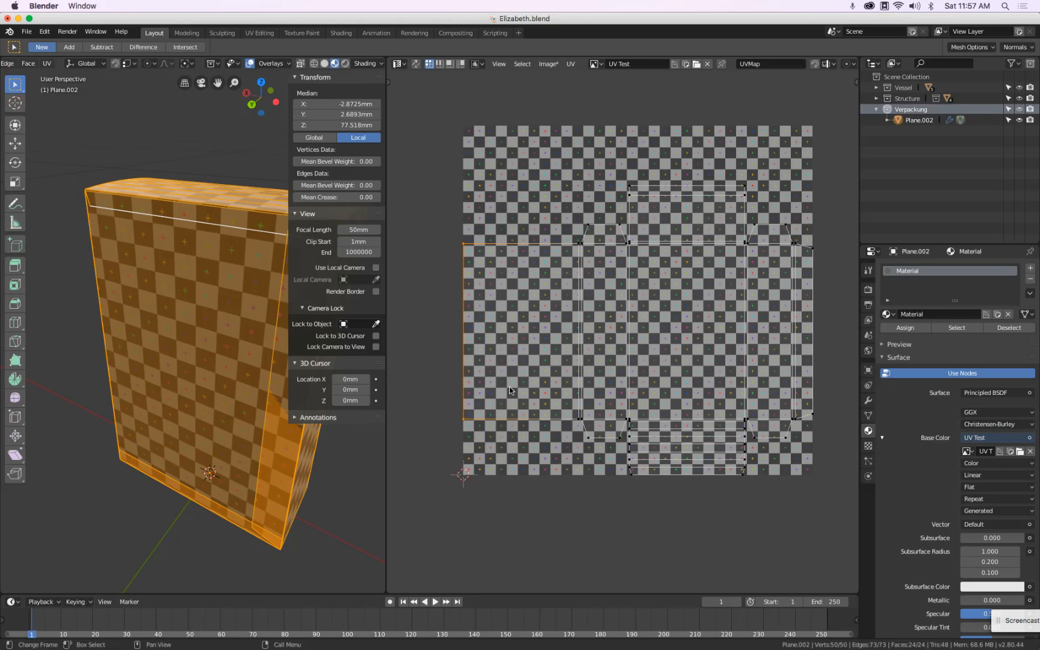
{"action": "key", "text": "g"}
{"action": "key", "text": "x"}
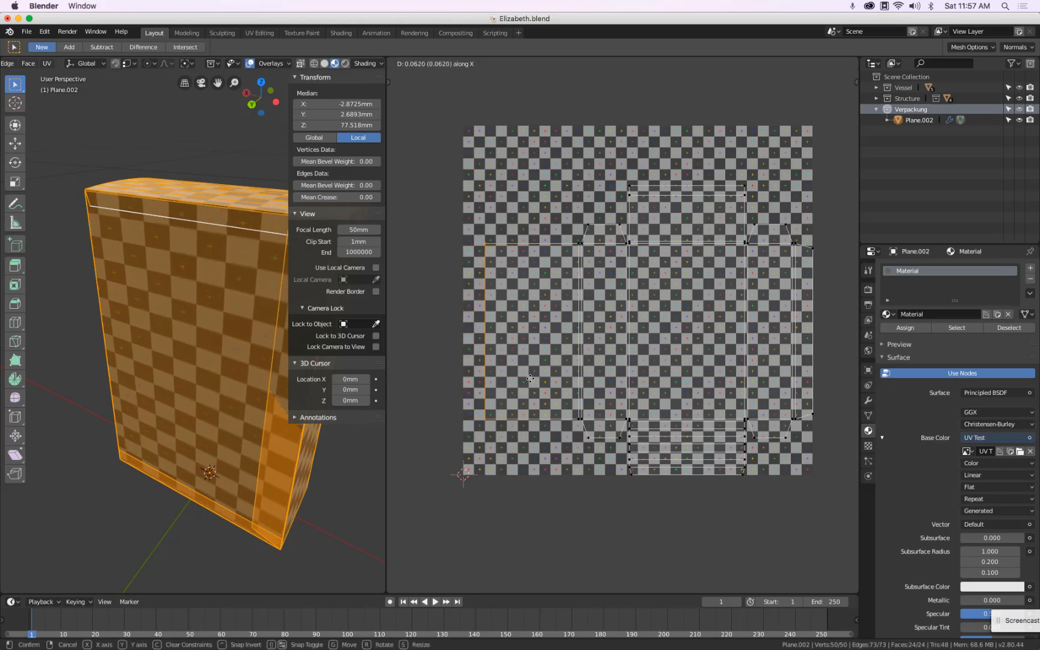
{"action": "left_click", "coordinate": [596, 391]}
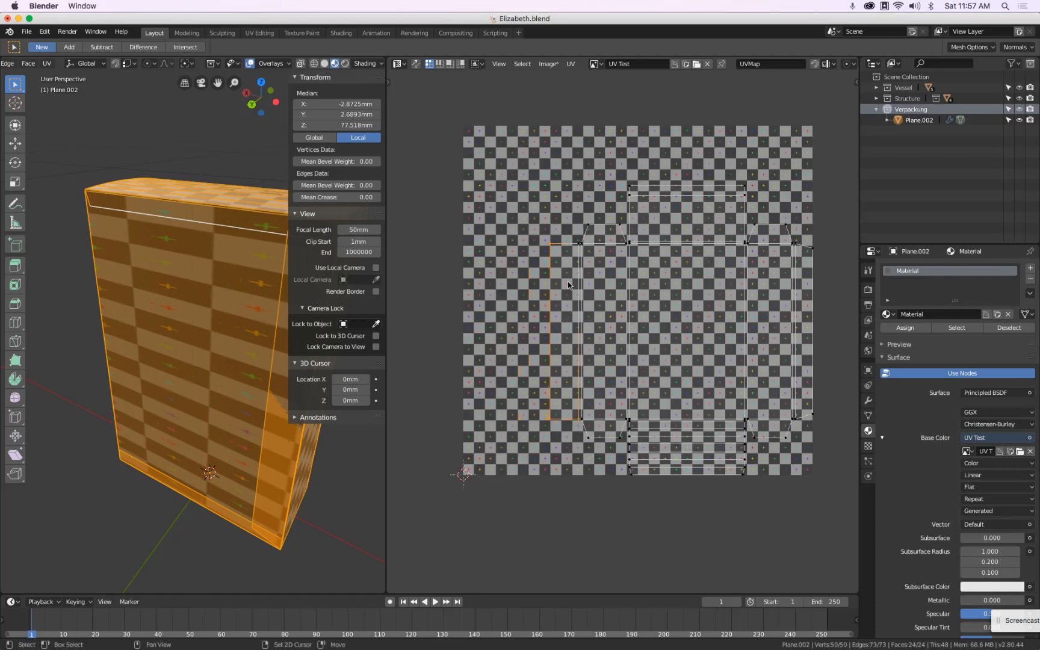
Select the narrowed panel's UVs and hide the 3D viewport's toolbar and sidebar to clear the view of the box
{"action": "left_click", "coordinate": [571, 248]}
{"action": "scroll", "coordinate": [572, 250], "scroll_direction": "down", "scroll_amount": 2}
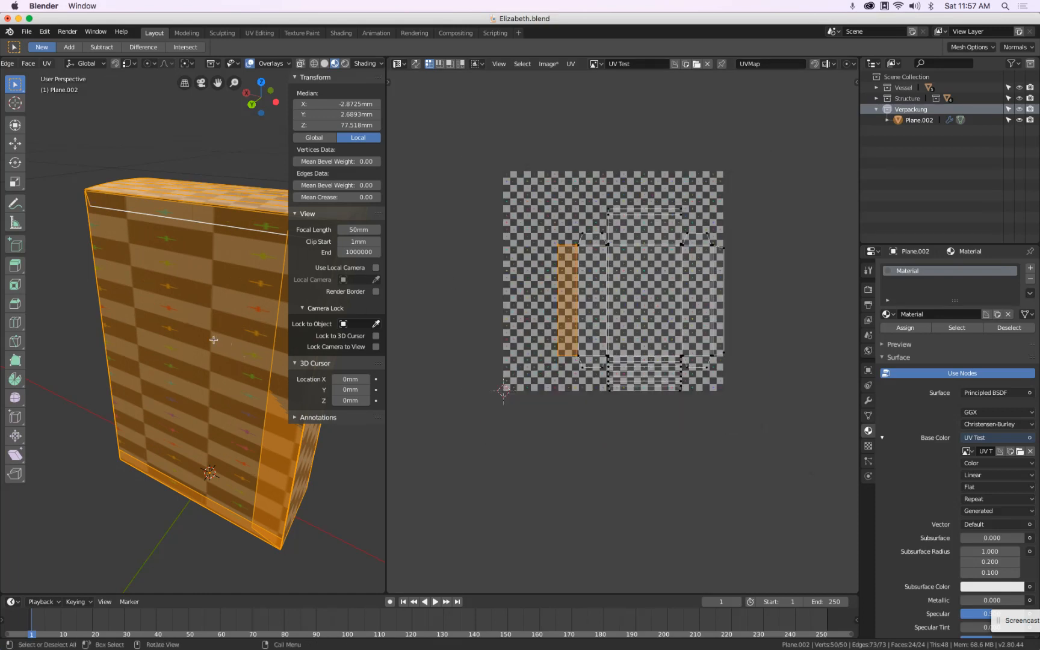
{"action": "key", "text": "t"}
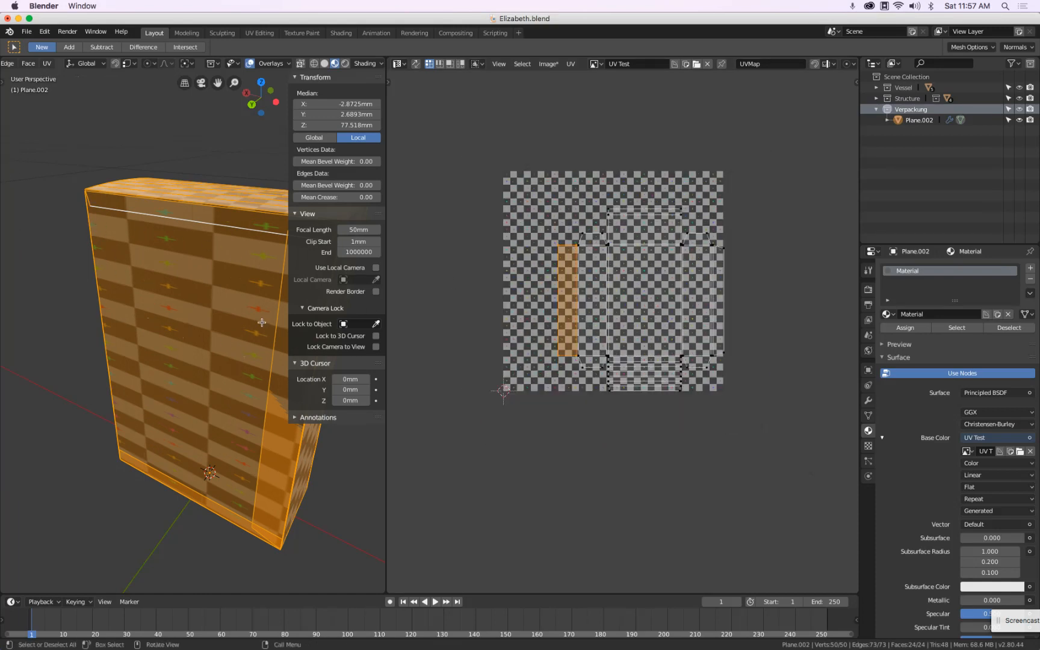
{"action": "key", "text": "n"}
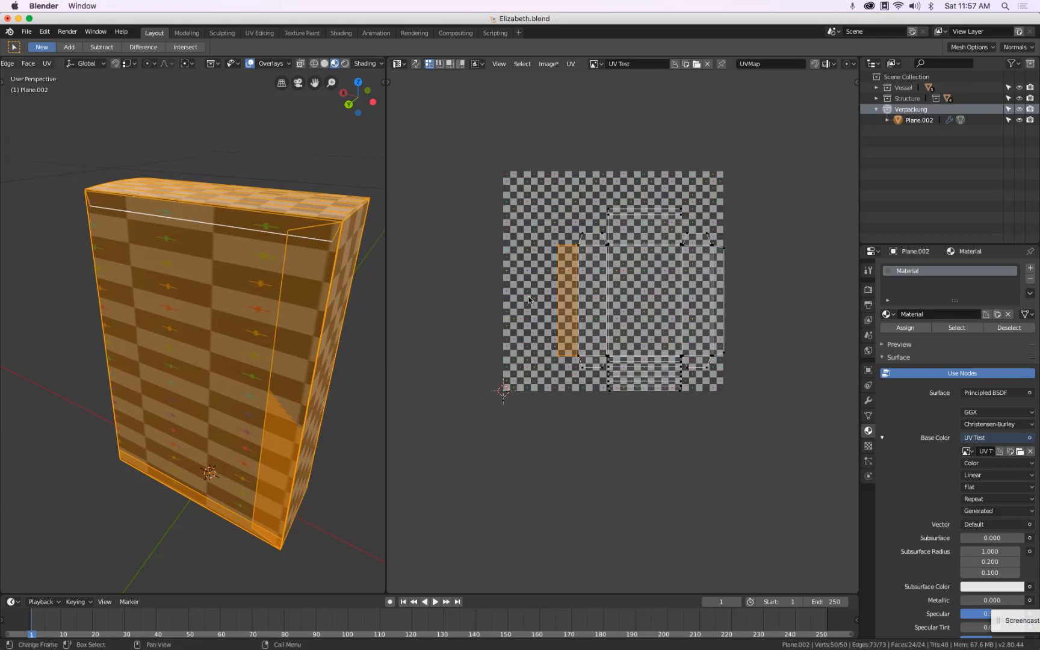
{"action": "left_click", "coordinate": [548, 251]}
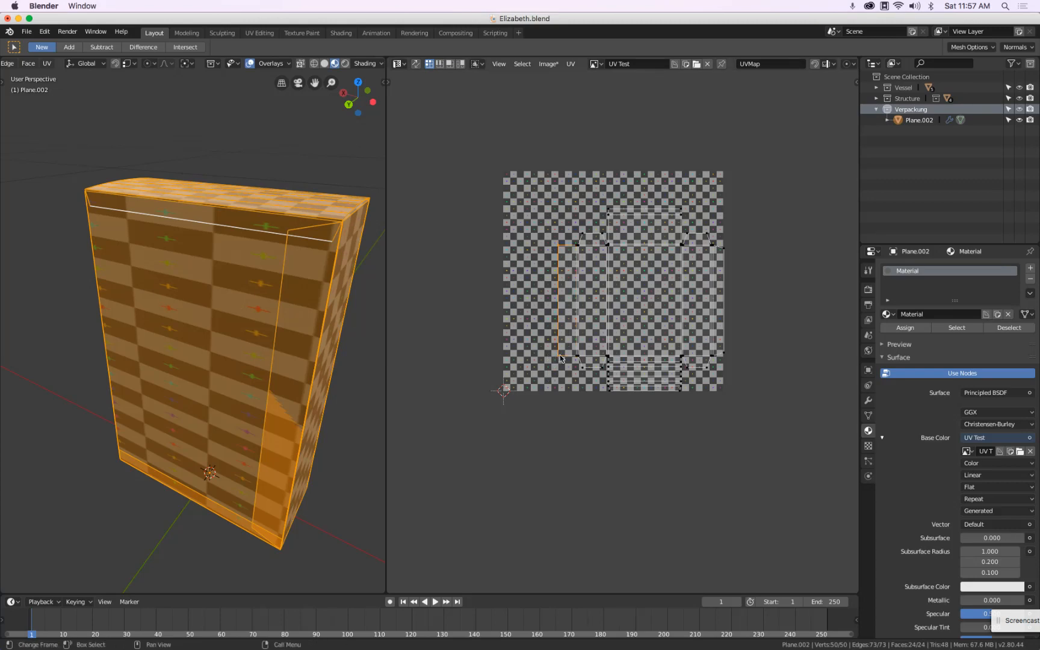
{"action": "key", "text": "g"}
{"action": "key", "text": "x"}
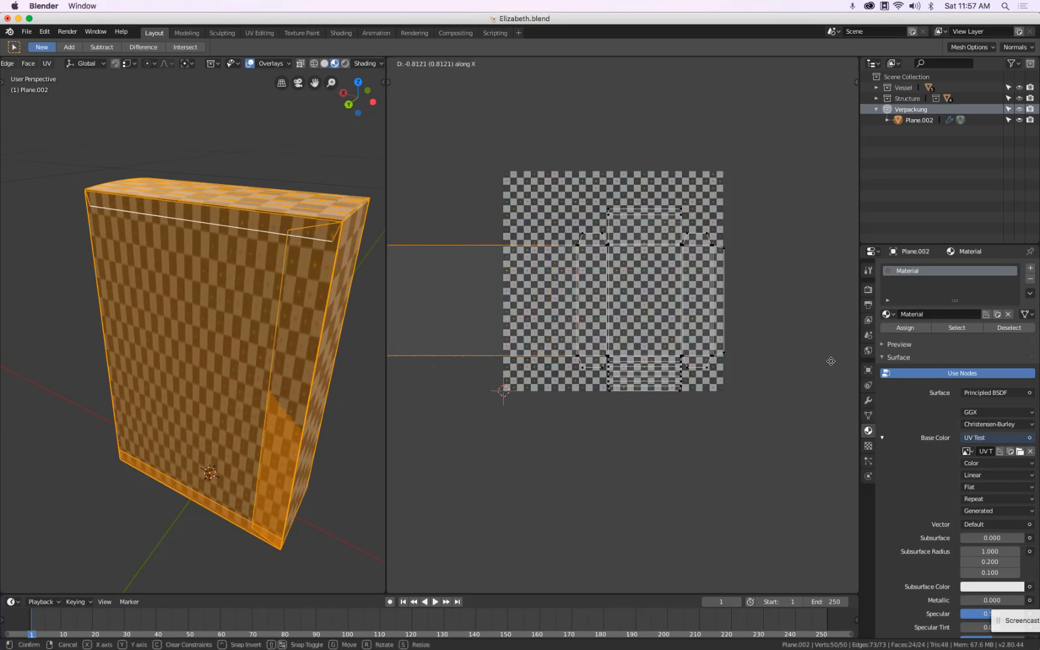
{"action": "key", "text": "Escape"}
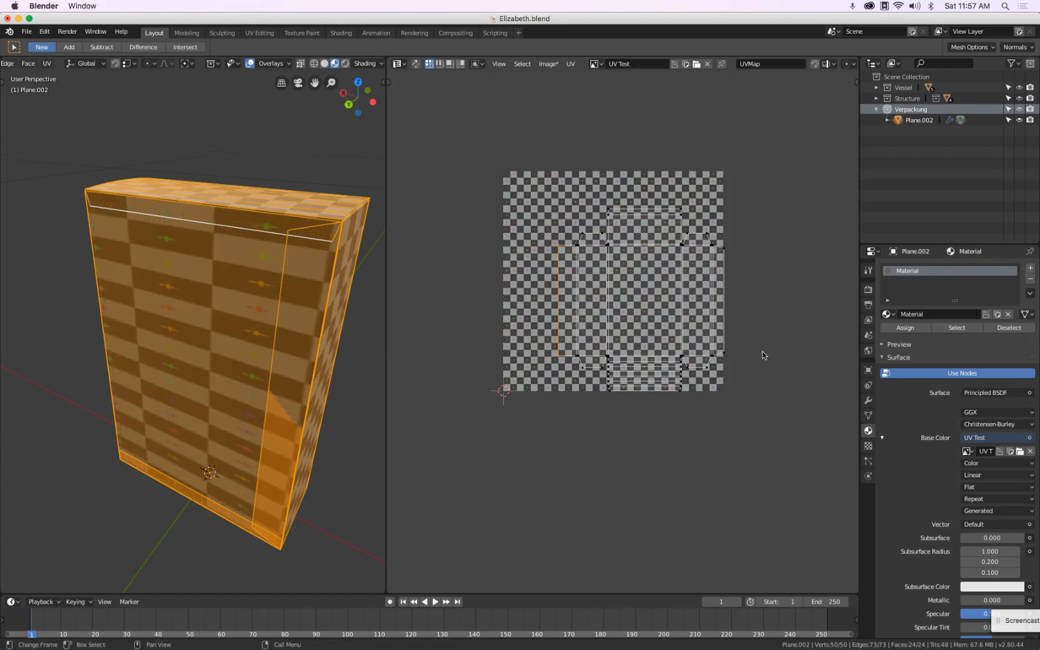
Try moving the narrowed panel's UVs away from the layout, and undo both that move and the panel's earlier narrowing
{"action": "key", "text": "g"}
{"action": "key", "text": "x"}
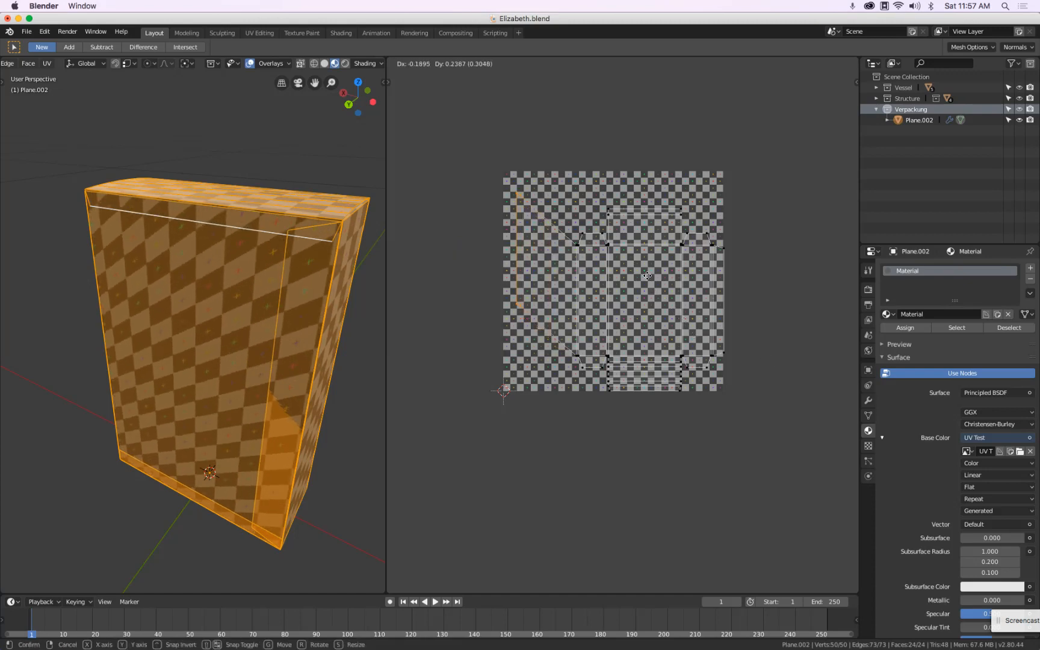
{"action": "left_click", "coordinate": [647, 276]}
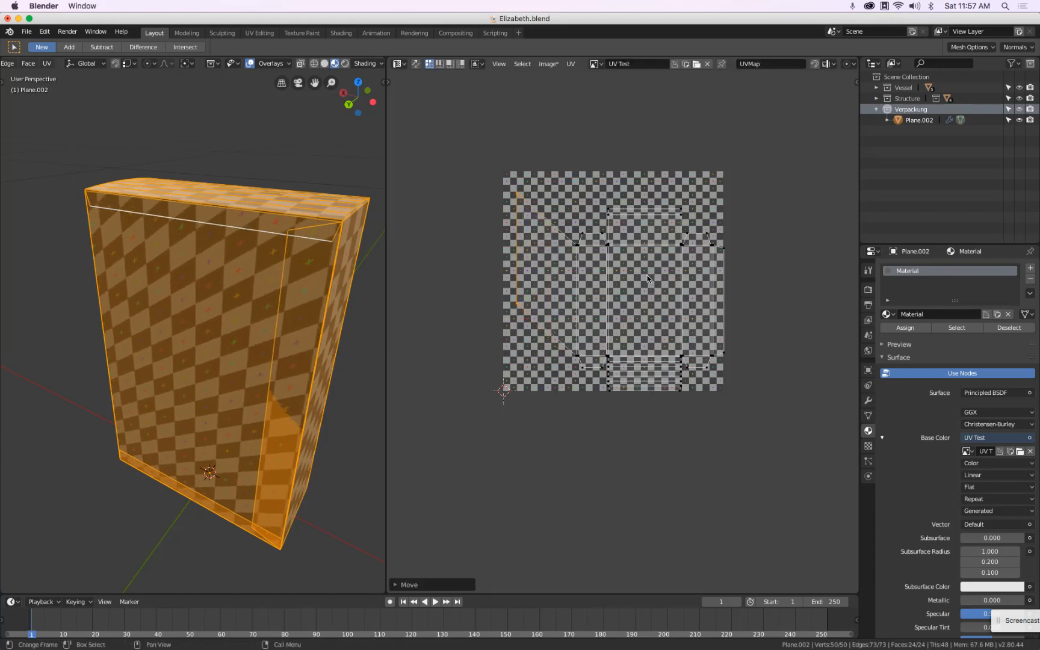
{"action": "key", "text": "super+z"}
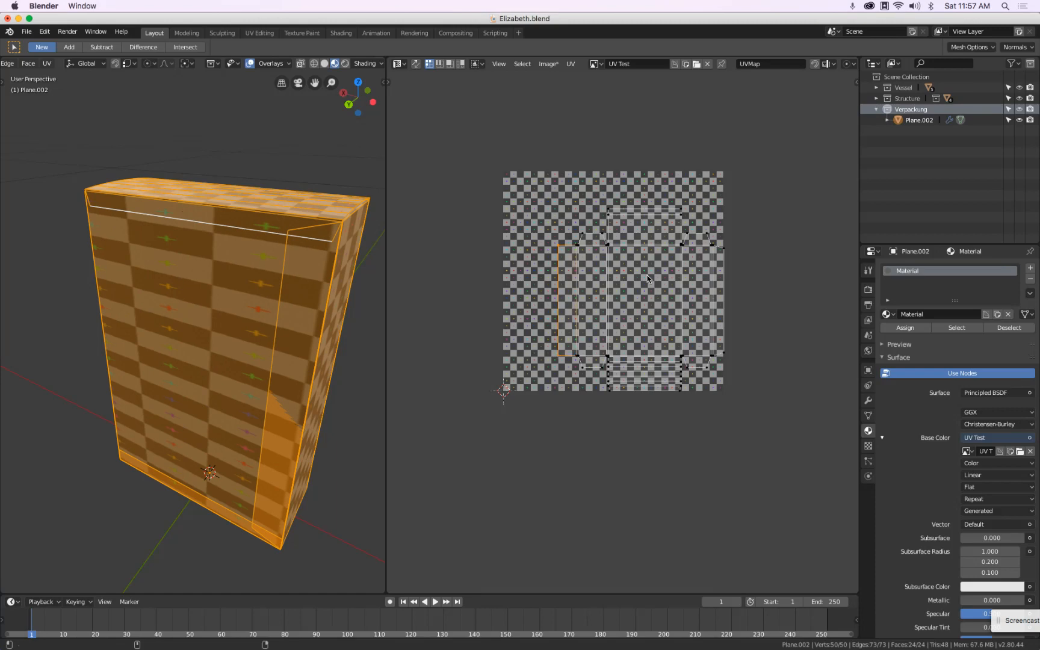
{"action": "key", "text": "super+z"}
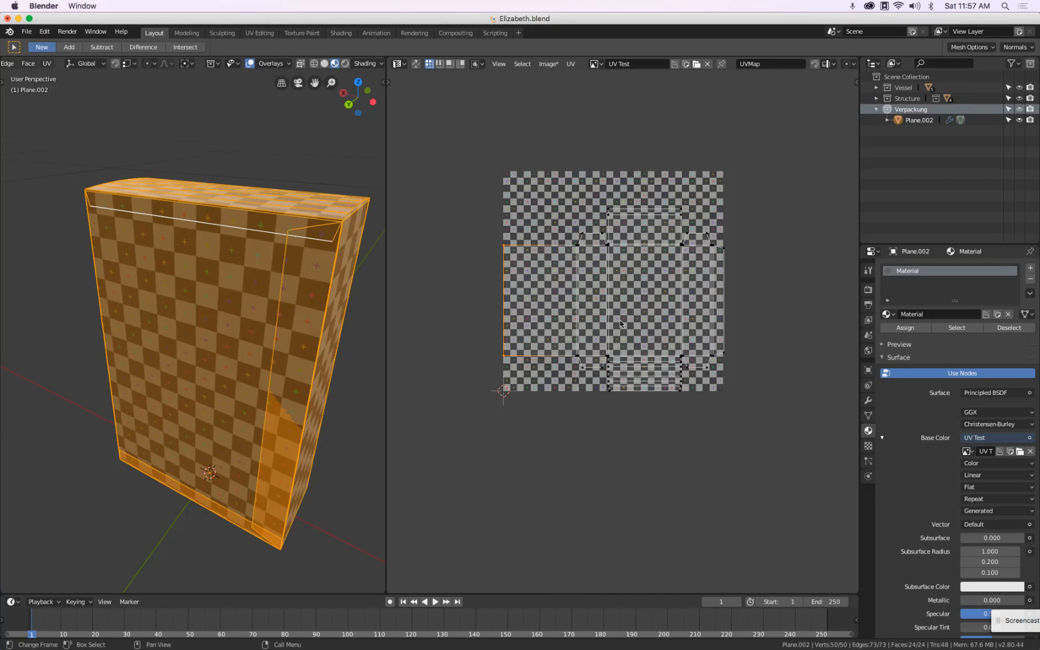
Select the UVs of the faces below the central panel and examine the grid texture on the box's top from another side
{"action": "scroll", "coordinate": [649, 378], "scroll_direction": "up", "scroll_amount": 3}
{"action": "key", "text": "b"}
{"action": "left_click_drag", "start_coordinate": [565, 337], "coordinate": [716, 436]}
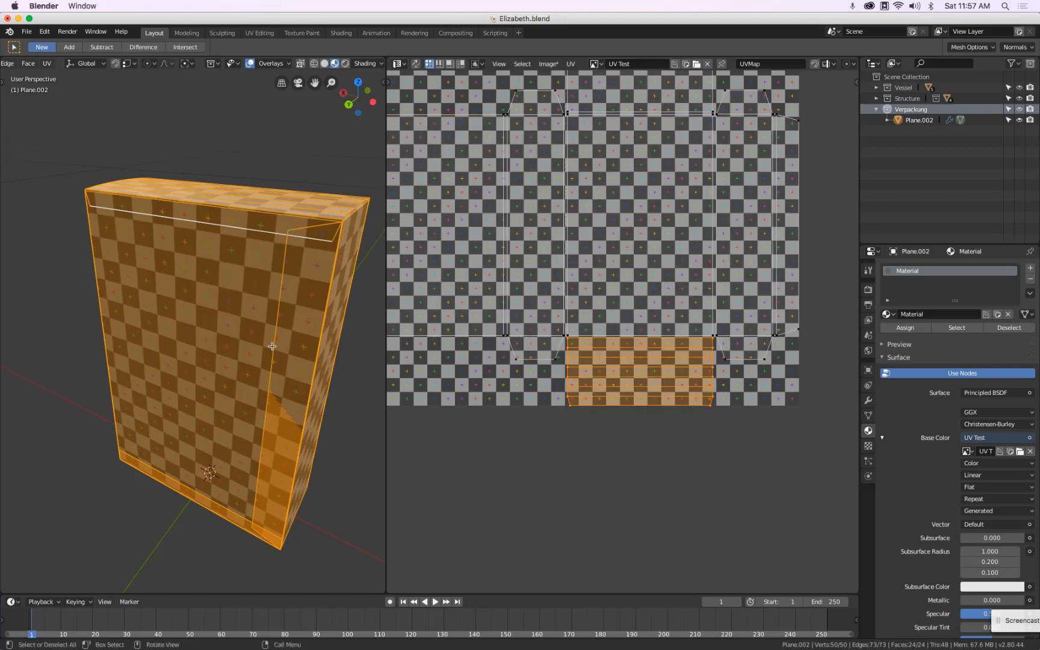
{"action": "left_click_drag", "start_coordinate": [293, 348], "coordinate": [481, 382]}
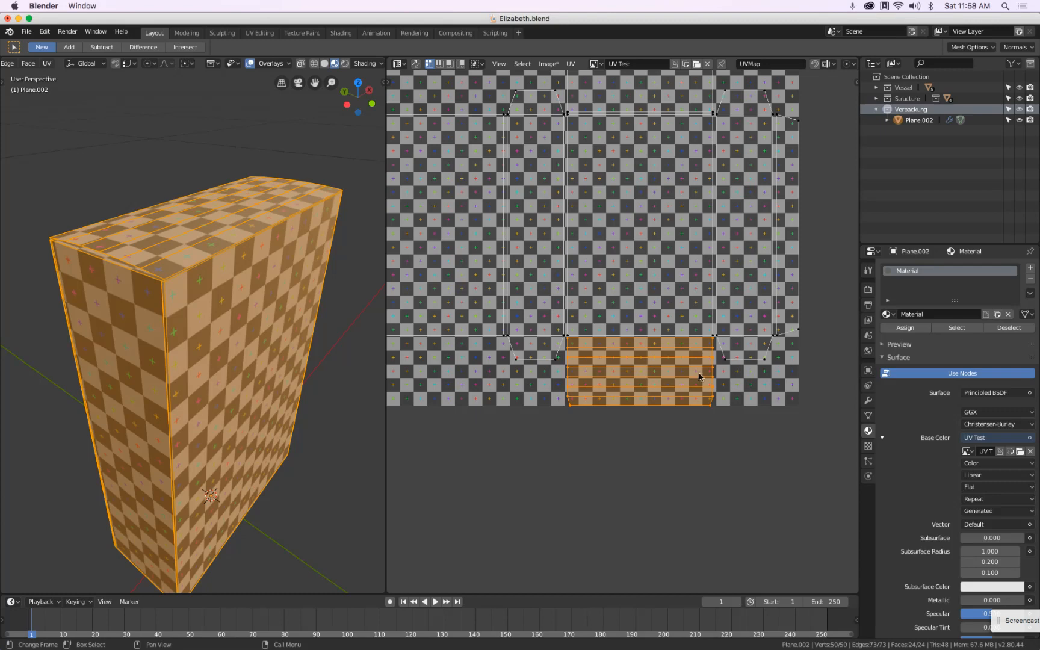
Mirror the whole UV layout along the Y axis and scale it down to about 0.98 within the image bounds
{"action": "scroll", "coordinate": [654, 274], "scroll_direction": "down", "scroll_amount": 4}
{"action": "key", "text": "a"}
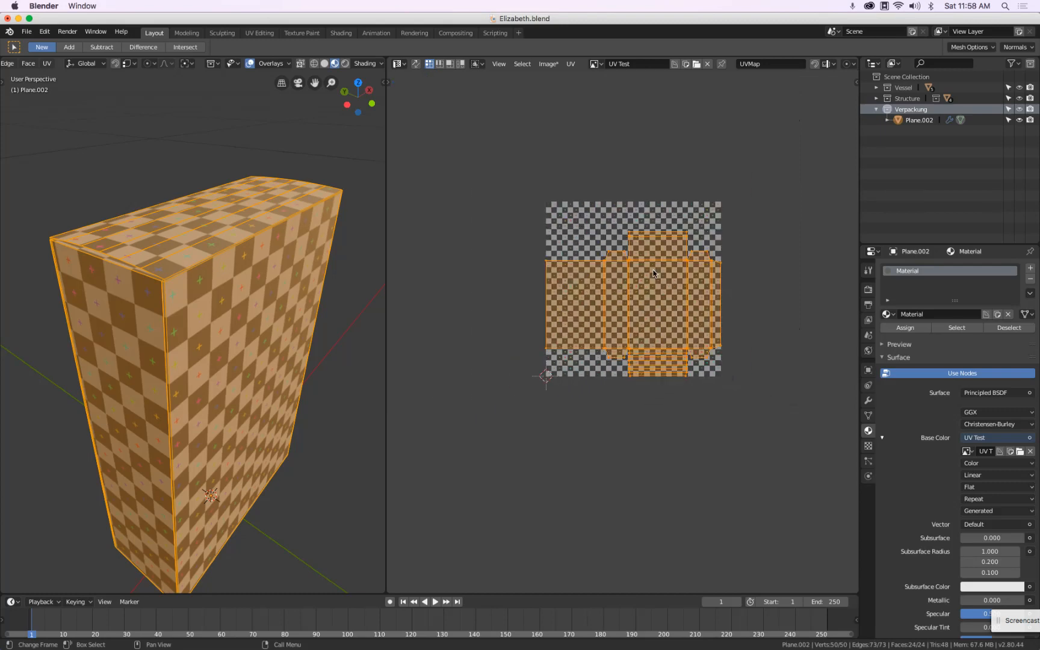
{"action": "left_click", "coordinate": [571, 63]}
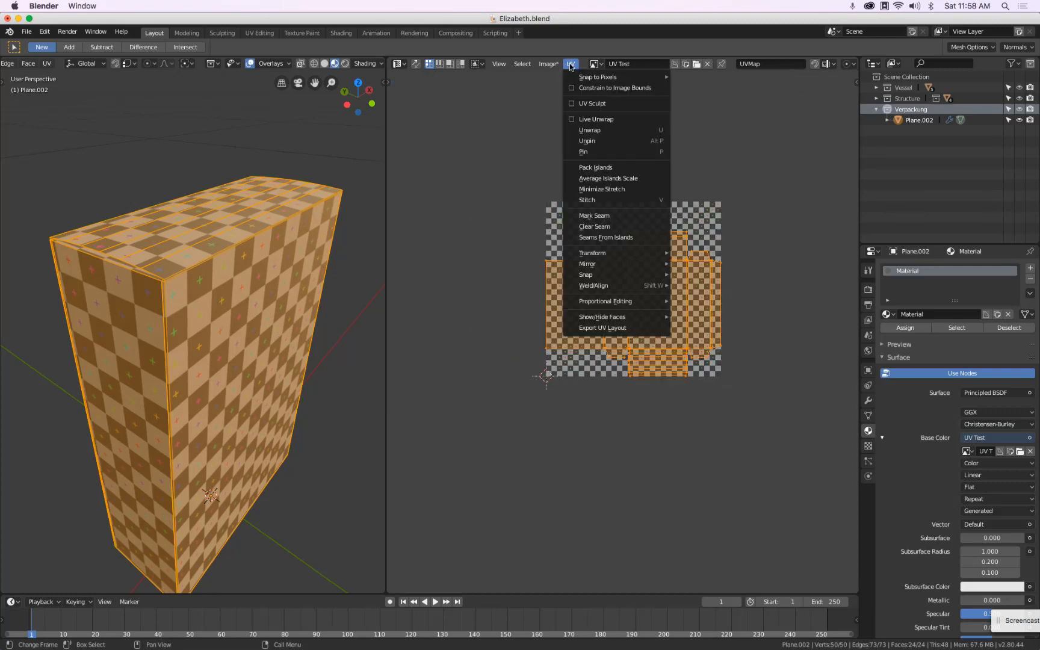
{"action": "mouse_move", "coordinate": [613, 265]}
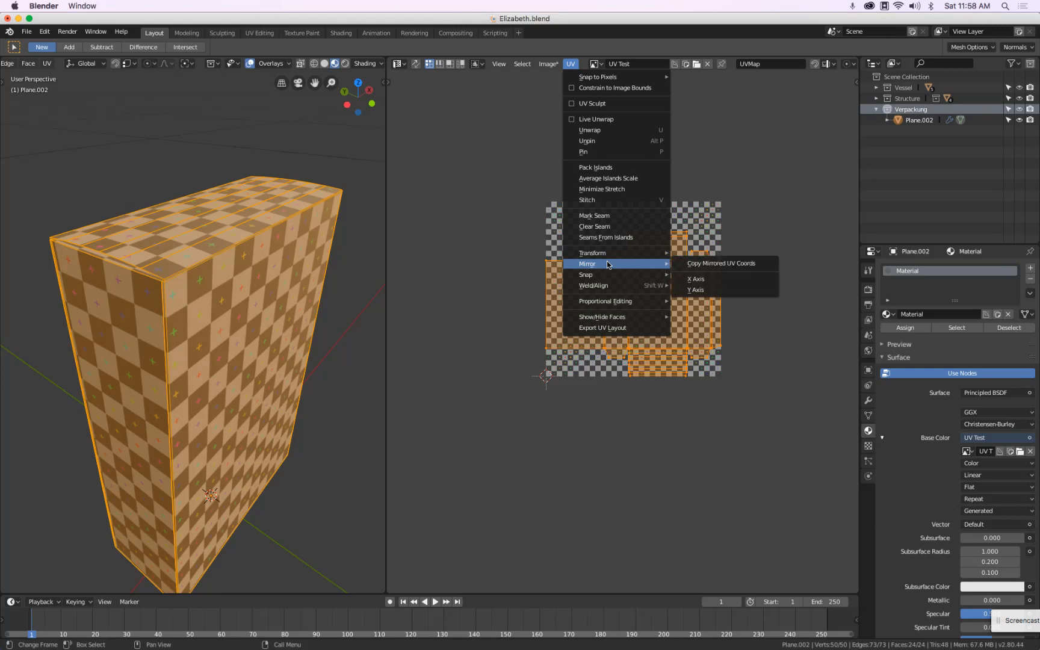
{"action": "left_click", "coordinate": [715, 297]}
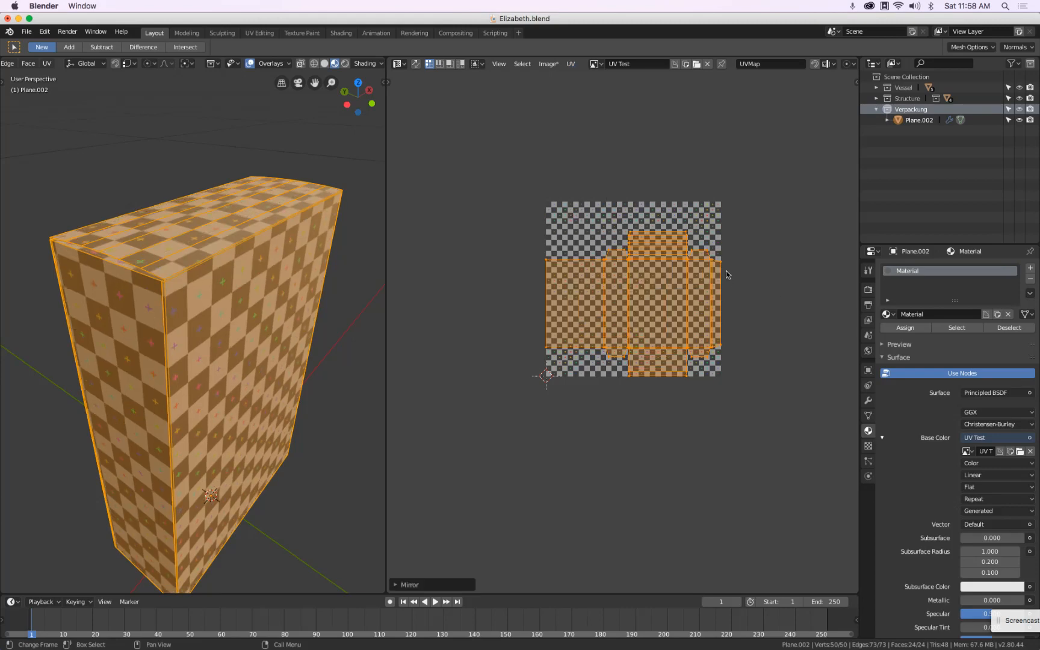
{"action": "scroll", "coordinate": [728, 272], "scroll_direction": "up", "scroll_amount": 2}
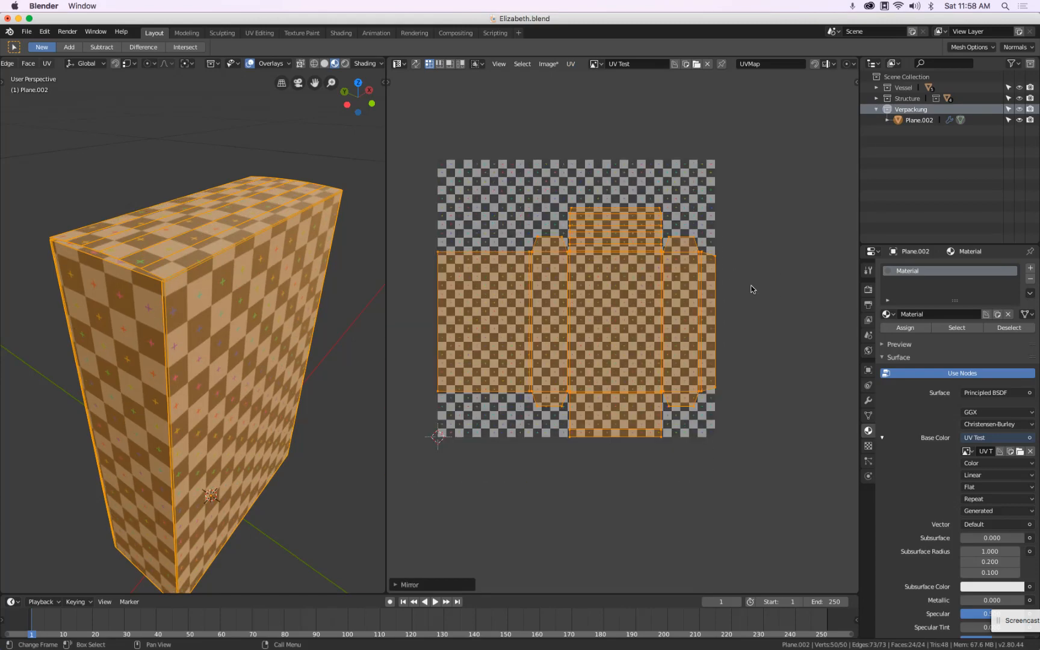
{"action": "key", "text": "s"}
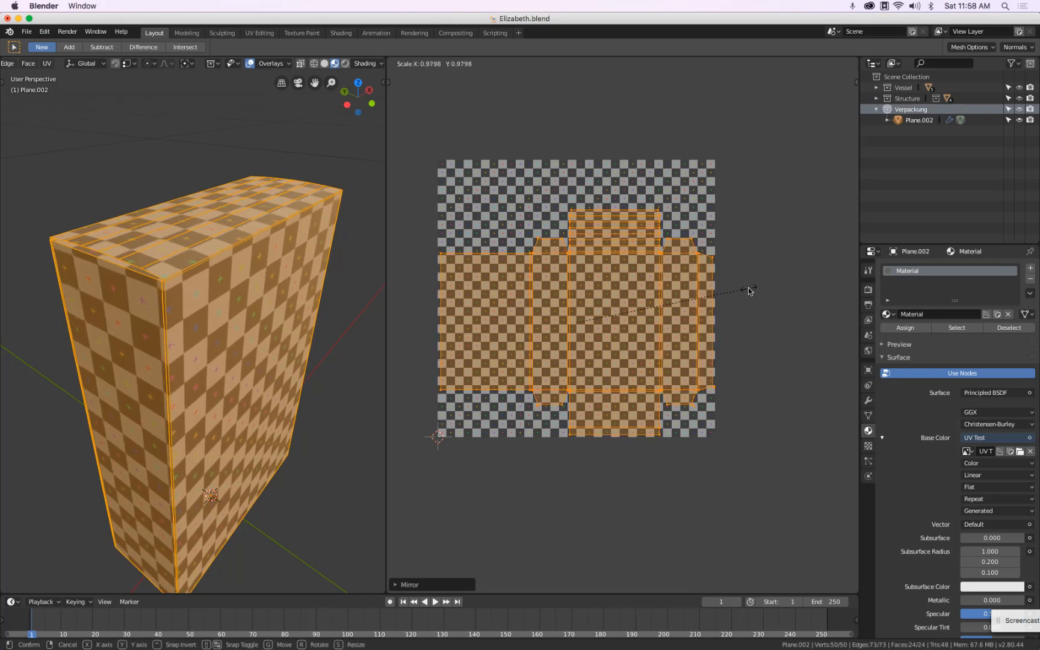
{"action": "left_click", "coordinate": [748, 292]}
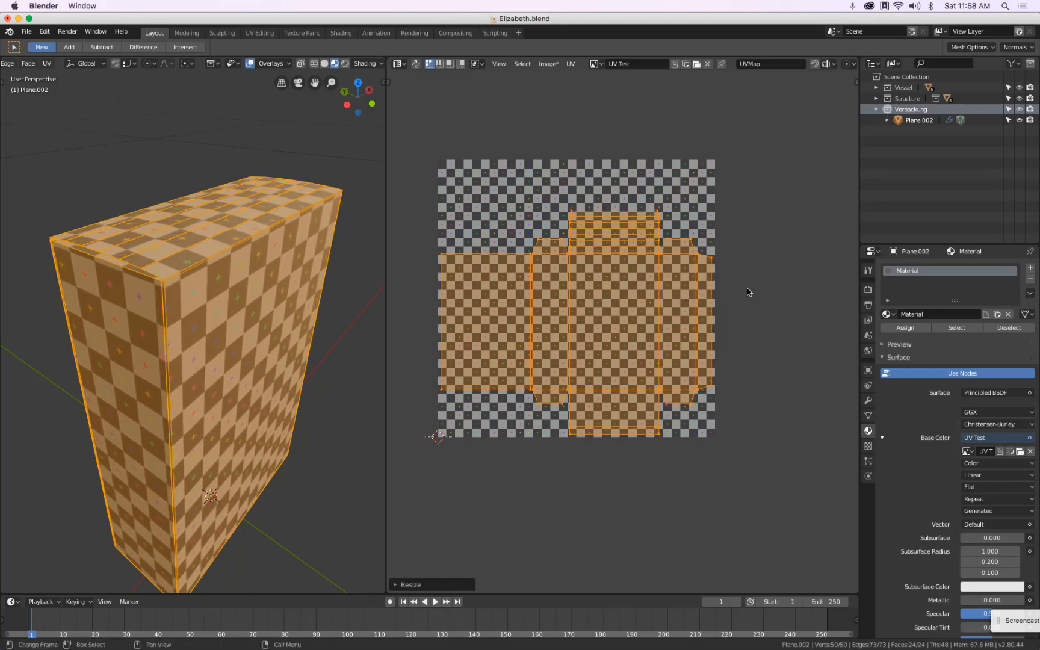
Export the UV layout to the Desktop as a PNG image named UV Layout
{"action": "left_click", "coordinate": [569, 64]}
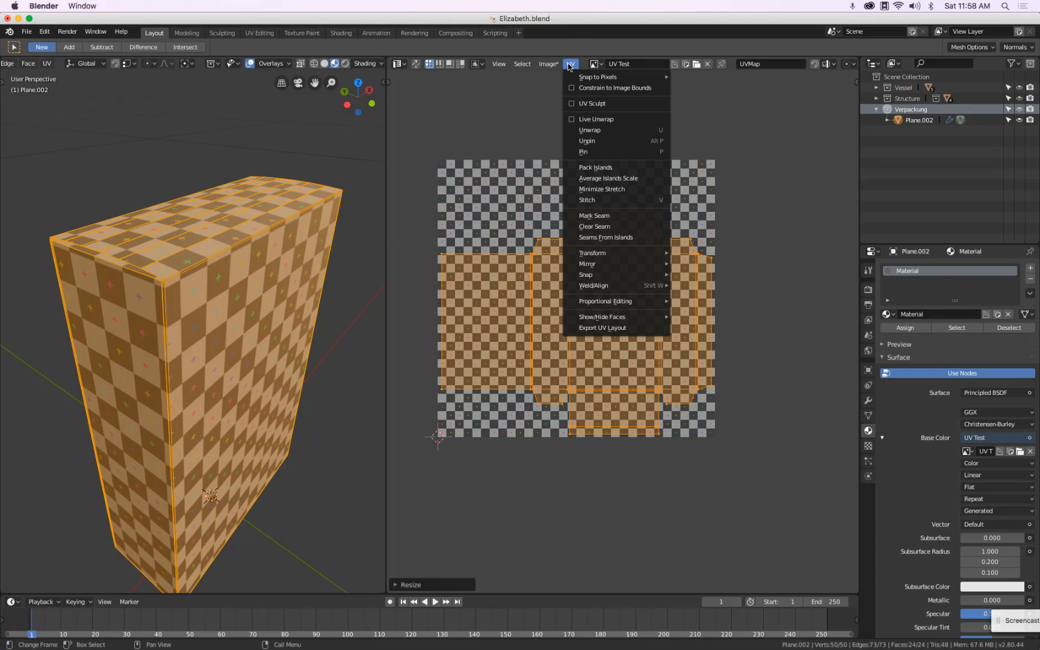
{"action": "left_click", "coordinate": [591, 328]}
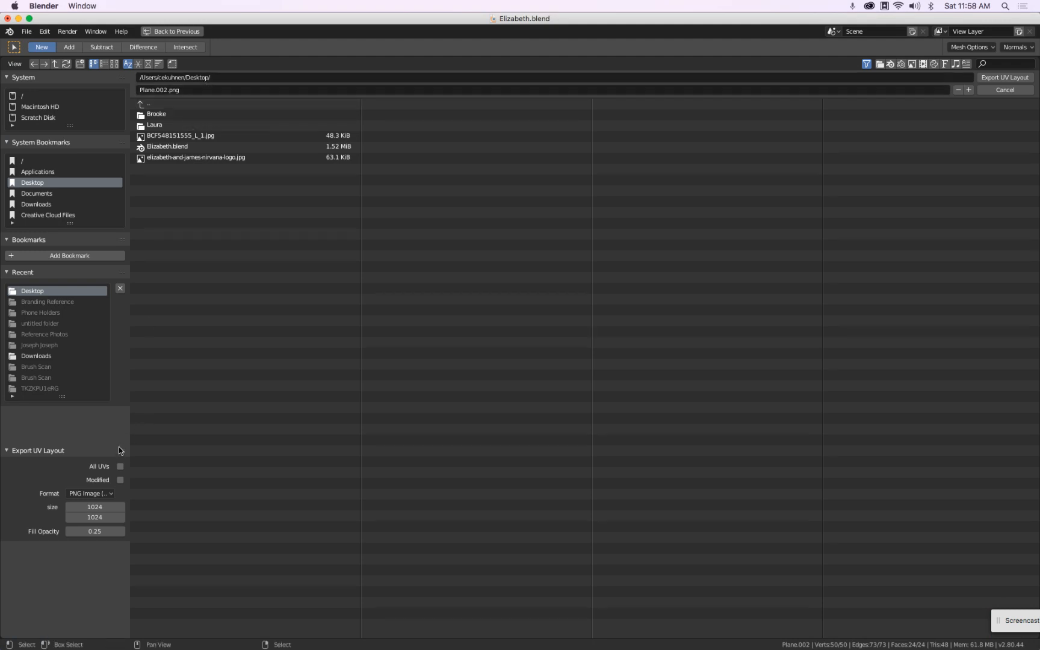
{"action": "left_click", "coordinate": [209, 89]}
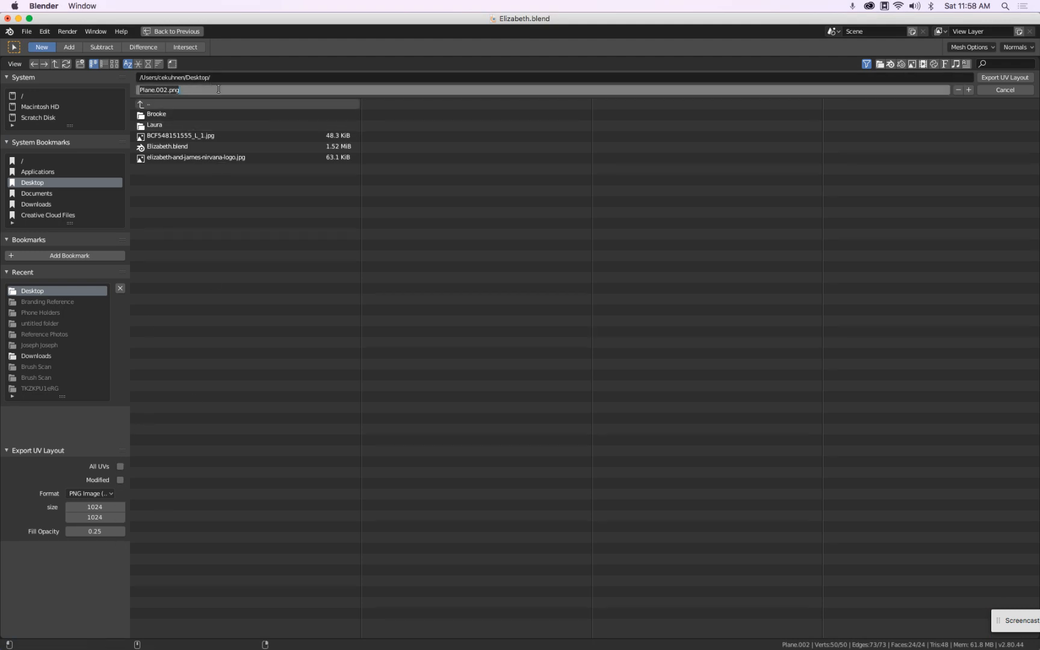
{"action": "type", "text": "UV Layout"}
{"action": "left_click", "coordinate": [1005, 77]}
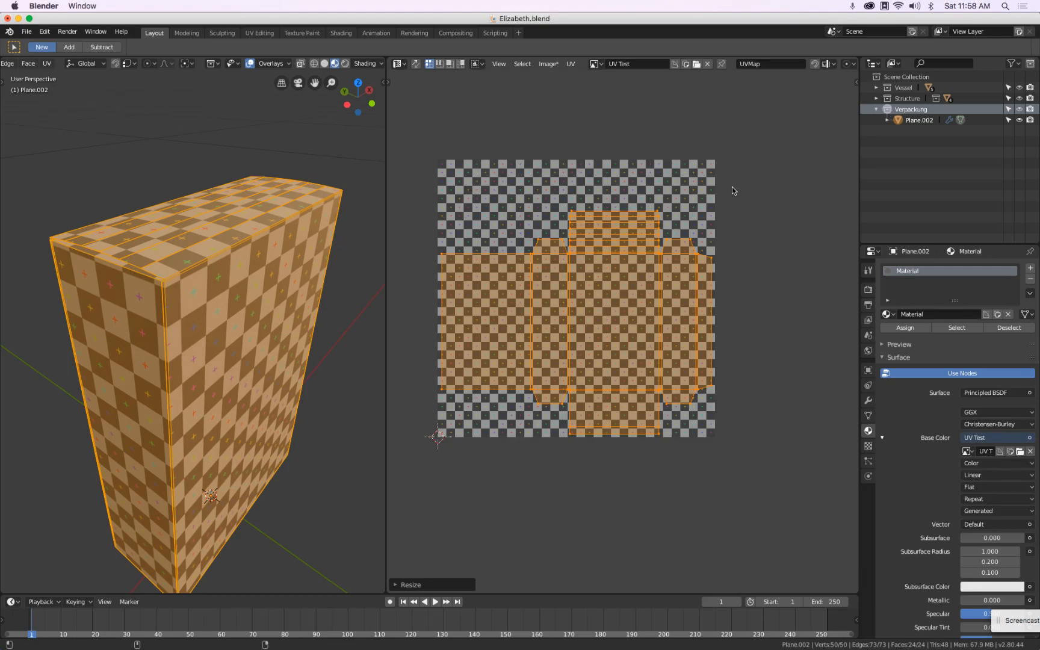
Switch to Affinity Designer and open UV Layout.png from the Desktop, leaving nothing selected
{"action": "key", "text": "super+h"}
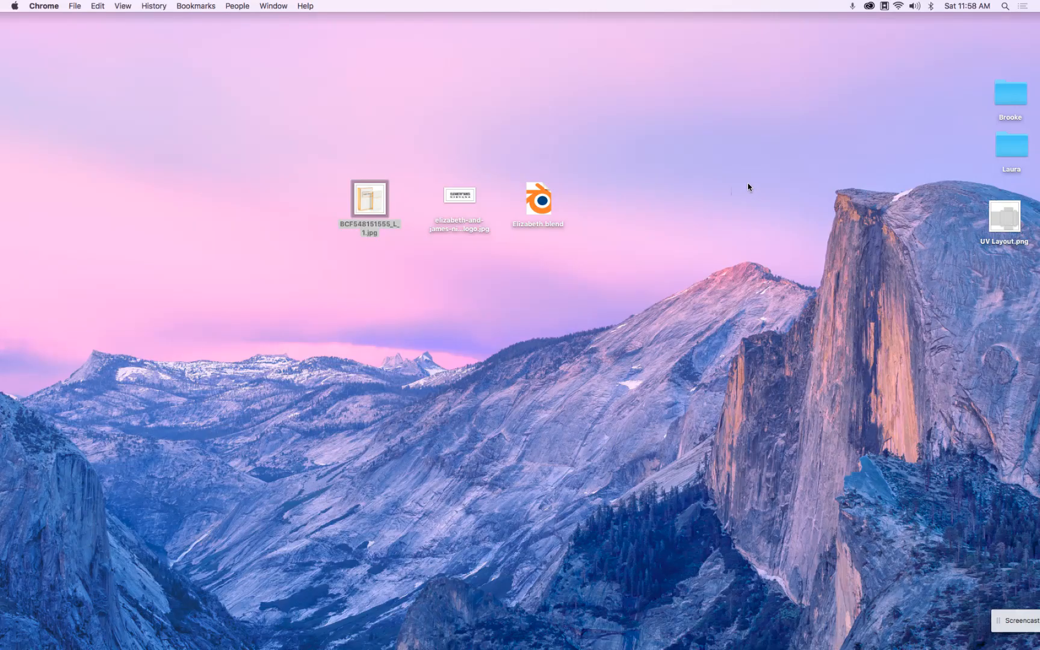
{"action": "mouse_move", "coordinate": [279, 632]}
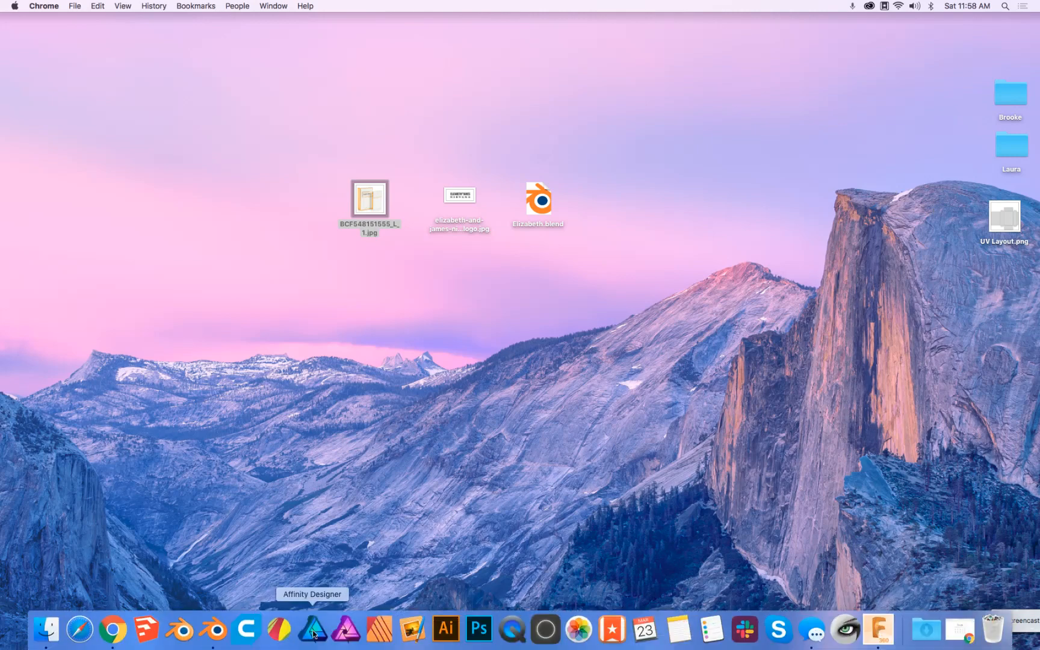
{"action": "left_click", "coordinate": [312, 632]}
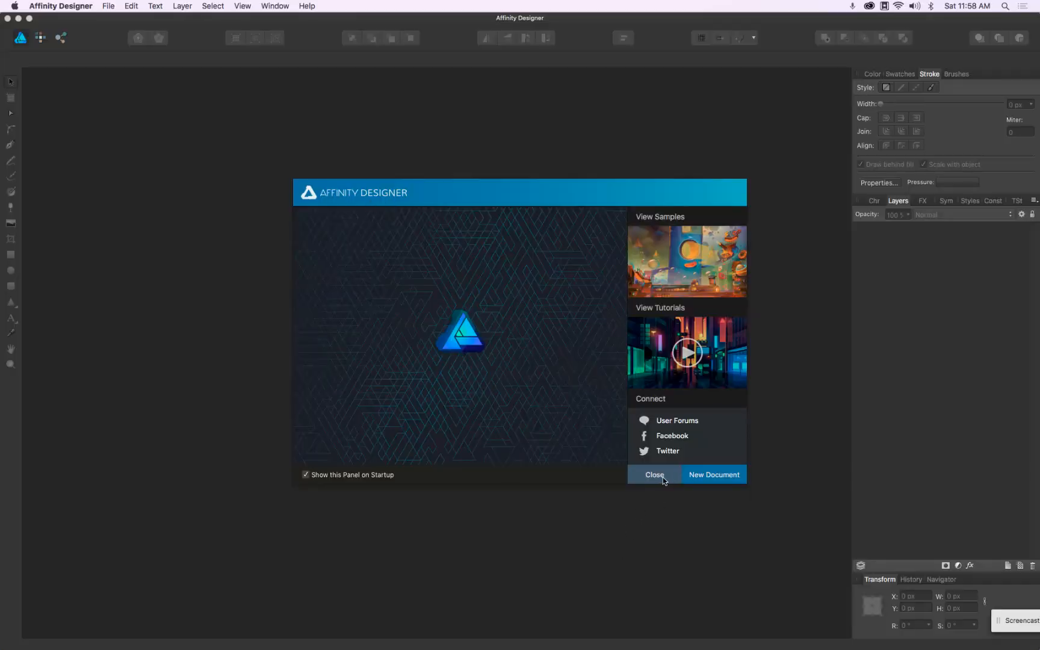
{"action": "left_click", "coordinate": [664, 480]}
{"action": "left_click", "coordinate": [115, 5]}
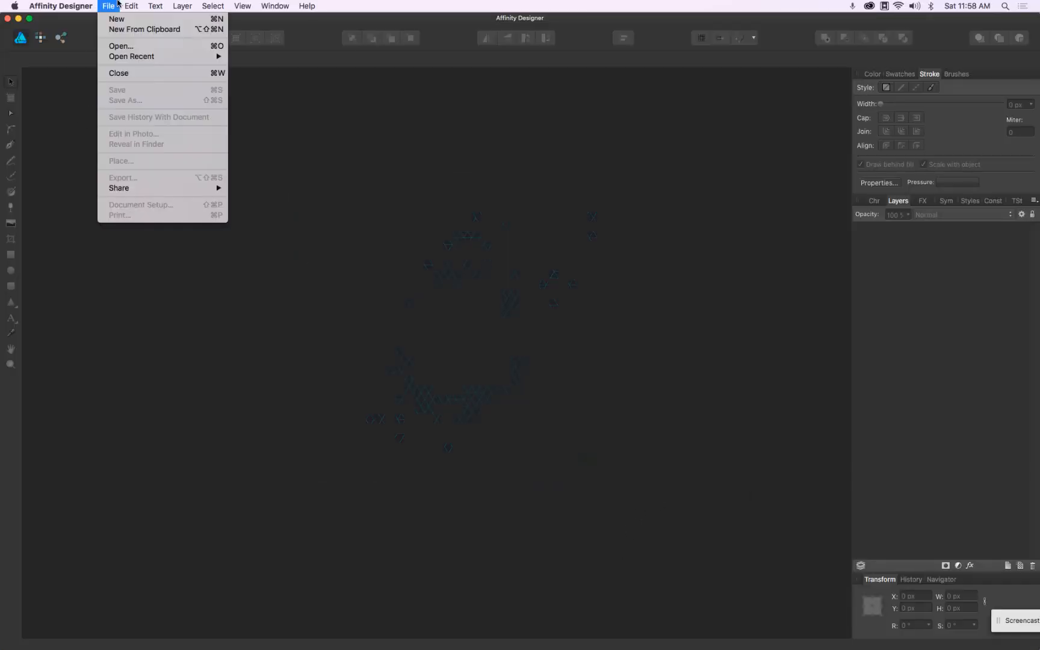
{"action": "left_click", "coordinate": [113, 48]}
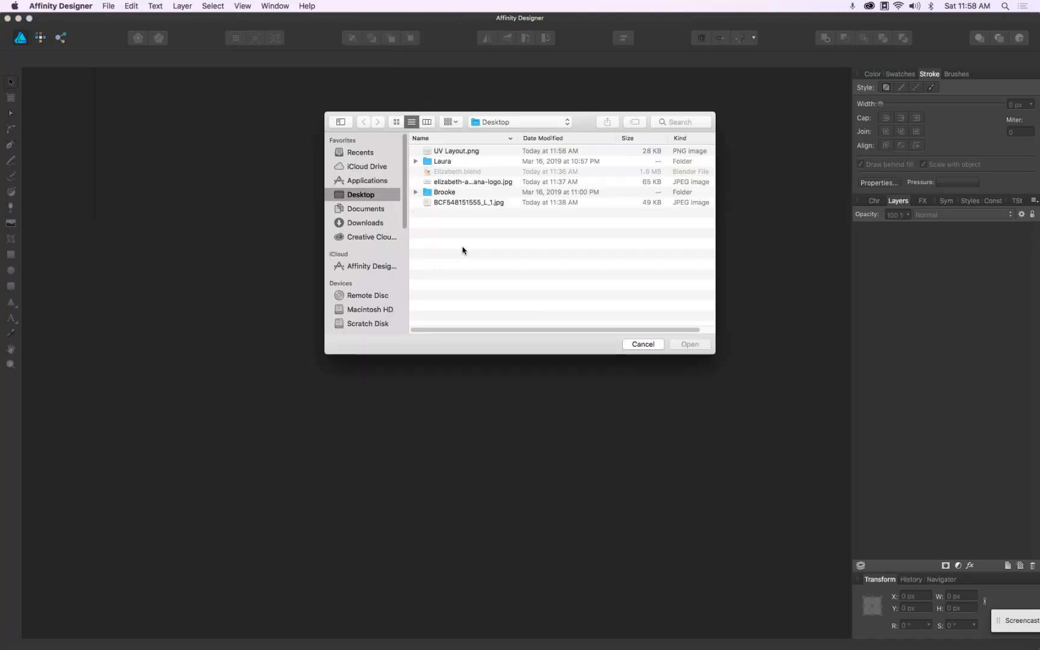
{"action": "left_click", "coordinate": [464, 151]}
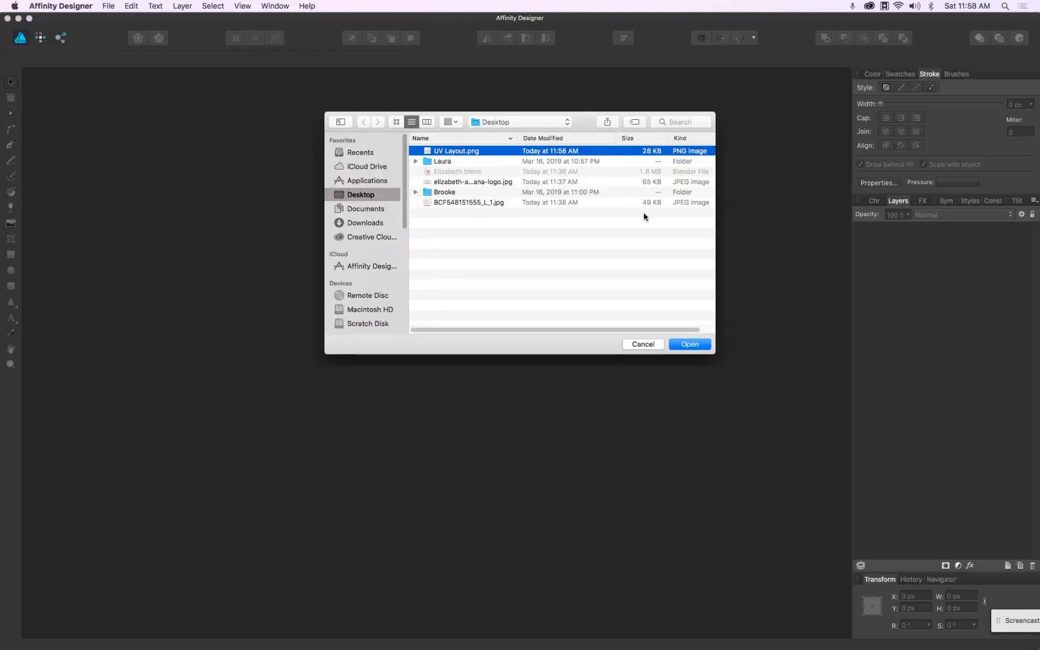
{"action": "key", "text": "Return"}
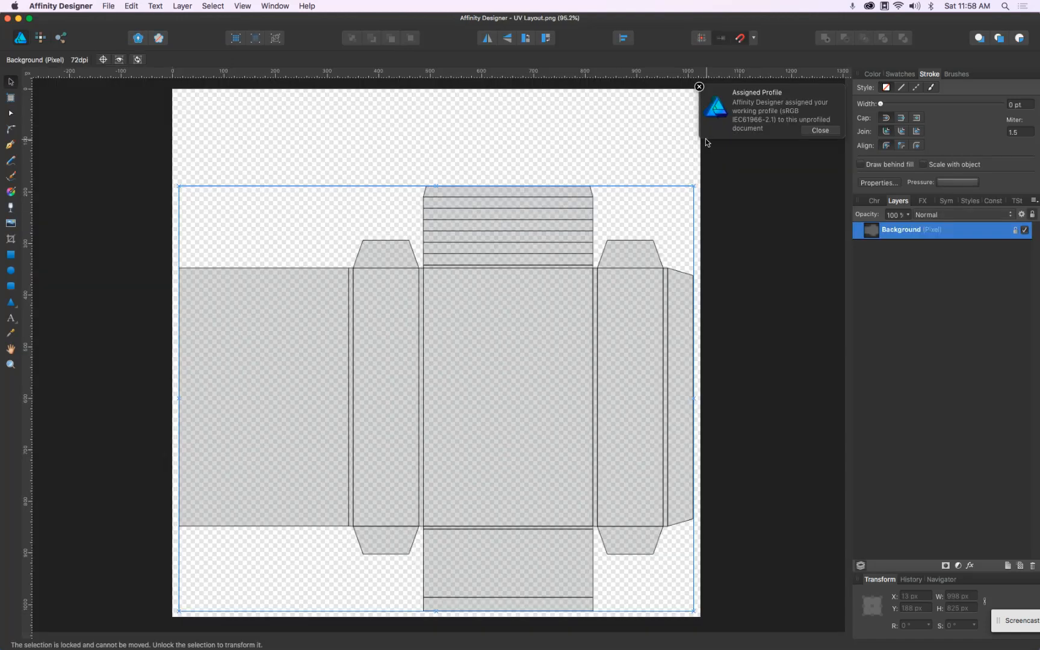
{"action": "left_click", "coordinate": [699, 86]}
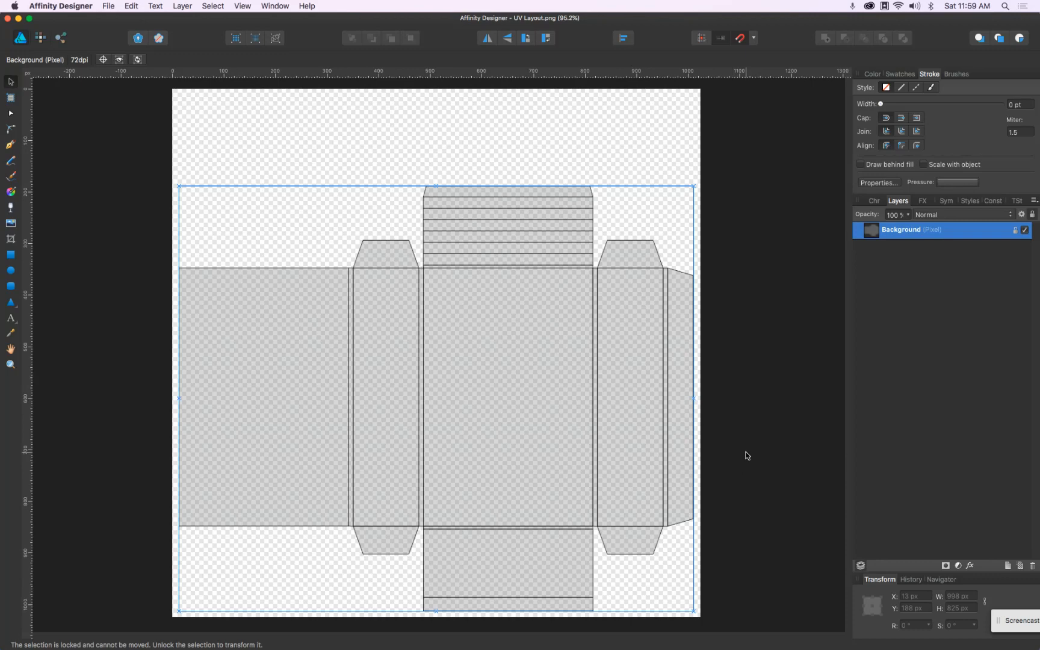
{"action": "left_click", "coordinate": [726, 328]}
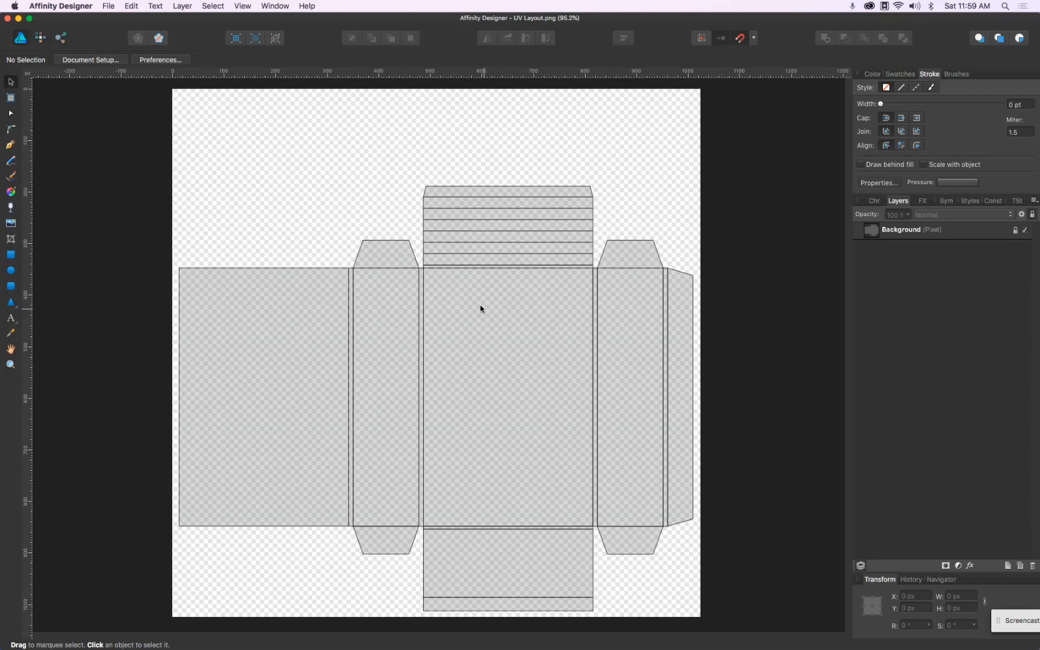
Place the elizabeth-and-james-nirvana logo and the BCF548151555_L_1.jpg product photo from the Desktop into the UV layout document
{"action": "left_click_drag", "start_coordinate": [127, 18], "coordinate": [385, 274]}
{"action": "left_click_drag", "start_coordinate": [446, 205], "coordinate": [744, 480]}
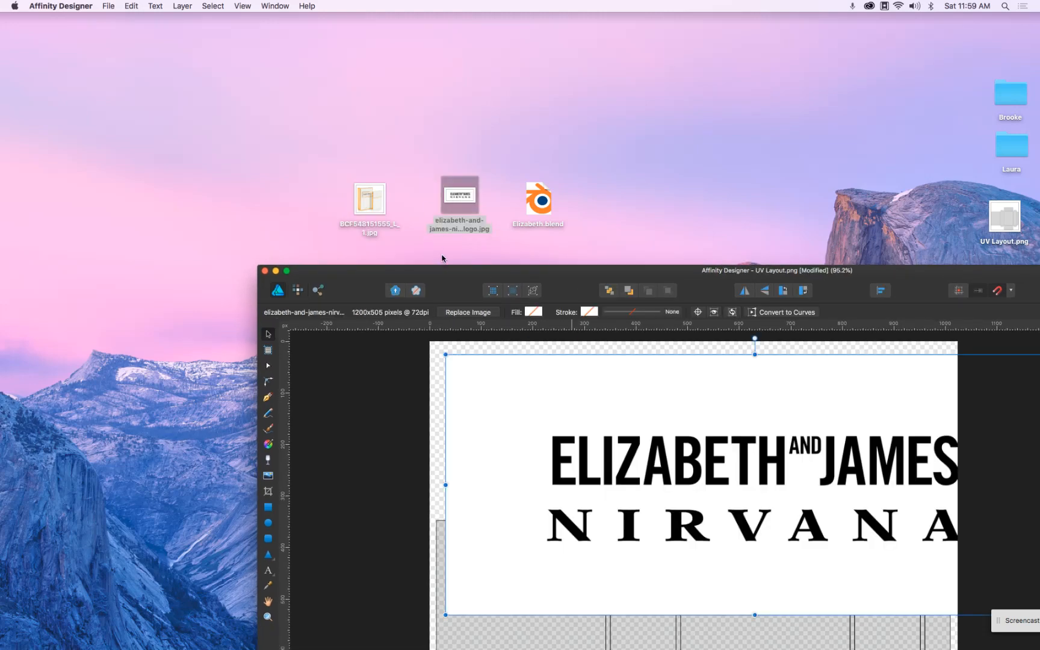
{"action": "left_click_drag", "start_coordinate": [381, 203], "coordinate": [656, 521]}
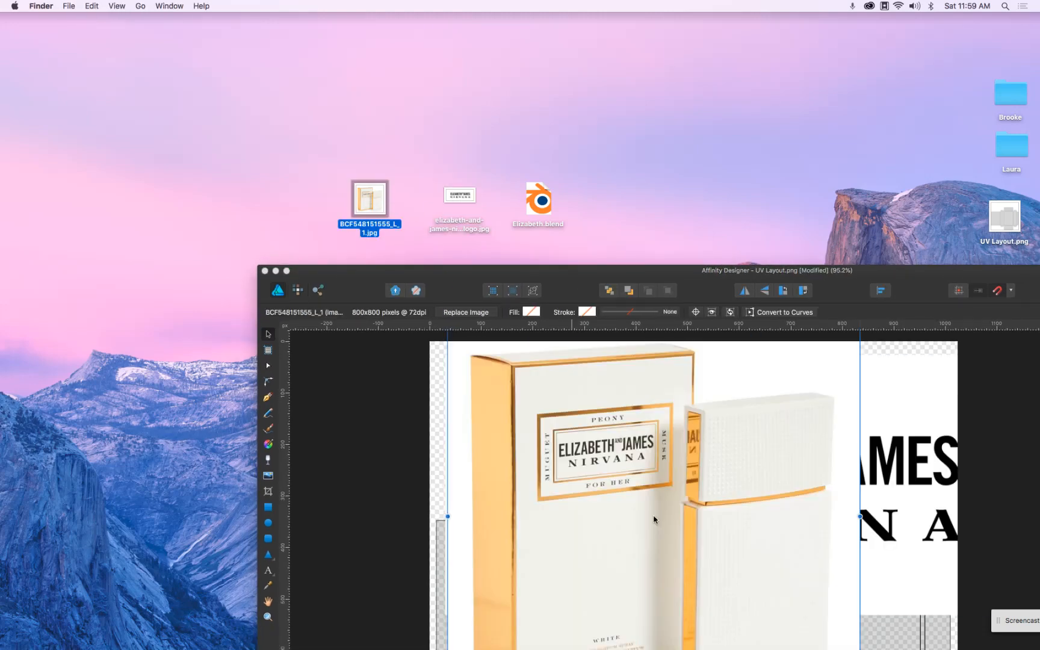
{"action": "double_click", "coordinate": [738, 274]}
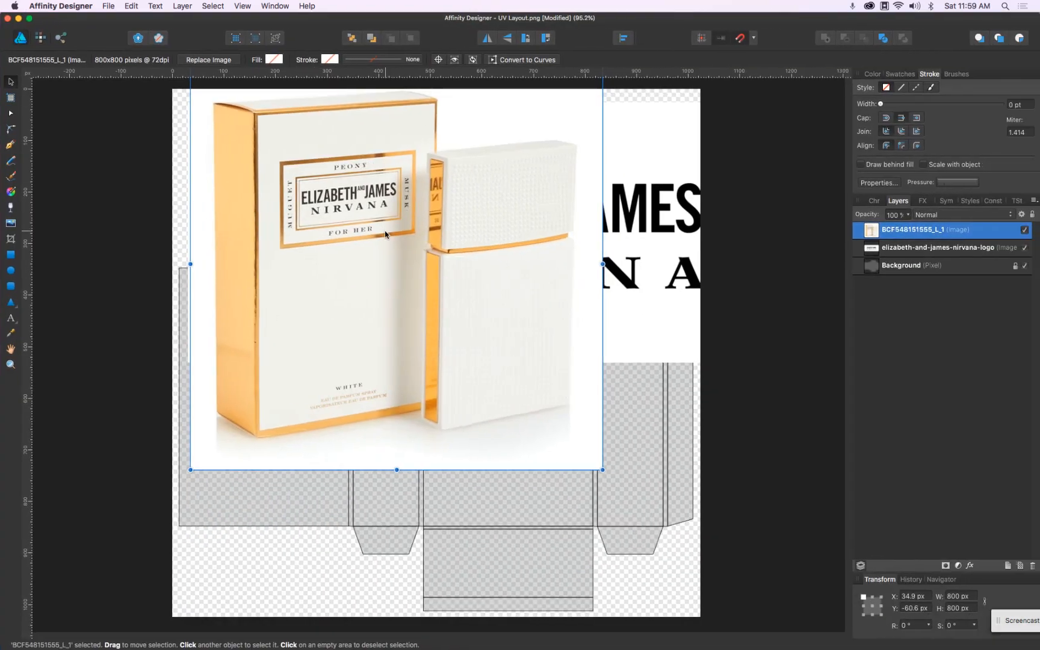
Crop the product photo to about 505 px wide around the box, and shrink it over the layout's large outer panel
{"action": "left_click", "coordinate": [10, 239]}
{"action": "left_click_drag", "start_coordinate": [598, 271], "coordinate": [451, 268]}
{"action": "left_click", "coordinate": [11, 81]}
{"action": "scroll", "coordinate": [458, 284], "scroll_direction": "down", "scroll_amount": 5}
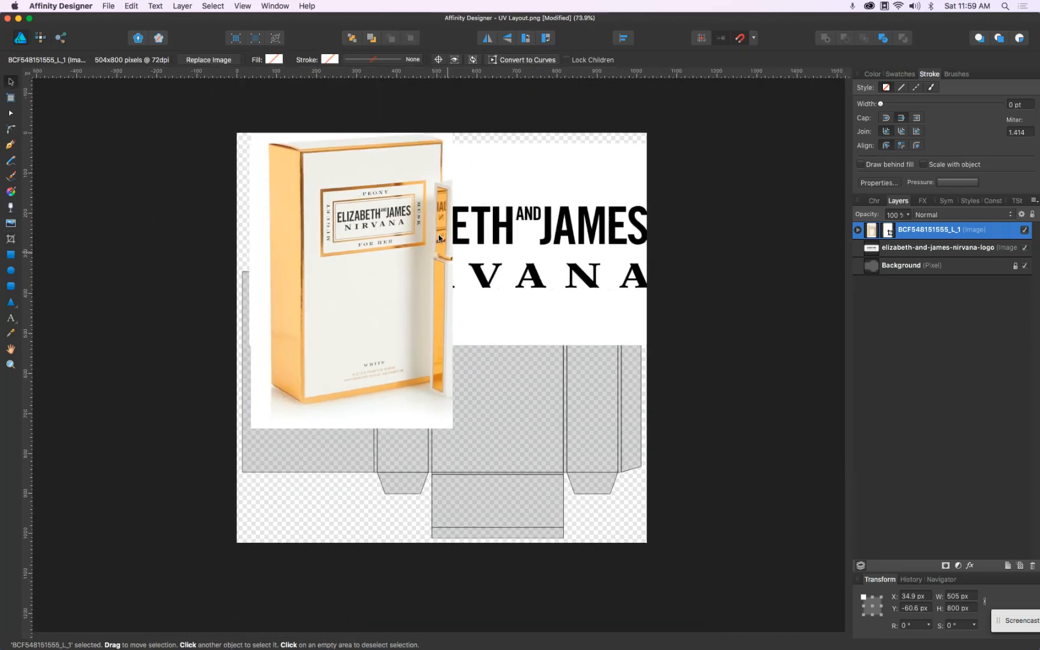
{"action": "left_click_drag", "start_coordinate": [438, 239], "coordinate": [439, 327]}
{"action": "left_click_drag", "start_coordinate": [450, 185], "coordinate": [365, 271]}
Scale the logo image down to about 719 px wide and move it to the upper part of the page
{"action": "left_click", "coordinate": [365, 209]}
{"action": "left_click_drag", "start_coordinate": [249, 143], "coordinate": [441, 224]}
{"action": "left_click_drag", "start_coordinate": [567, 317], "coordinate": [441, 255]}
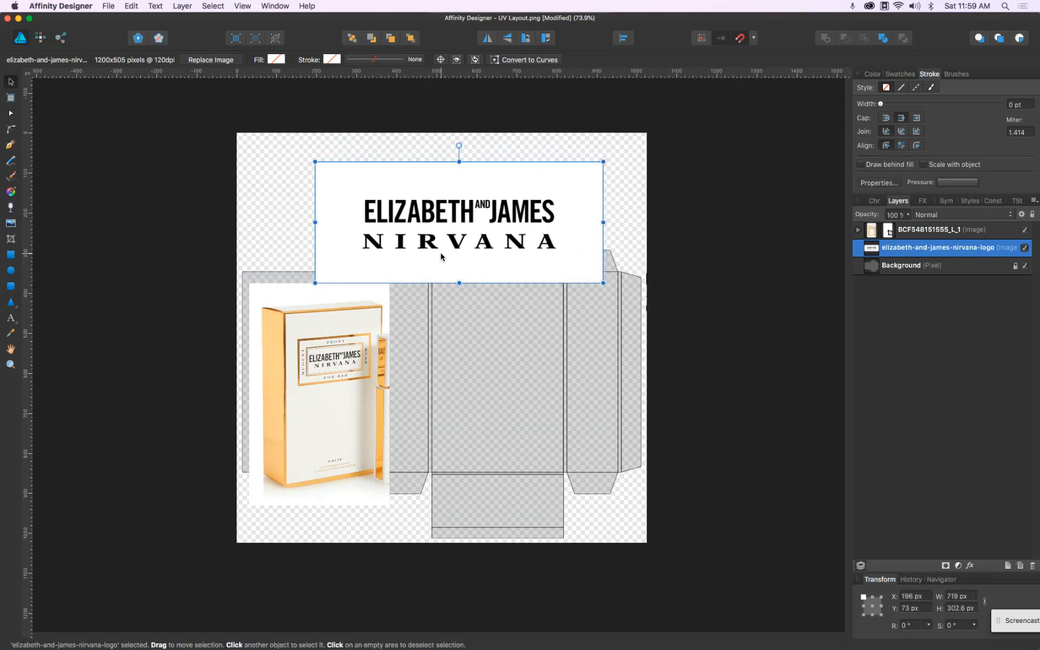
Crop the logo image on all four sides close to its lettering, to about 497 x 131 px, and deselect it
{"action": "left_click", "coordinate": [11, 238]}
{"action": "left_click_drag", "start_coordinate": [315, 224], "coordinate": [360, 224]}
{"action": "left_click_drag", "start_coordinate": [602, 221], "coordinate": [560, 222]}
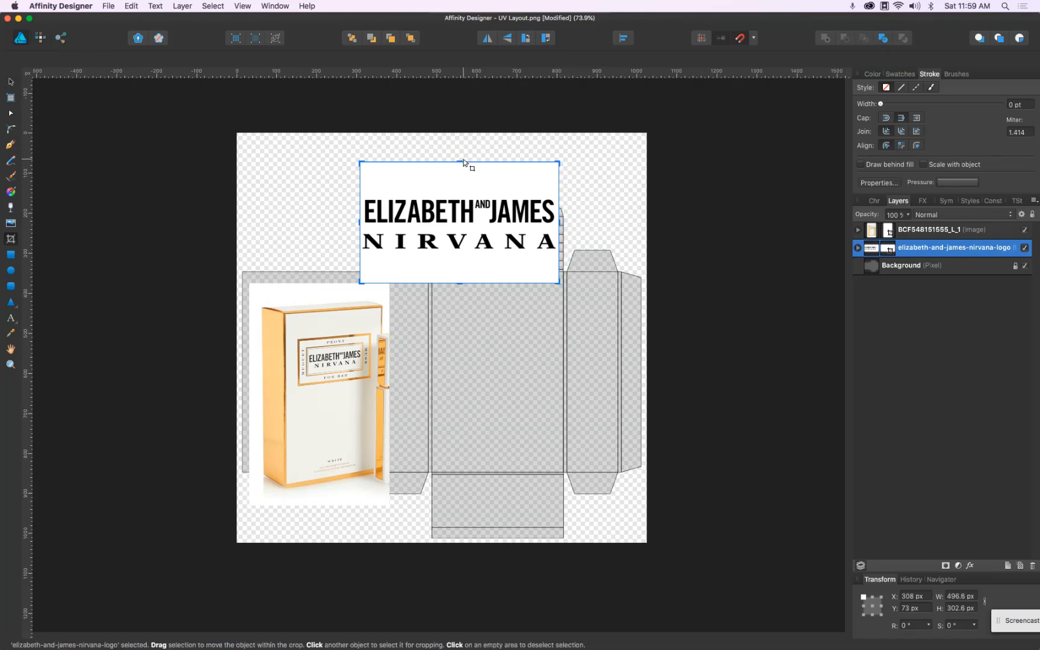
{"action": "left_click_drag", "start_coordinate": [460, 161], "coordinate": [462, 196]}
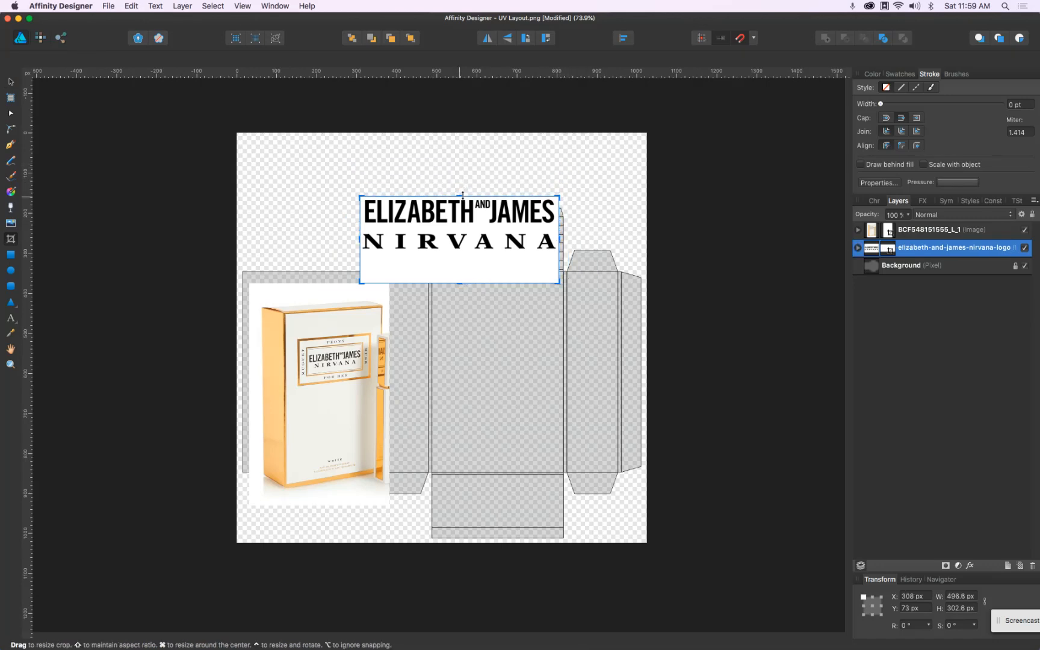
{"action": "left_click_drag", "start_coordinate": [462, 282], "coordinate": [463, 250]}
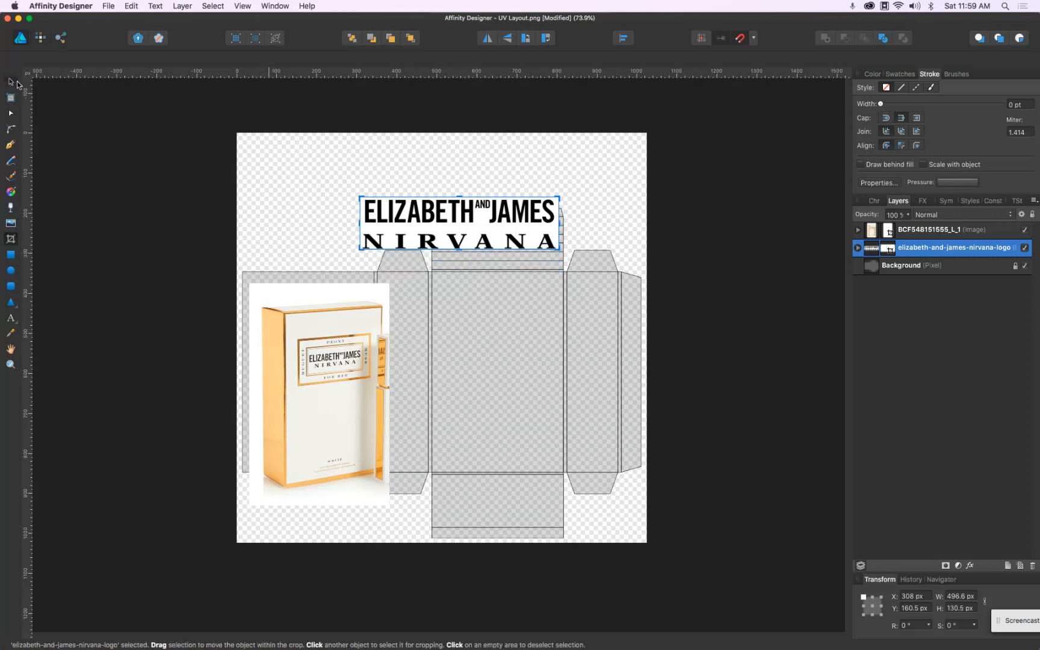
{"action": "left_click", "coordinate": [11, 82]}
{"action": "left_click", "coordinate": [305, 154]}
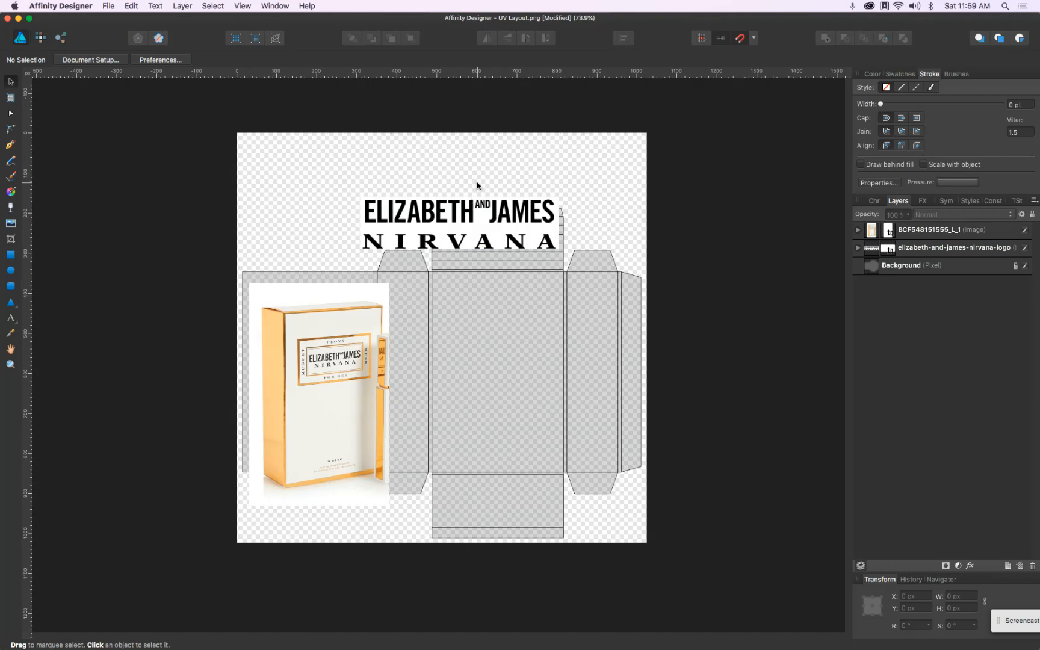
Move the logo onto the large central front panel and scale it down to about 201 x 53 px
{"action": "left_click_drag", "start_coordinate": [473, 210], "coordinate": [527, 316]}
{"action": "scroll", "coordinate": [527, 315], "scroll_direction": "up", "scroll_amount": 5}
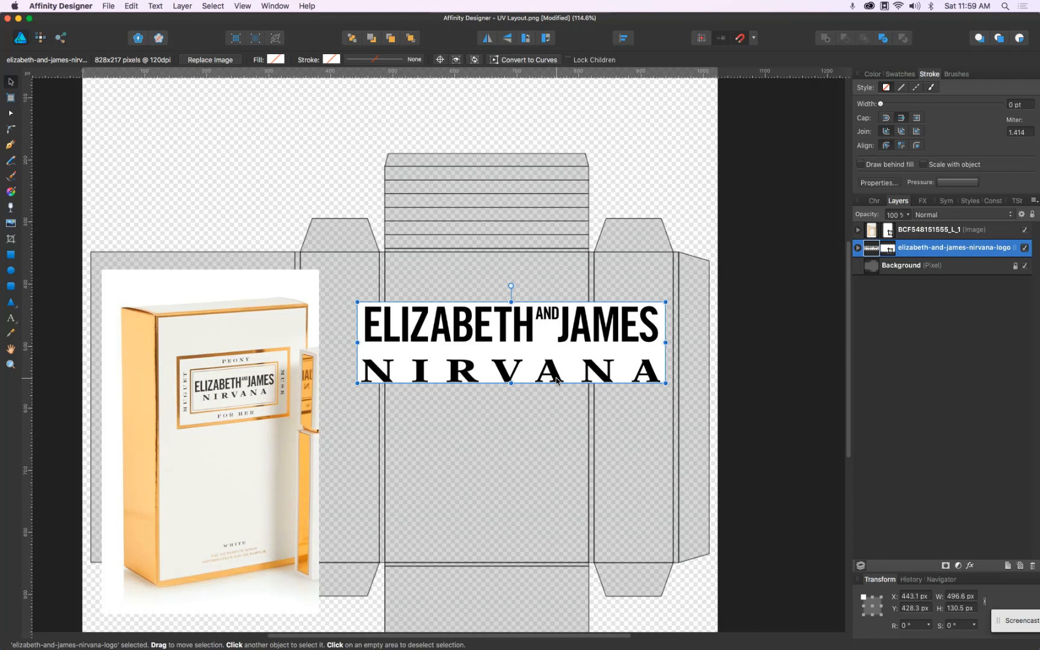
{"action": "left_click_drag", "start_coordinate": [666, 383], "coordinate": [517, 358]}
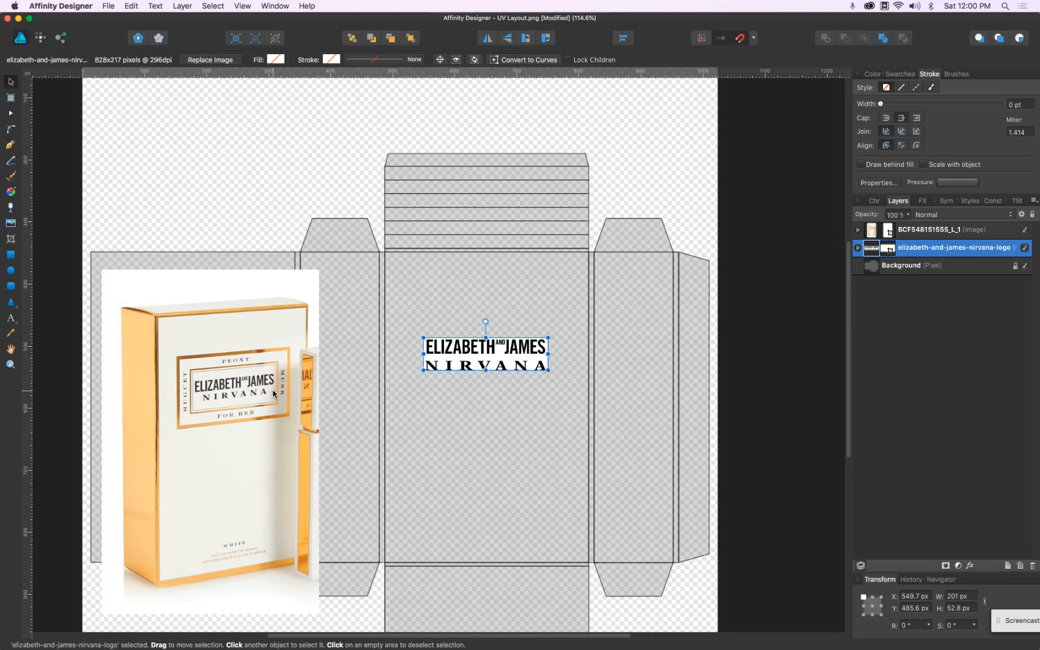
{"action": "left_click", "coordinate": [251, 167]}
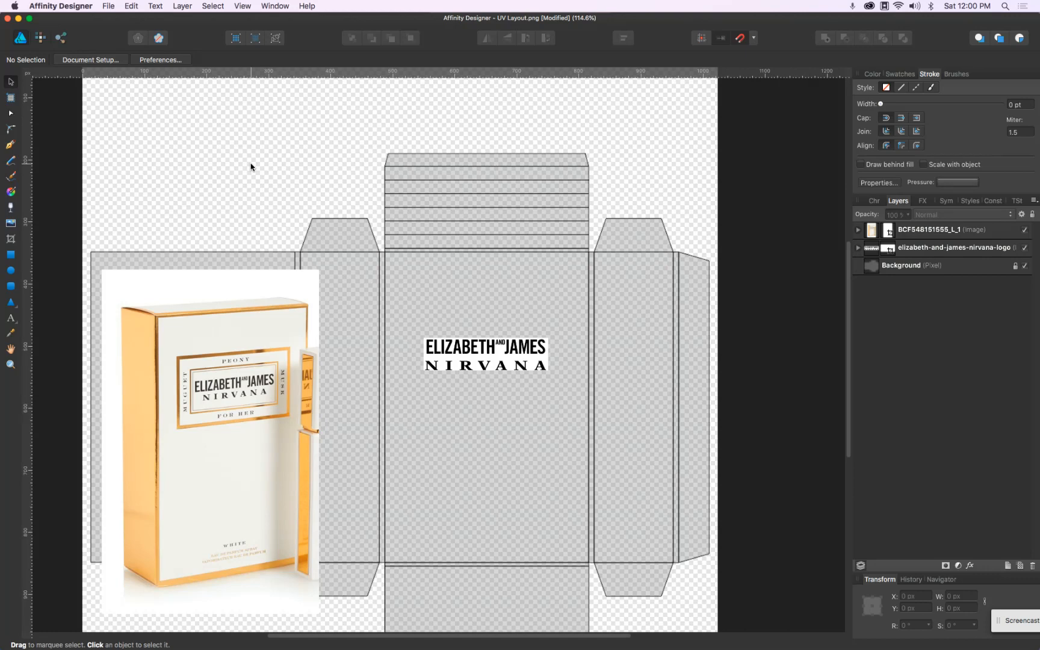
Add the art text "FOR HER" on the front panel below the logo
{"action": "left_click", "coordinate": [11, 318]}
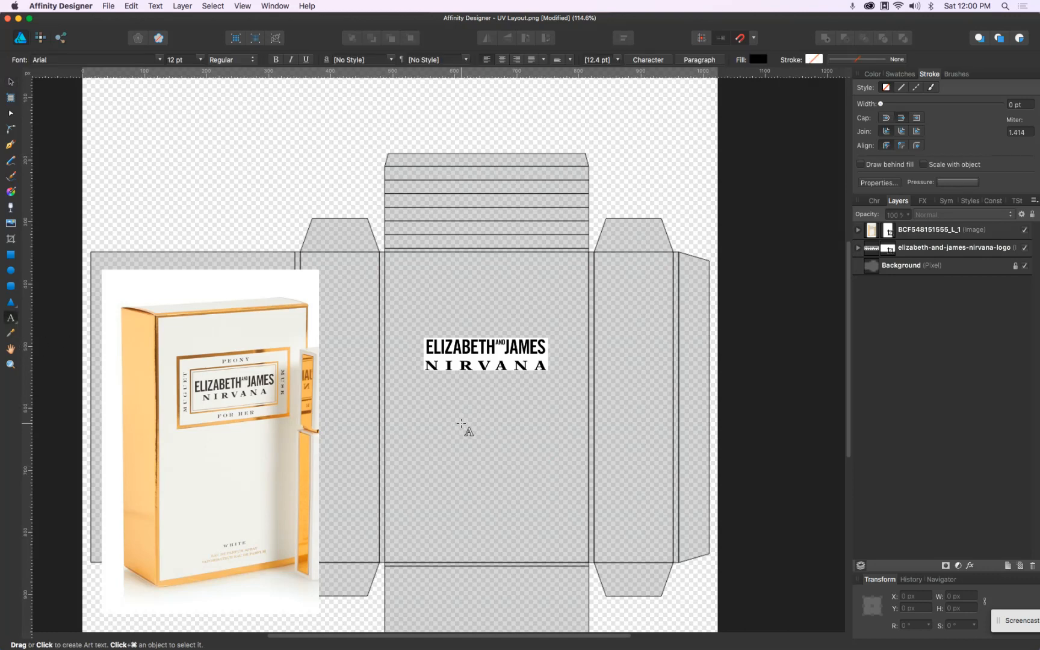
{"action": "left_click", "coordinate": [461, 424]}
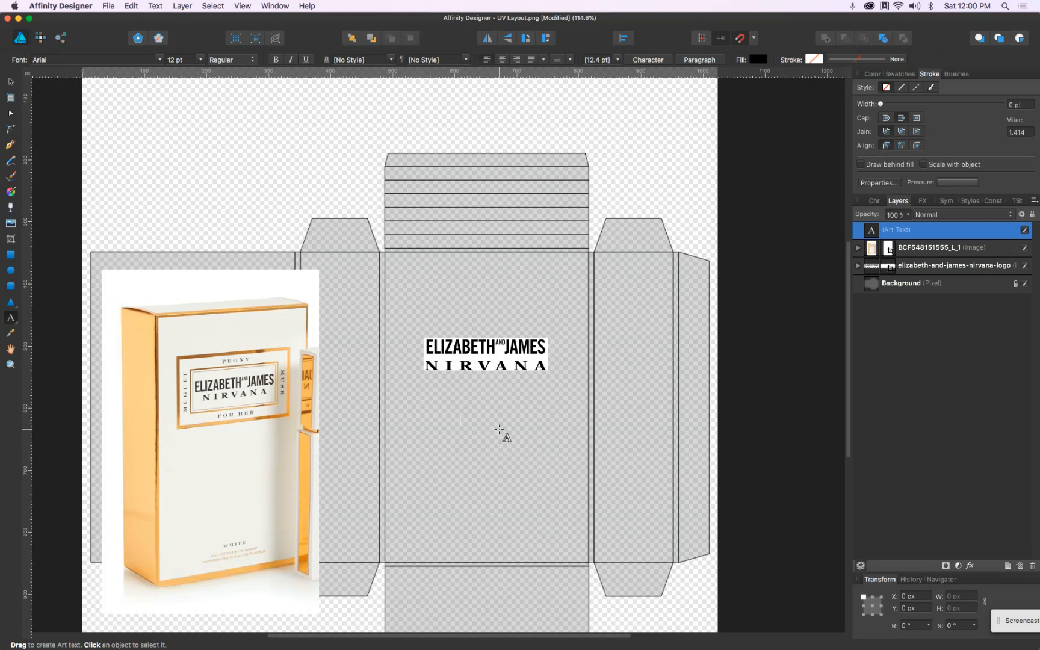
{"action": "type", "text": "FOR HER"}
Set the FOR HER text in the Times font, enlarge it to about 23.3 pt and centre it beneath the logo
{"action": "key", "text": "super+a"}
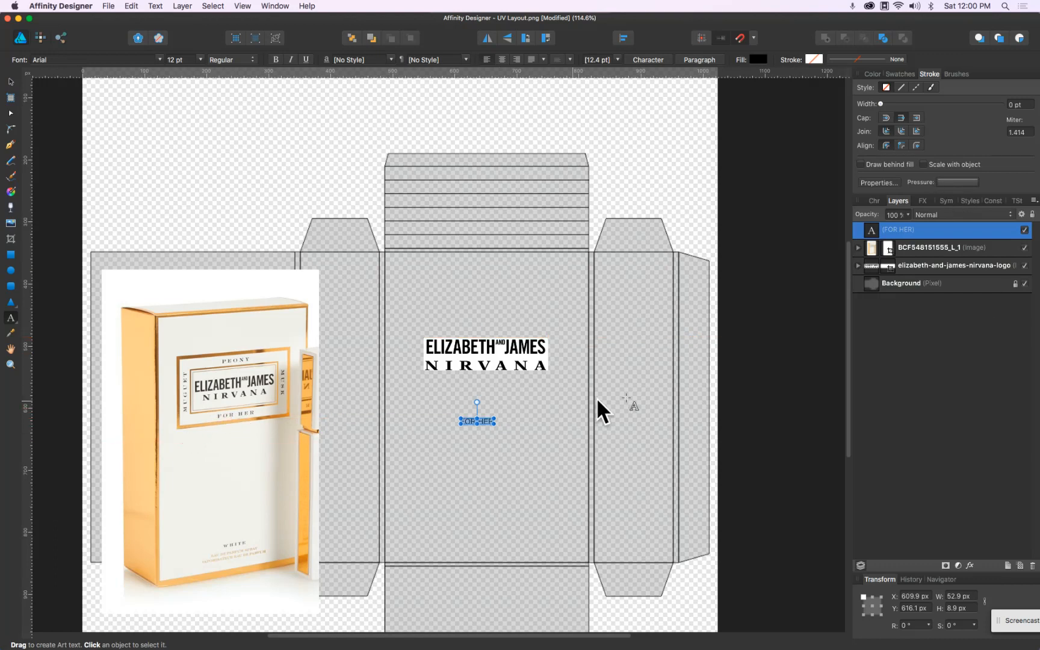
{"action": "left_click", "coordinate": [870, 202]}
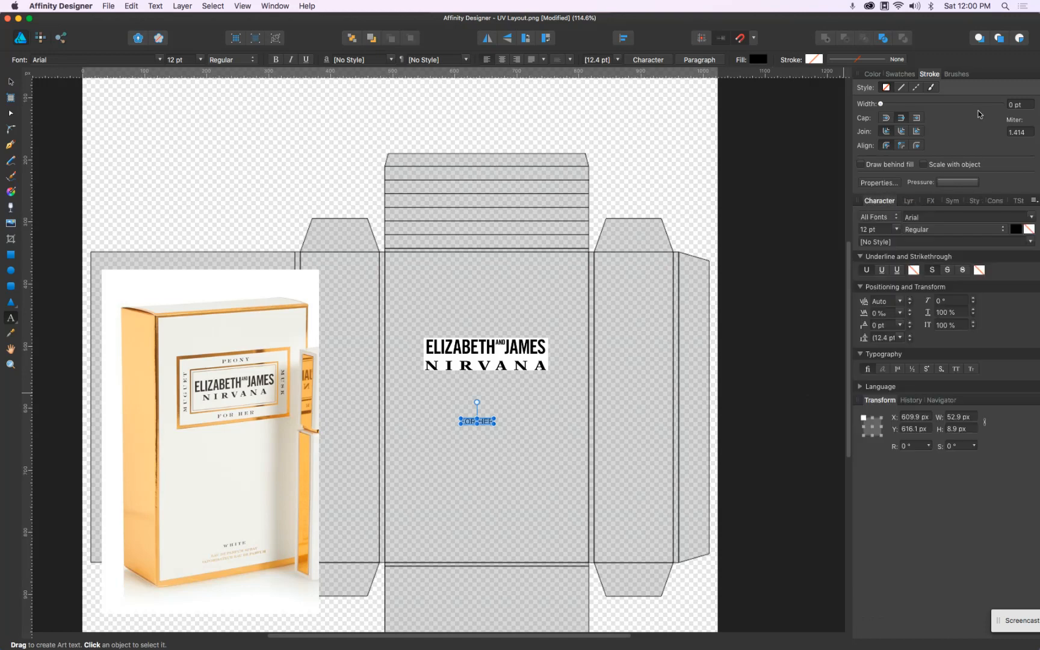
{"action": "left_click", "coordinate": [931, 217]}
{"action": "type", "text": "tim"}
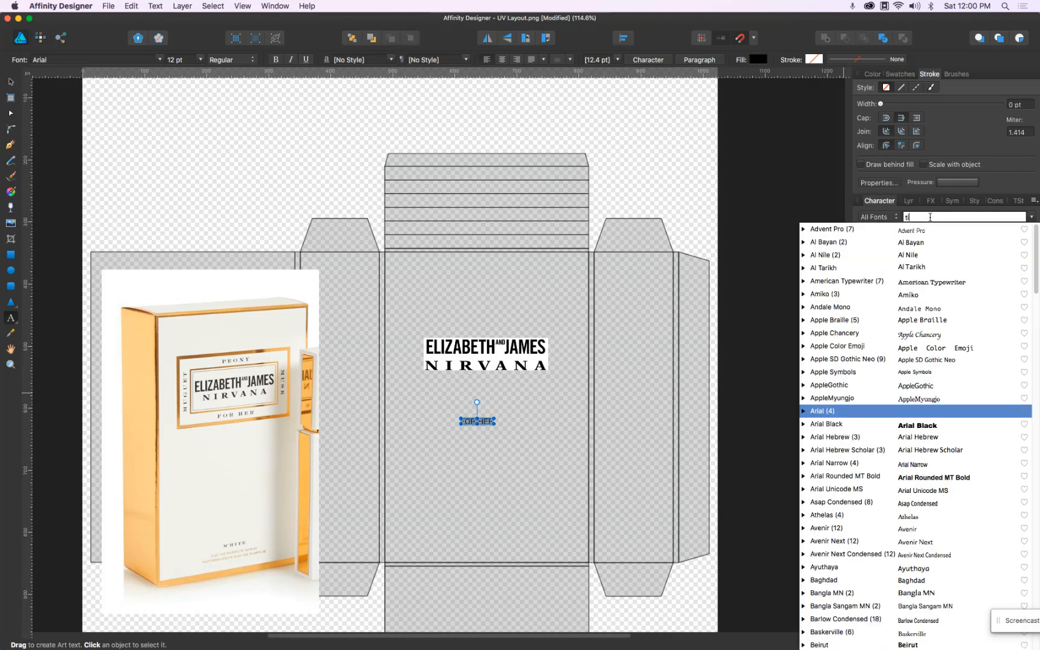
{"action": "key", "text": "Down"}
{"action": "key", "text": "Down"}
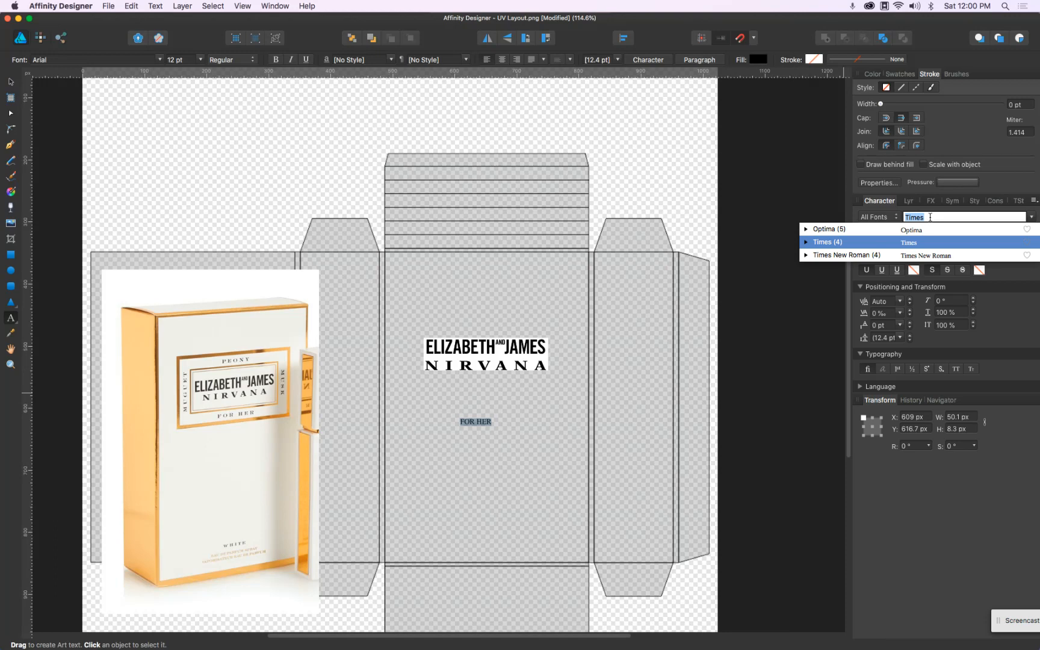
{"action": "key", "text": "Down"}
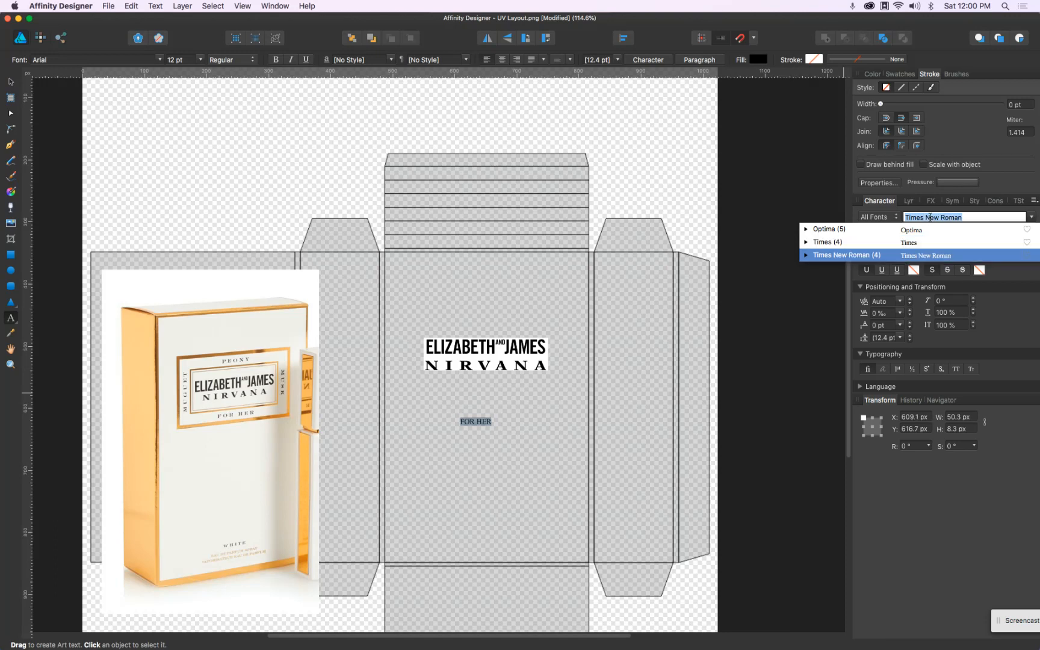
{"action": "key", "text": "Up"}
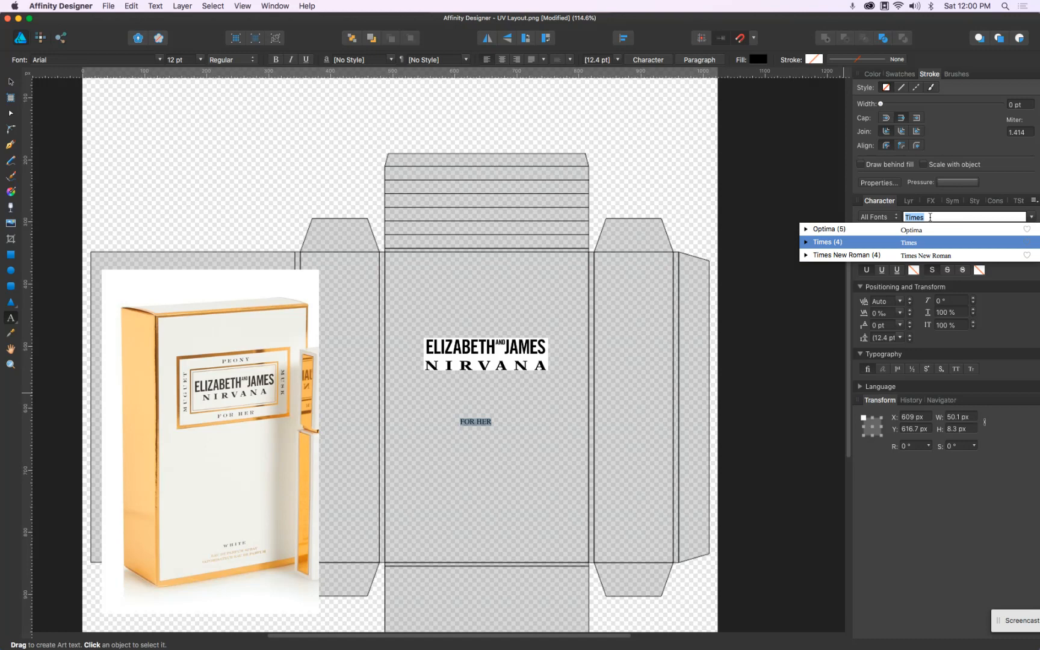
{"action": "key", "text": "Return"}
{"action": "left_click", "coordinate": [10, 83]}
{"action": "mouse_move", "coordinate": [492, 422]}
{"action": "left_mouse_down"}
{"action": "mouse_move", "coordinate": [529, 453]}
{"action": "mouse_move", "coordinate": [506, 413]}
{"action": "left_mouse_up"}
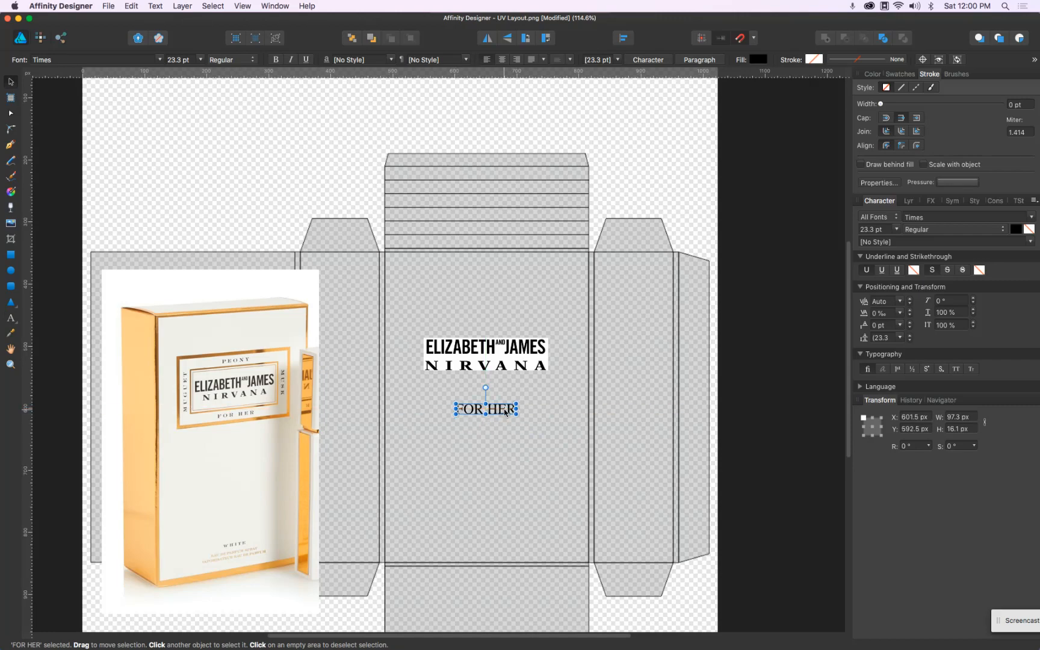
Duplicate the FOR HER text above the logo and change the copy's wording to "PEONY"
{"action": "scroll", "coordinate": [236, 384], "scroll_direction": "up", "scroll_amount": 6}
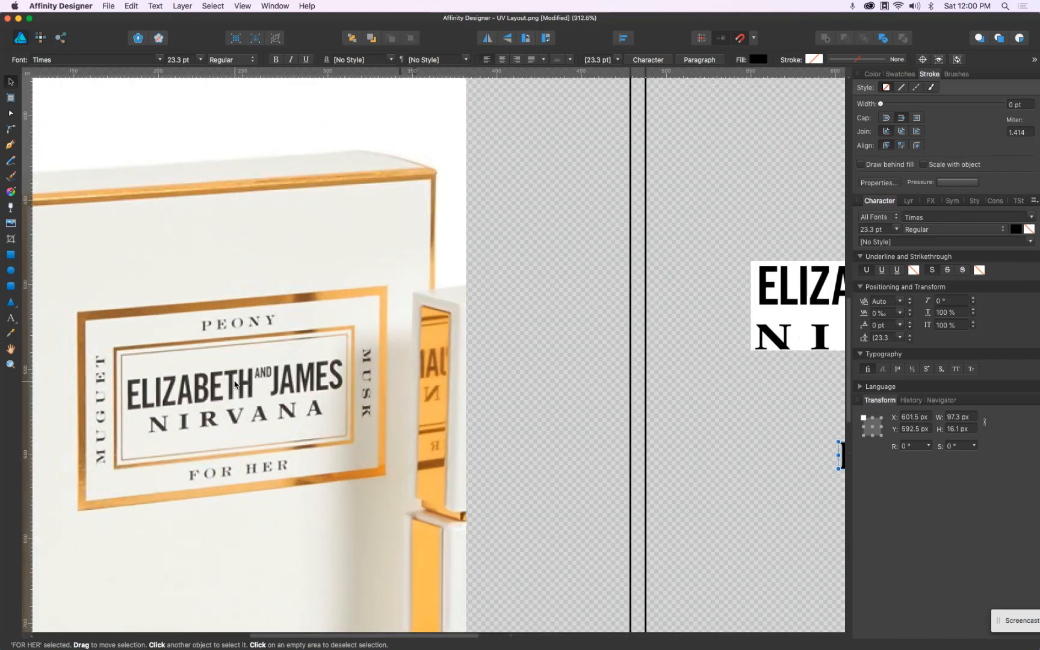
{"action": "scroll", "coordinate": [236, 384], "scroll_direction": "down", "scroll_amount": 1}
{"action": "left_click_drag", "start_coordinate": [727, 439], "coordinate": [729, 248]}
{"action": "double_click", "coordinate": [740, 251]}
{"action": "key", "text": "super+a"}
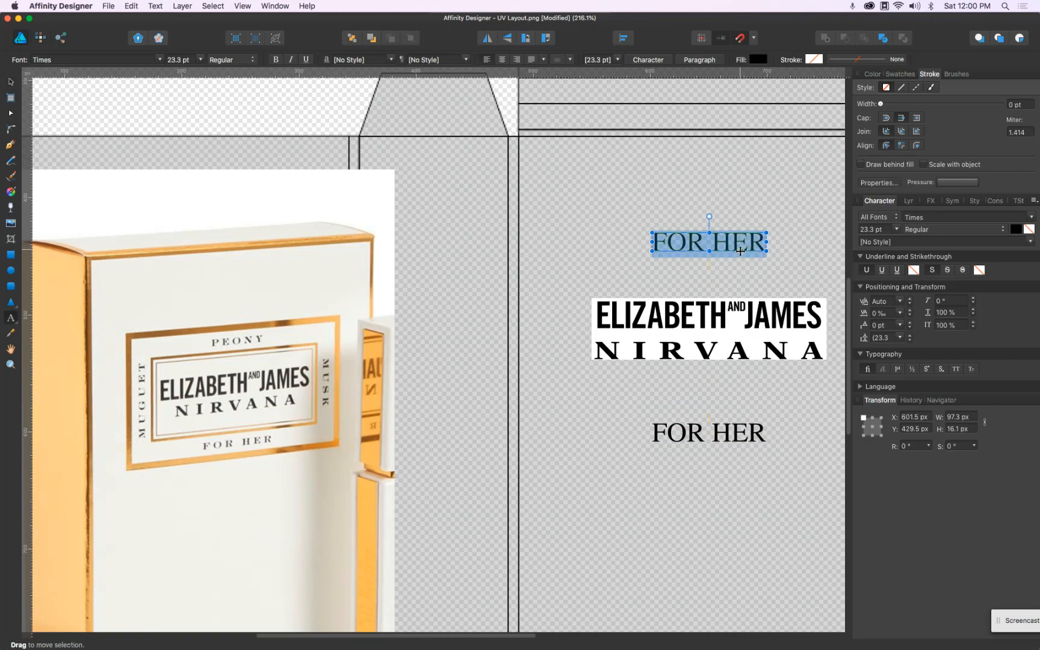
{"action": "type", "text": "PEONY"}
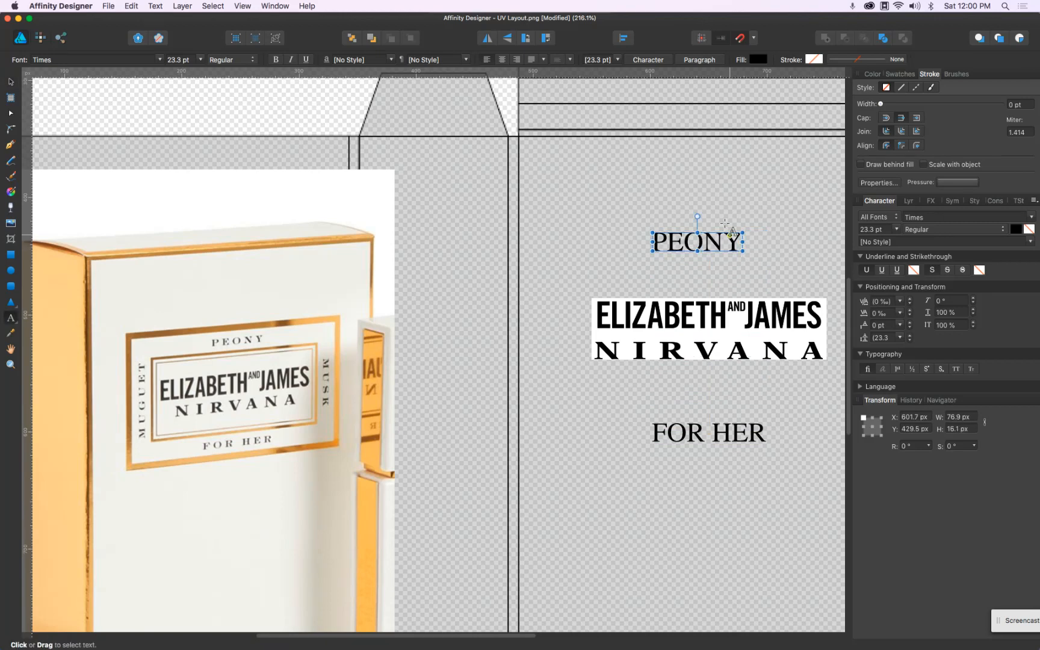
Set the tracking of both the PEONY and FOR HER texts to 70 ‰
{"action": "left_click", "coordinate": [11, 82]}
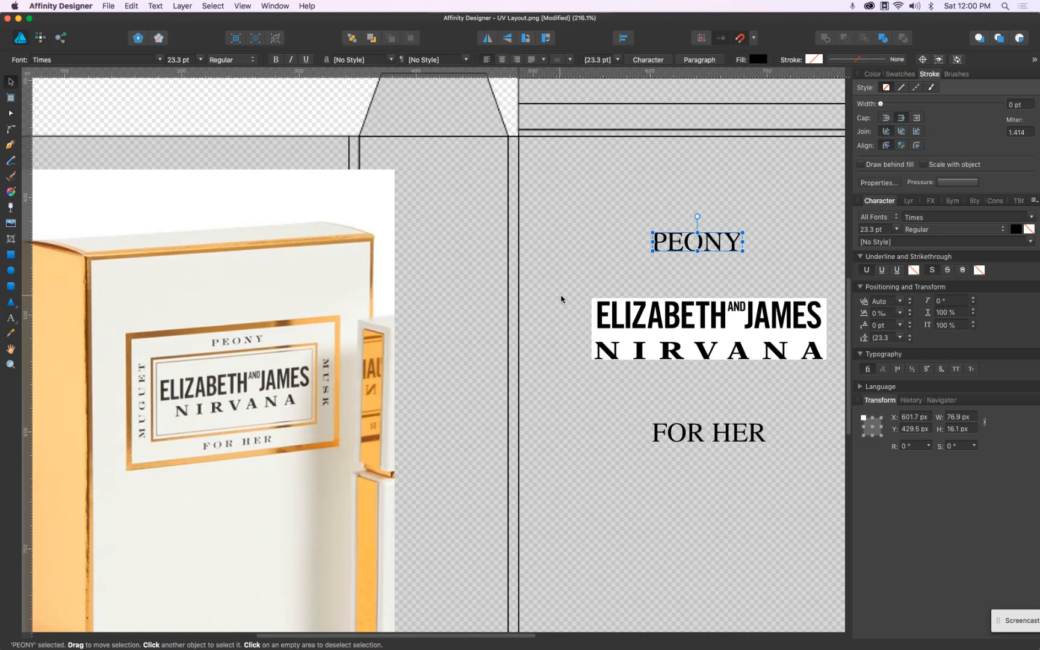
{"action": "left_click", "coordinate": [744, 438], "text": "shift"}
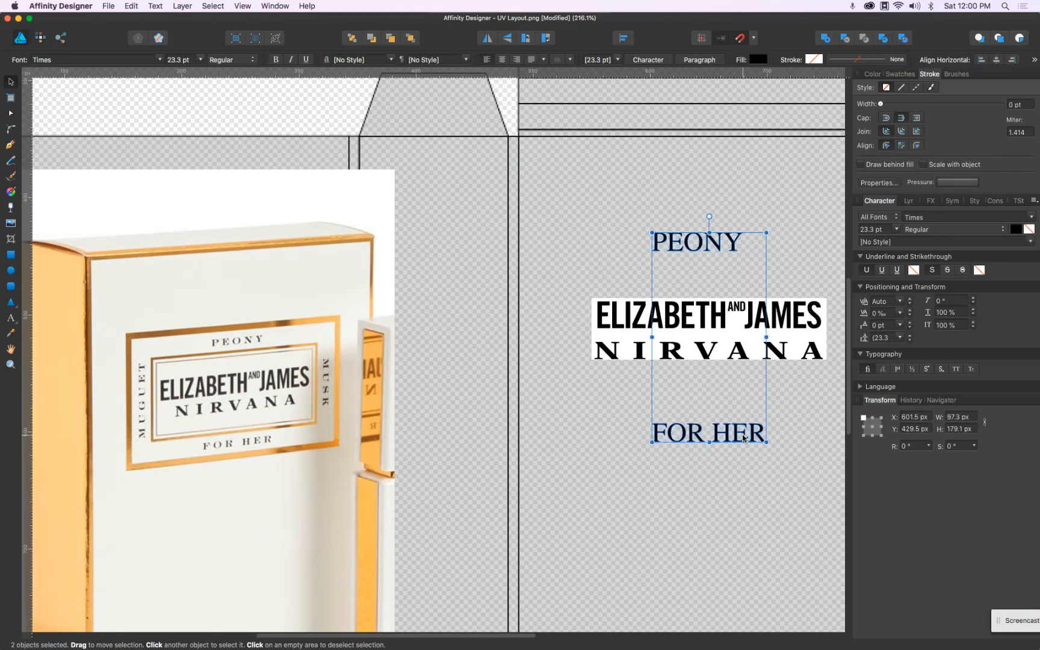
{"action": "left_click", "coordinate": [901, 302]}
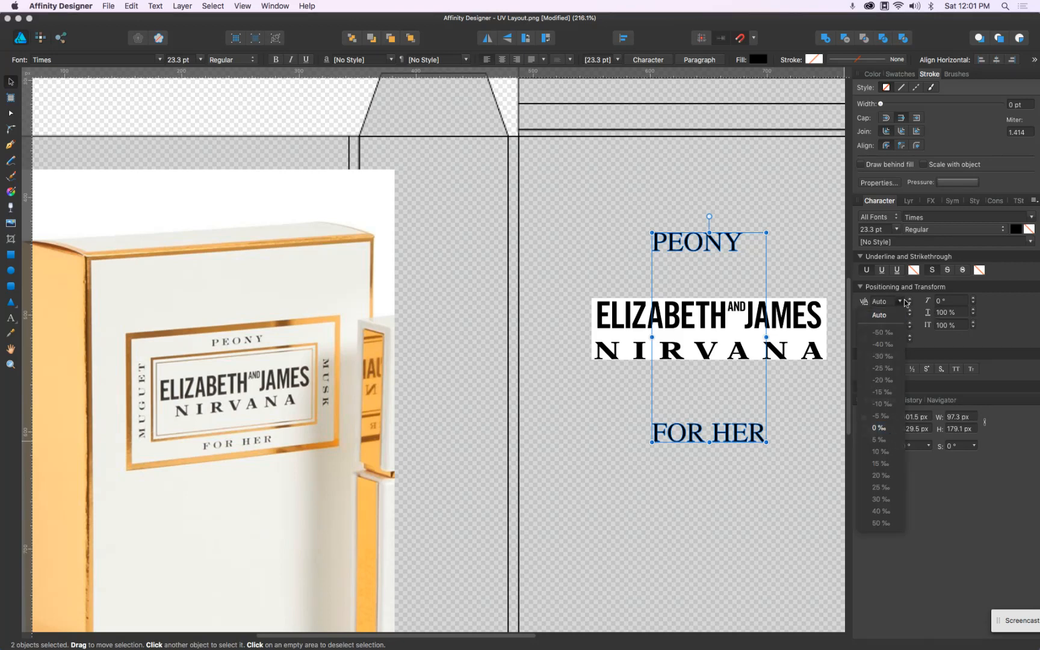
{"action": "left_click", "coordinate": [910, 303]}
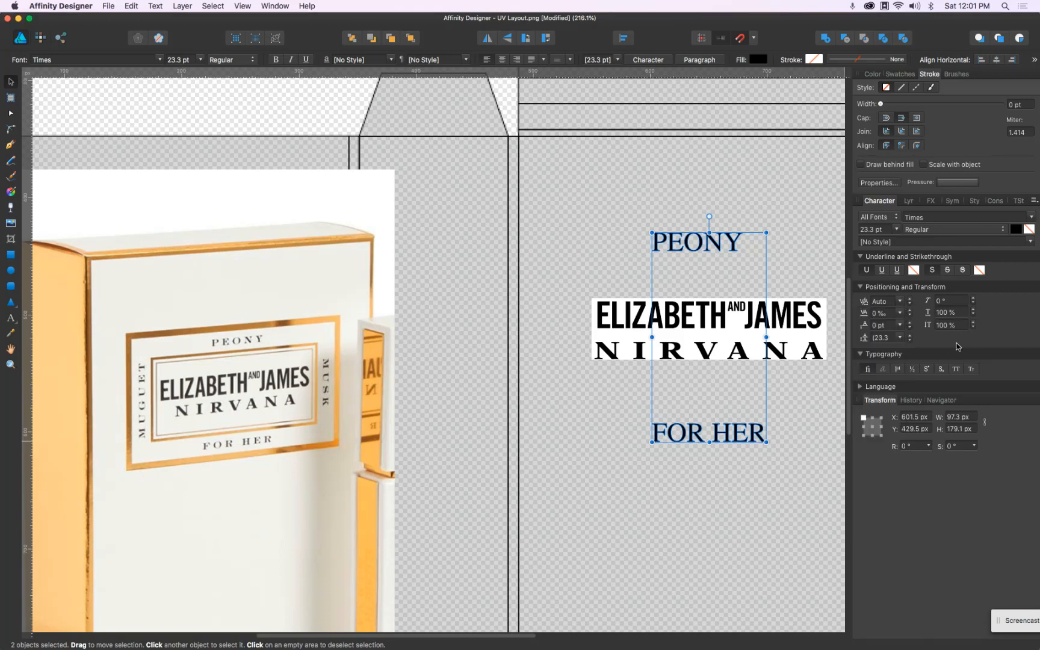
{"action": "left_click", "coordinate": [900, 313]}
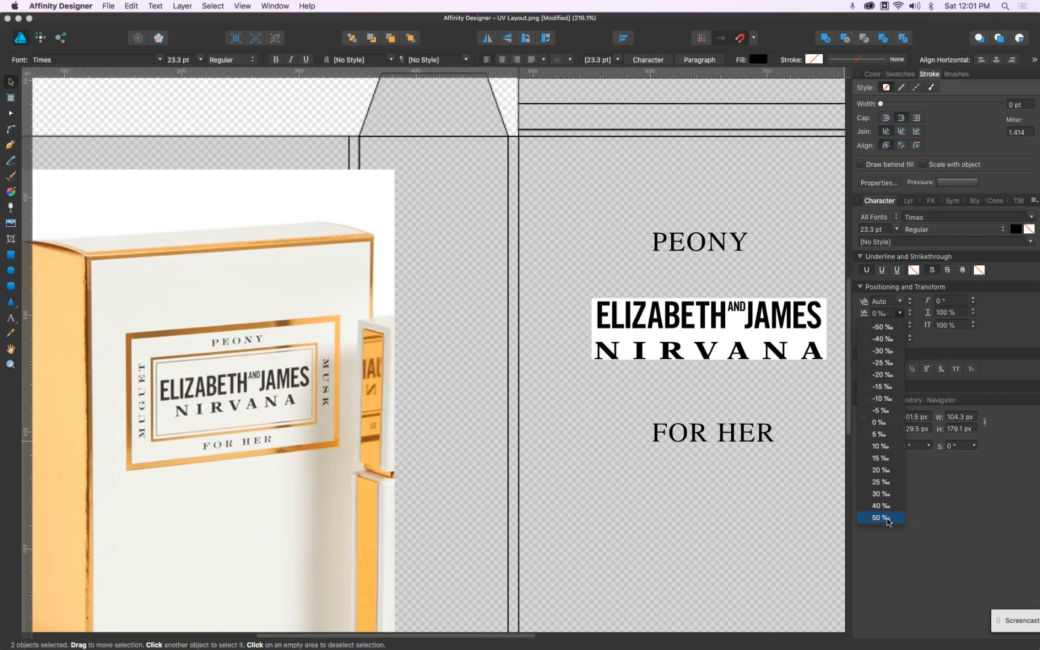
{"action": "left_click", "coordinate": [885, 518]}
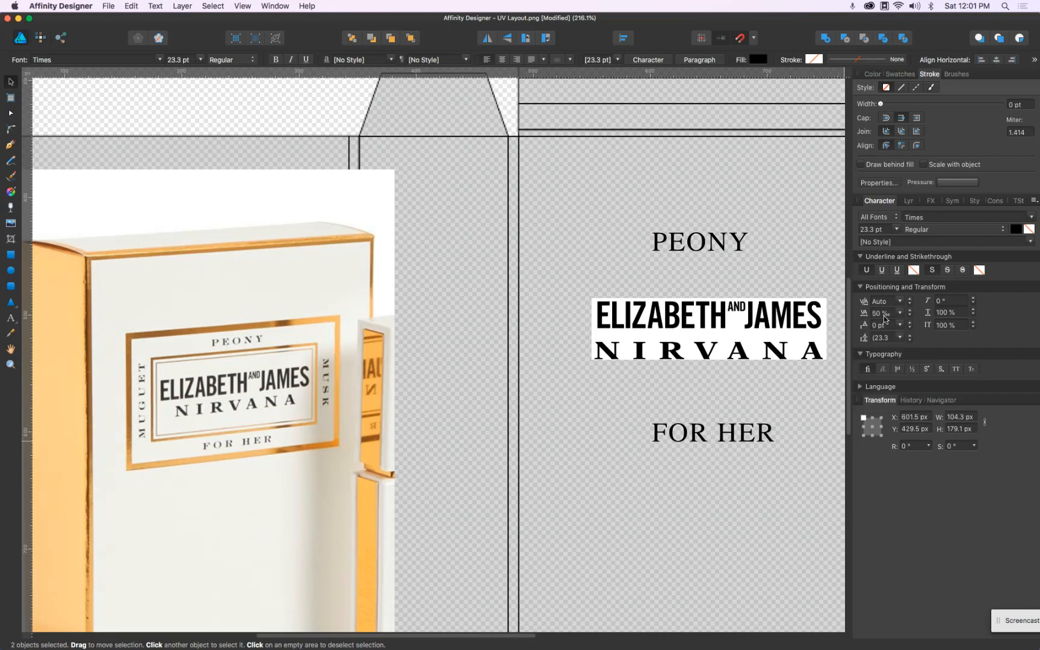
{"action": "left_click", "coordinate": [887, 313]}
{"action": "key", "text": "Left"}
{"action": "key", "text": "Return"}
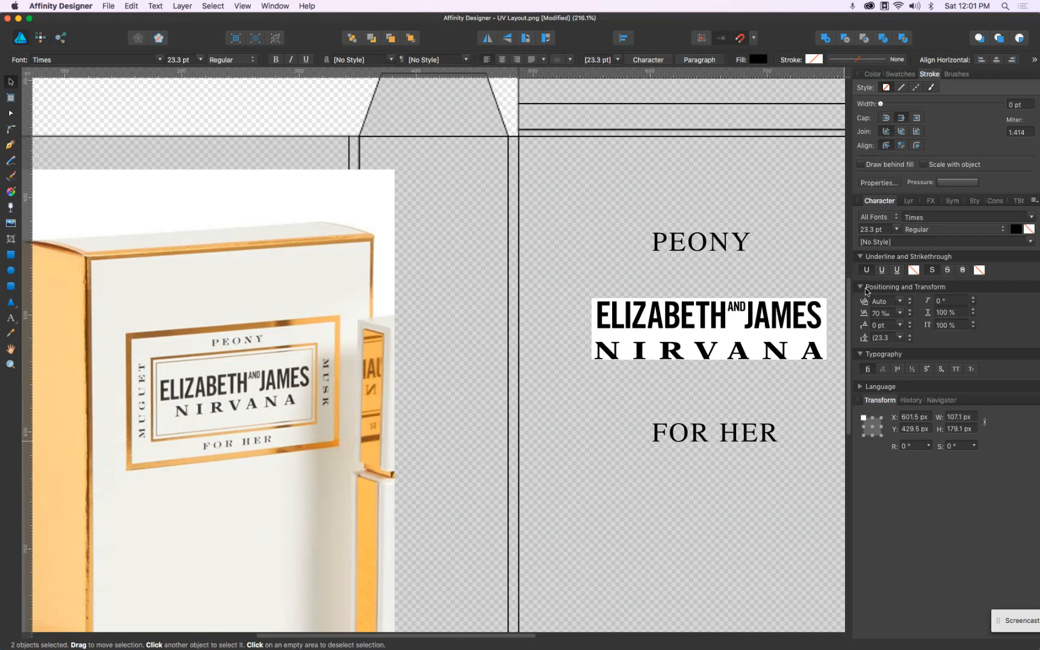
Align the PEONY text, the logo and the FOR HER text on their horizontal centres
{"action": "left_click", "coordinate": [719, 323], "text": "shift"}
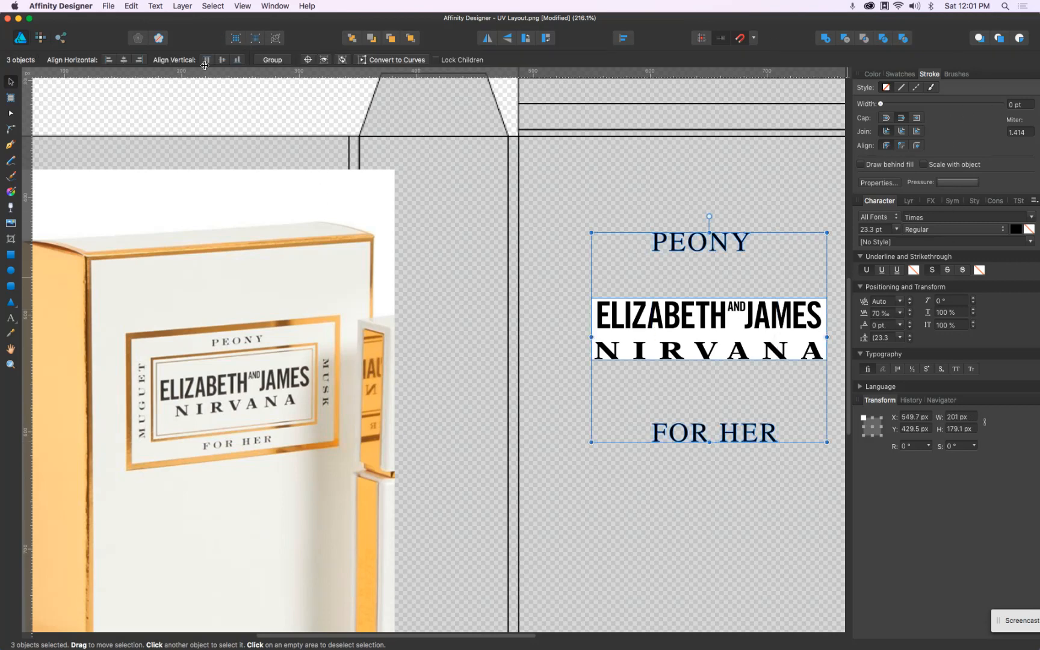
{"action": "left_click", "coordinate": [124, 60]}
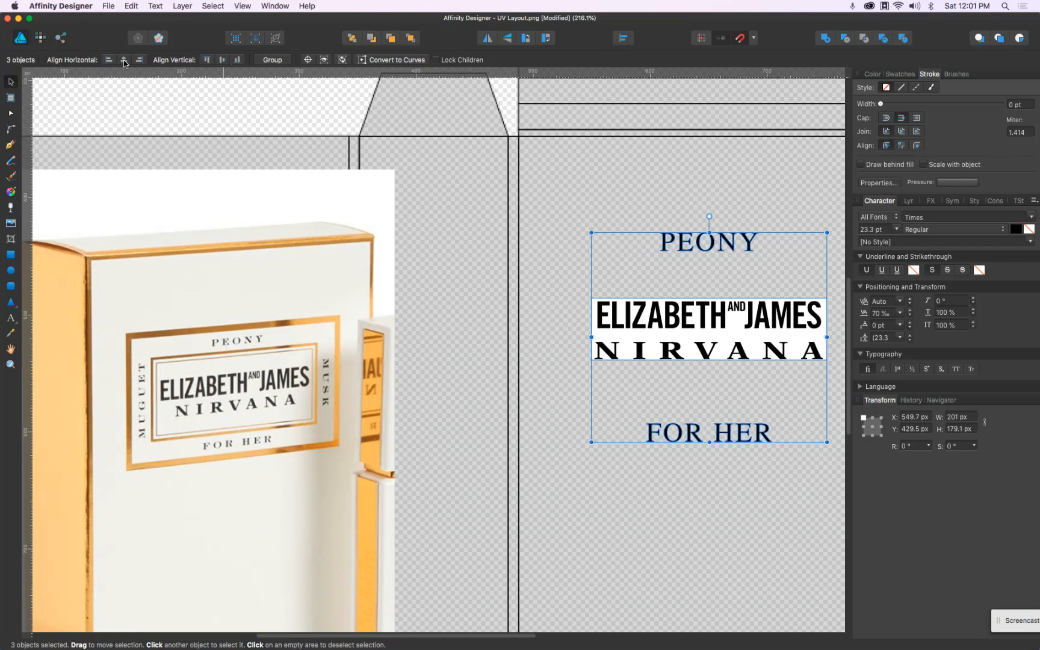
{"action": "left_click", "coordinate": [661, 485]}
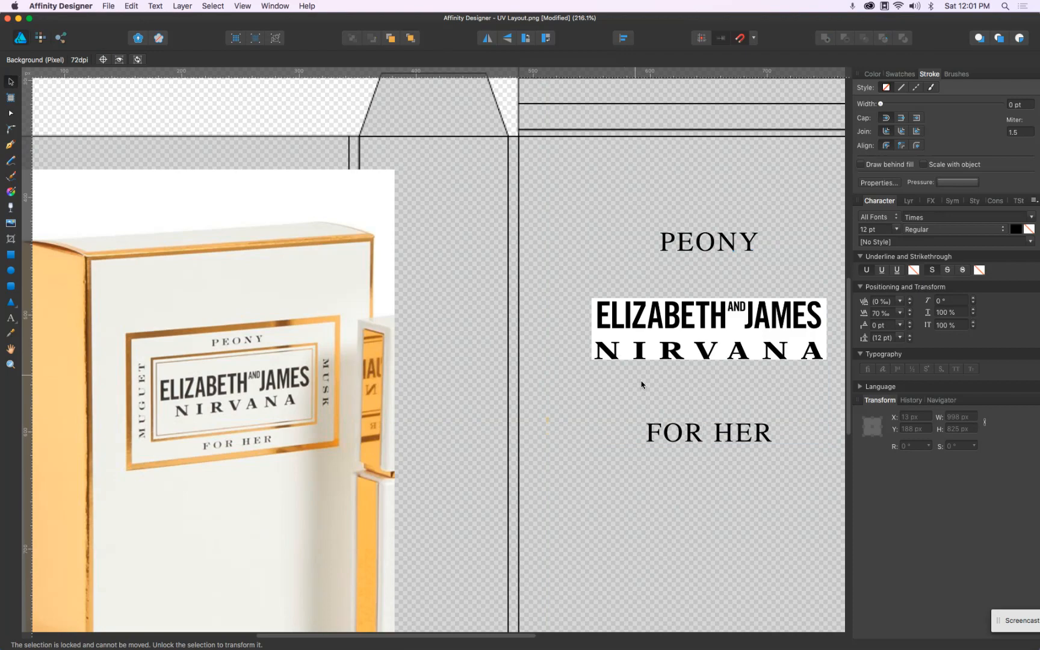
Move the PEONY and FOR HER texts vertically closer to the logo, following the label in the product photo
{"action": "left_click", "coordinate": [721, 440]}
{"action": "scroll", "coordinate": [290, 437], "scroll_direction": "down", "scroll_amount": 5}
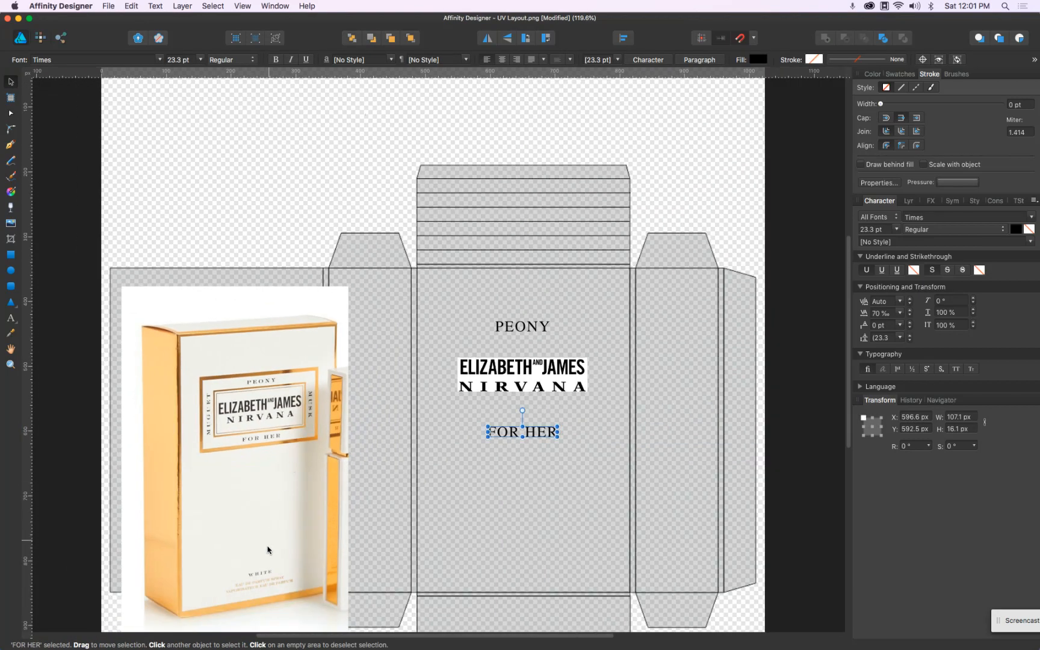
{"action": "scroll", "coordinate": [260, 593], "scroll_direction": "up", "scroll_amount": 5}
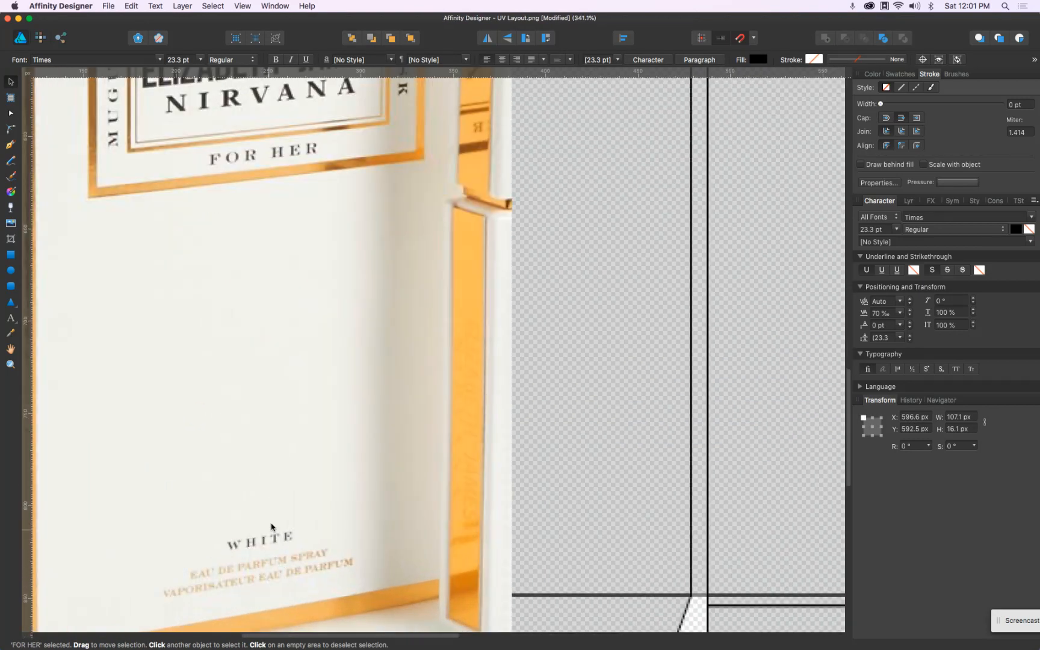
{"action": "scroll", "coordinate": [274, 527], "scroll_direction": "down", "scroll_amount": 1}
{"action": "scroll", "coordinate": [279, 489], "scroll_direction": "down", "scroll_amount": 2}
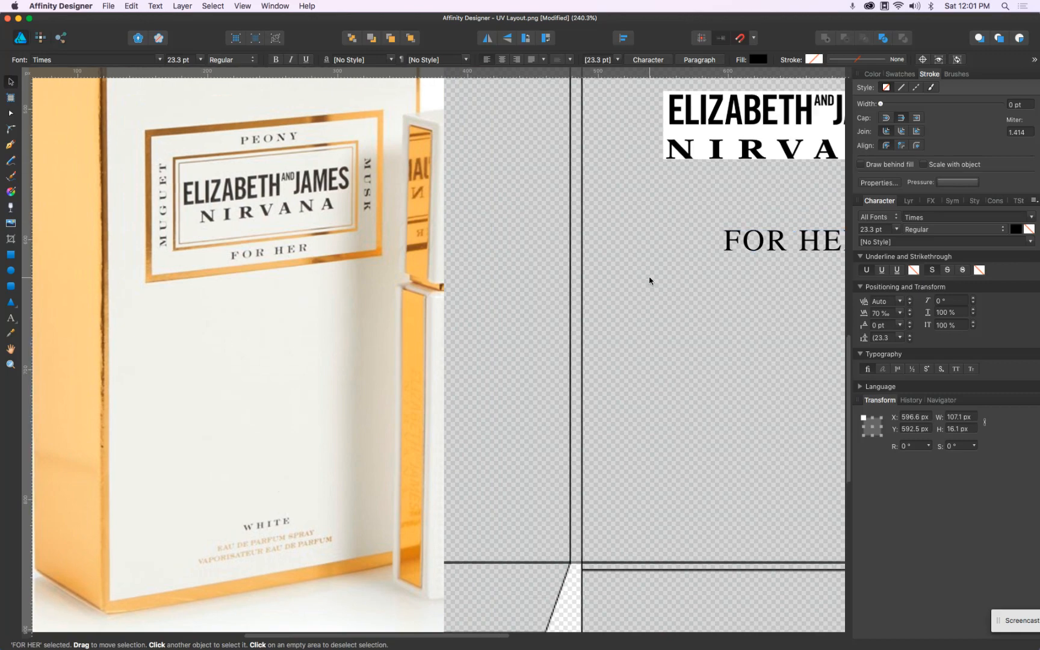
{"action": "key", "text": "space"}
{"action": "left_click_drag", "start_coordinate": [680, 236], "coordinate": [556, 340]}
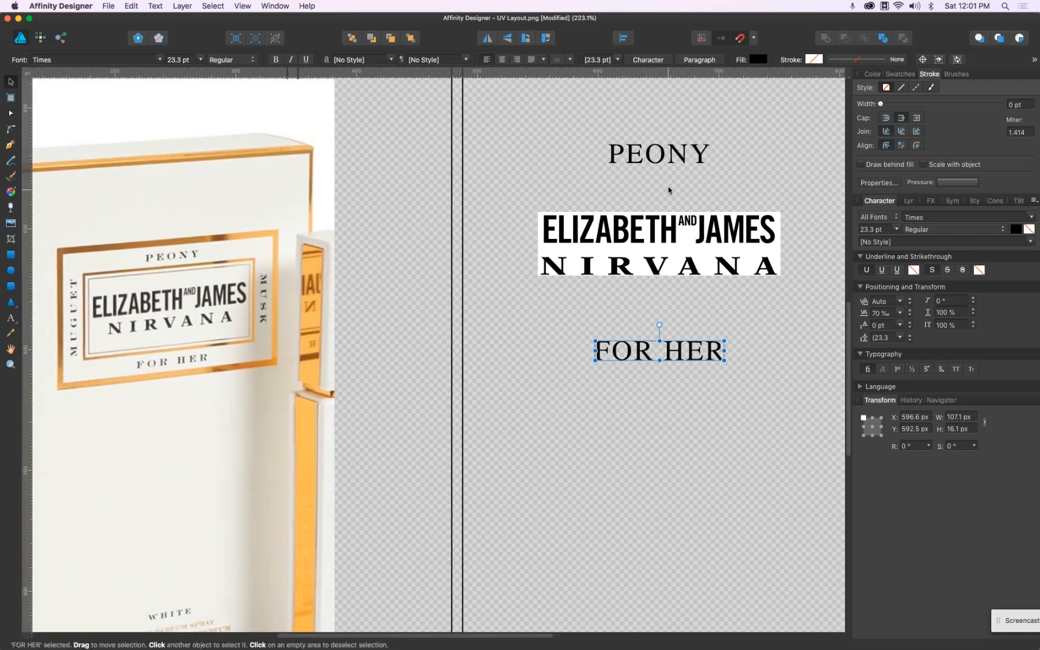
{"action": "left_click_drag", "start_coordinate": [661, 162], "coordinate": [661, 180]}
{"action": "left_click_drag", "start_coordinate": [682, 348], "coordinate": [680, 302]}
{"action": "left_click", "coordinate": [685, 377]}
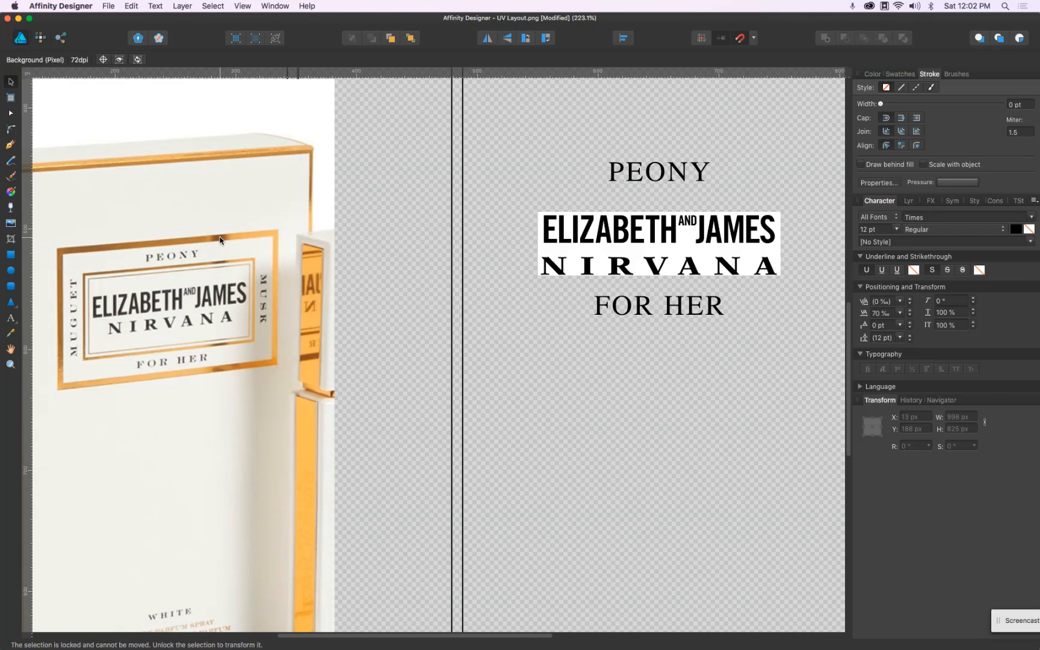
Draw a rectangle about 268 x 170 px around the logo and its two texts on the front panel
{"action": "scroll", "coordinate": [495, 198], "scroll_direction": "down", "scroll_amount": 2}
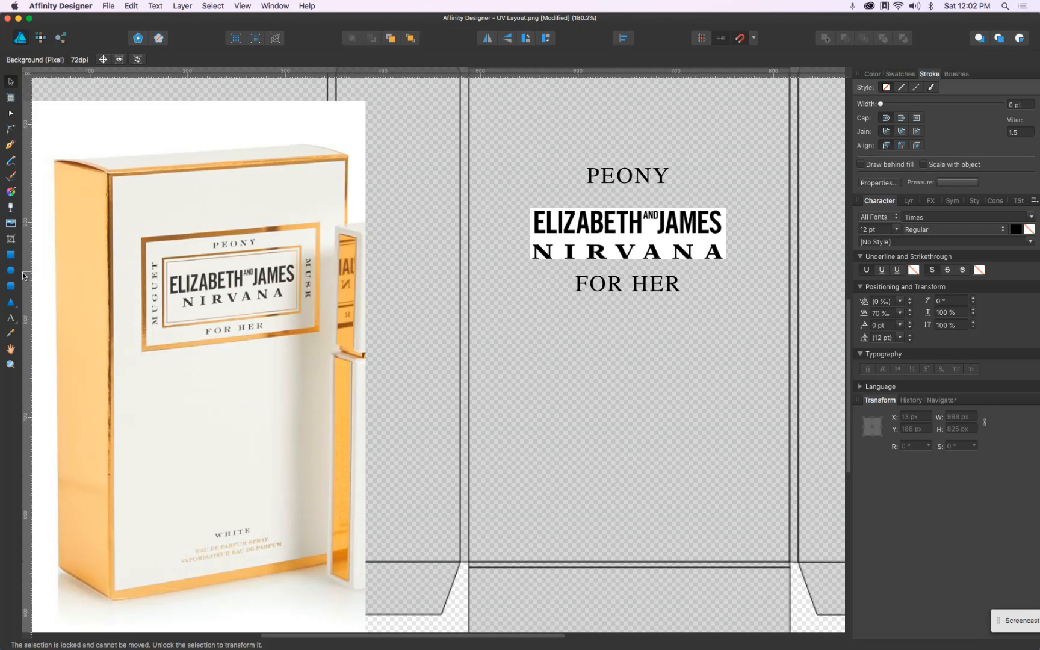
{"action": "left_click", "coordinate": [11, 254]}
{"action": "mouse_move", "coordinate": [628, 234]}
{"action": "left_mouse_down"}
{"action": "mouse_move", "coordinate": [738, 181]}
{"action": "mouse_move", "coordinate": [743, 167]}
{"action": "mouse_move", "coordinate": [727, 170]}
{"action": "mouse_move", "coordinate": [759, 149]}
{"action": "left_mouse_up"}
Give the label rectangle a solid 7 pt stroke and remove its fill
{"action": "left_click", "coordinate": [901, 88]}
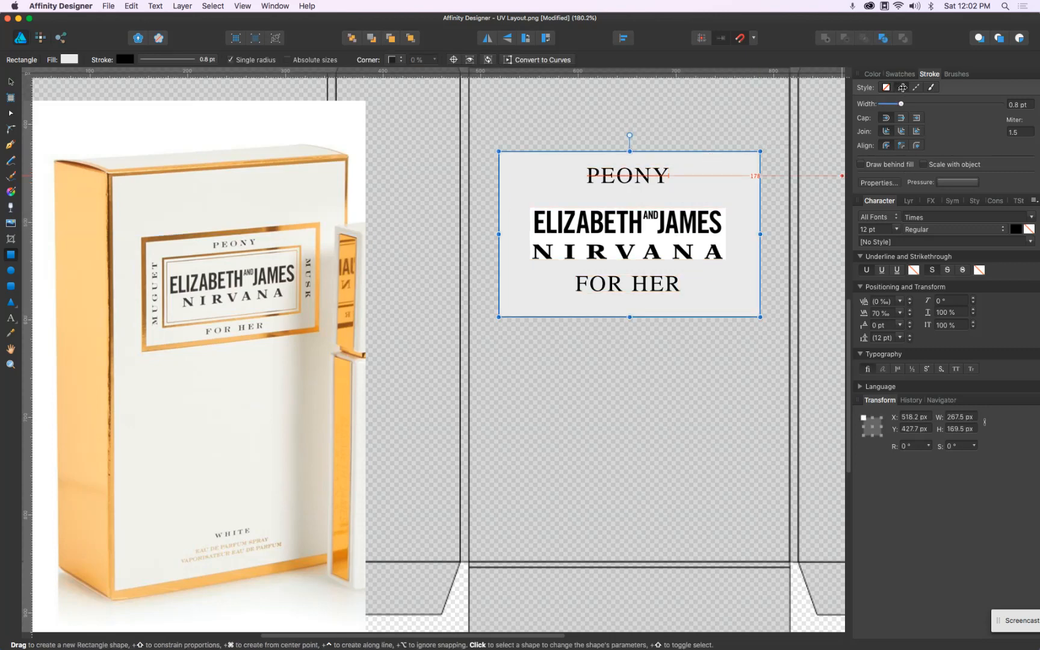
{"action": "left_click", "coordinate": [1031, 105]}
{"action": "left_click", "coordinate": [1032, 109]}
{"action": "left_click", "coordinate": [1016, 105]}
{"action": "type", "text": "7"}
{"action": "key", "text": "Return"}
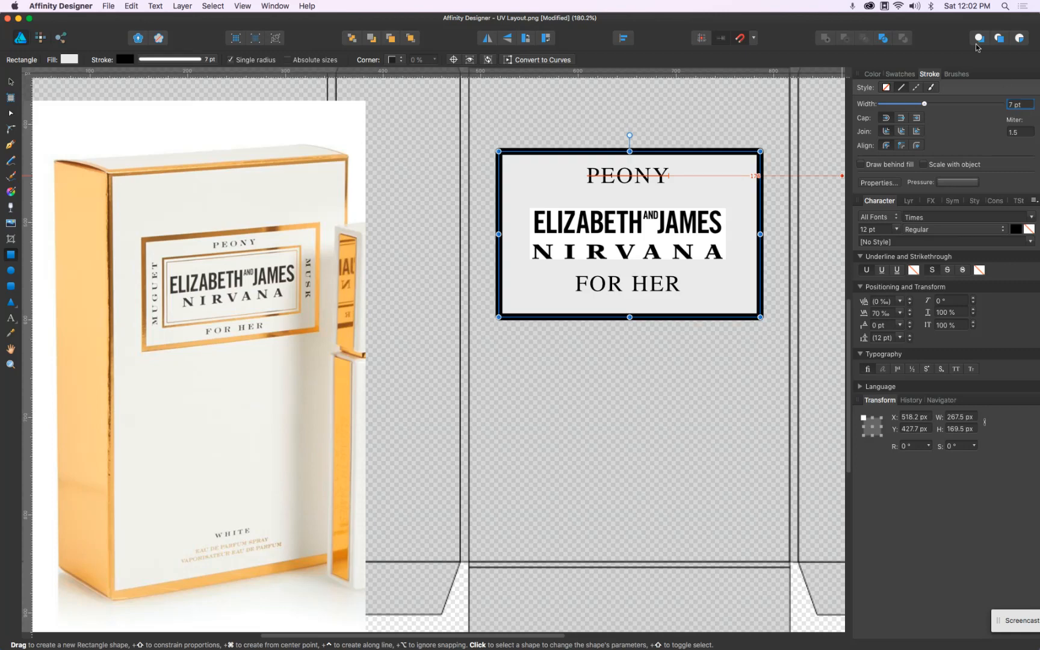
{"action": "left_click", "coordinate": [876, 75]}
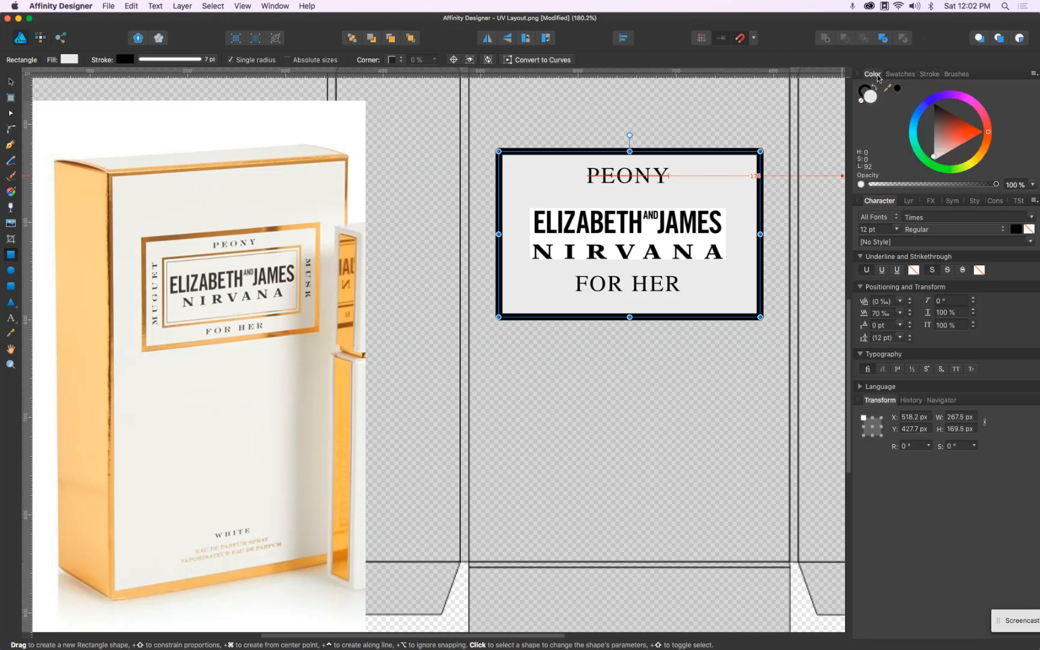
{"action": "left_click", "coordinate": [862, 101]}
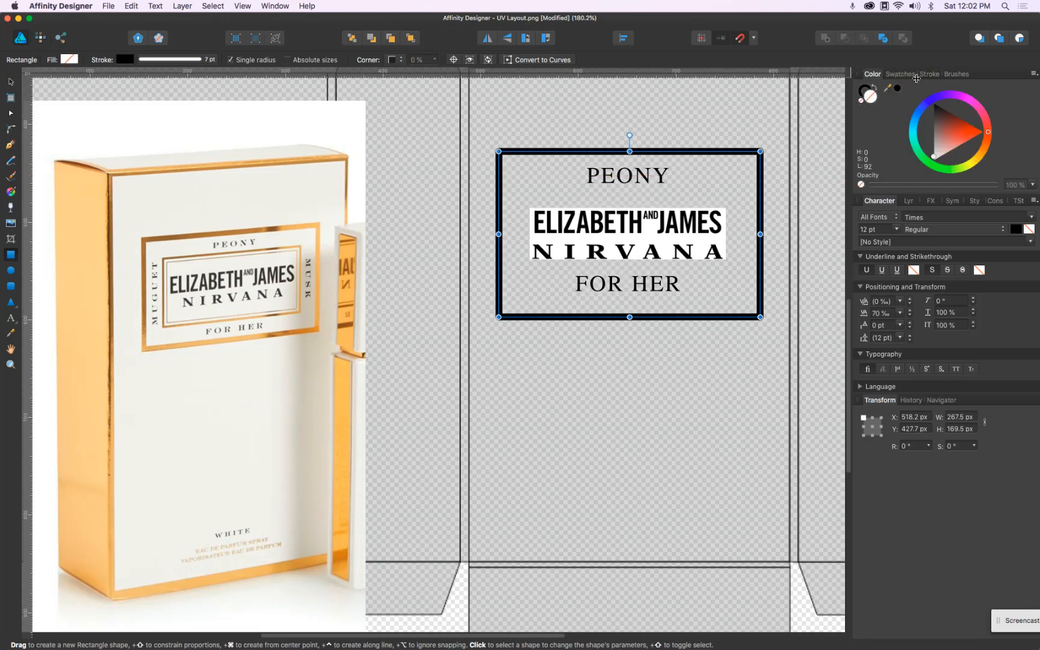
Add a smaller centred copy of the label rectangle around the logo, about 226 x 87 px, with a 3.5 pt stroke
{"action": "left_click", "coordinate": [928, 76]}
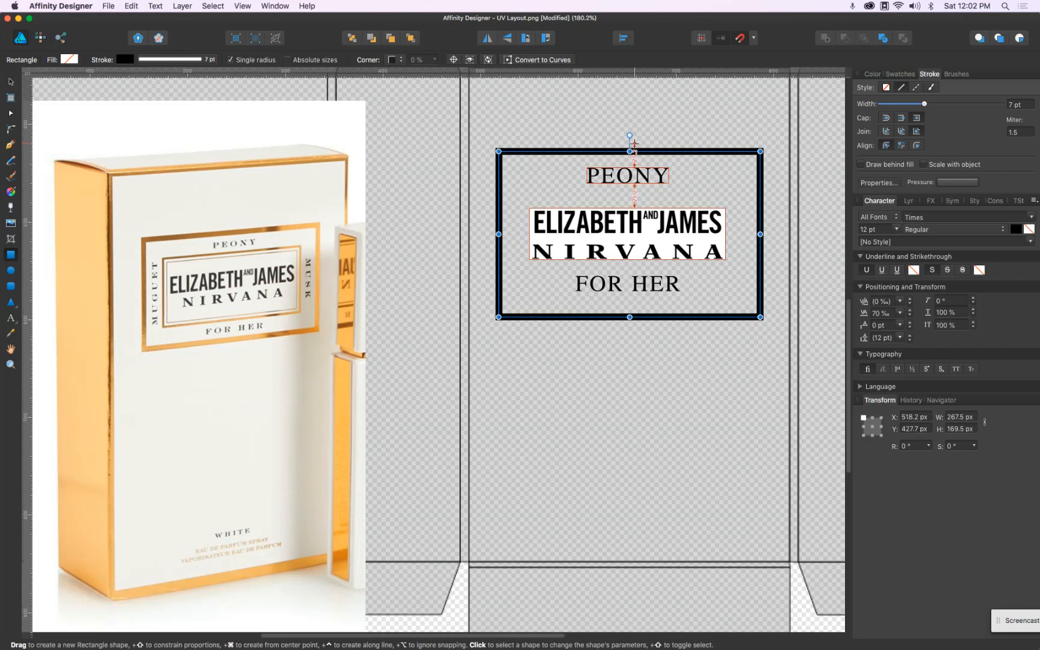
{"action": "left_click_drag", "start_coordinate": [760, 152], "coordinate": [740, 183]}
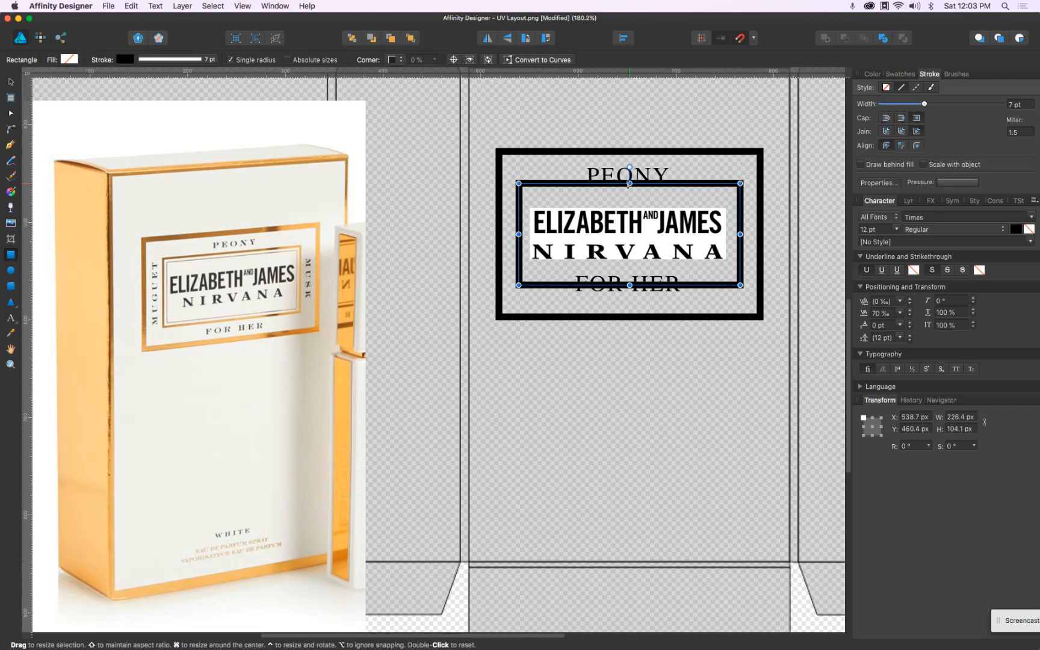
{"action": "left_click_drag", "start_coordinate": [630, 187], "coordinate": [629, 196]}
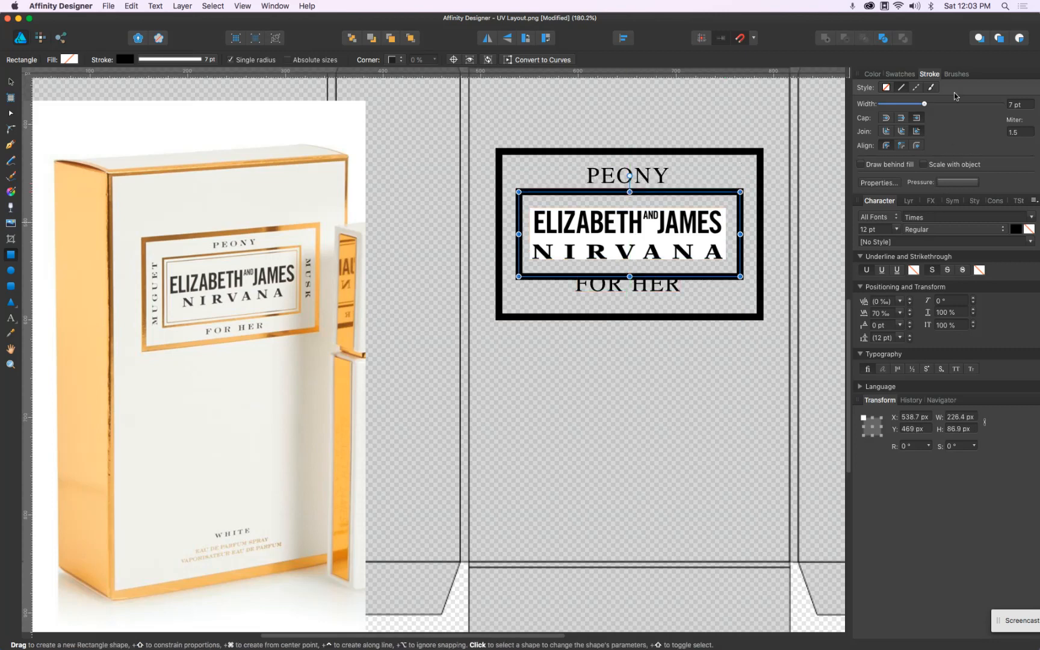
{"action": "left_click_drag", "start_coordinate": [925, 104], "coordinate": [915, 110]}
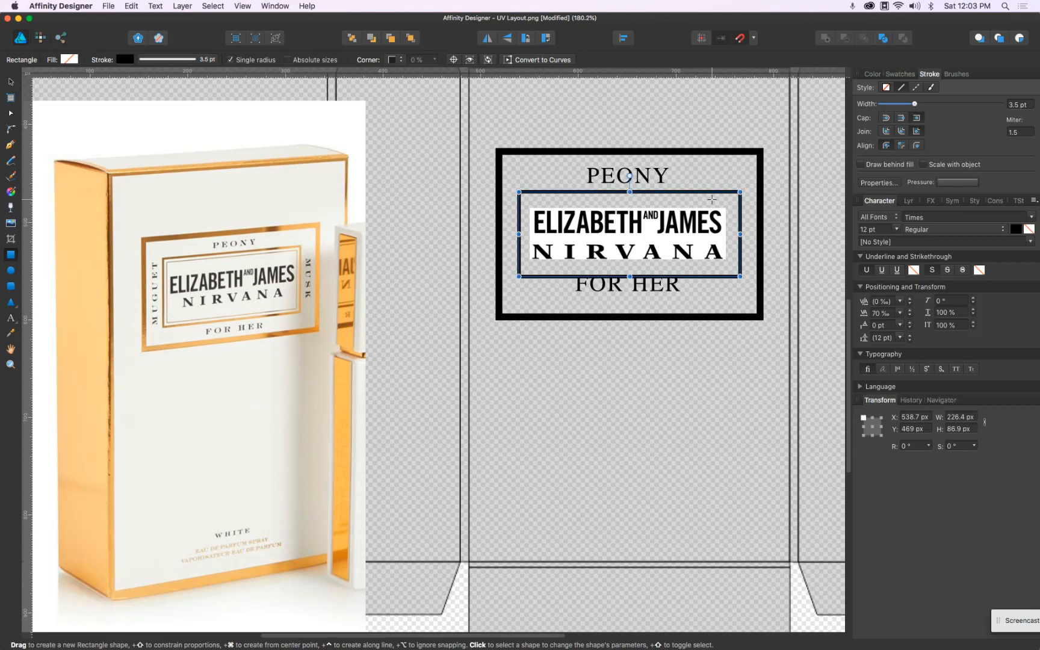
Add another centred copy inside the 3.5 pt frame, about 214 x 71 px, with a 1.5 pt stroke
{"action": "left_click_drag", "start_coordinate": [741, 192], "coordinate": [733, 200]}
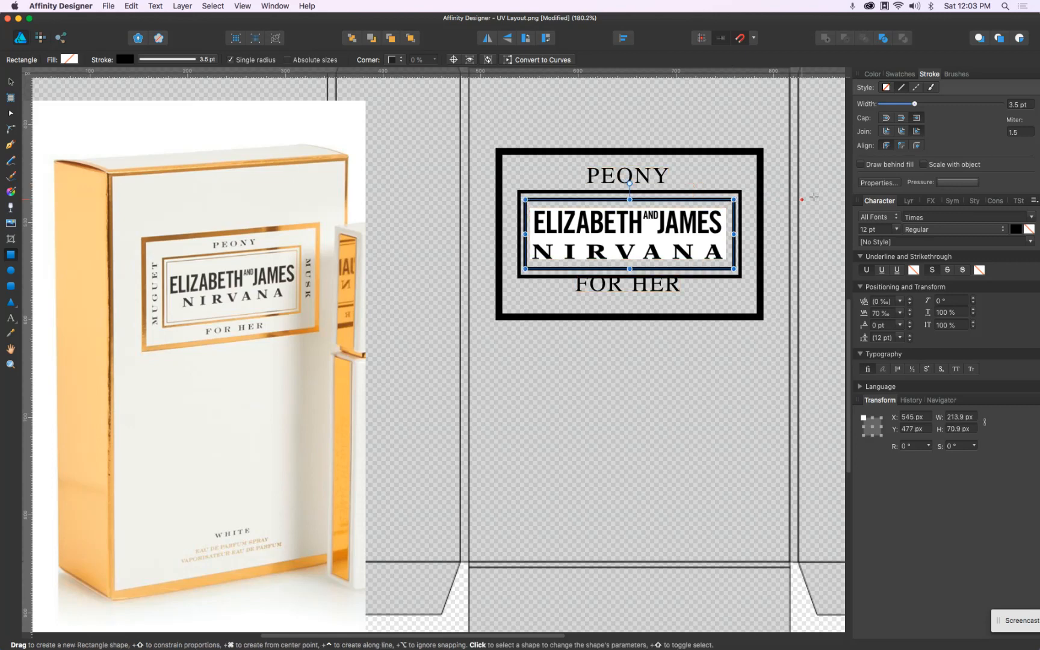
{"action": "left_click_drag", "start_coordinate": [914, 105], "coordinate": [909, 107]}
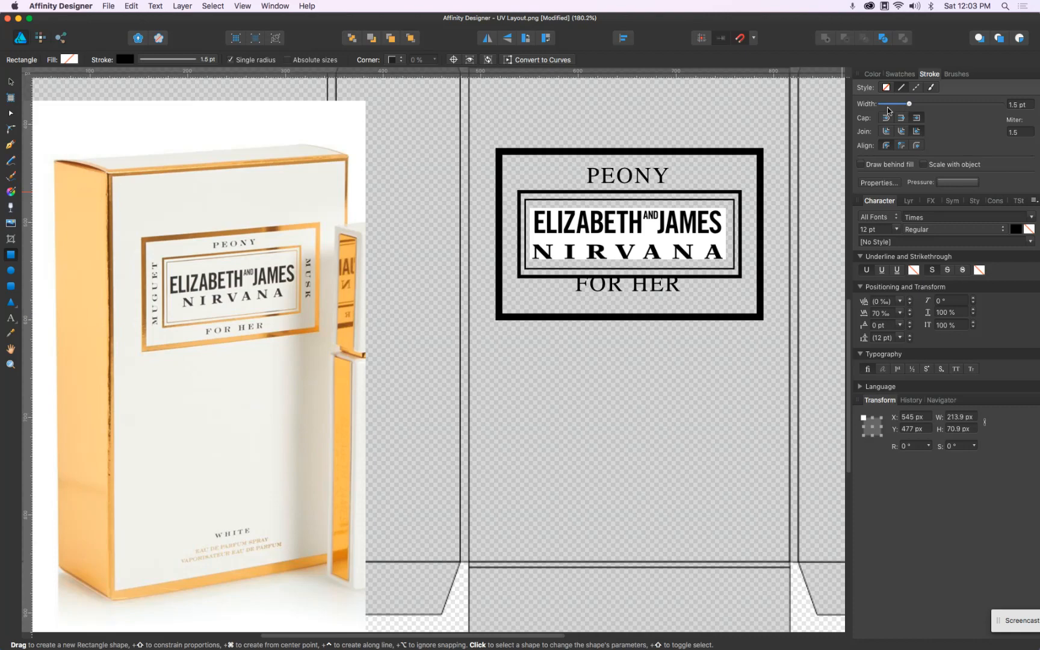
Draw a rectangle about 146 x 500 px over the side panel to the right of the front panel
{"action": "scroll", "coordinate": [541, 211], "scroll_direction": "down", "scroll_amount": 5}
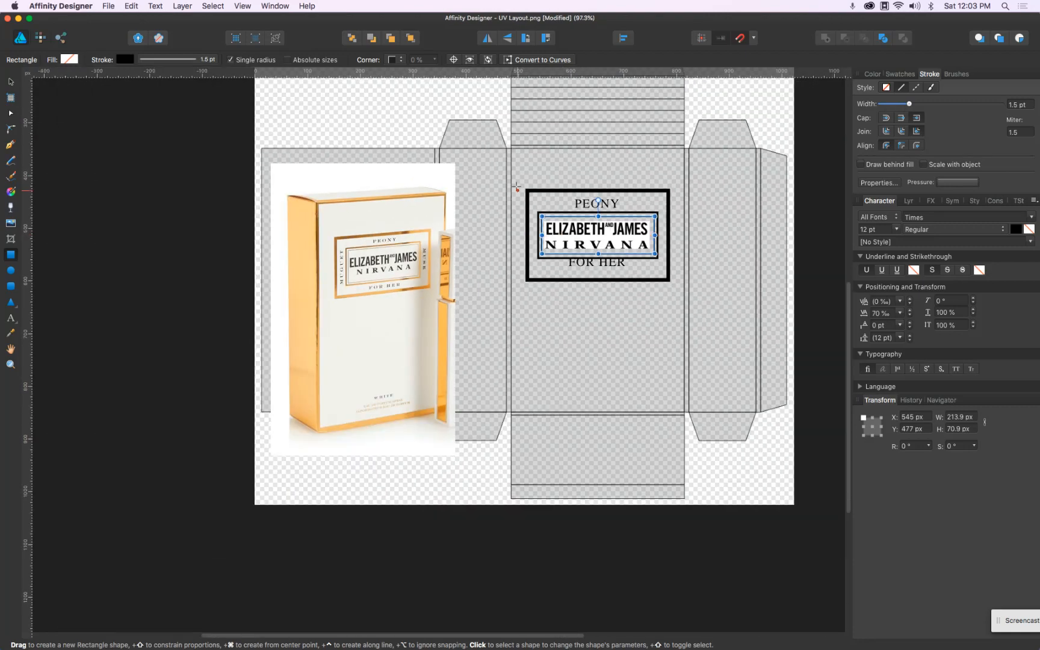
{"action": "scroll", "coordinate": [521, 189], "scroll_direction": "up", "scroll_amount": 2}
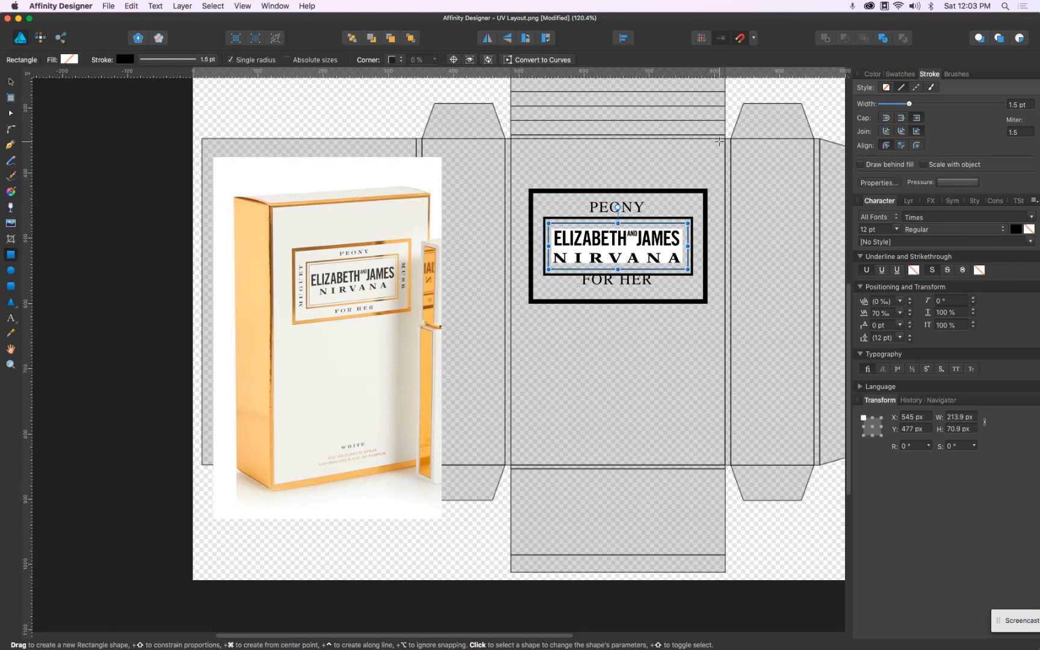
{"action": "left_click_drag", "start_coordinate": [725, 138], "coordinate": [820, 466]}
{"action": "key", "text": "Delete"}
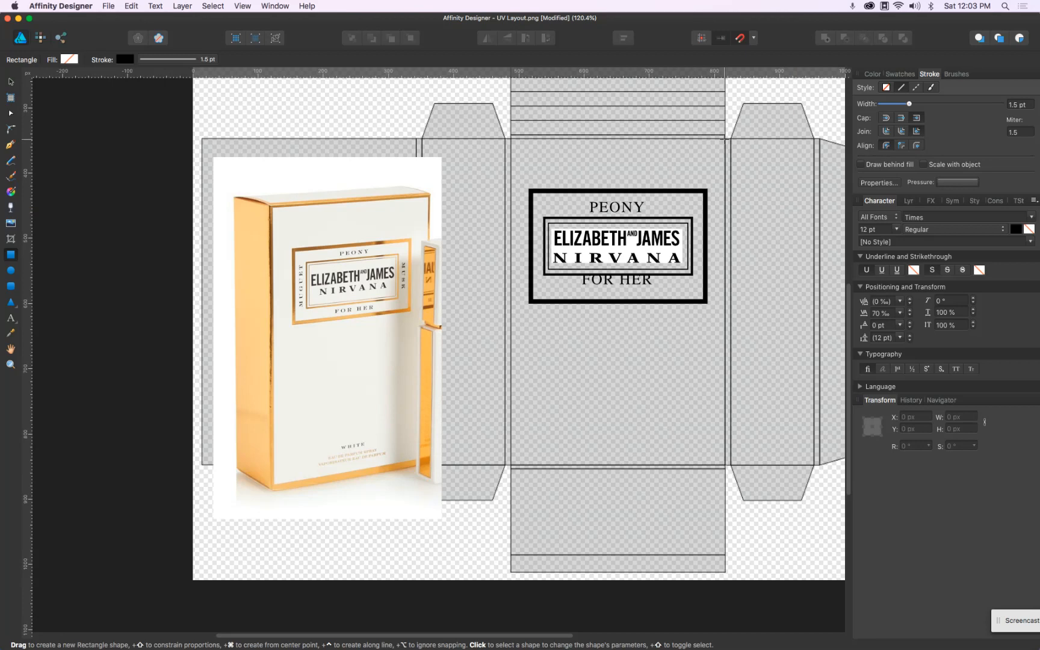
{"action": "left_click_drag", "start_coordinate": [725, 138], "coordinate": [820, 466]}
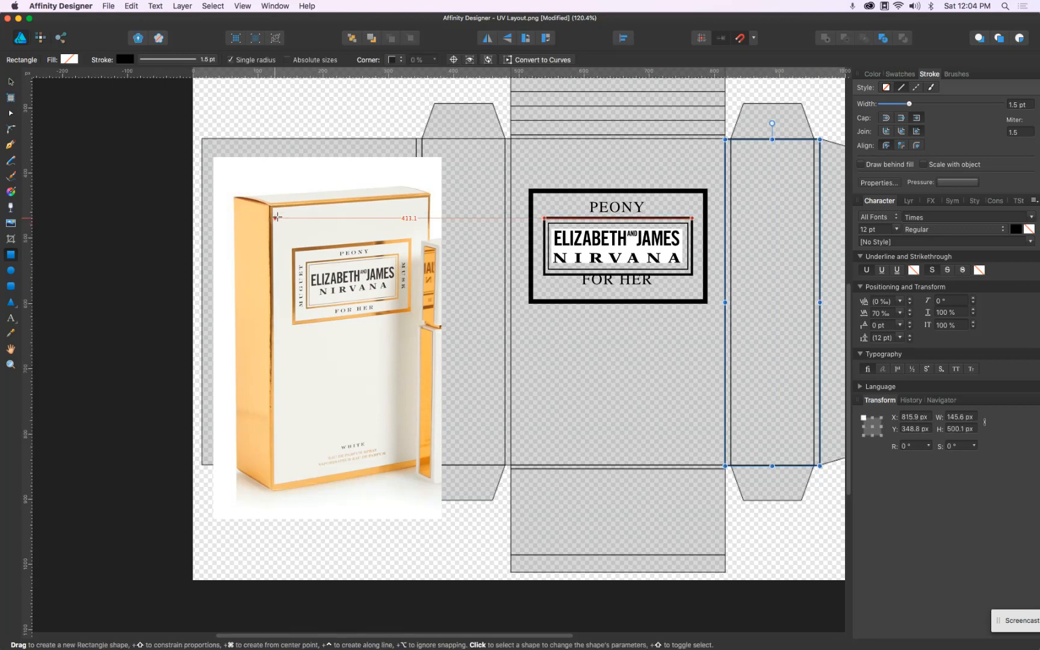
Give the side panel rectangle a black fill without stroke and copy it onto the side panel left of the front panel
{"action": "left_click", "coordinate": [11, 82]}
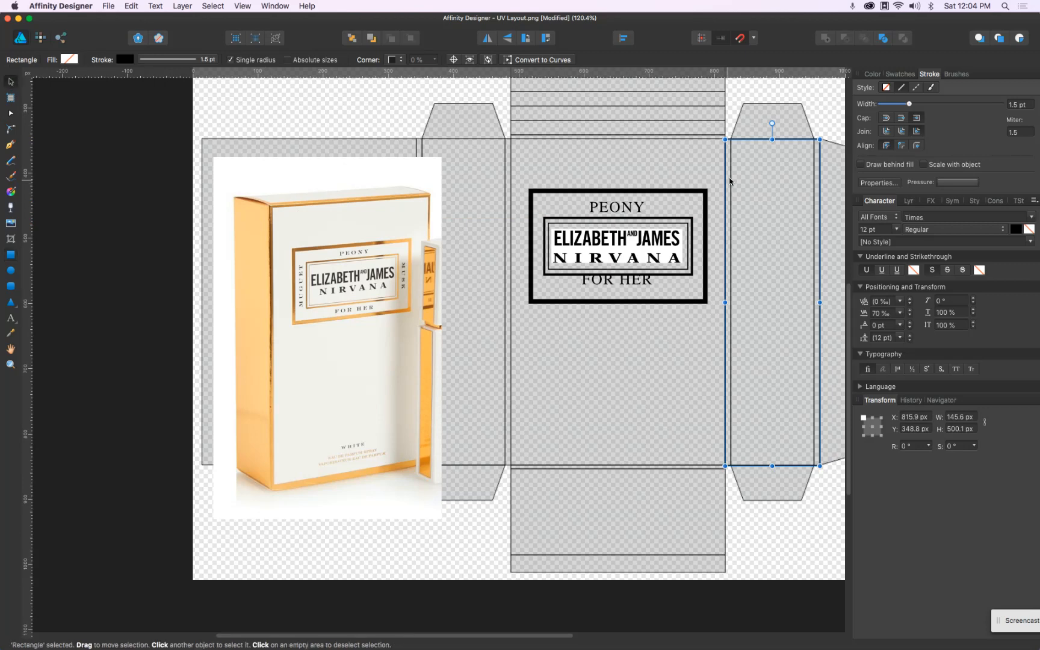
{"action": "left_click", "coordinate": [887, 88]}
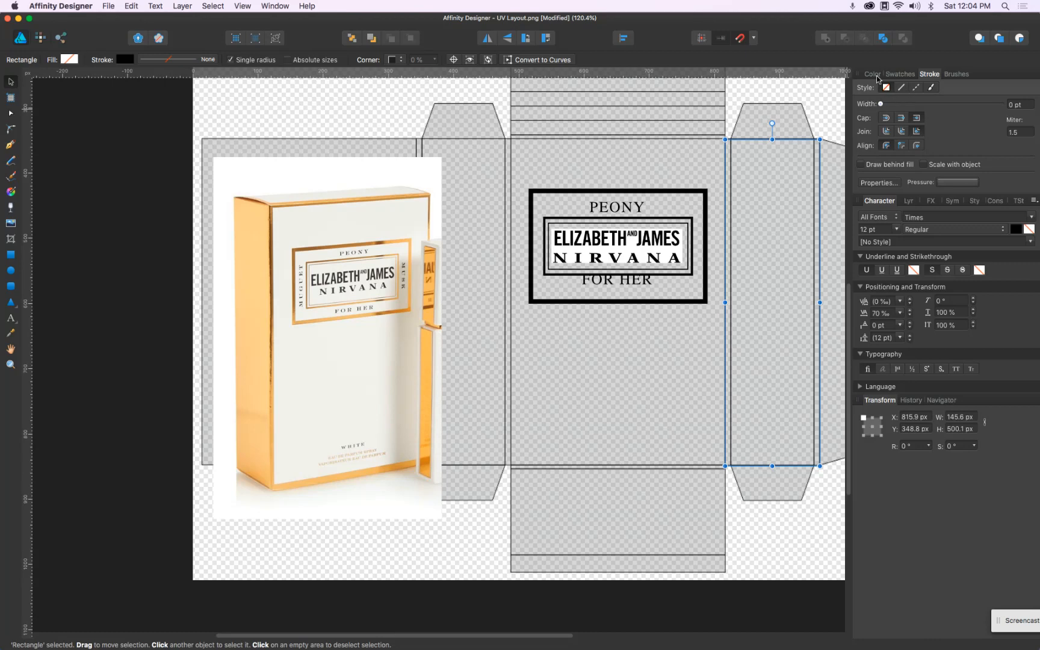
{"action": "left_click", "coordinate": [873, 74]}
{"action": "left_click", "coordinate": [877, 88]}
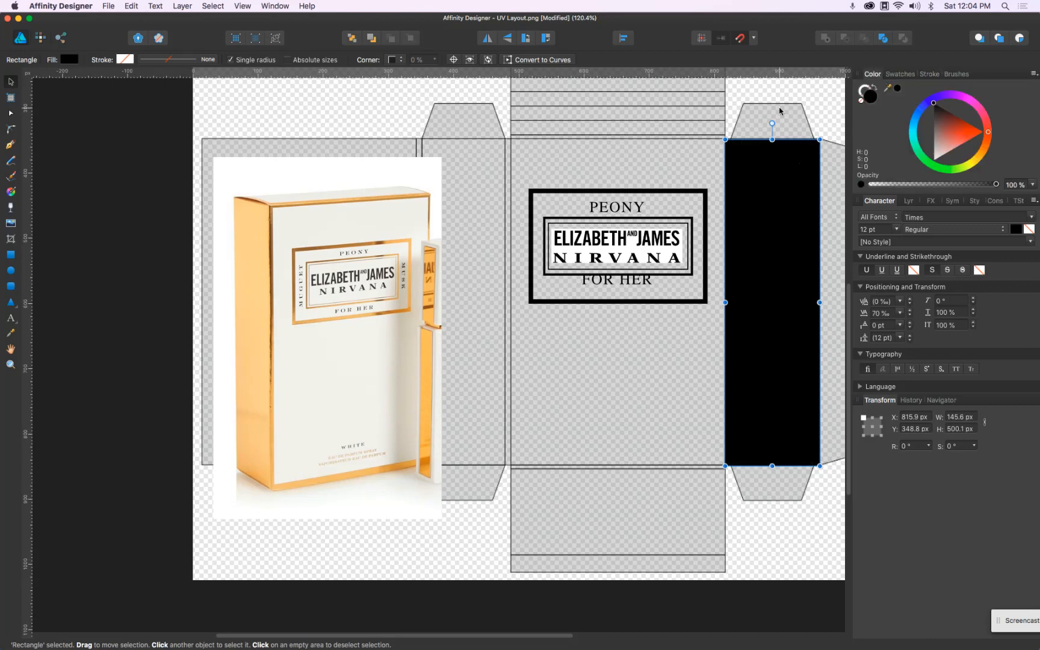
{"action": "left_click_drag", "start_coordinate": [754, 163], "coordinate": [449, 172], "text": "alt"}
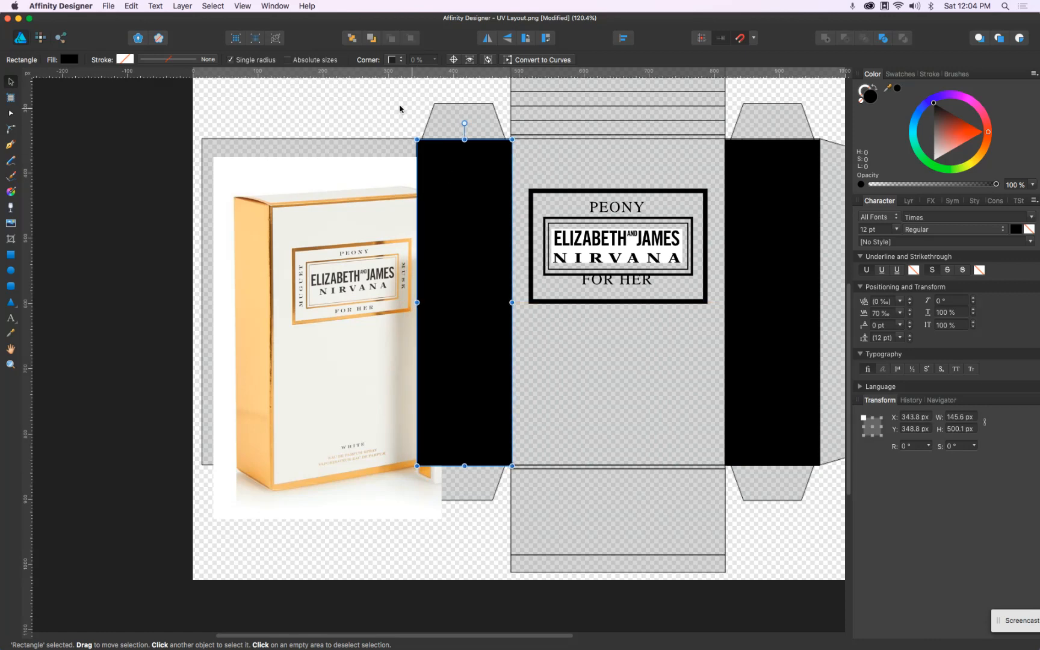
{"action": "left_click", "coordinate": [380, 107]}
Stretch both black side rectangles together to the panels' upper and lower fold lines, about 502 px high
{"action": "left_click", "coordinate": [482, 173]}
{"action": "left_click", "coordinate": [764, 190], "text": "shift"}
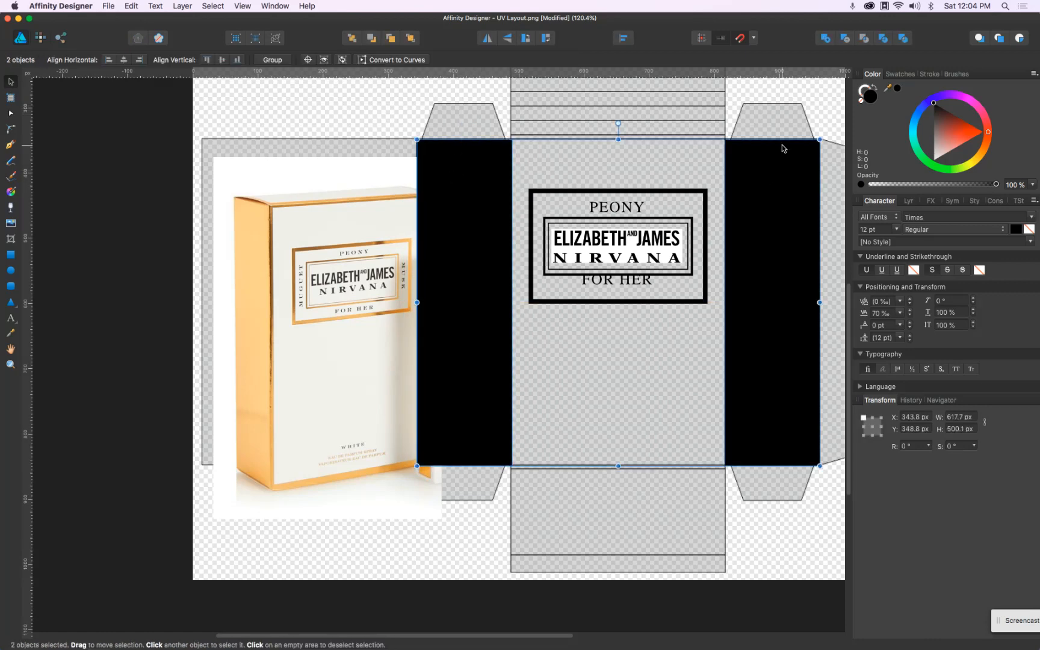
{"action": "scroll", "coordinate": [759, 142], "scroll_direction": "up", "scroll_amount": 2}
{"action": "scroll", "coordinate": [530, 144], "scroll_direction": "up", "scroll_amount": 3}
{"action": "left_click_drag", "start_coordinate": [593, 135], "coordinate": [593, 133]}
{"action": "scroll", "coordinate": [592, 134], "scroll_direction": "down", "scroll_amount": 4}
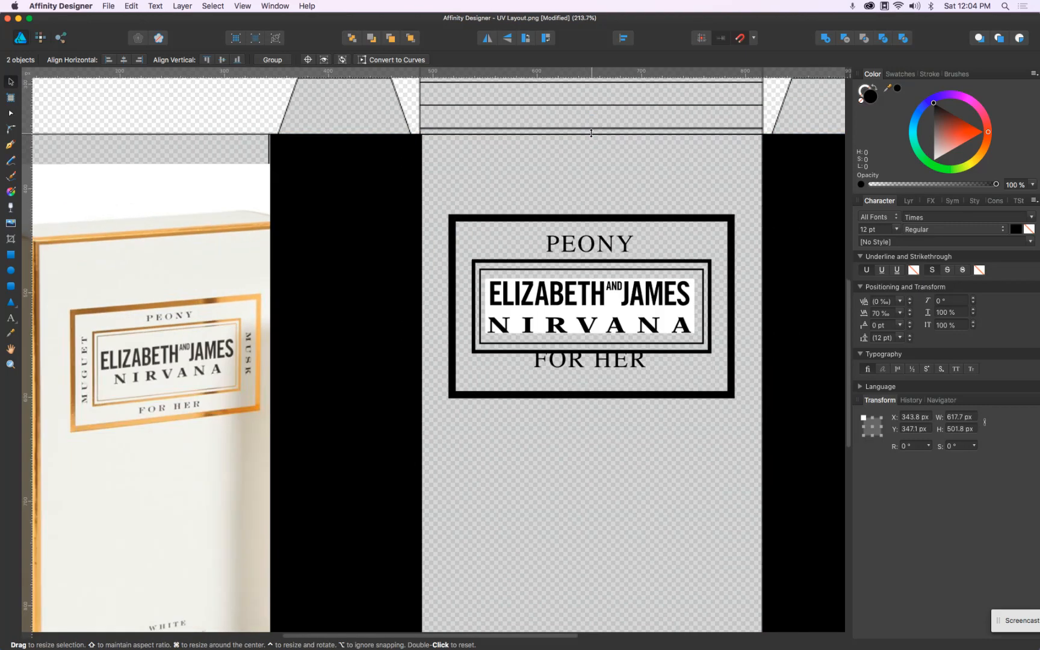
{"action": "scroll", "coordinate": [493, 512], "scroll_direction": "up", "scroll_amount": 6}
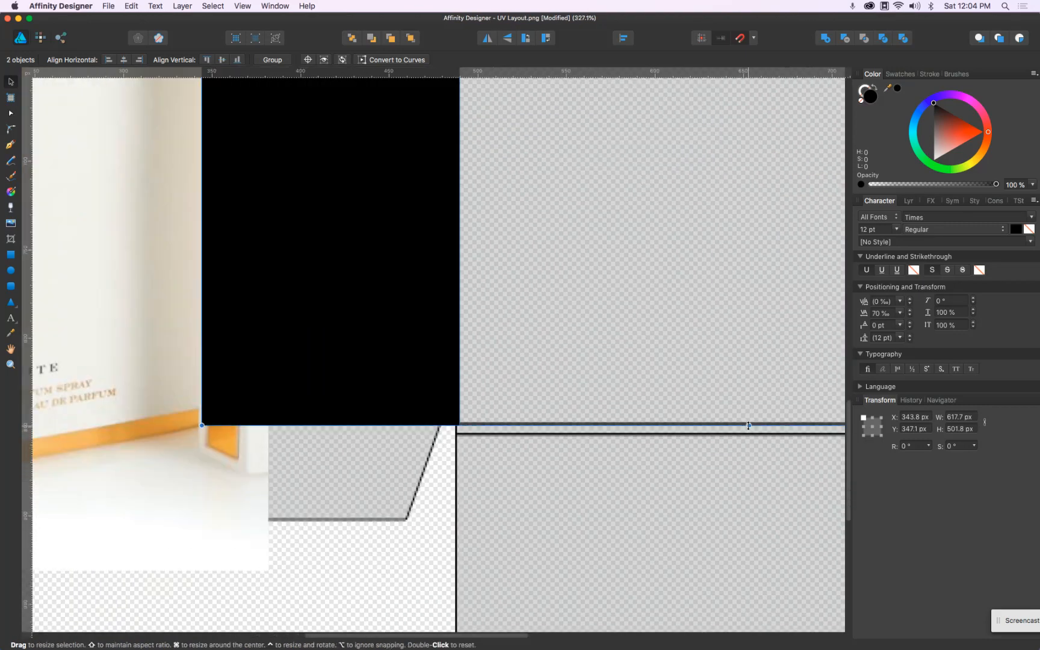
{"action": "left_click_drag", "start_coordinate": [749, 421], "coordinate": [750, 423]}
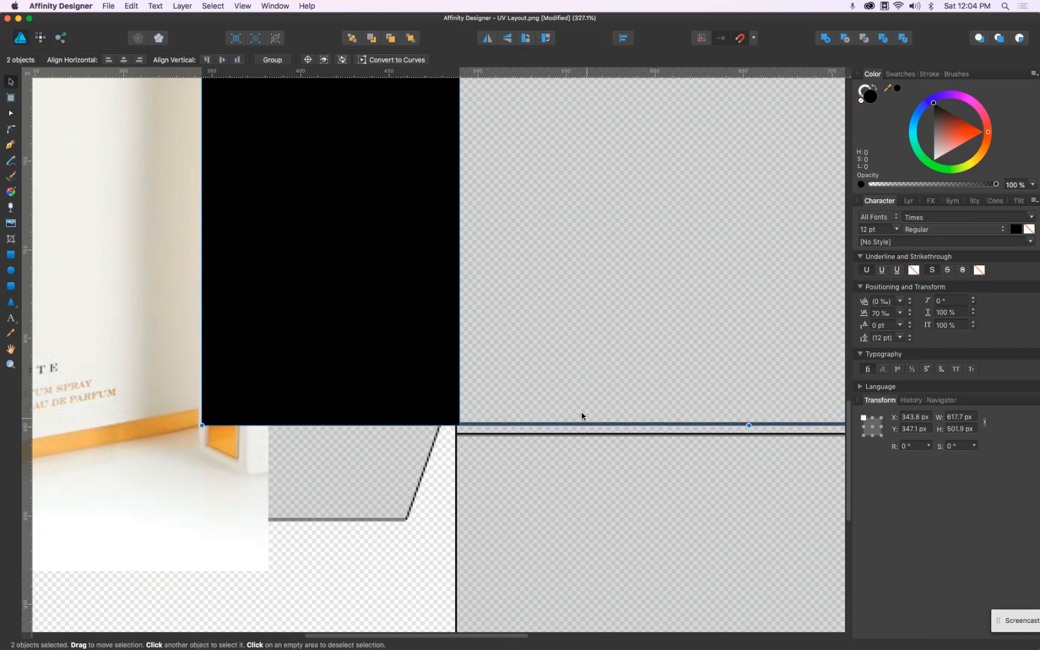
{"action": "scroll", "coordinate": [576, 414], "scroll_direction": "down", "scroll_amount": 4}
{"action": "scroll", "coordinate": [576, 414], "scroll_direction": "down", "scroll_amount": 3}
{"action": "left_click", "coordinate": [455, 543]}
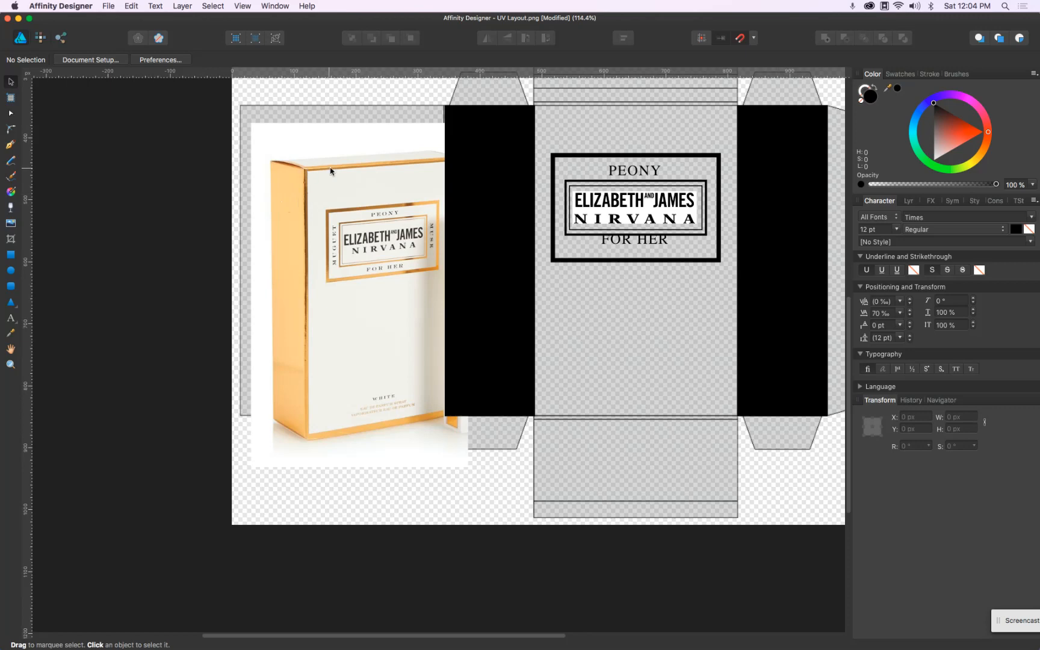
Narrow the left black rectangle to about 144 px so its inner edge meets the front panel's fold line
{"action": "left_click", "coordinate": [10, 255]}
{"action": "scroll", "coordinate": [577, 111], "scroll_direction": "up", "scroll_amount": 5}
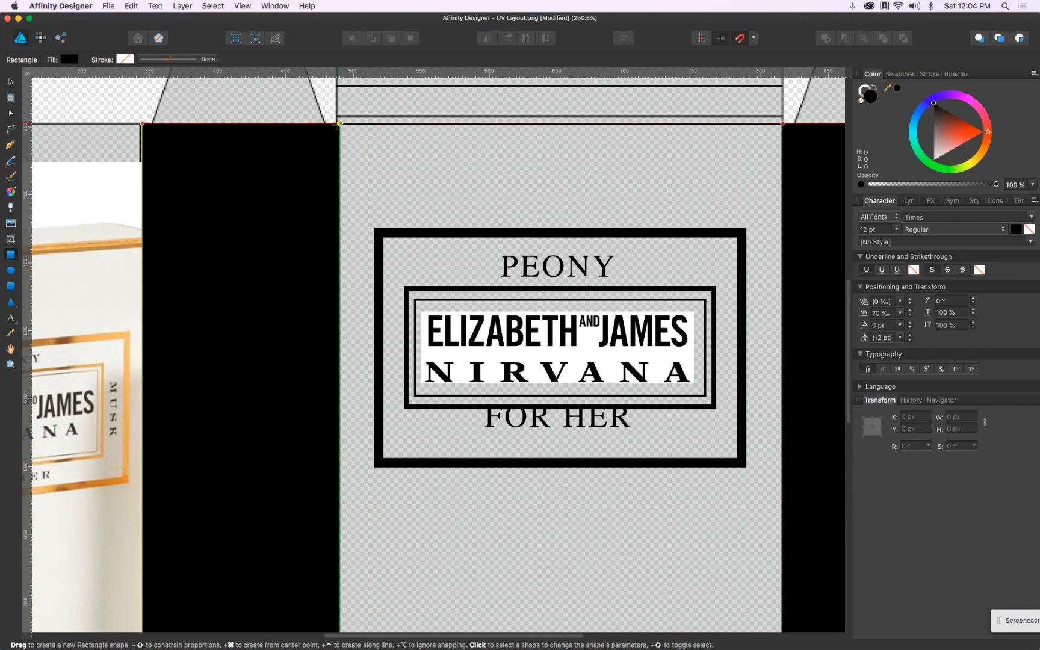
{"action": "left_click", "coordinate": [297, 306]}
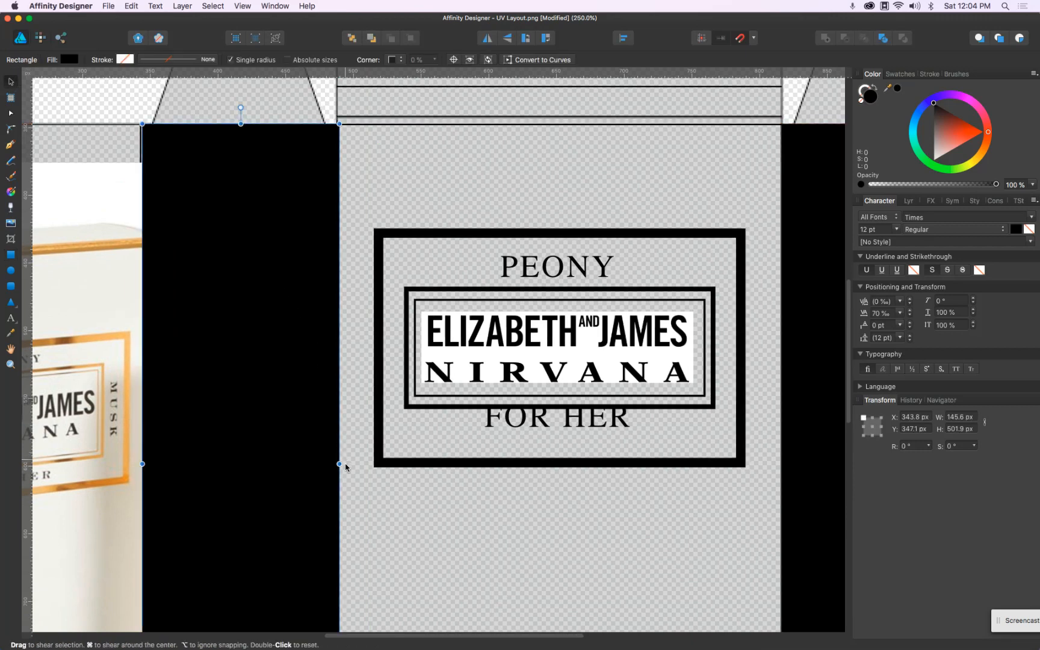
{"action": "mouse_move", "coordinate": [339, 464]}
{"action": "left_mouse_down"}
{"action": "mouse_move", "coordinate": [307, 461]}
{"action": "mouse_move", "coordinate": [336, 463]}
{"action": "left_mouse_up"}
Draw a rectangle about 78 x 79 px near the front panel's upper-left corner and swap its black fill to the stroke
{"action": "left_click", "coordinate": [11, 254]}
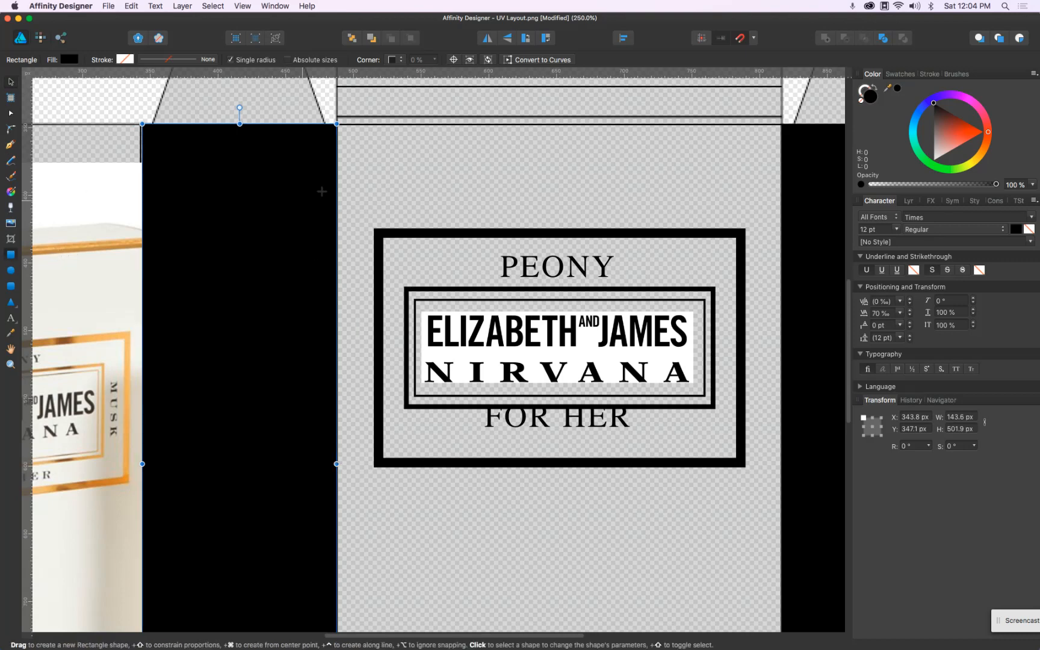
{"action": "left_click_drag", "start_coordinate": [354, 149], "coordinate": [460, 255]}
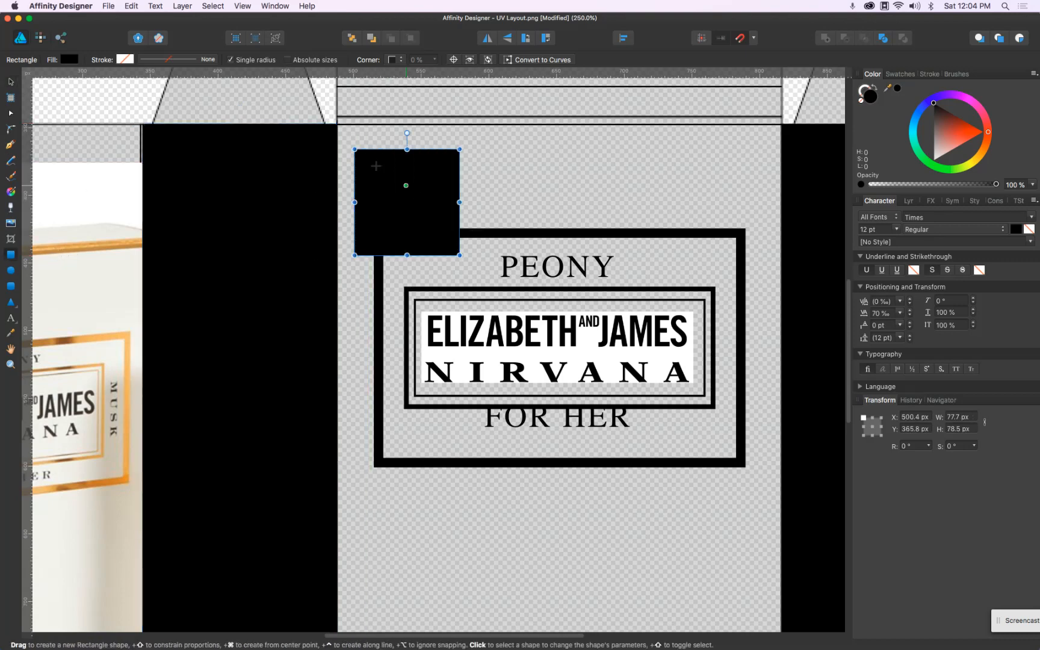
{"action": "left_click", "coordinate": [877, 88]}
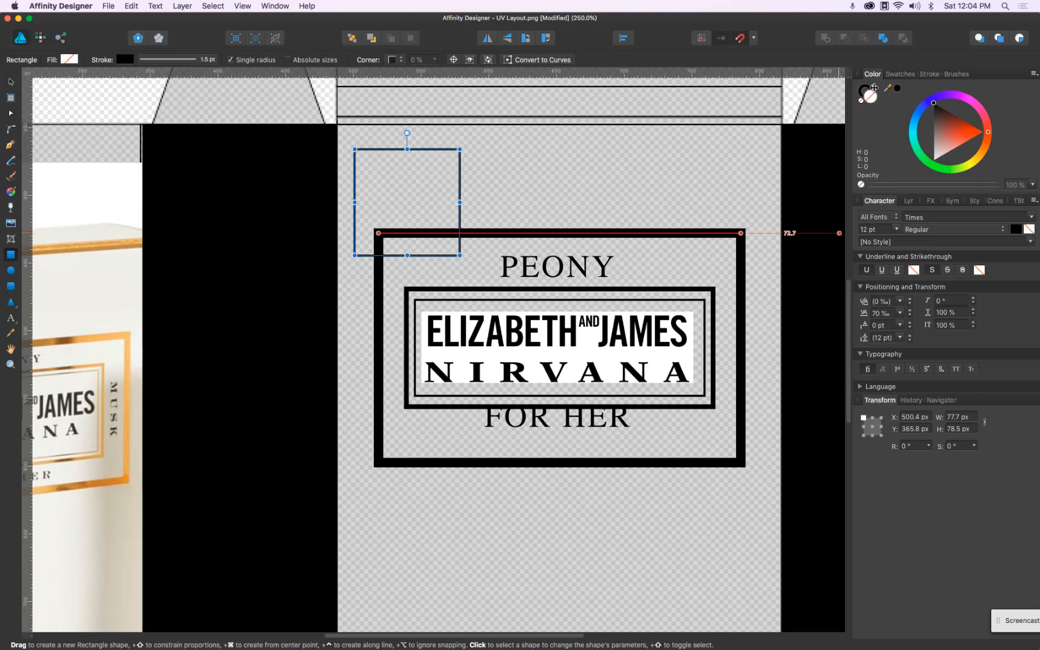
Set the new rectangle's stroke to 4.5 pt and align the stroke to the inside
{"action": "left_click", "coordinate": [929, 74]}
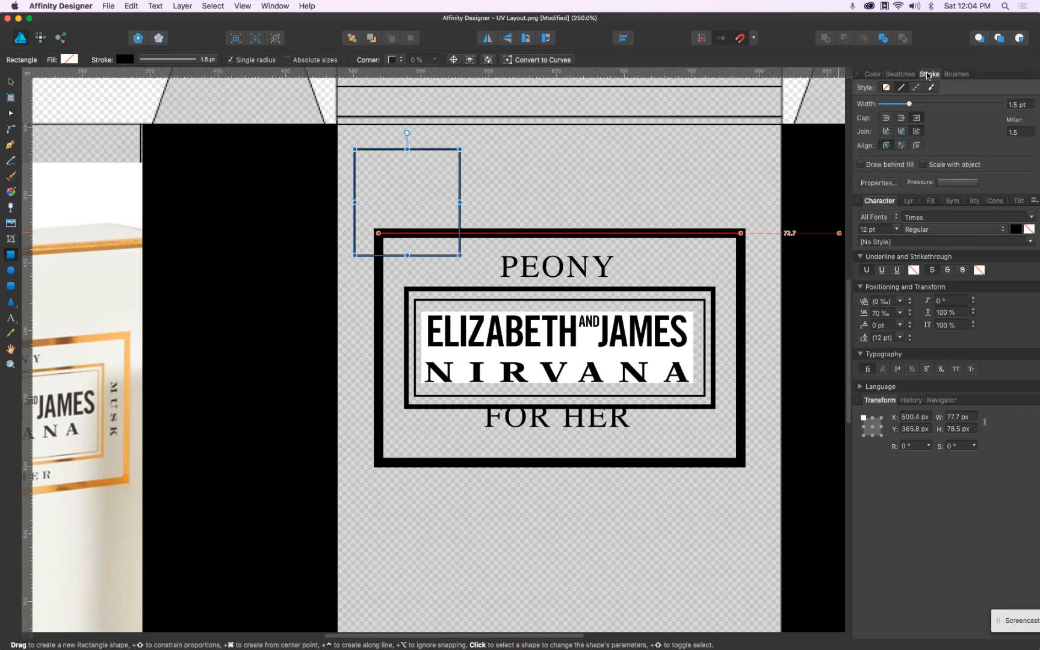
{"action": "left_click_drag", "start_coordinate": [913, 104], "coordinate": [920, 106]}
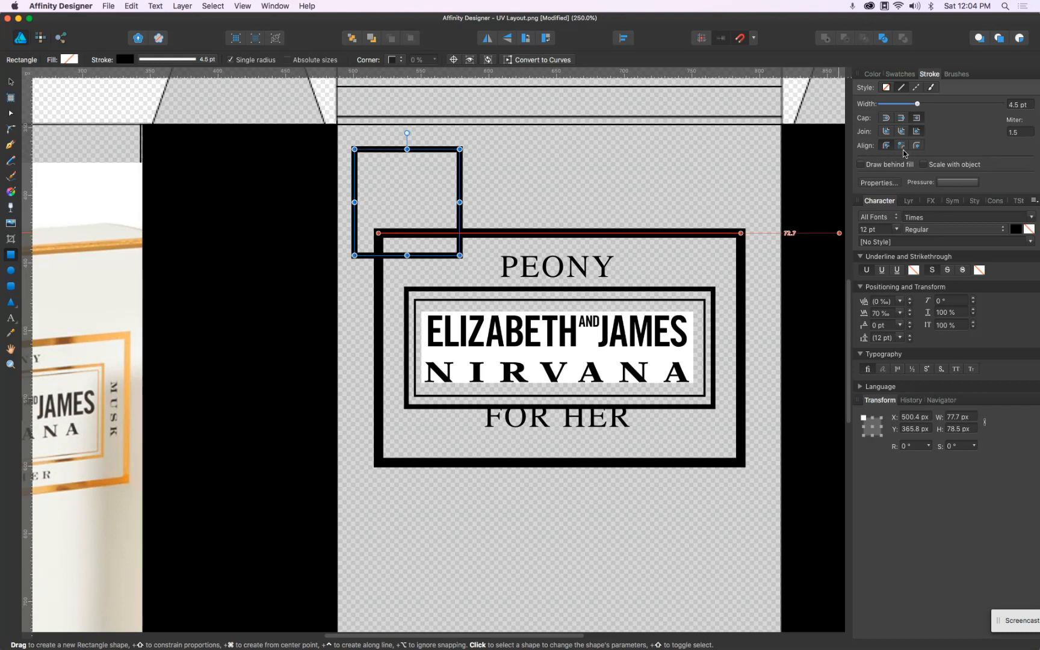
{"action": "left_click", "coordinate": [916, 145]}
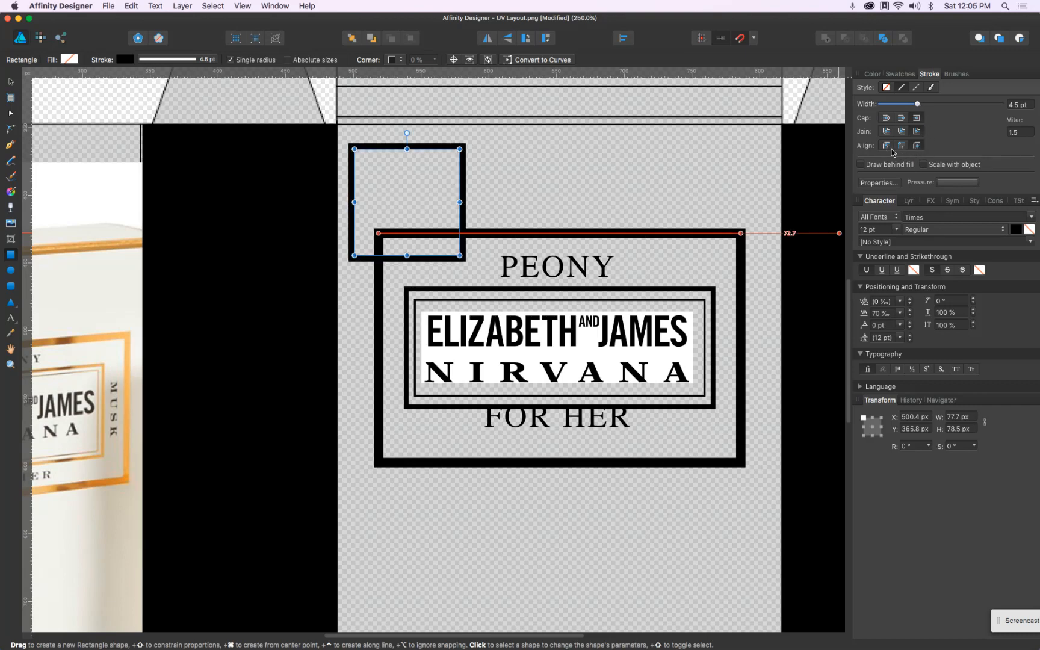
{"action": "left_click", "coordinate": [888, 147]}
{"action": "left_click", "coordinate": [902, 146]}
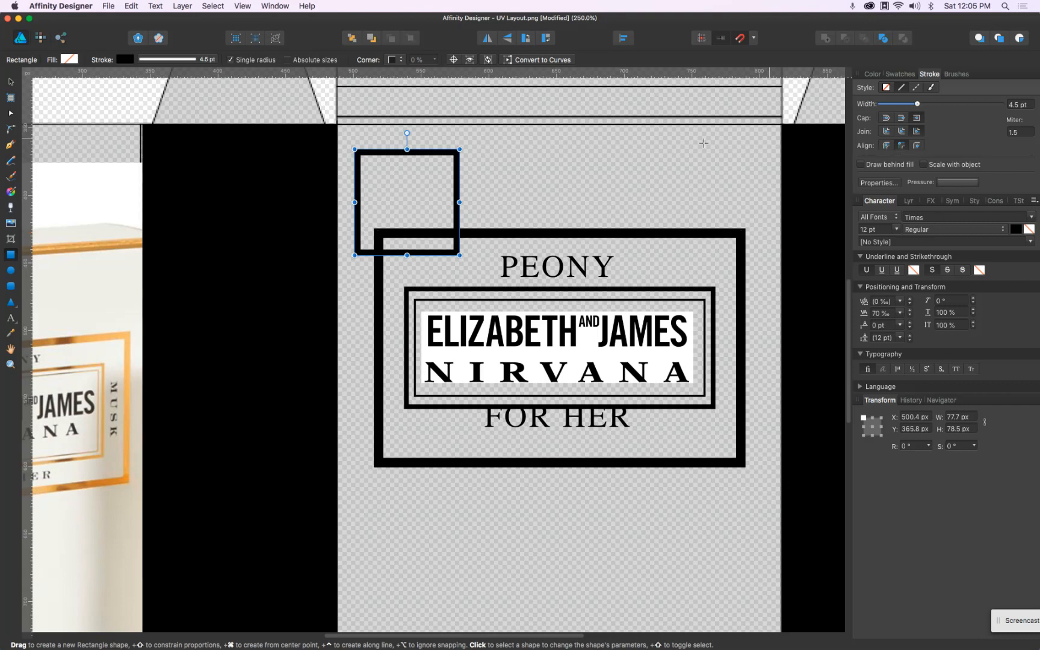
Resize the outlined rectangle to frame the whole front panel, about 328 x 502 px, and deselect it
{"action": "left_click_drag", "start_coordinate": [354, 149], "coordinate": [338, 124]}
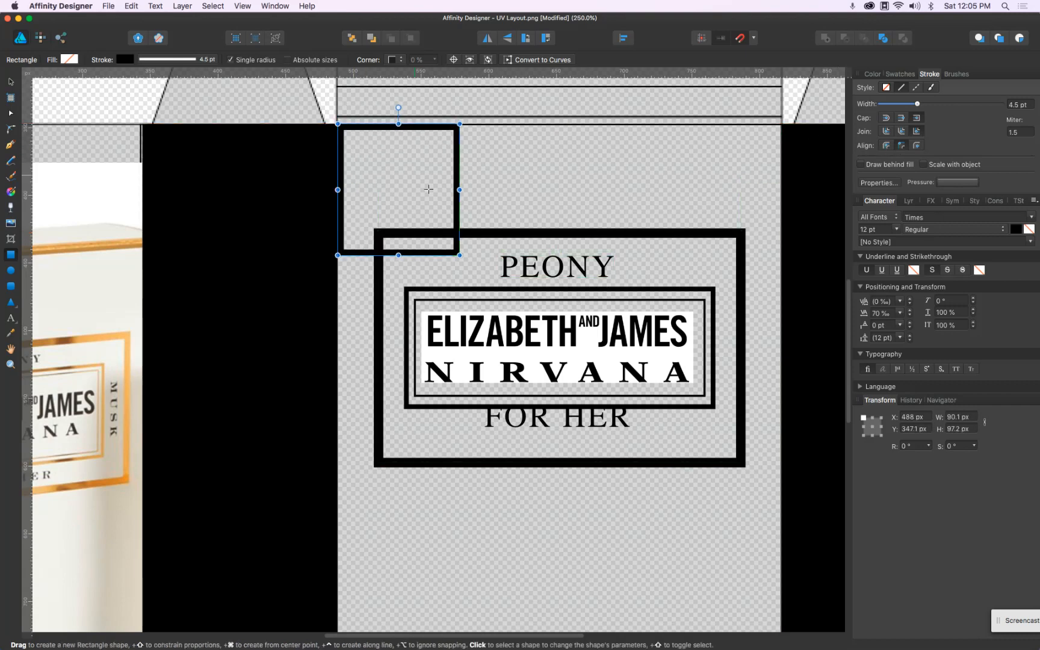
{"action": "left_click_drag", "start_coordinate": [460, 190], "coordinate": [780, 190]}
{"action": "scroll", "coordinate": [643, 280], "scroll_direction": "down", "scroll_amount": 1}
{"action": "scroll", "coordinate": [643, 281], "scroll_direction": "down", "scroll_amount": 5}
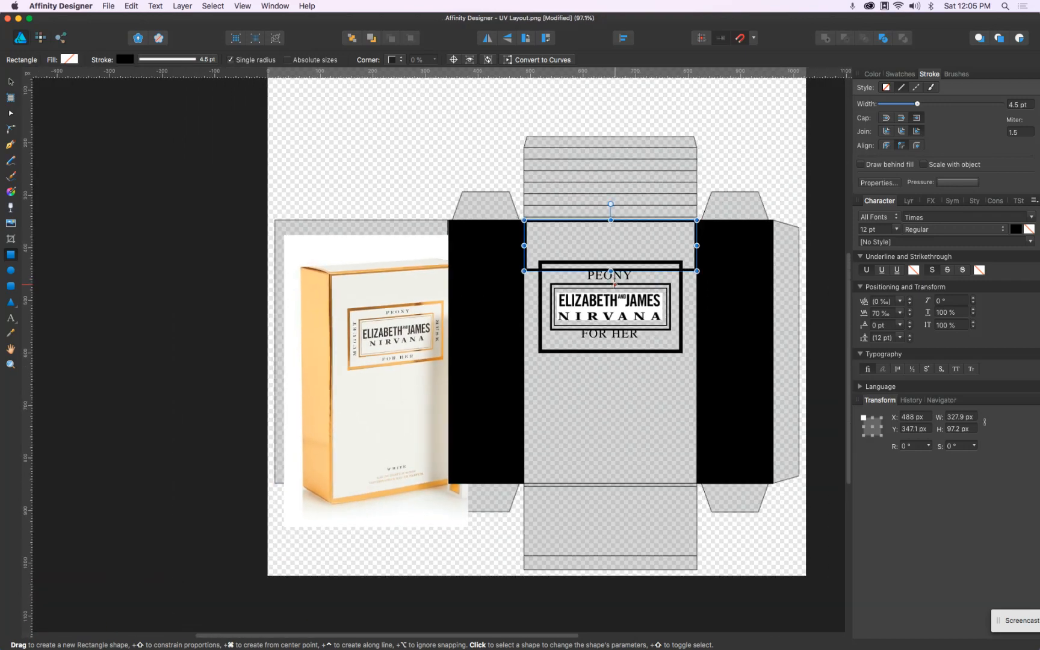
{"action": "left_click_drag", "start_coordinate": [611, 271], "coordinate": [613, 484]}
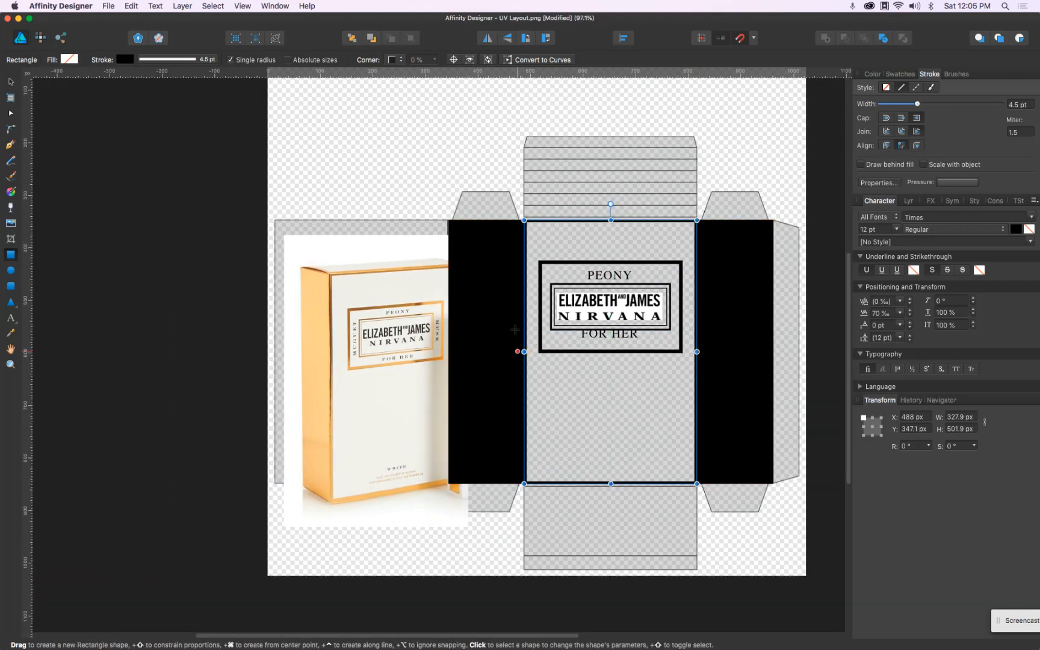
{"action": "left_click", "coordinate": [10, 81]}
{"action": "left_click", "coordinate": [270, 208]}
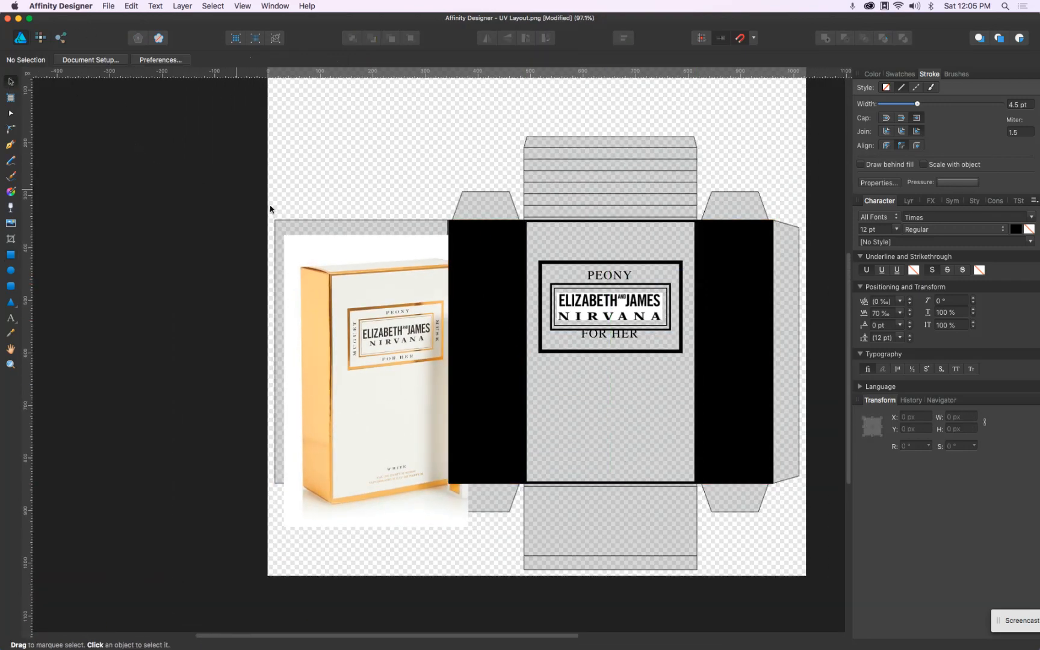
Copy the front panel's outlined rectangle and flip the copy up over the striped lid panel, about 328 x 133 px
{"action": "scroll", "coordinate": [578, 236], "scroll_direction": "up", "scroll_amount": 4}
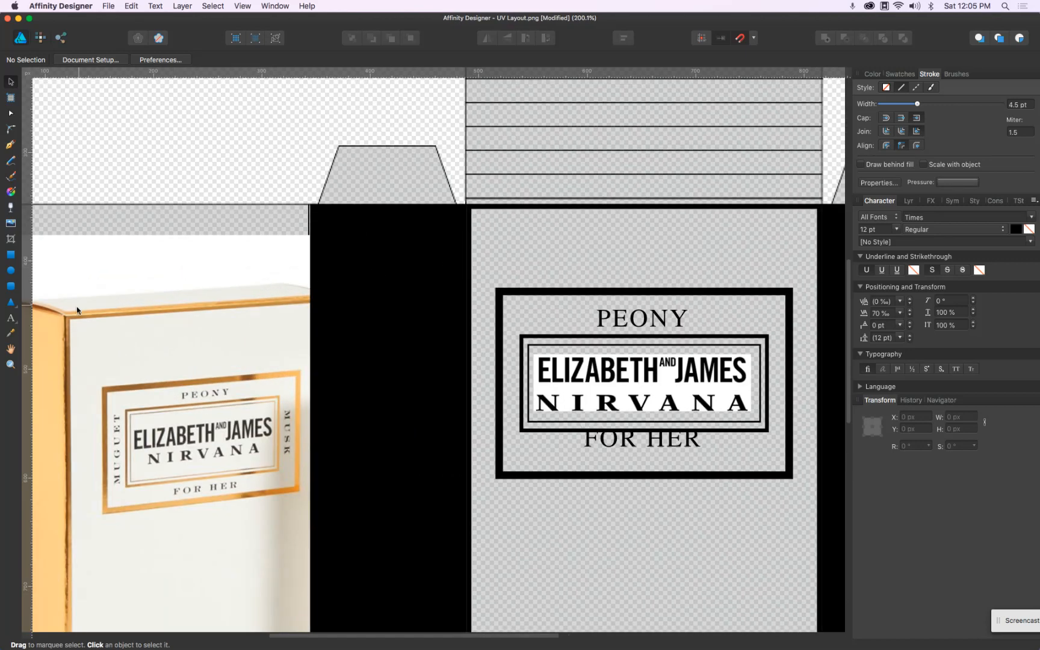
{"action": "scroll", "coordinate": [557, 234], "scroll_direction": "up", "scroll_amount": 5}
{"action": "scroll", "coordinate": [558, 234], "scroll_direction": "right", "scroll_amount": 3}
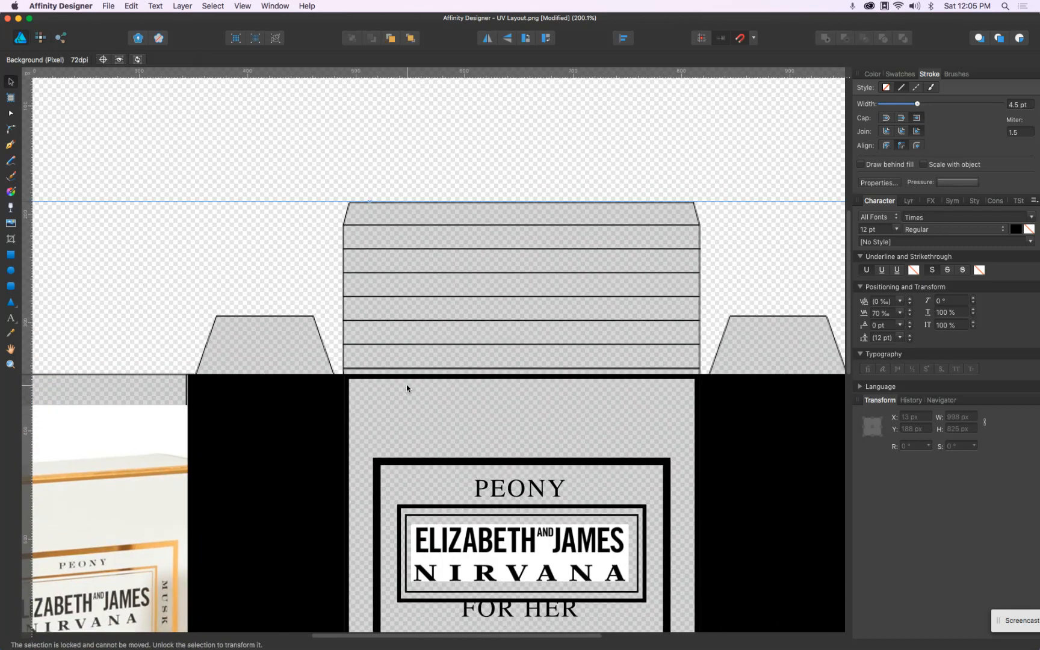
{"action": "left_click", "coordinate": [347, 391]}
{"action": "scroll", "coordinate": [347, 392], "scroll_direction": "down", "scroll_amount": 10}
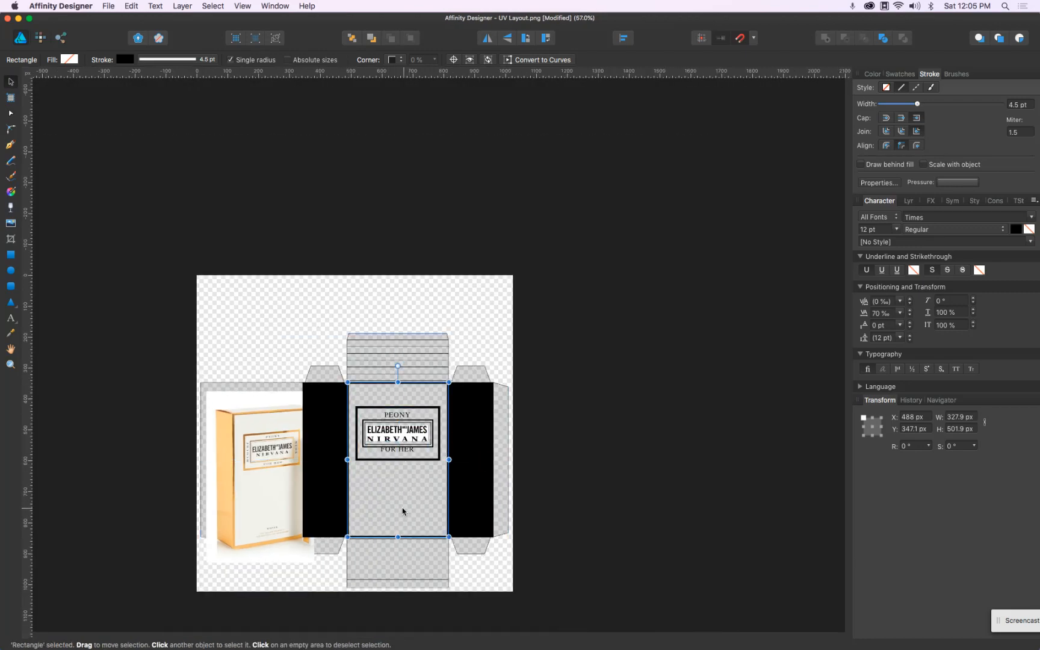
{"action": "left_click_drag", "start_coordinate": [402, 537], "coordinate": [399, 346]}
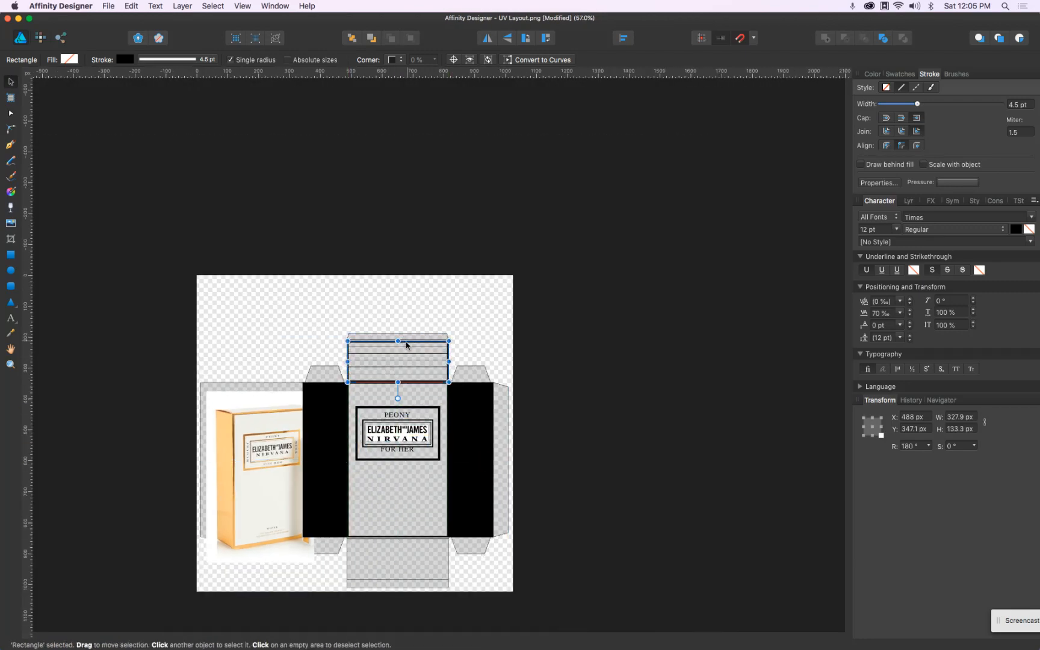
Extend the lid panel's outline to its upper fold line, about 138 px high, and deselect it
{"action": "scroll", "coordinate": [399, 346], "scroll_direction": "up", "scroll_amount": 10}
{"action": "left_click_drag", "start_coordinate": [376, 312], "coordinate": [376, 307]}
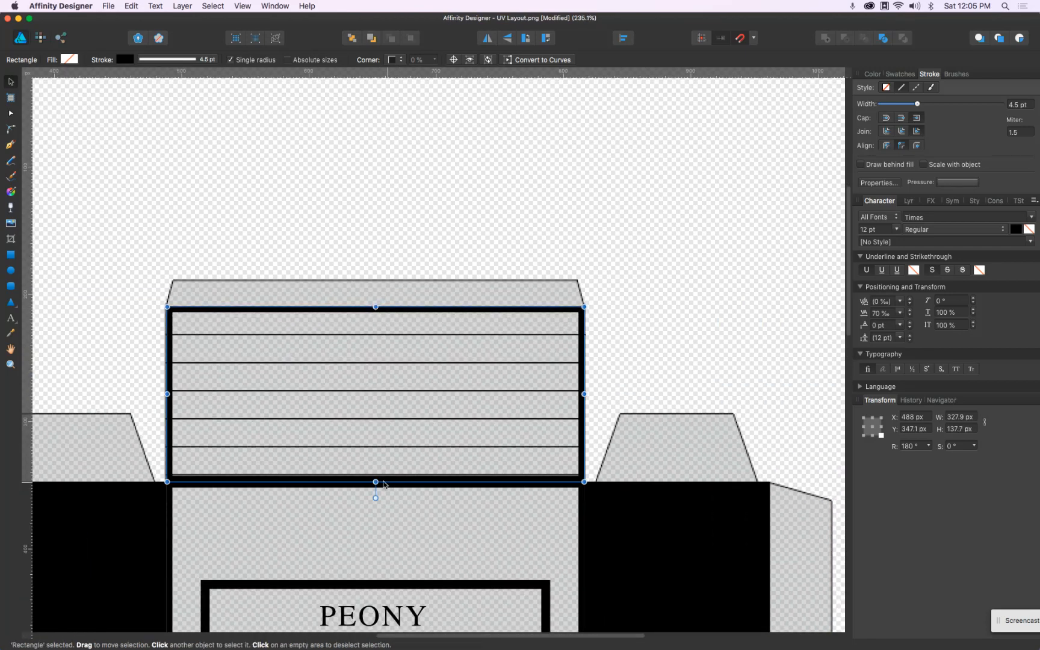
{"action": "mouse_move", "coordinate": [376, 482]}
{"action": "left_mouse_down"}
{"action": "mouse_move", "coordinate": [376, 467]}
{"action": "mouse_move", "coordinate": [376, 482]}
{"action": "left_mouse_up"}
{"action": "left_click", "coordinate": [174, 139]}
{"action": "scroll", "coordinate": [173, 139], "scroll_direction": "down", "scroll_amount": 5}
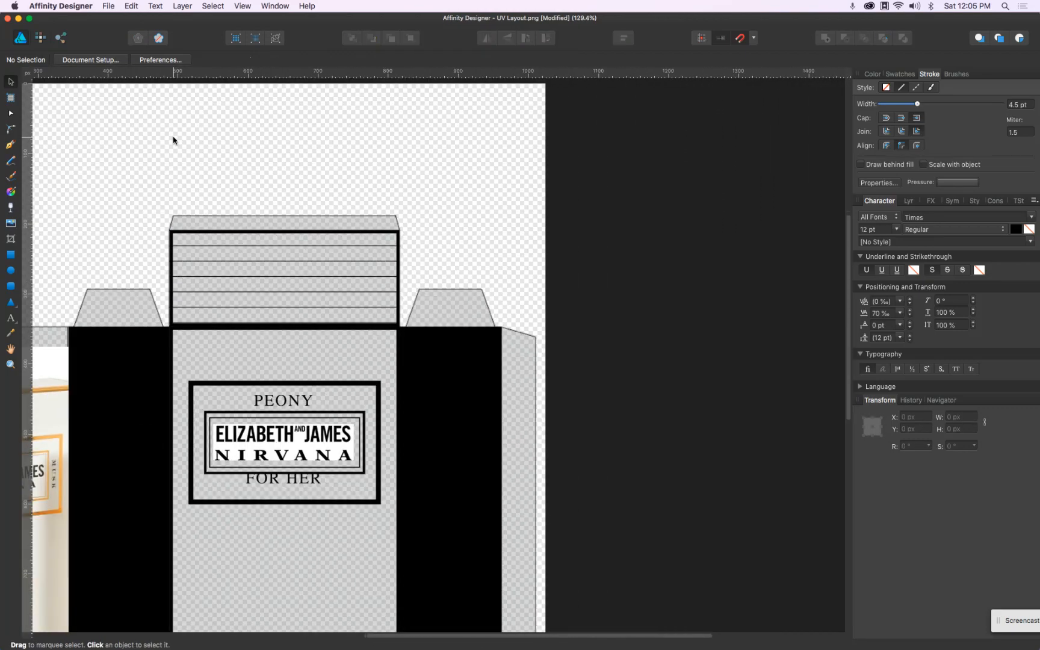
Widen the left black rectangle to about 146 px so its outer edge covers the fold line beside the reference photo
{"action": "left_click_drag", "start_coordinate": [116, 180], "coordinate": [420, 158]}
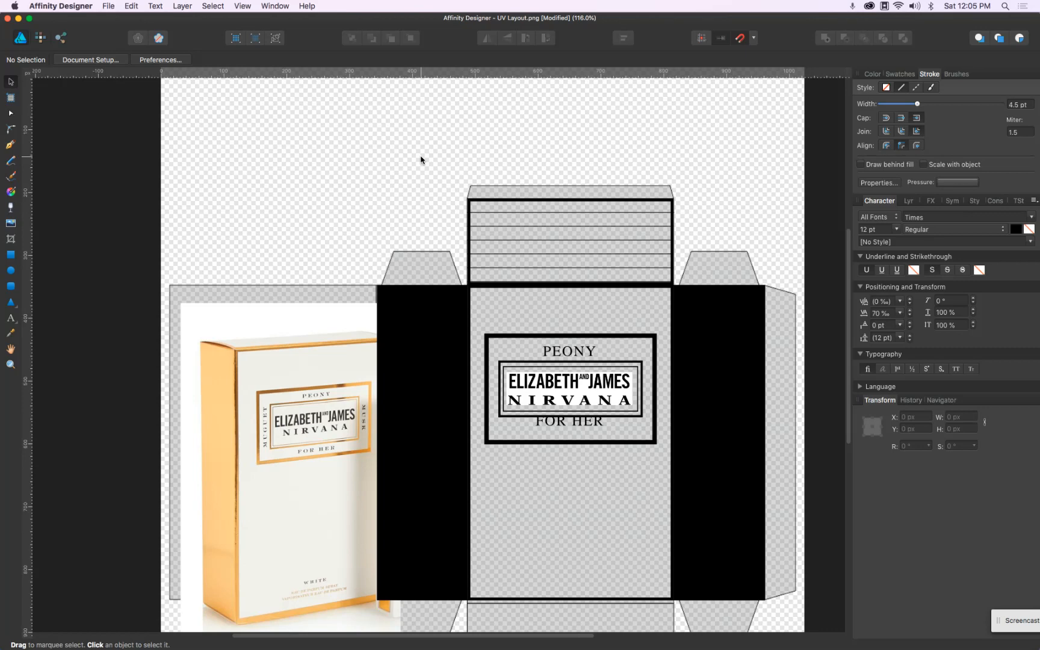
{"action": "scroll", "coordinate": [425, 265], "scroll_direction": "up", "scroll_amount": 5}
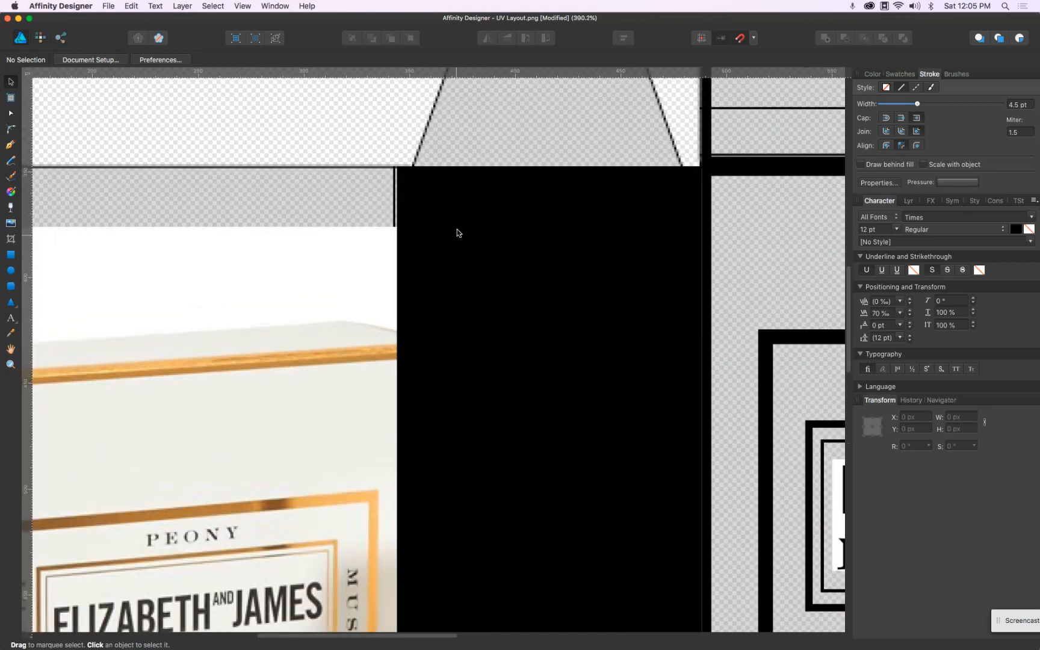
{"action": "left_click", "coordinate": [457, 228]}
{"action": "scroll", "coordinate": [443, 353], "scroll_direction": "down", "scroll_amount": 2}
{"action": "scroll", "coordinate": [435, 473], "scroll_direction": "down", "scroll_amount": 3}
{"action": "scroll", "coordinate": [435, 474], "scroll_direction": "up", "scroll_amount": 3}
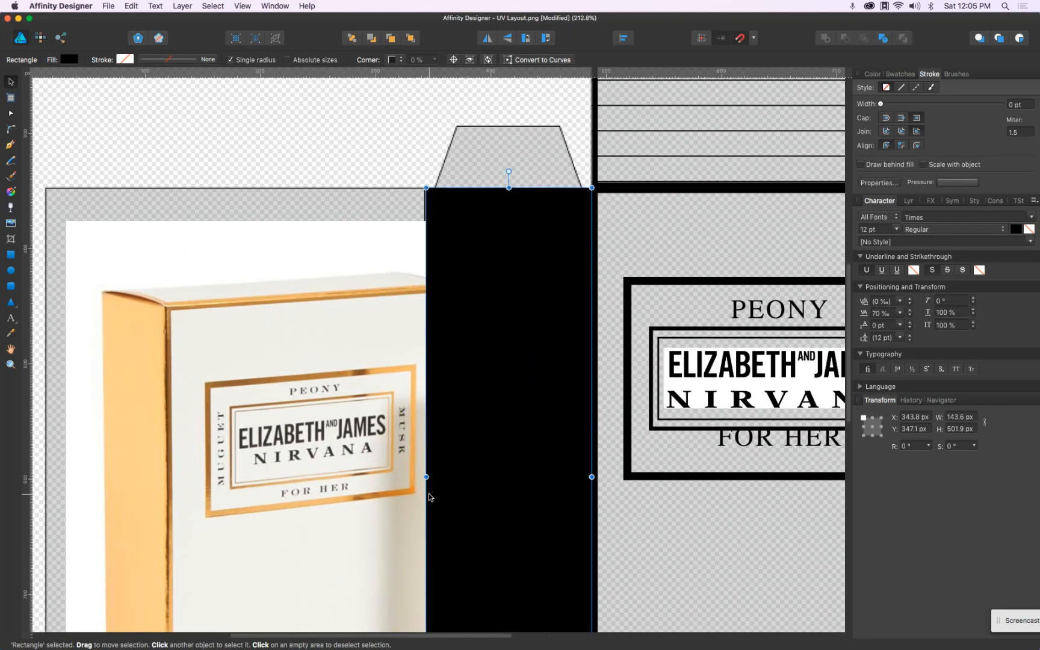
{"action": "left_click_drag", "start_coordinate": [427, 476], "coordinate": [424, 477]}
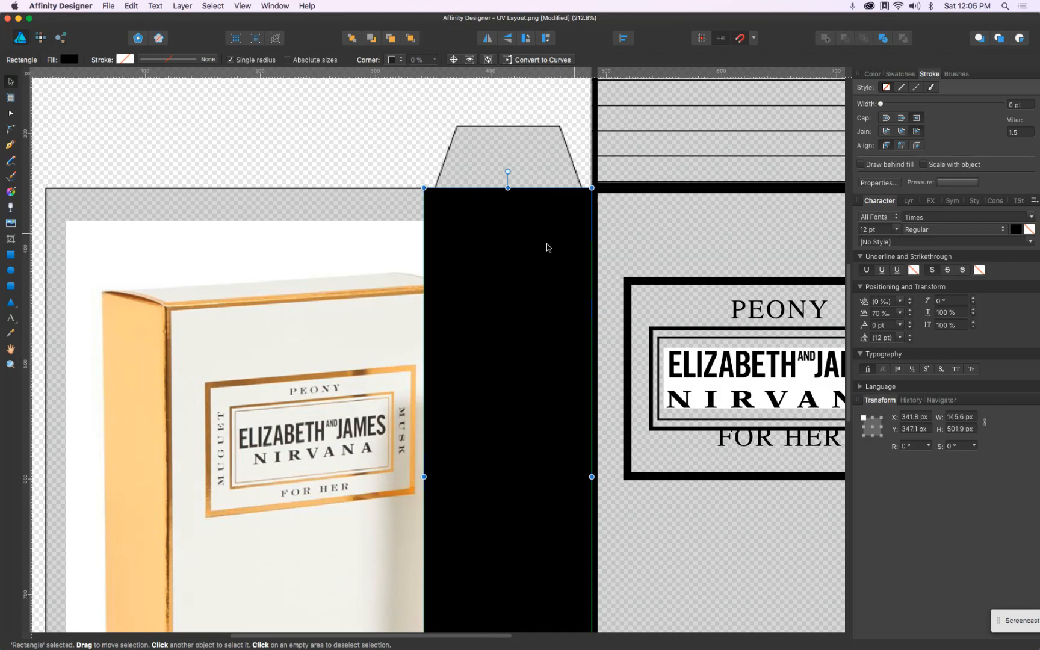
Copy the front panel's outlined rectangle onto the far-left panel, aligned with the left black rectangle and the panel's upper edge
{"action": "left_click_drag", "start_coordinate": [626, 235], "coordinate": [211, 242]}
{"action": "left_click_drag", "start_coordinate": [706, 214], "coordinate": [743, 237]}
{"action": "left_click_drag", "start_coordinate": [380, 283], "coordinate": [676, 244]}
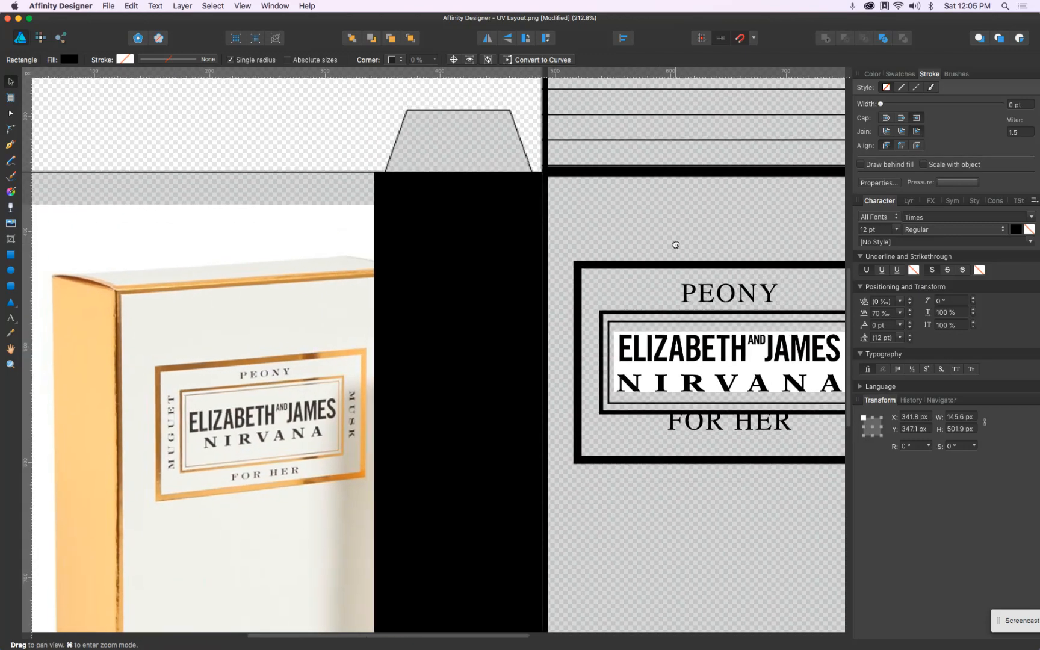
{"action": "scroll", "coordinate": [669, 243], "scroll_direction": "down", "scroll_amount": 3}
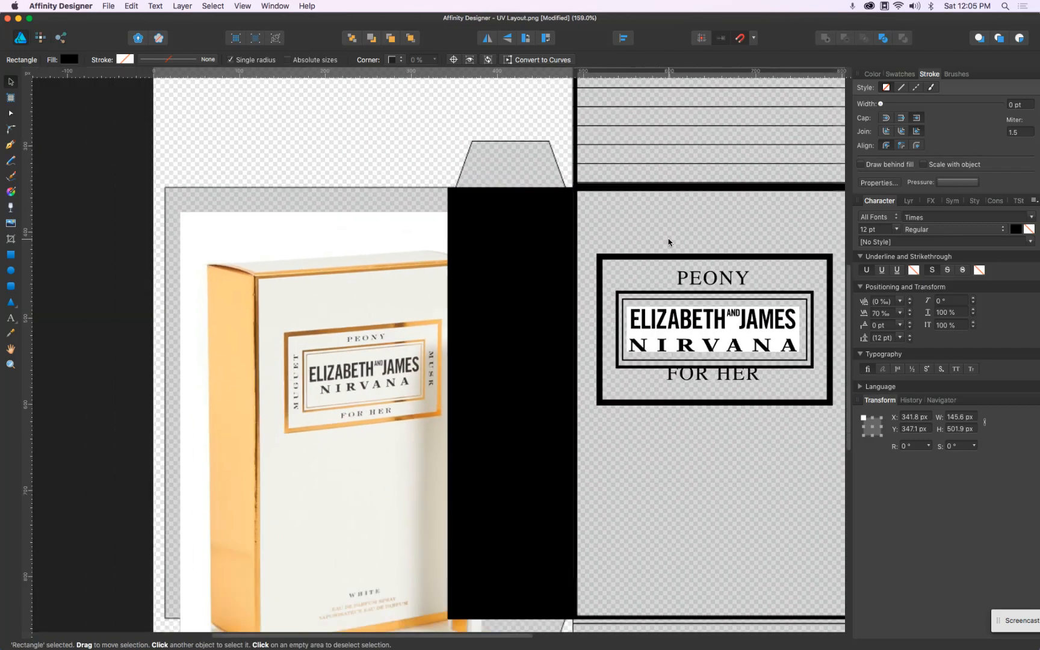
{"action": "left_click", "coordinate": [577, 201]}
{"action": "left_click", "coordinate": [576, 201]}
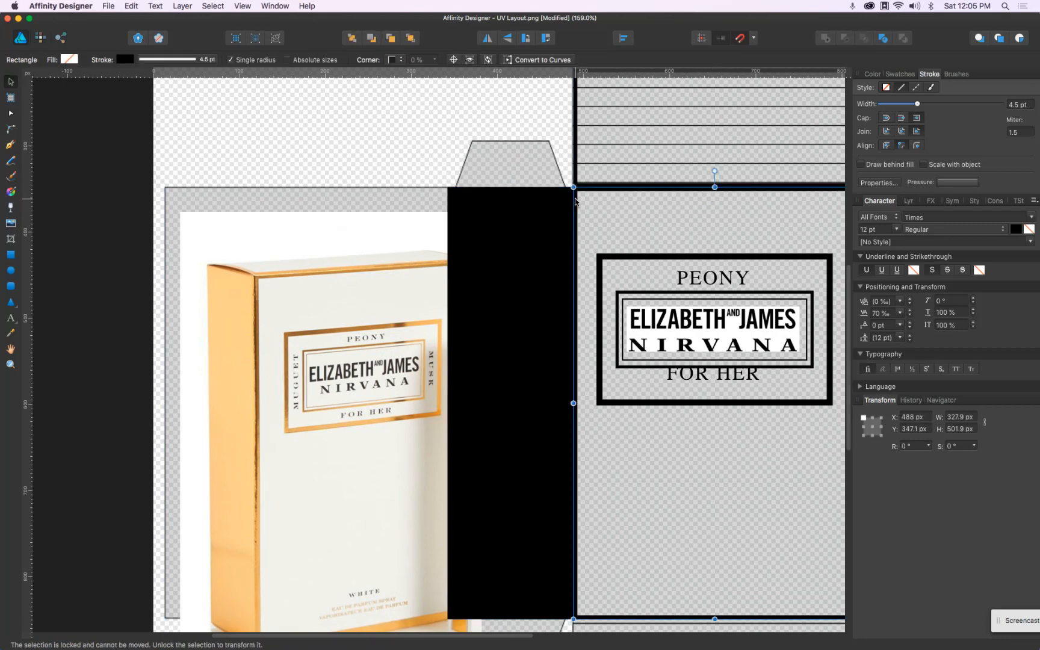
{"action": "scroll", "coordinate": [575, 201], "scroll_direction": "down", "scroll_amount": 3}
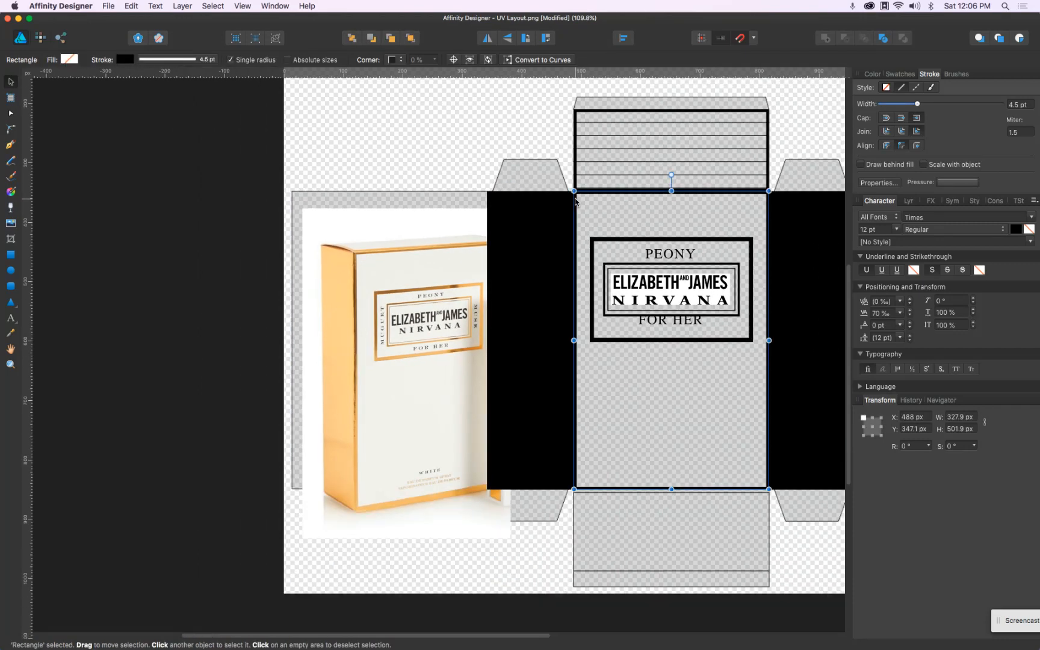
{"action": "left_click_drag", "start_coordinate": [576, 201], "coordinate": [291, 205]}
{"action": "scroll", "coordinate": [505, 191], "scroll_direction": "up", "scroll_amount": 10}
{"action": "left_click_drag", "start_coordinate": [449, 217], "coordinate": [442, 204]}
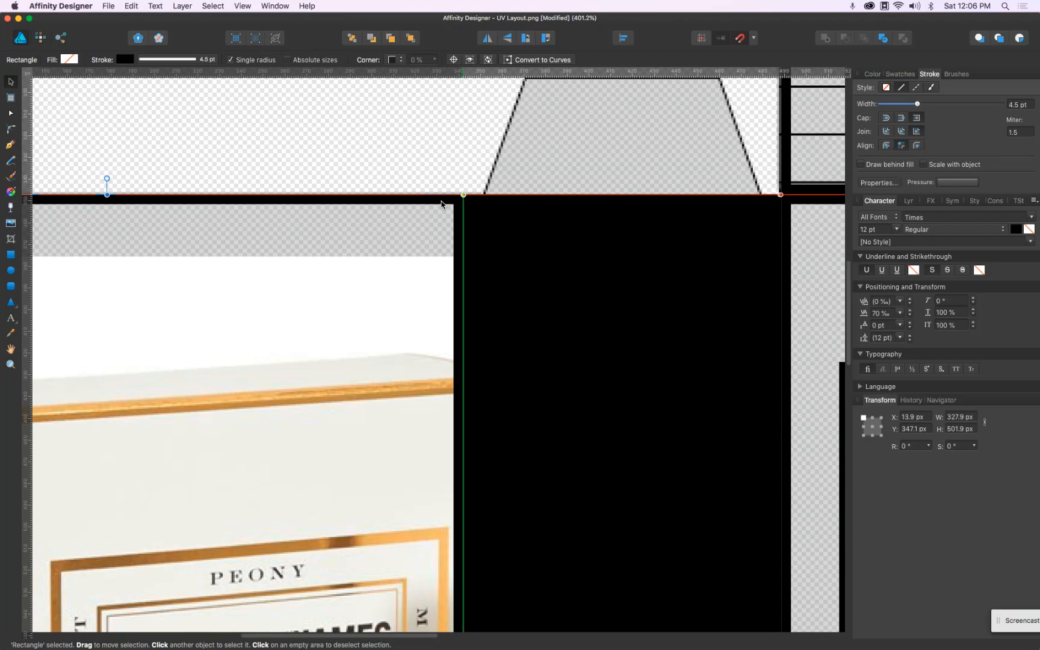
{"action": "scroll", "coordinate": [392, 168], "scroll_direction": "down", "scroll_amount": 5}
{"action": "scroll", "coordinate": [71, 214], "scroll_direction": "up", "scroll_amount": 6}
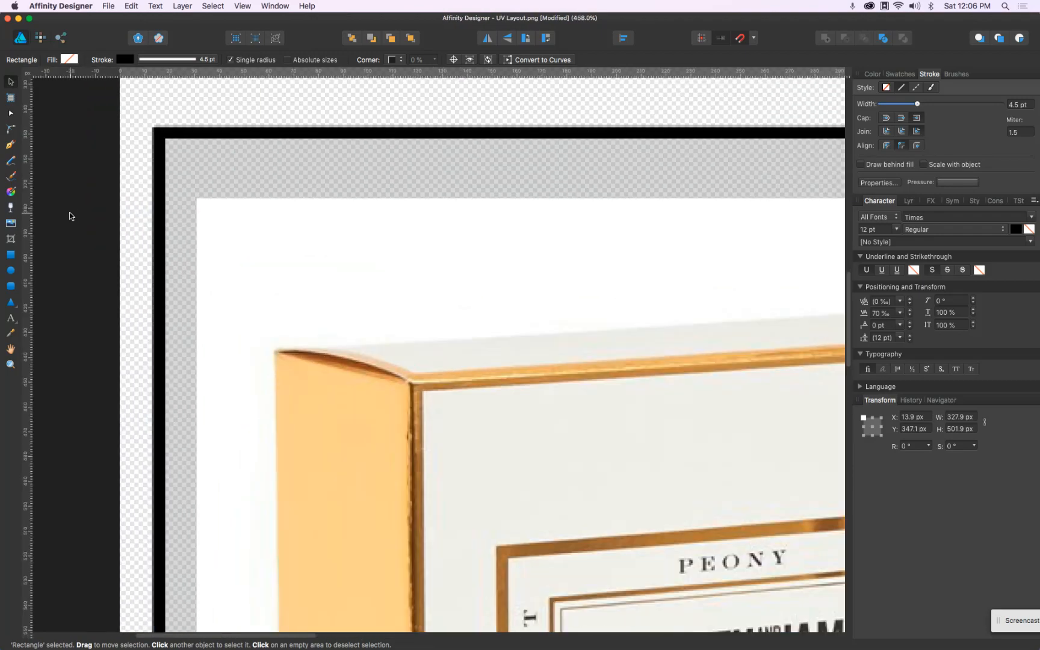
Copy the lid panel's outlined rectangle onto the base panel below the front panel and deselect it
{"action": "scroll", "coordinate": [69, 211], "scroll_direction": "down", "scroll_amount": 8}
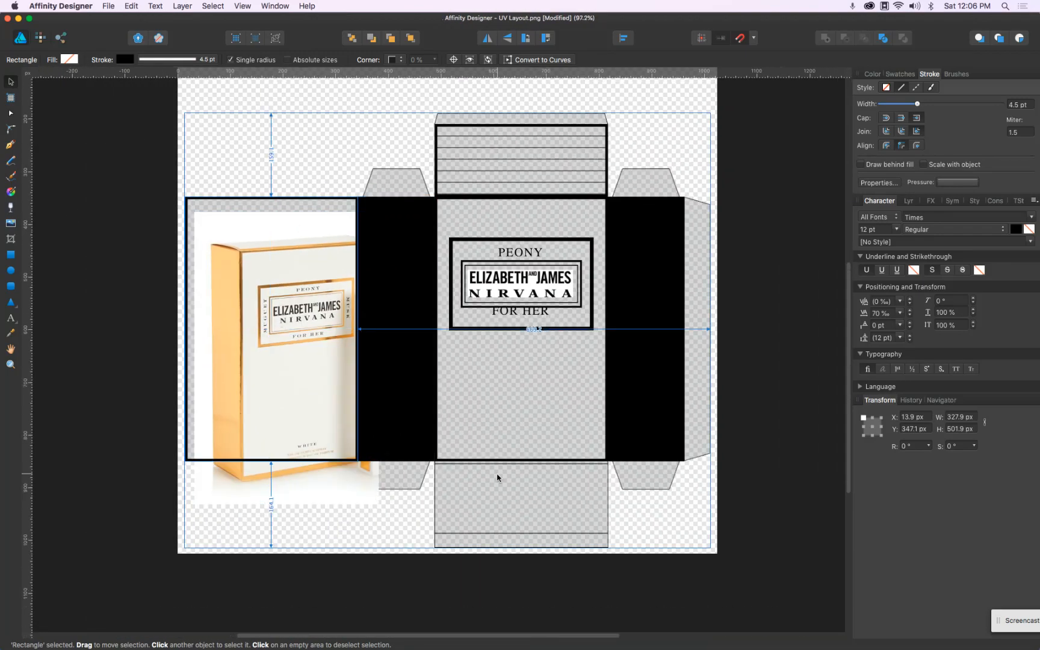
{"action": "scroll", "coordinate": [497, 481], "scroll_direction": "up", "scroll_amount": 3}
{"action": "scroll", "coordinate": [506, 365], "scroll_direction": "down", "scroll_amount": 2}
{"action": "scroll", "coordinate": [490, 290], "scroll_direction": "down", "scroll_amount": 1}
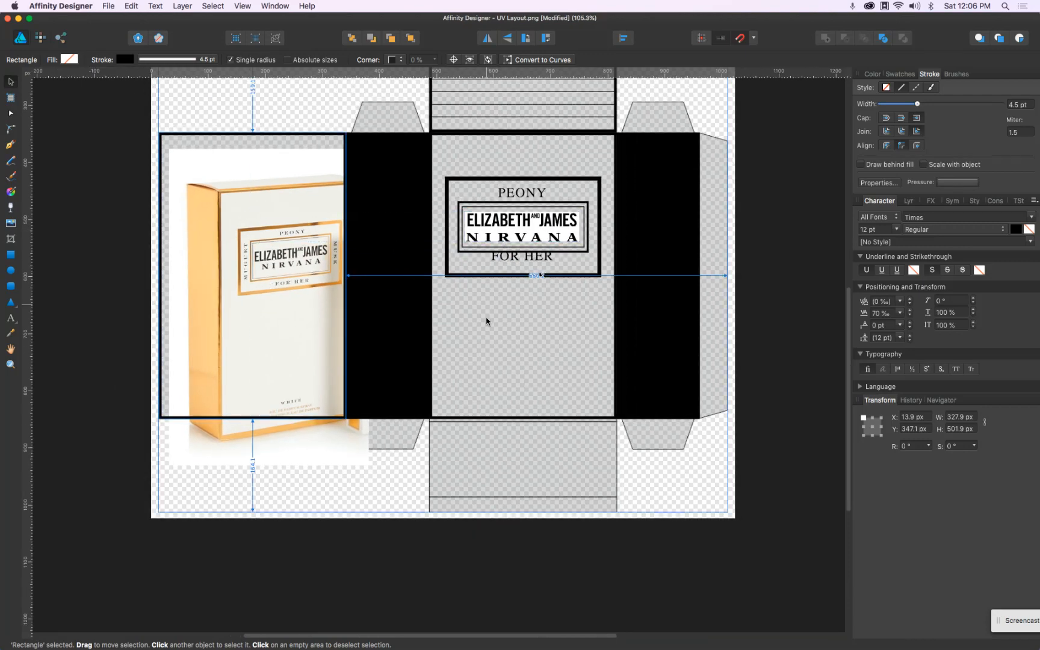
{"action": "left_click", "coordinate": [433, 123]}
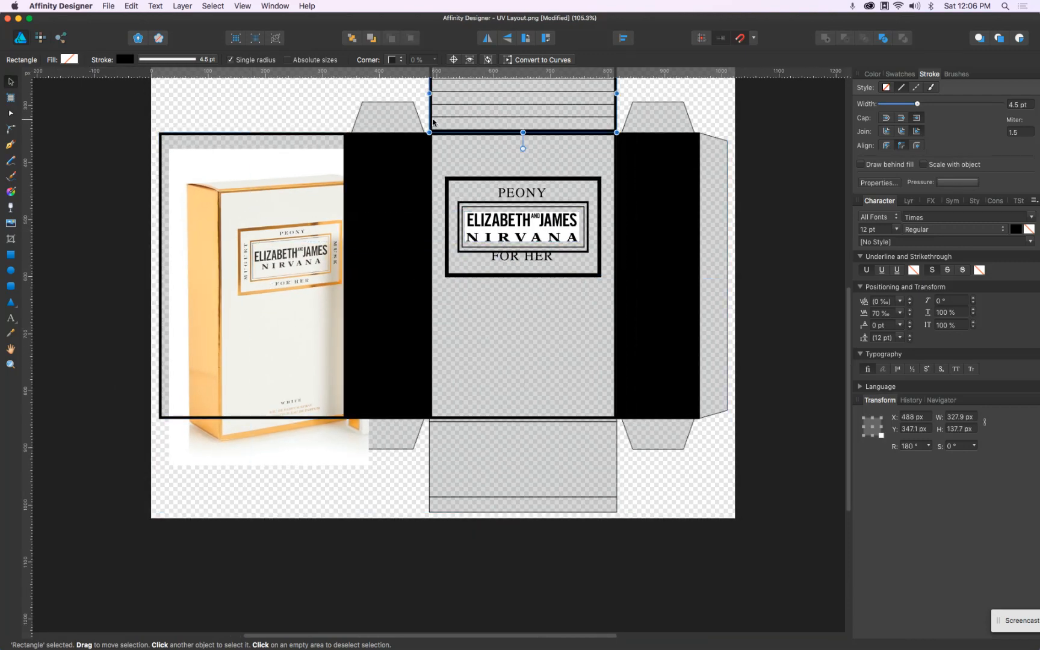
{"action": "left_click_drag", "start_coordinate": [432, 117], "coordinate": [431, 443]}
{"action": "left_click", "coordinate": [696, 569]}
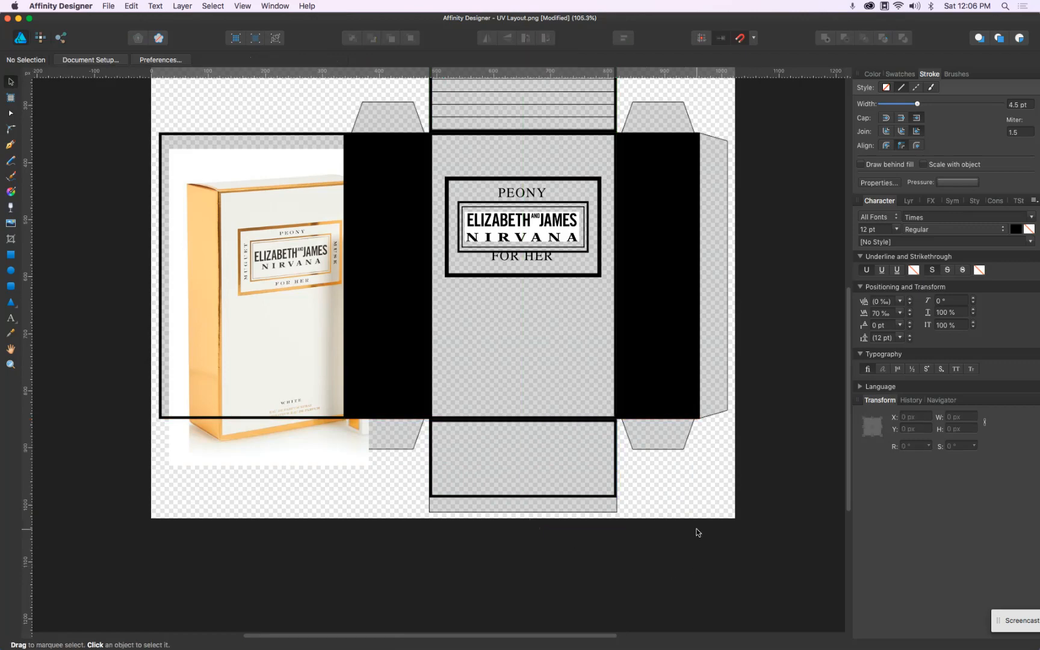
Extend both black side rectangles up and down over the small flaps, to about 613 px high, and deselect them
{"action": "scroll", "coordinate": [685, 523], "scroll_direction": "up", "scroll_amount": 5}
{"action": "scroll", "coordinate": [687, 524], "scroll_direction": "down", "scroll_amount": 5}
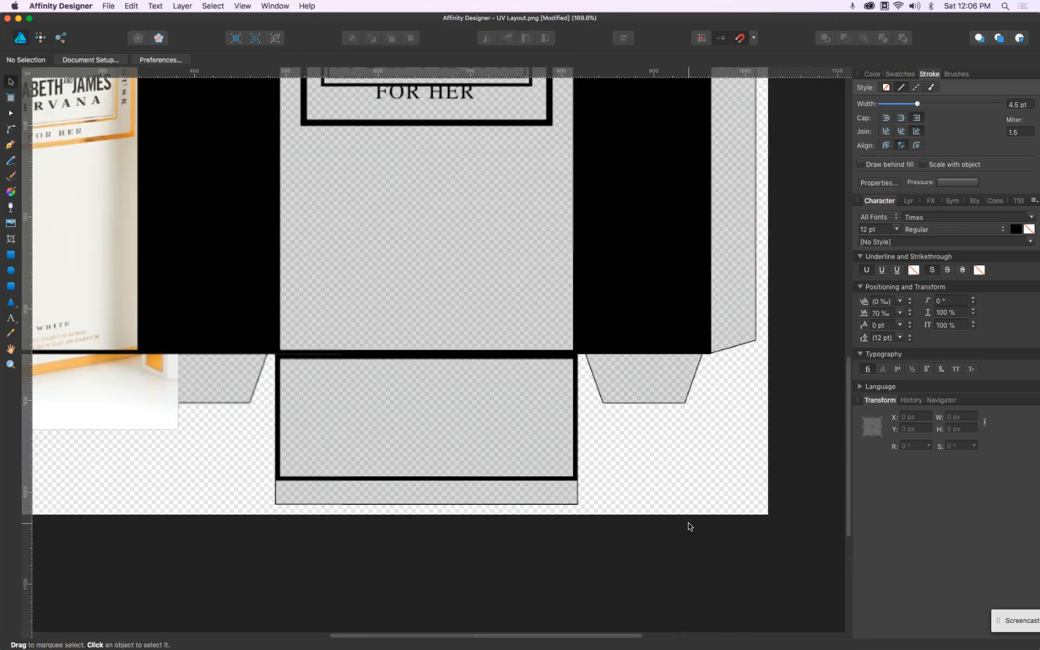
{"action": "scroll", "coordinate": [688, 523], "scroll_direction": "down", "scroll_amount": 1}
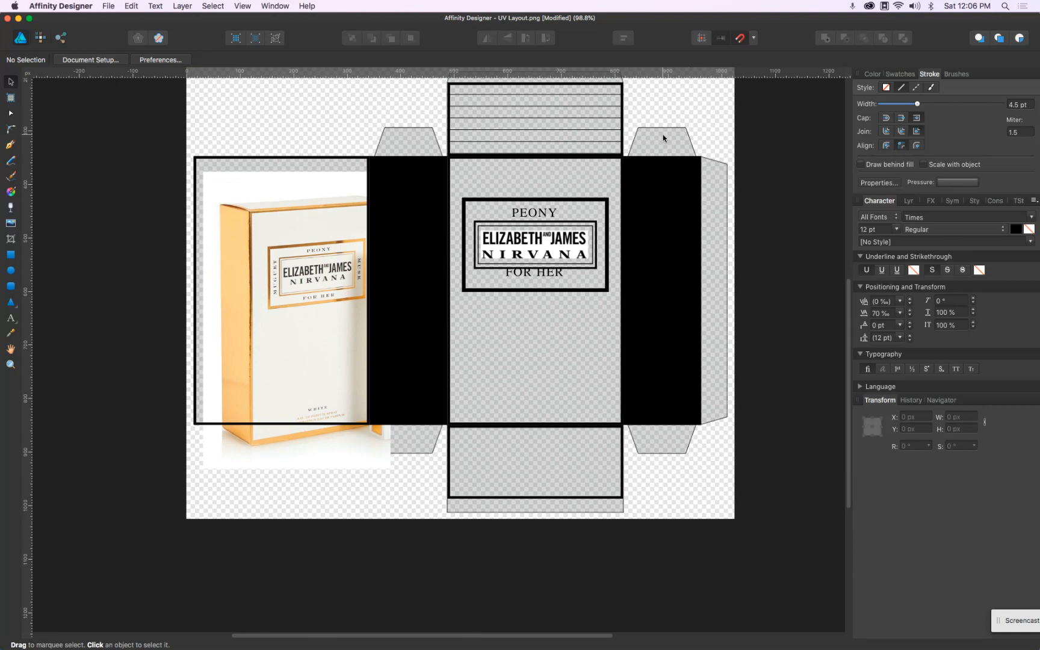
{"action": "left_click", "coordinate": [409, 190]}
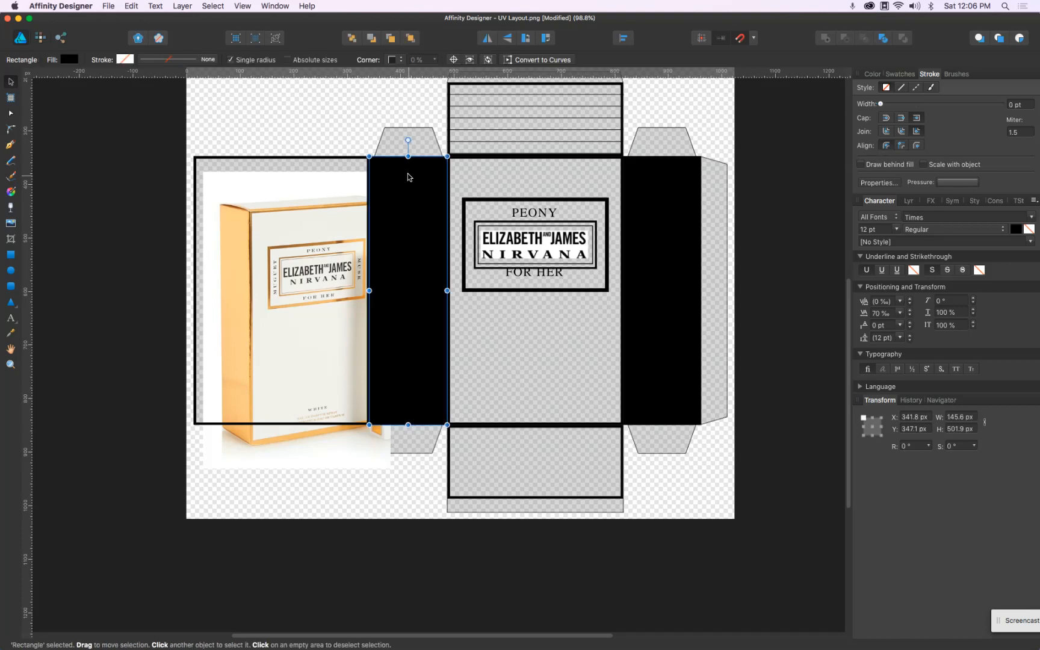
{"action": "left_click", "coordinate": [674, 189], "text": "shift"}
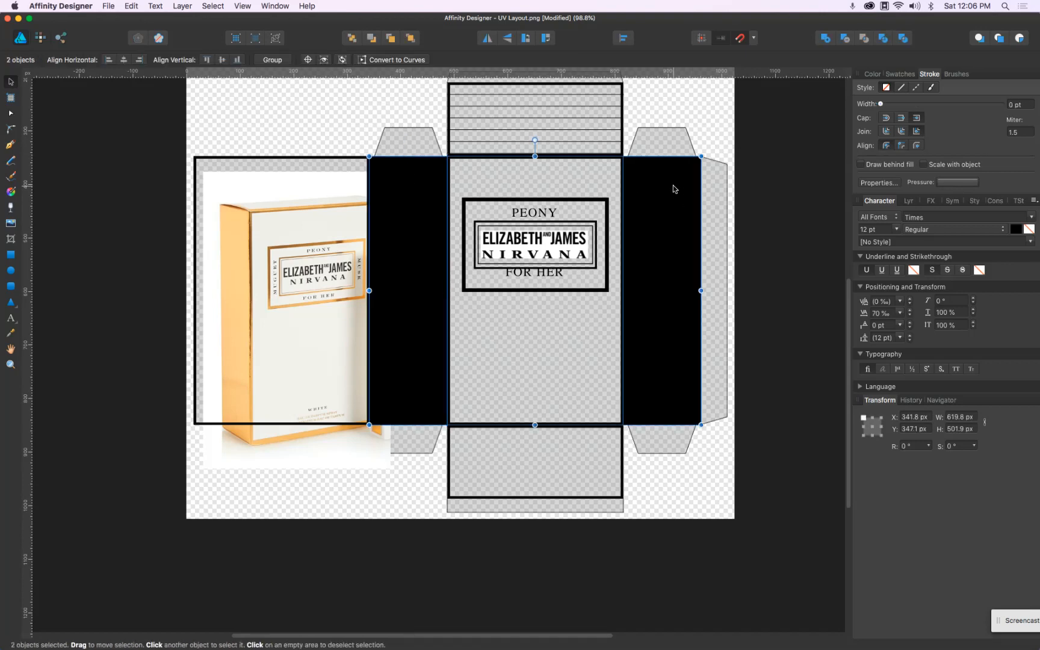
{"action": "left_click_drag", "start_coordinate": [535, 156], "coordinate": [536, 128]}
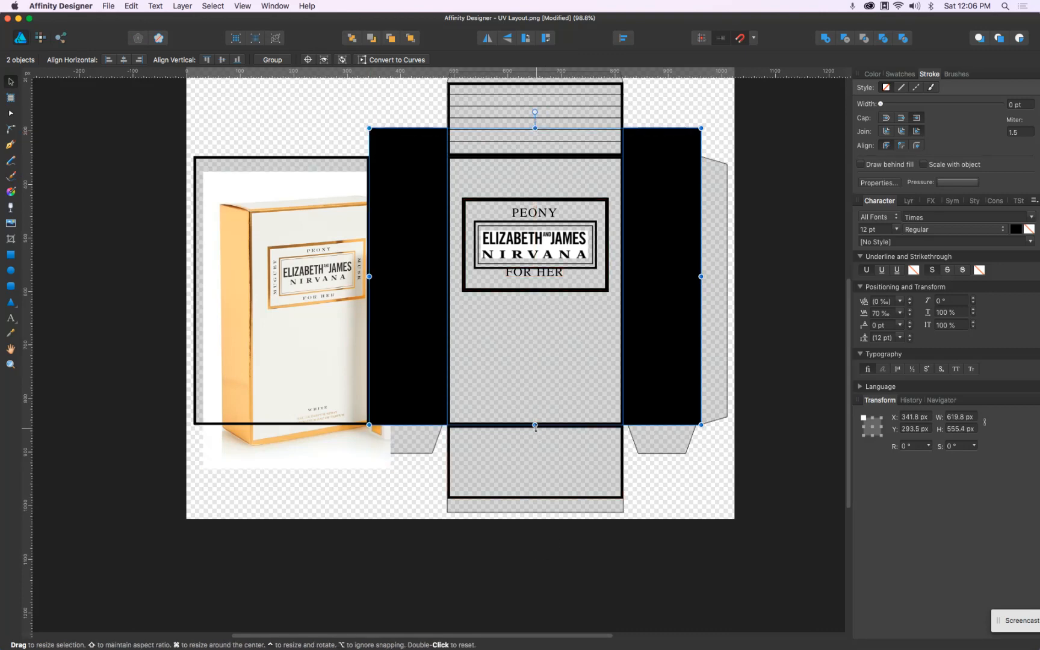
{"action": "left_click_drag", "start_coordinate": [535, 427], "coordinate": [534, 455]}
{"action": "left_click", "coordinate": [381, 498]}
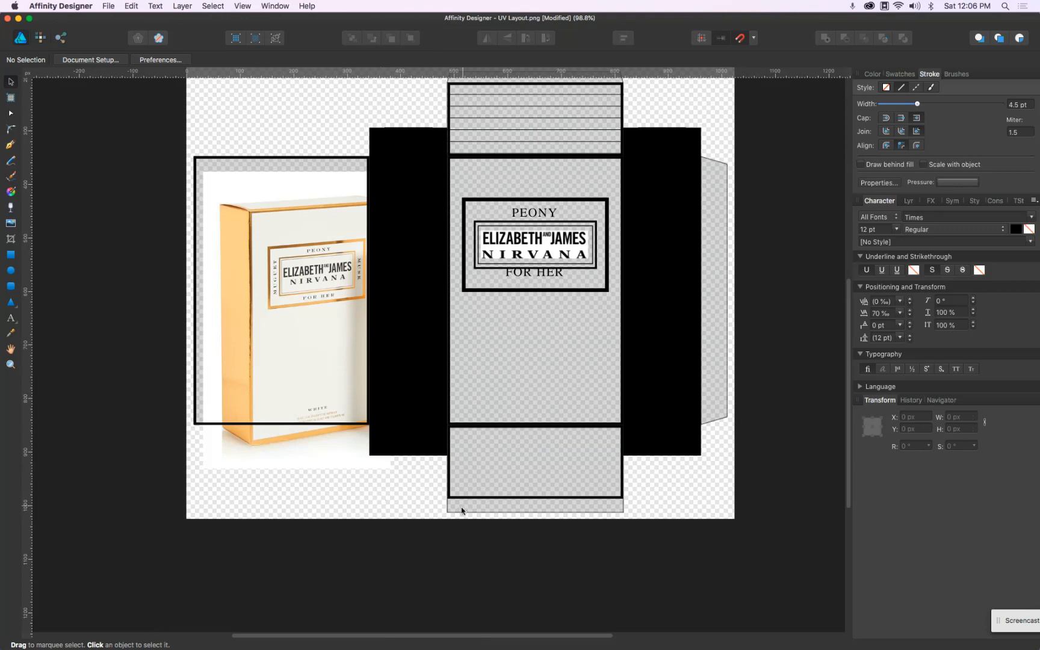
Widen the right black rectangle outward to cover the glue tab on the layout's outer edge and deselect it
{"action": "left_click", "coordinate": [666, 281]}
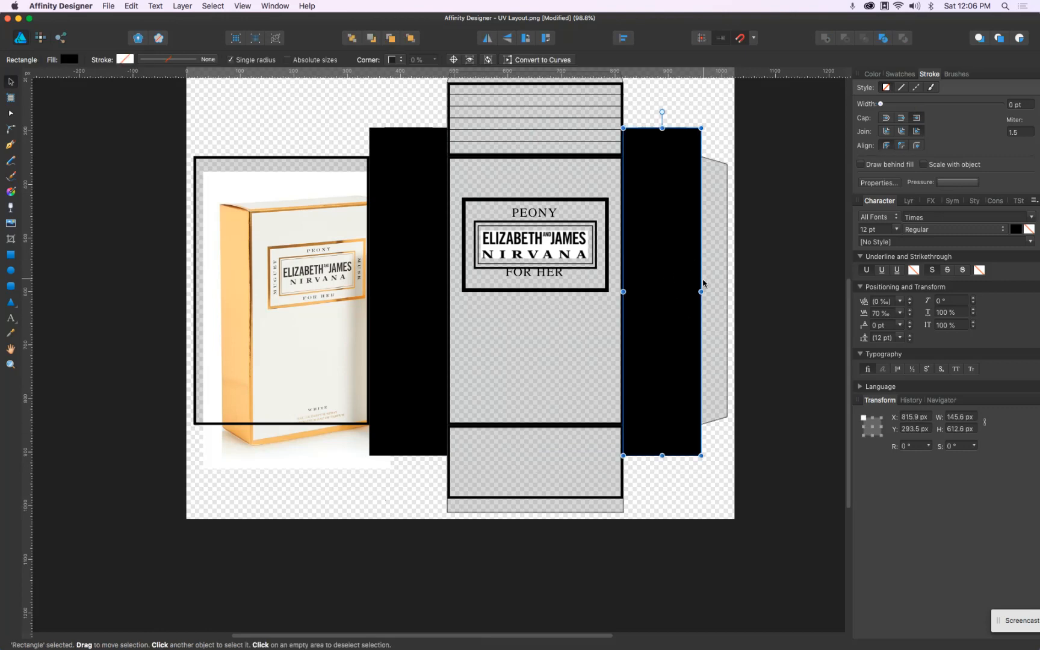
{"action": "left_click_drag", "start_coordinate": [701, 291], "coordinate": [728, 292]}
{"action": "left_click", "coordinate": [727, 511]}
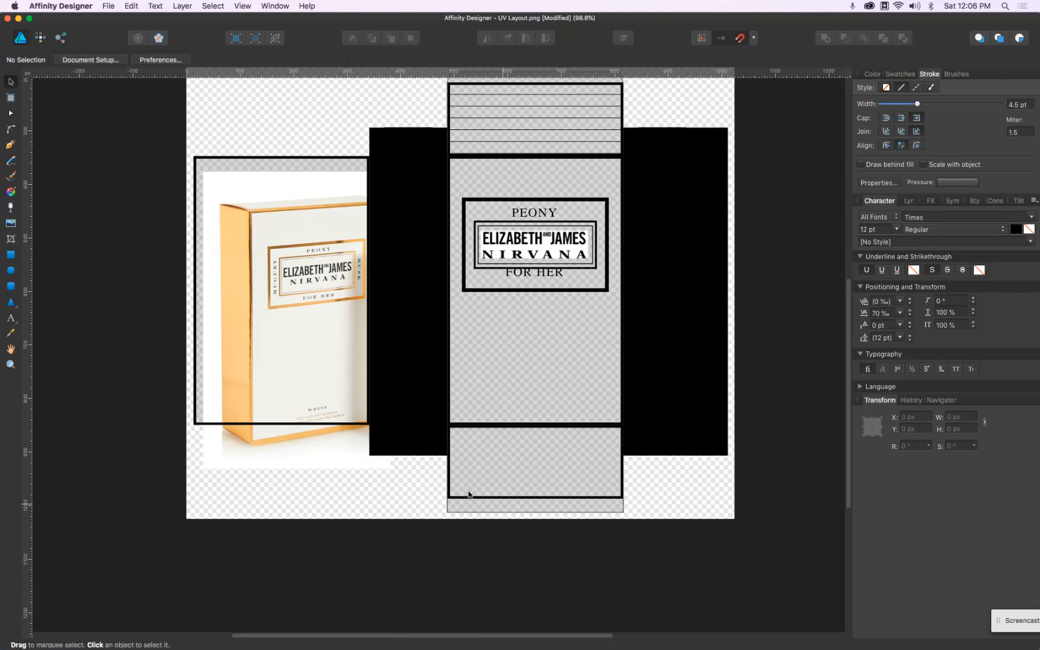
Draw a rectangle about 328 x 33 px over the tab below the base panel and swap its black stroke to the fill
{"action": "left_click", "coordinate": [11, 255]}
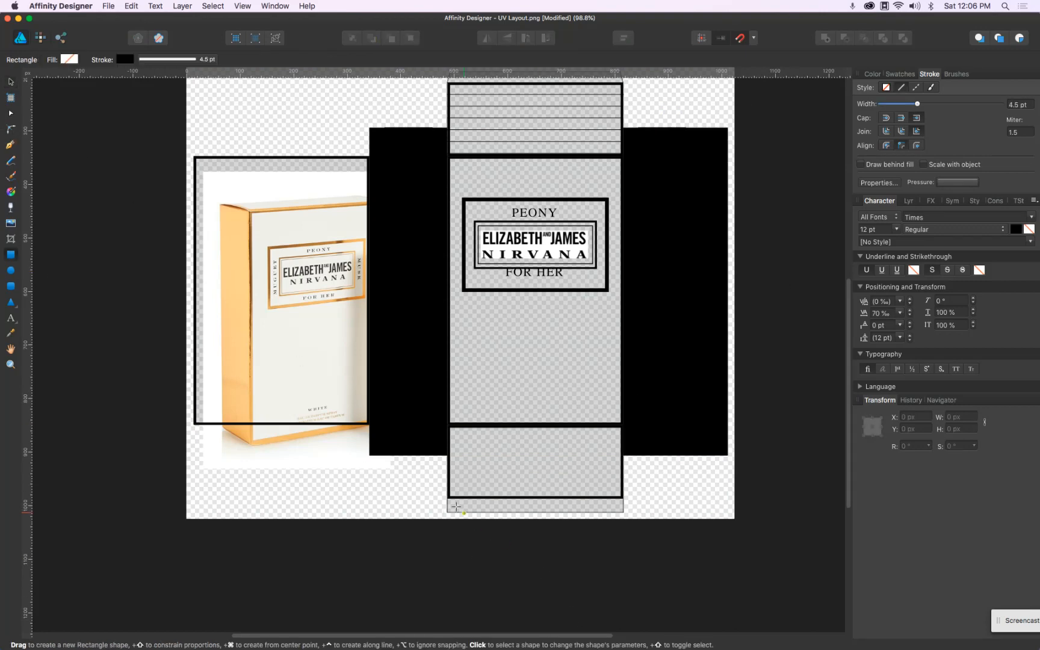
{"action": "left_click_drag", "start_coordinate": [448, 499], "coordinate": [623, 517]}
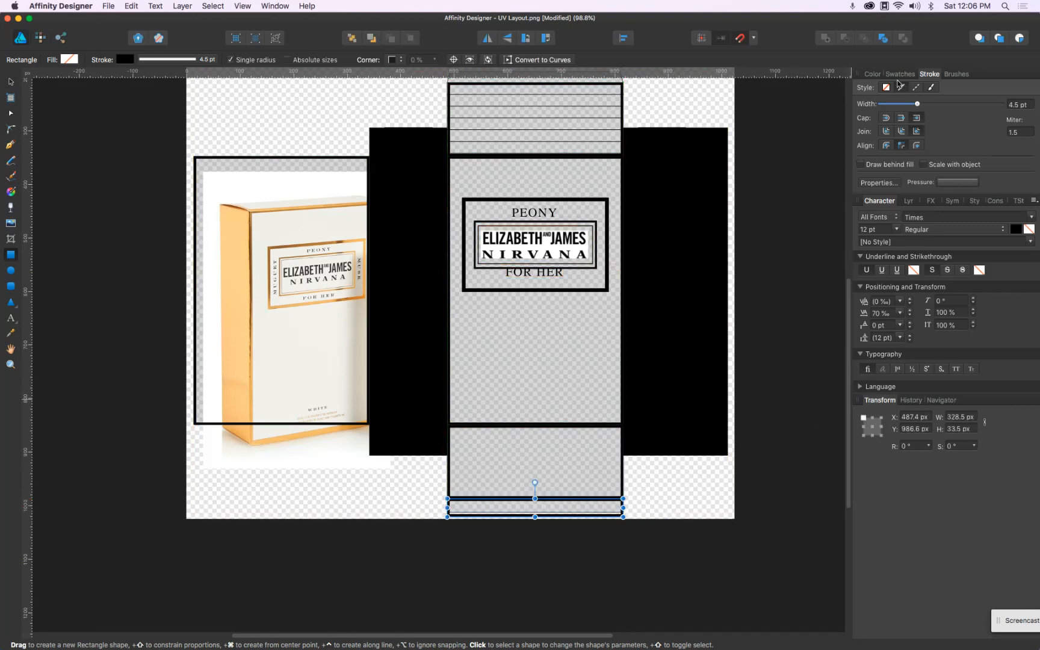
{"action": "left_click", "coordinate": [872, 74]}
{"action": "left_click", "coordinate": [874, 87]}
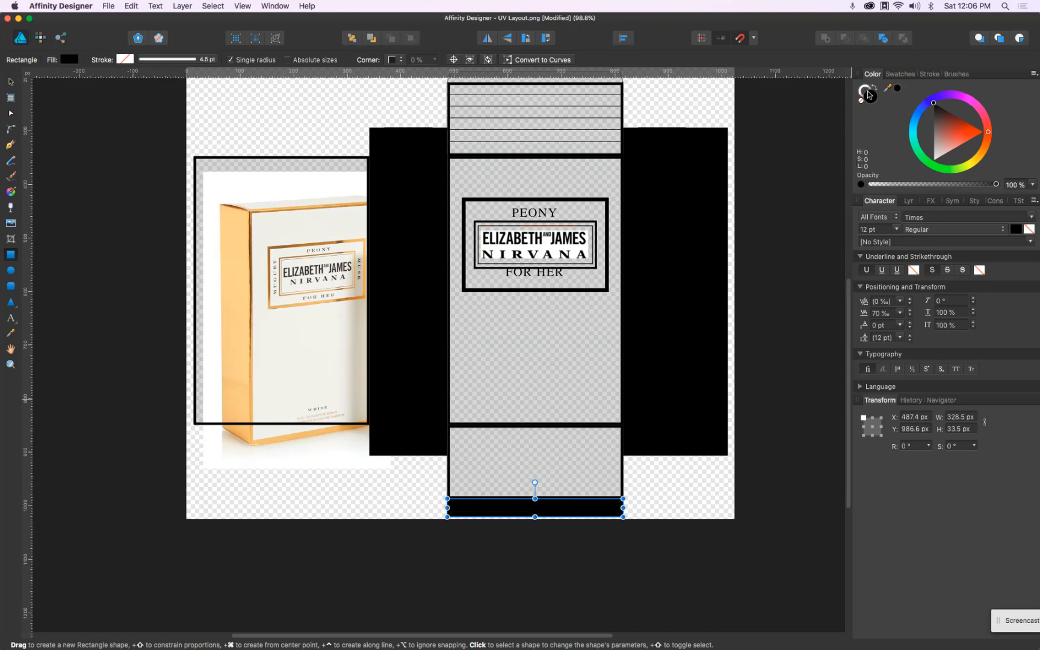
{"action": "left_click", "coordinate": [12, 83]}
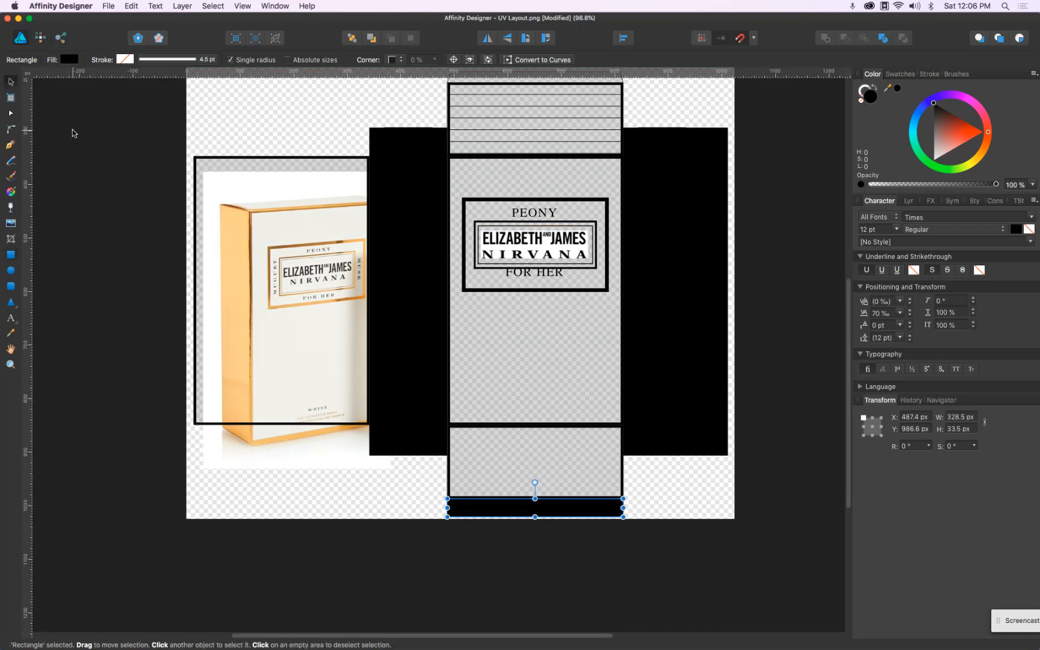
{"action": "left_click", "coordinate": [73, 130]}
Copy the black strip from below the base panel onto the tab above the lid panel and deselect it
{"action": "scroll", "coordinate": [114, 171], "scroll_direction": "up", "scroll_amount": 2}
{"action": "scroll", "coordinate": [114, 171], "scroll_direction": "down", "scroll_amount": 4}
{"action": "left_click_drag", "start_coordinate": [282, 218], "coordinate": [260, 301]}
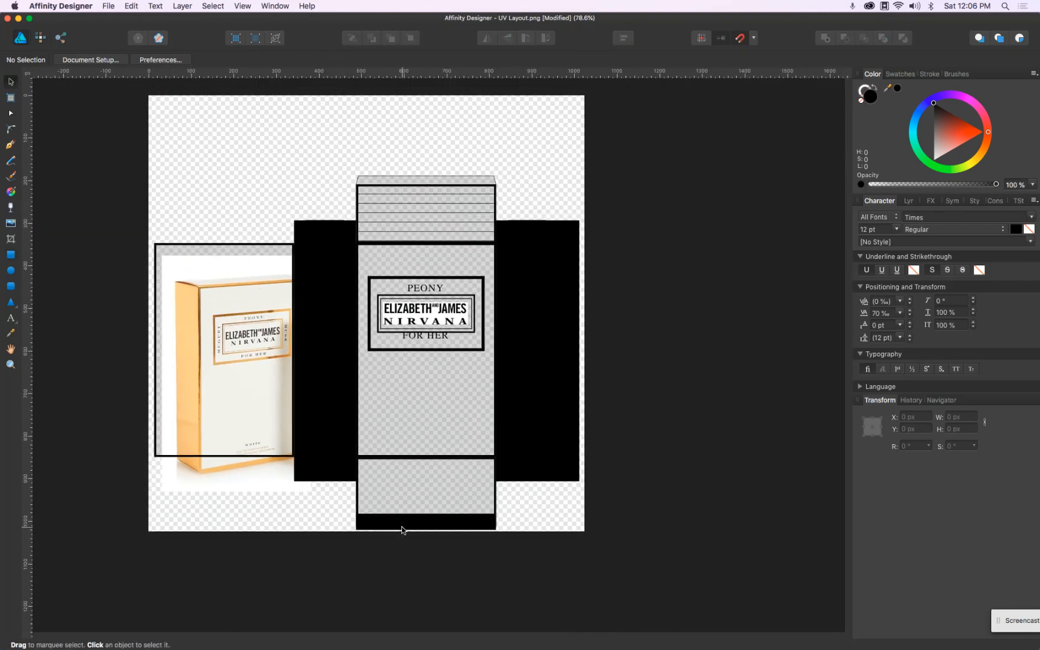
{"action": "left_click", "coordinate": [402, 524]}
{"action": "left_click_drag", "start_coordinate": [401, 525], "coordinate": [401, 181]}
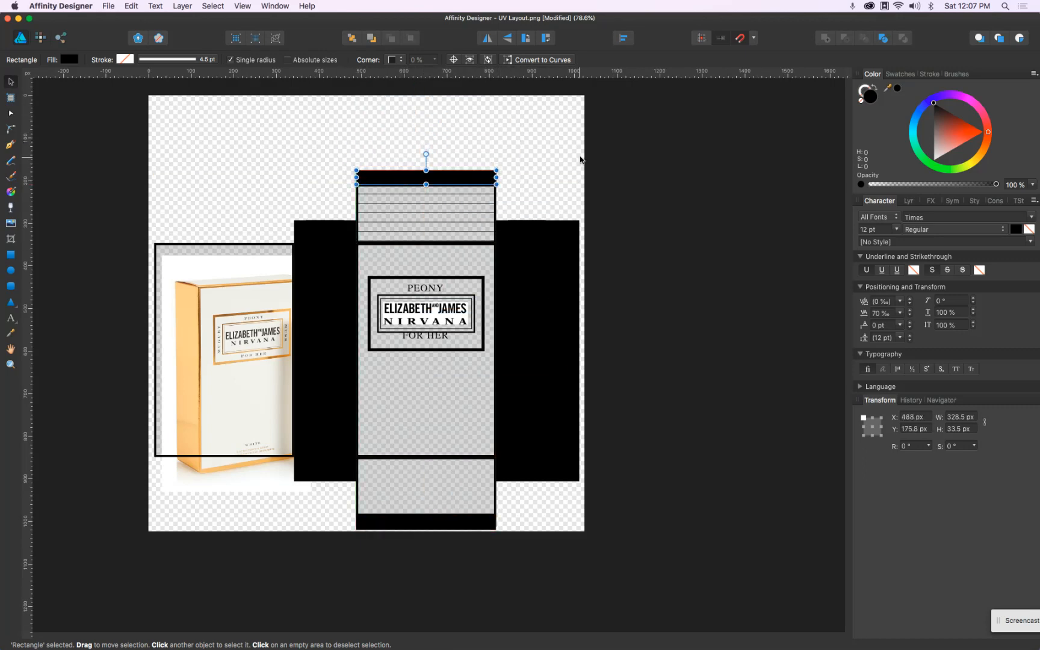
{"action": "left_click", "coordinate": [580, 158]}
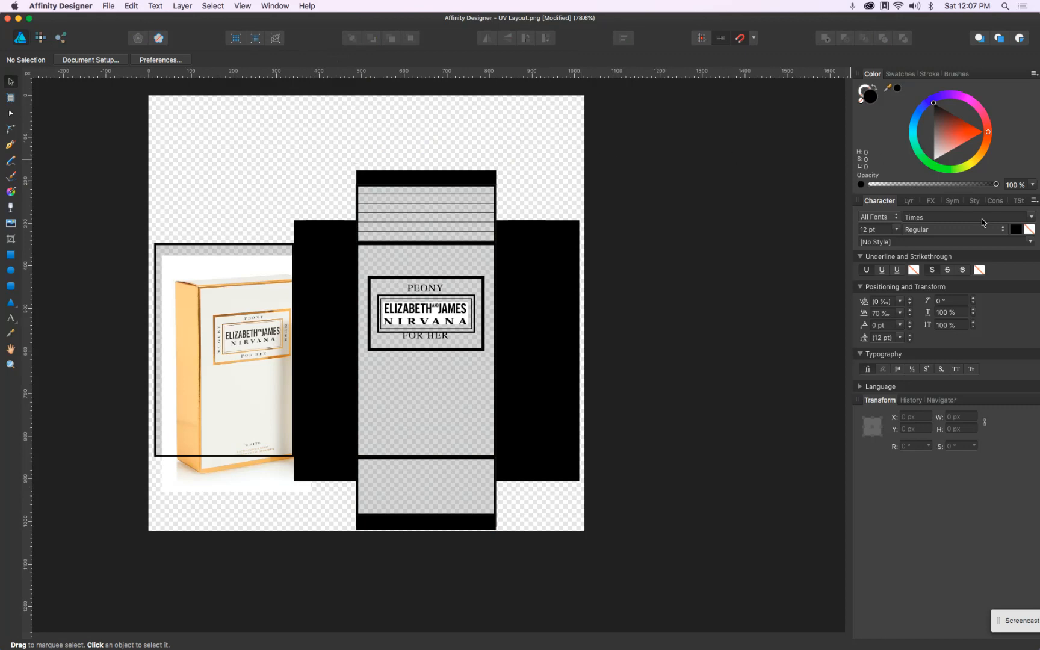
Hide the UV layout background and the box reference photo, moving the photo directly above the background in the layer stack
{"action": "left_click", "coordinate": [910, 201]}
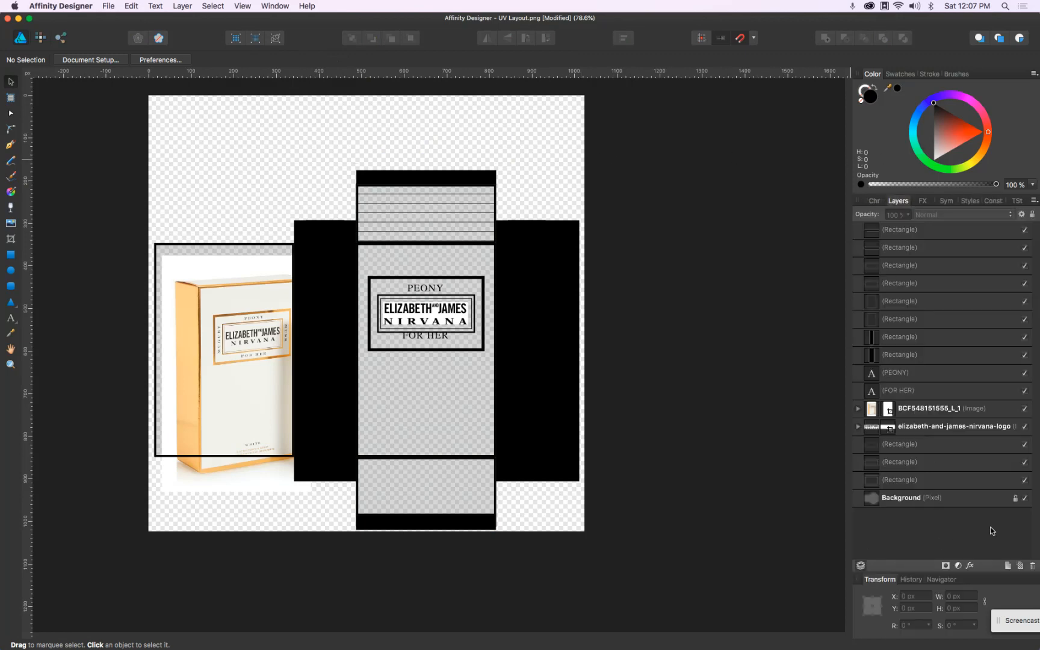
{"action": "left_click", "coordinate": [1025, 499]}
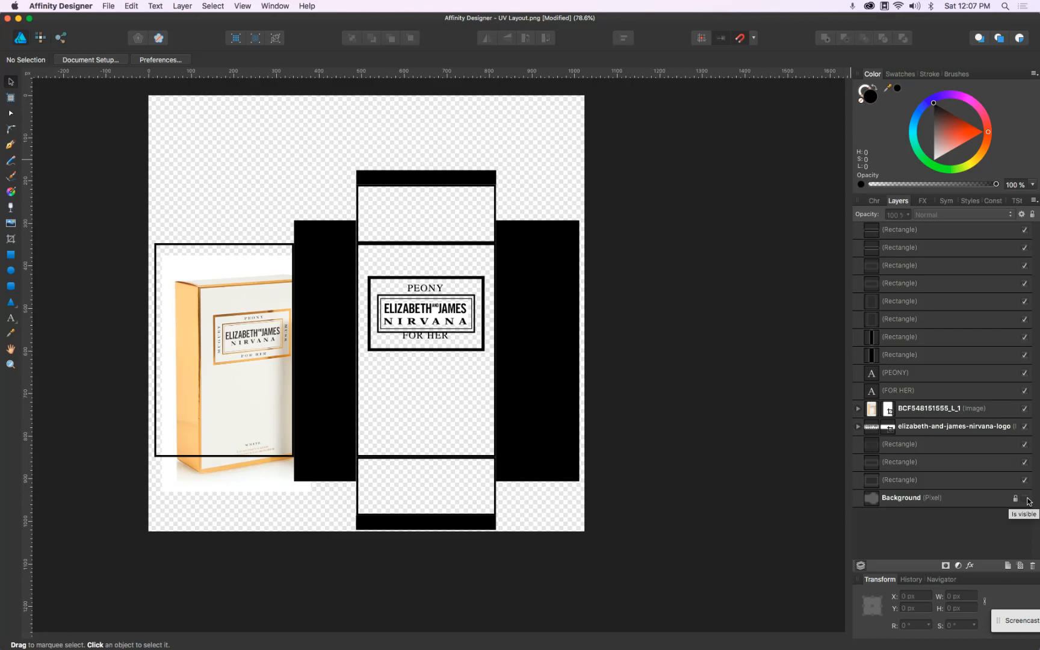
{"action": "left_click_drag", "start_coordinate": [921, 409], "coordinate": [915, 490]}
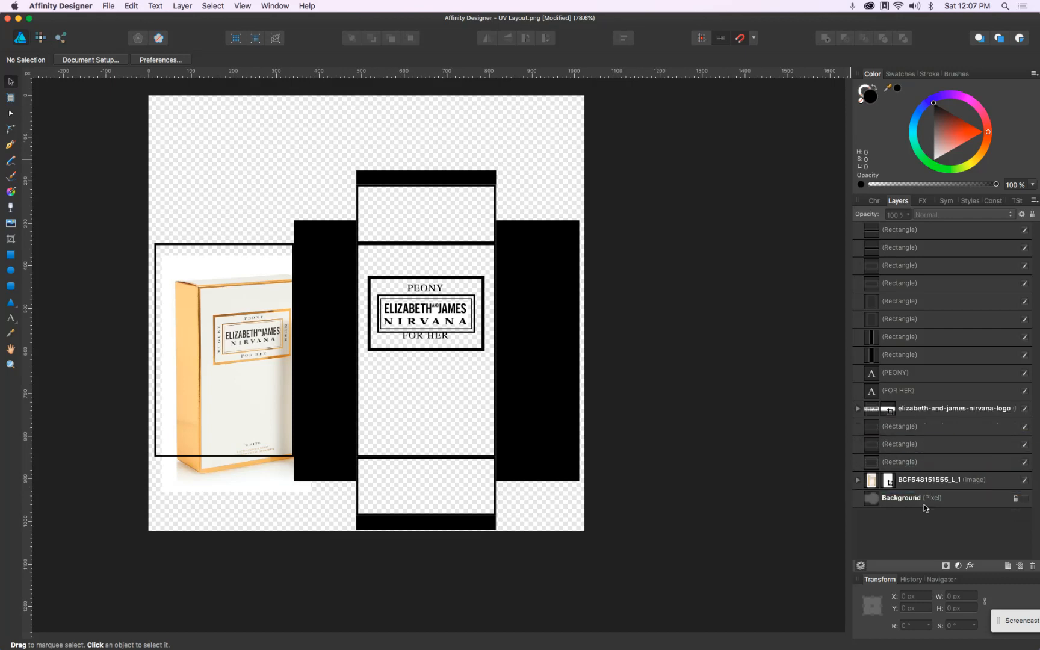
{"action": "left_click", "coordinate": [1025, 481]}
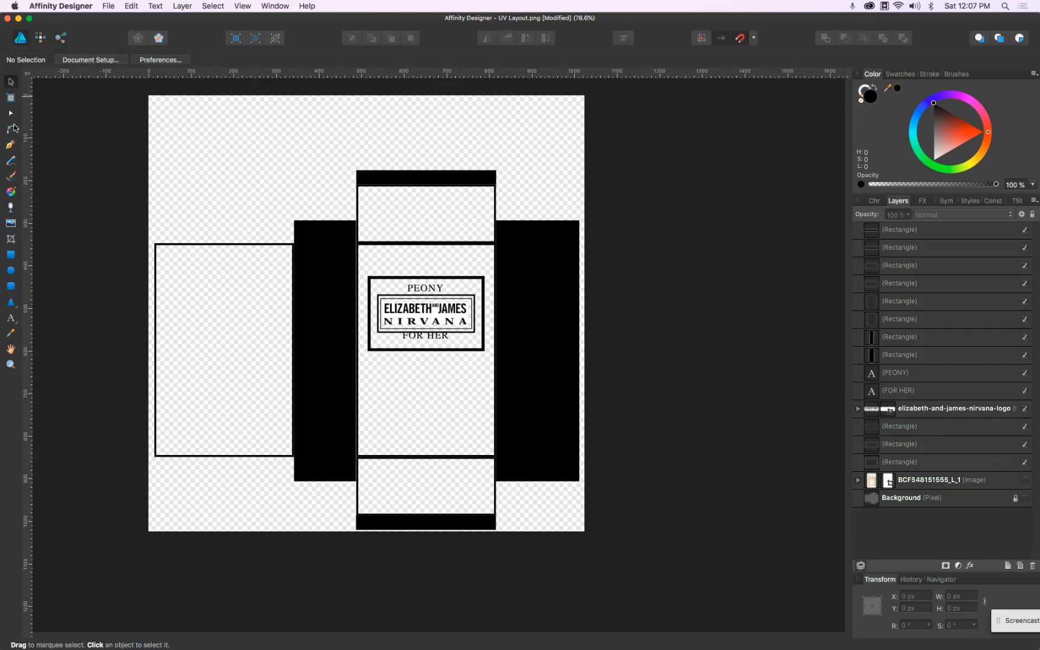
Draw a 1024 x 1024 px rectangle over the whole canvas, place it beneath the artwork layers and fill it white
{"action": "left_click", "coordinate": [11, 257]}
{"action": "mouse_move", "coordinate": [149, 96]}
{"action": "left_mouse_down"}
{"action": "mouse_move", "coordinate": [442, 404]}
{"action": "mouse_move", "coordinate": [585, 532]}
{"action": "left_mouse_up"}
{"action": "mouse_move", "coordinate": [900, 230]}
{"action": "left_mouse_down"}
{"action": "mouse_move", "coordinate": [936, 476]}
{"action": "mouse_move", "coordinate": [921, 494]}
{"action": "mouse_move", "coordinate": [838, 484]}
{"action": "mouse_move", "coordinate": [870, 491]}
{"action": "left_mouse_up"}
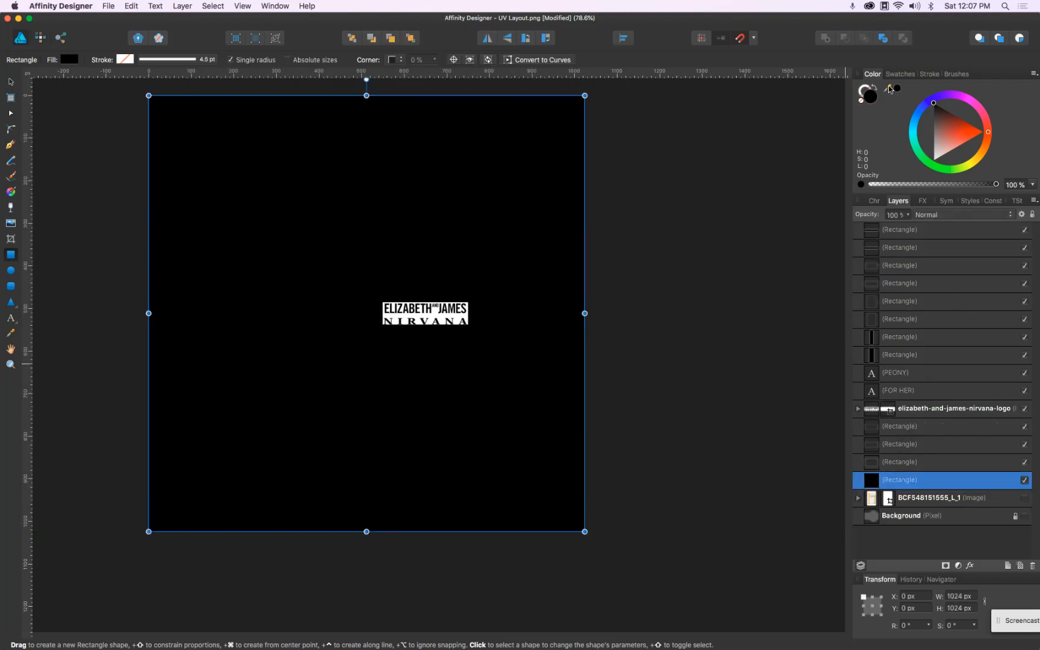
{"action": "left_click_drag", "start_coordinate": [943, 154], "coordinate": [921, 180]}
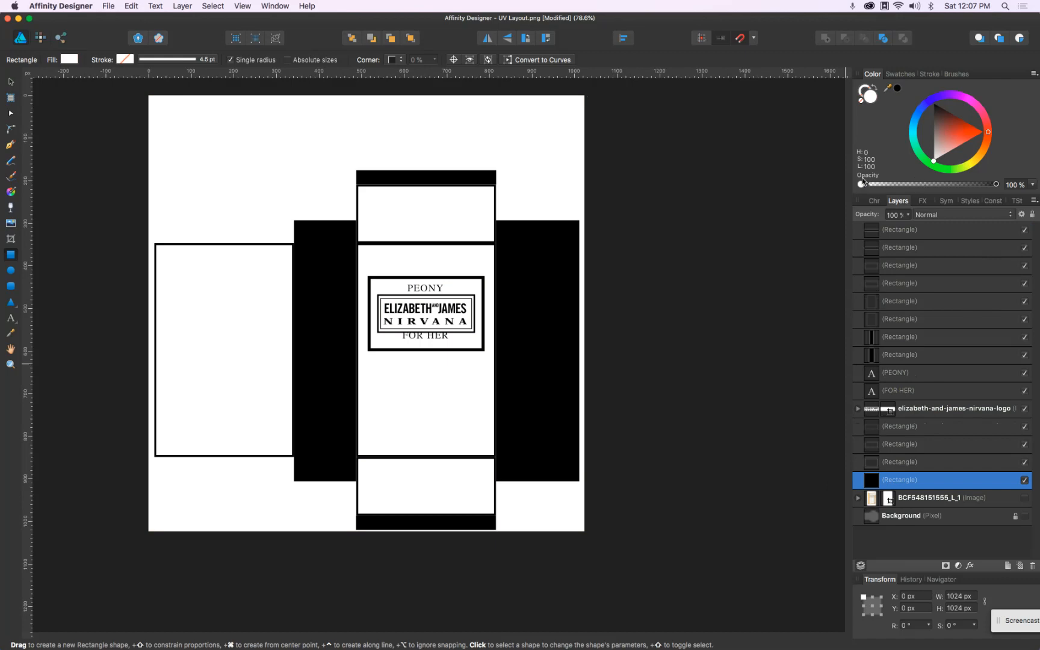
Widen the left black side rectangle to about 146.3 px to close the gap beside the front panel
{"action": "scroll", "coordinate": [325, 289], "scroll_direction": "up", "scroll_amount": 5}
{"action": "key", "text": "v"}
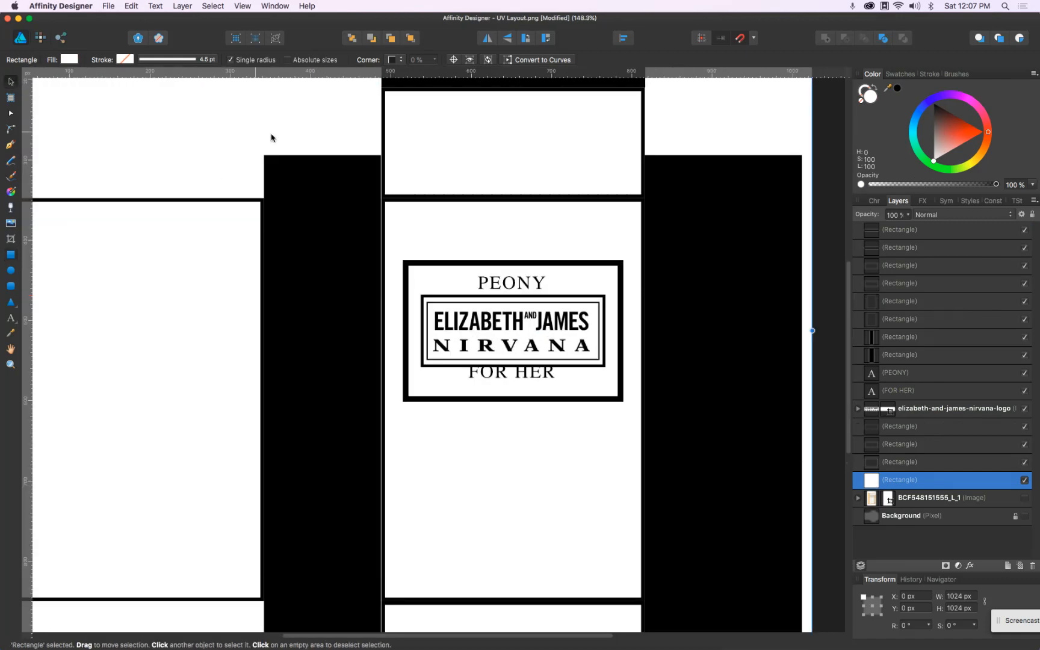
{"action": "scroll", "coordinate": [271, 137], "scroll_direction": "up", "scroll_amount": 6}
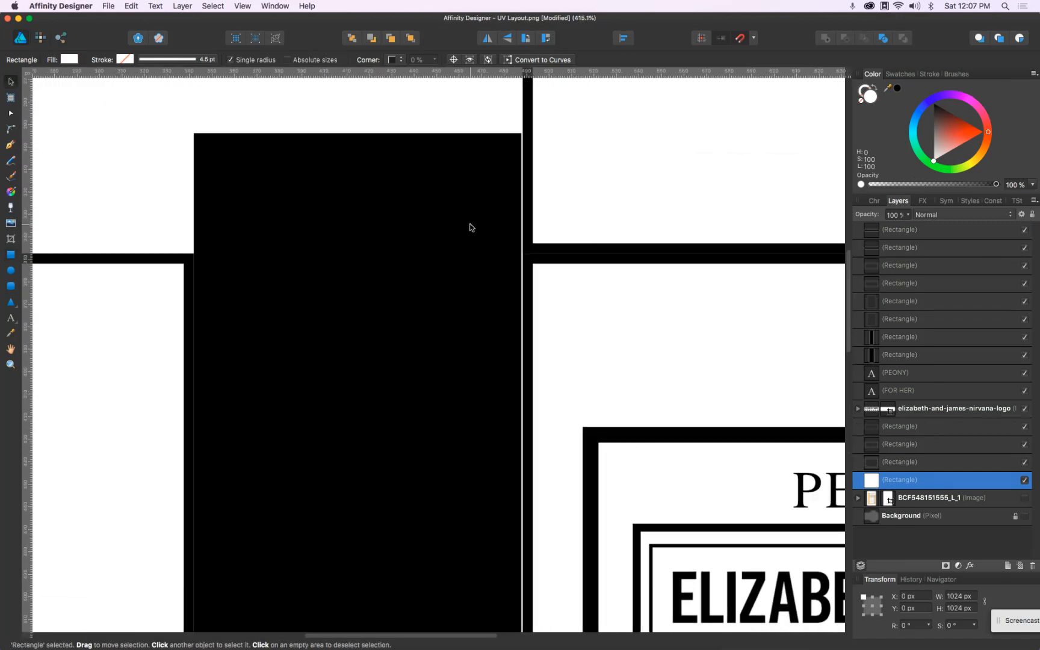
{"action": "left_click", "coordinate": [471, 227]}
{"action": "scroll", "coordinate": [472, 237], "scroll_direction": "down", "scroll_amount": 6}
{"action": "scroll", "coordinate": [489, 488], "scroll_direction": "up", "scroll_amount": 6}
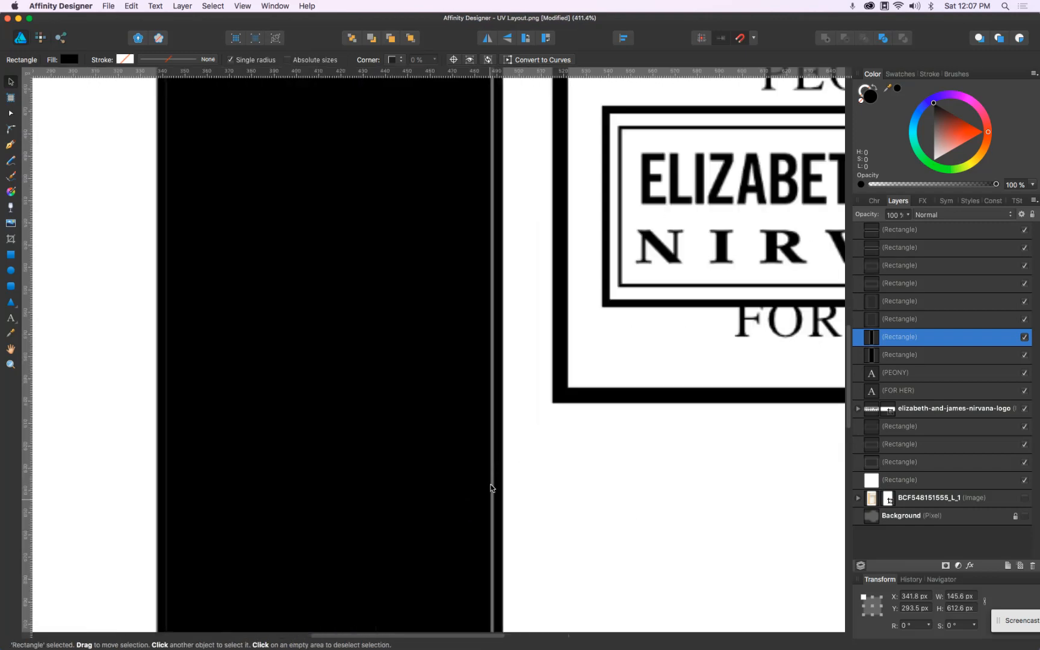
{"action": "scroll", "coordinate": [490, 488], "scroll_direction": "up", "scroll_amount": 3}
{"action": "left_click_drag", "start_coordinate": [479, 396], "coordinate": [481, 395]}
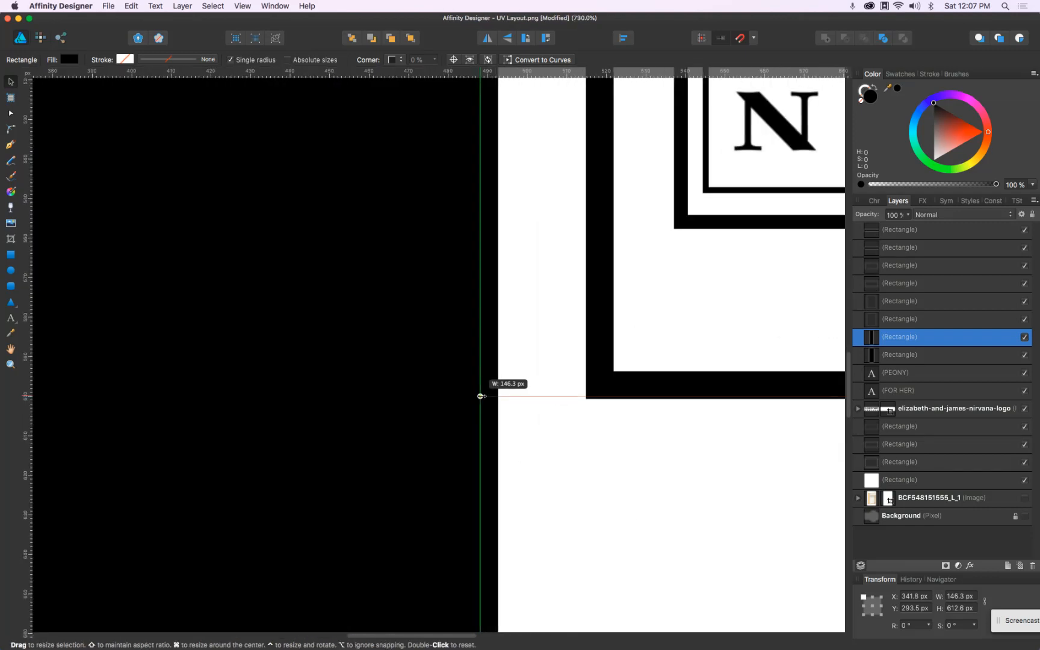
{"action": "scroll", "coordinate": [455, 379], "scroll_direction": "down", "scroll_amount": 5}
{"action": "scroll", "coordinate": [342, 406], "scroll_direction": "up", "scroll_amount": 4}
{"action": "scroll", "coordinate": [341, 405], "scroll_direction": "down", "scroll_amount": 2}
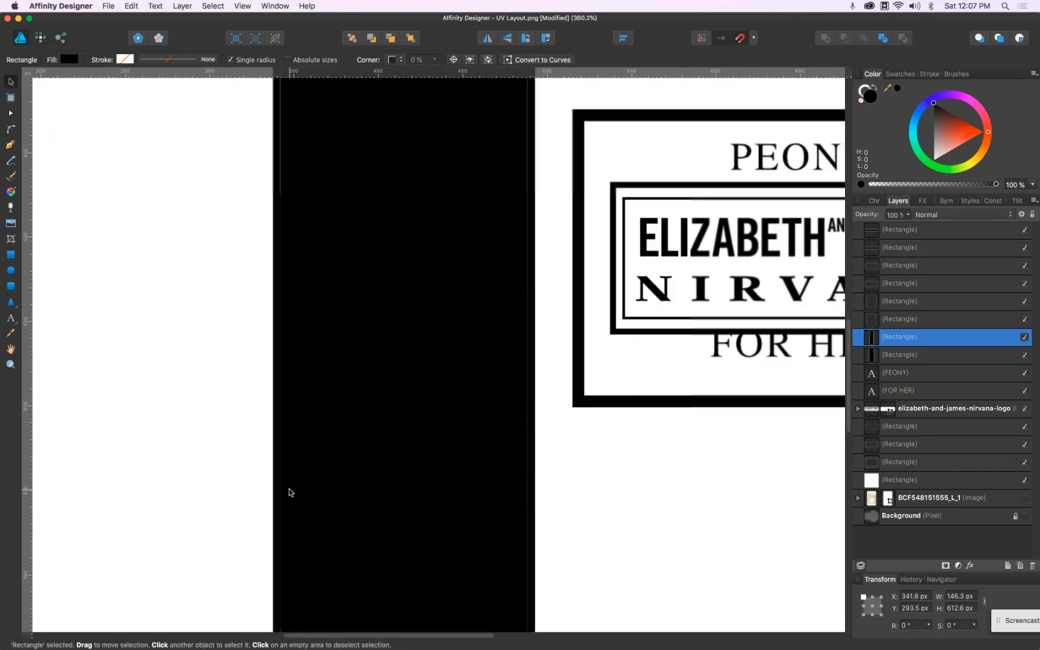
{"action": "scroll", "coordinate": [288, 493], "scroll_direction": "up", "scroll_amount": 10}
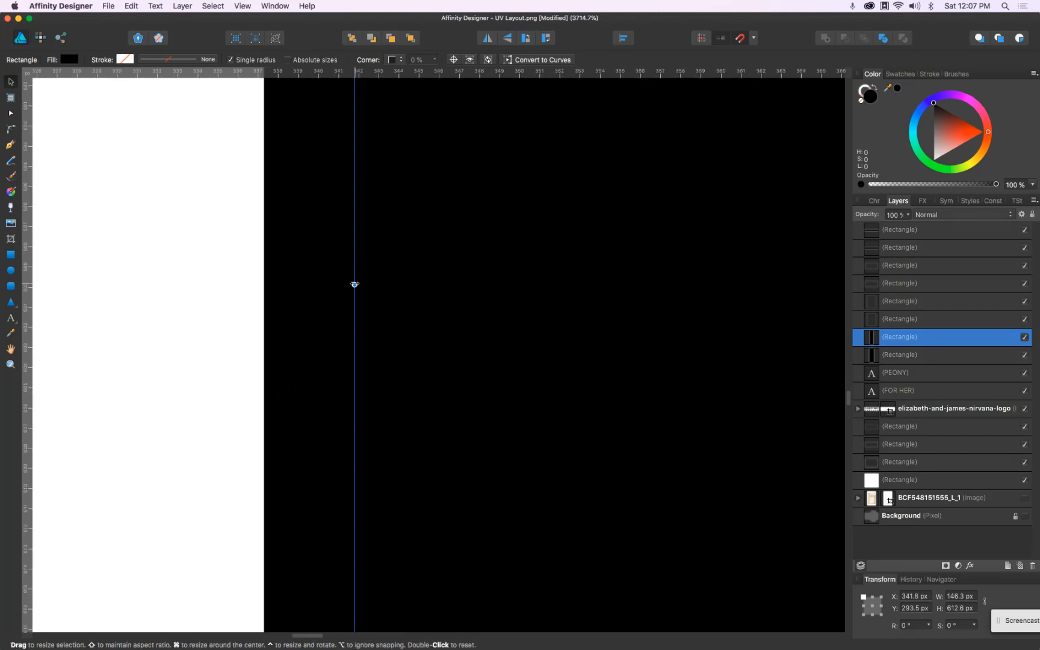
{"action": "mouse_move", "coordinate": [354, 284]}
{"action": "left_mouse_down"}
{"action": "mouse_move", "coordinate": [438, 286]}
{"action": "mouse_move", "coordinate": [353, 283]}
{"action": "left_mouse_up"}
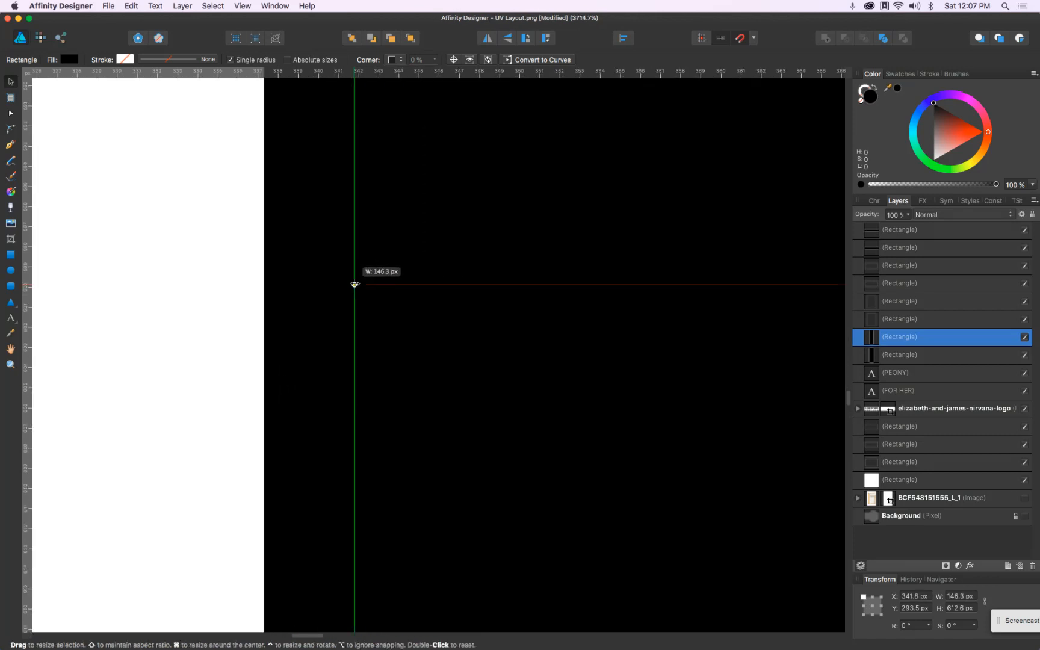
Examine the joints between the front panel, the base panel and the right black side for gaps, leaving nothing selected
{"action": "scroll", "coordinate": [501, 346], "scroll_direction": "down", "scroll_amount": 14}
{"action": "scroll", "coordinate": [500, 348], "scroll_direction": "down", "scroll_amount": 2}
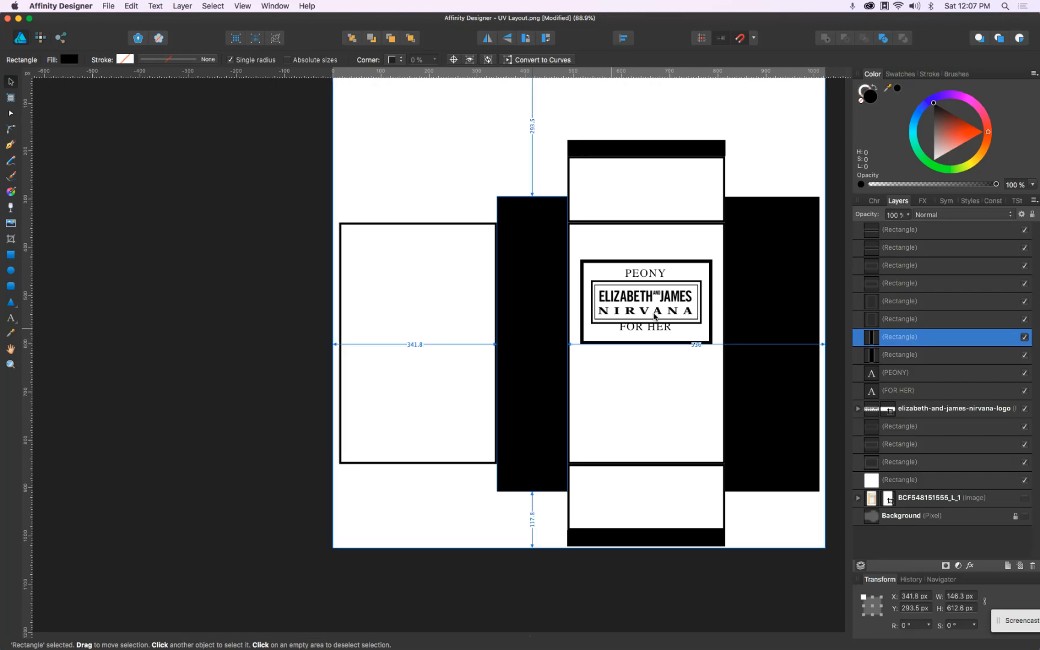
{"action": "scroll", "coordinate": [766, 428], "scroll_direction": "up", "scroll_amount": 8}
{"action": "scroll", "coordinate": [744, 459], "scroll_direction": "down", "scroll_amount": 6}
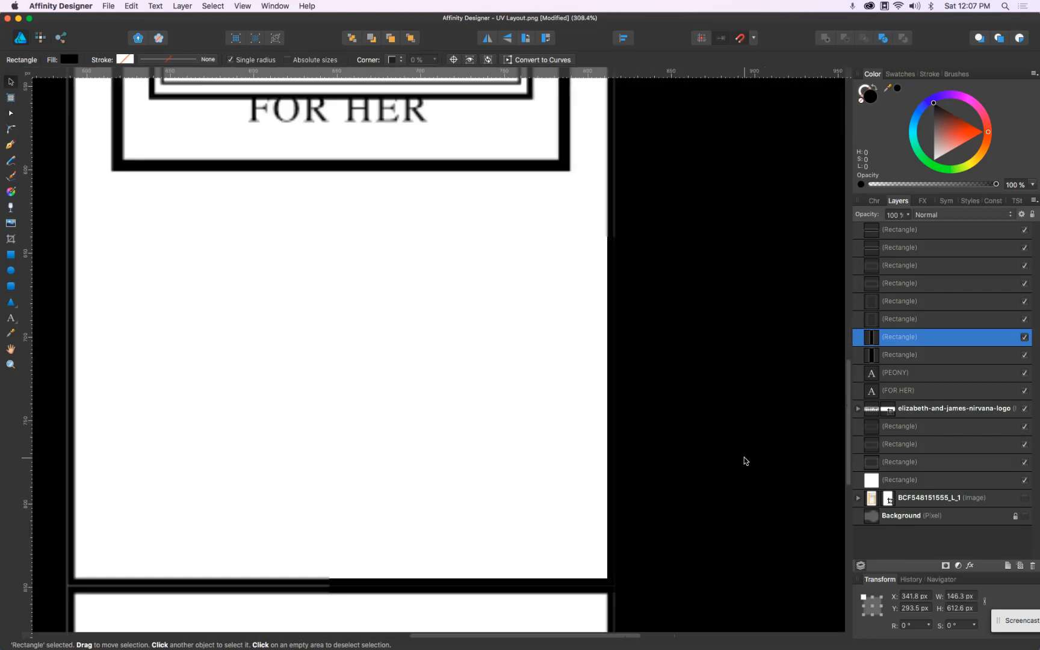
{"action": "left_click", "coordinate": [730, 613]}
{"action": "scroll", "coordinate": [665, 605], "scroll_direction": "up", "scroll_amount": 5}
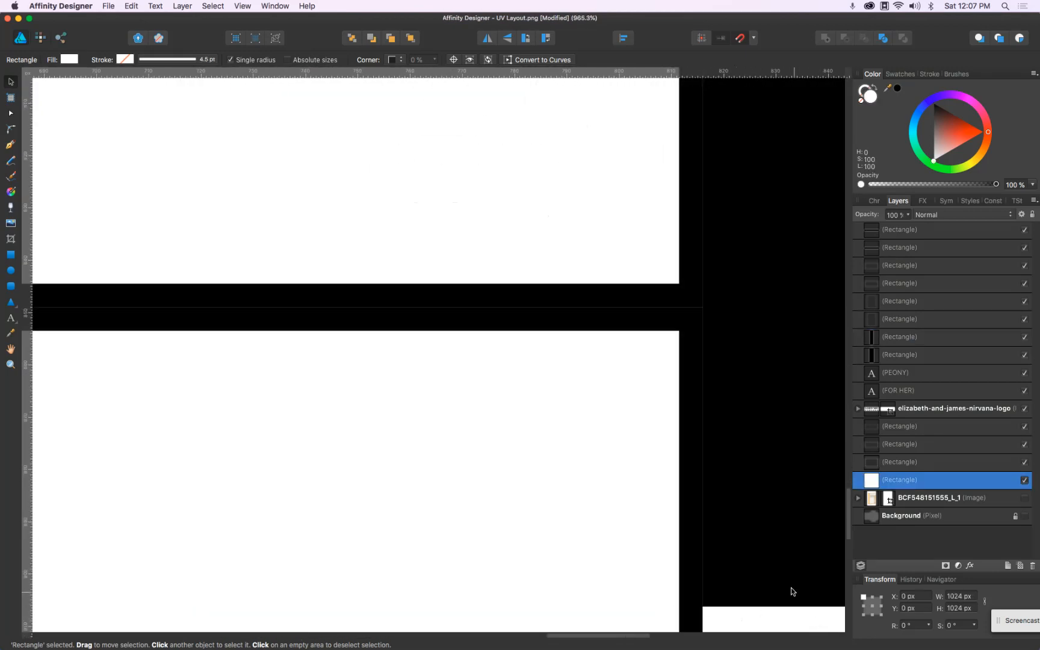
{"action": "scroll", "coordinate": [696, 302], "scroll_direction": "up", "scroll_amount": 6}
{"action": "scroll", "coordinate": [697, 301], "scroll_direction": "up", "scroll_amount": 6}
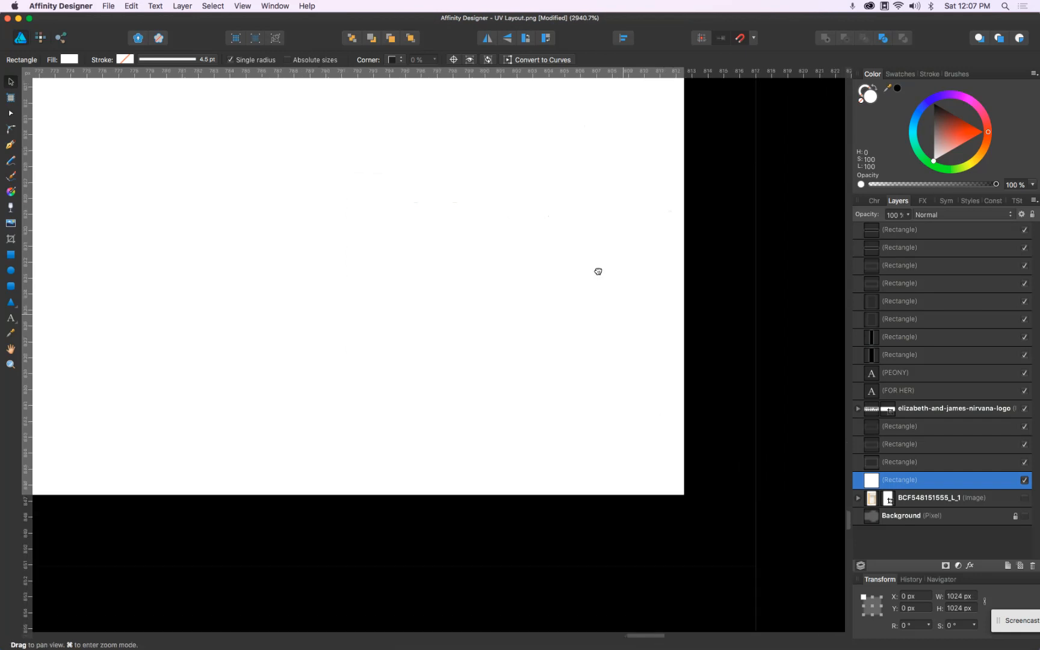
{"action": "scroll", "coordinate": [683, 424], "scroll_direction": "down", "scroll_amount": 20}
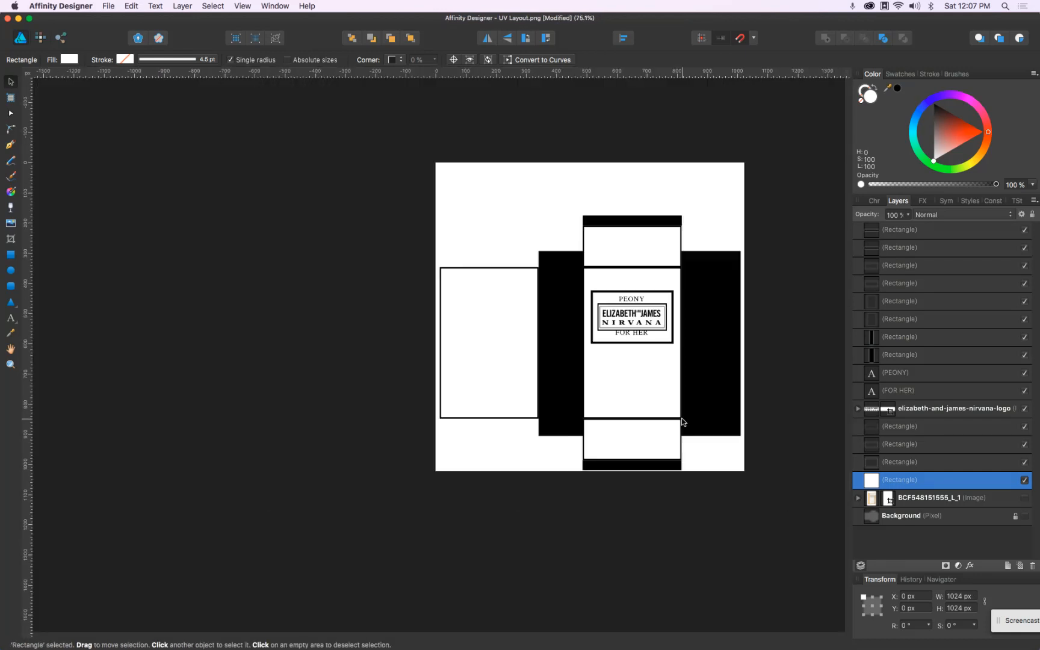
{"action": "left_click", "coordinate": [697, 522]}
Move the FOR HER text down into the space between the logo frame and the outer label frame, and deselect it
{"action": "scroll", "coordinate": [655, 355], "scroll_direction": "up", "scroll_amount": 4}
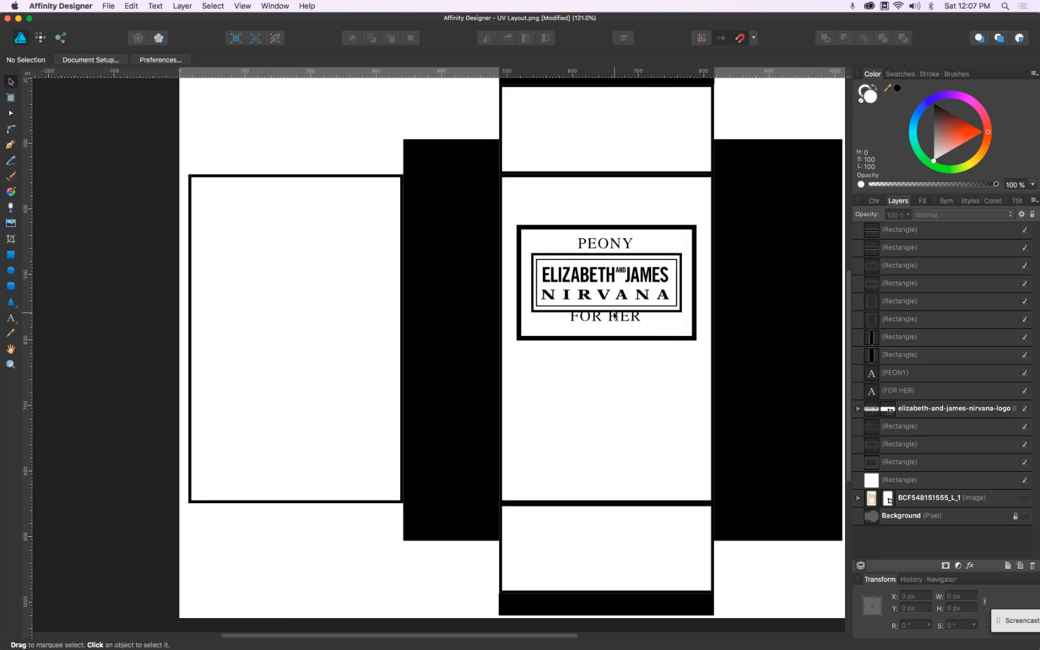
{"action": "left_click", "coordinate": [620, 325]}
{"action": "left_click_drag", "start_coordinate": [620, 327], "coordinate": [620, 333]}
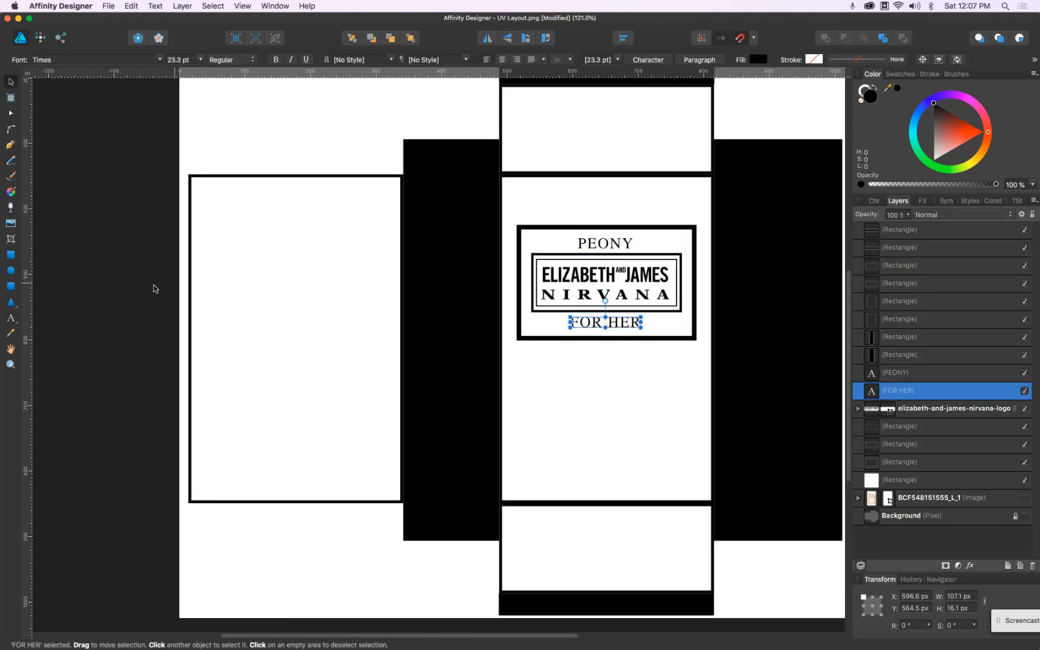
{"action": "left_click", "coordinate": [132, 307]}
{"action": "scroll", "coordinate": [132, 307], "scroll_direction": "down", "scroll_amount": 2}
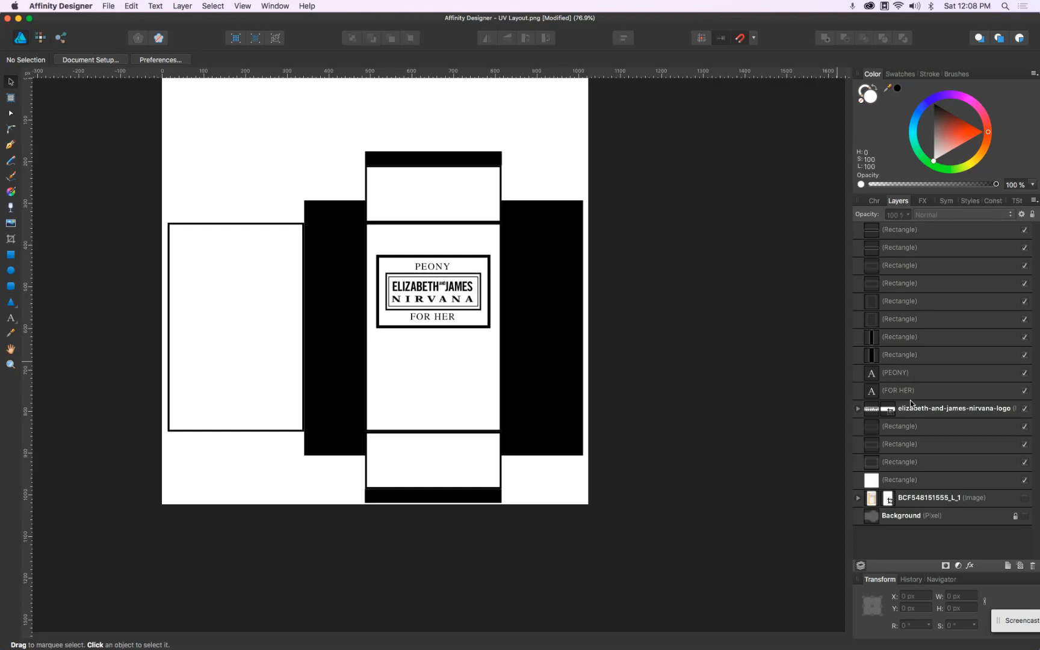
Move the PEONY text, FOR HER text and logo image layers together to the top of the layer stack
{"action": "left_click", "coordinate": [1026, 409]}
{"action": "left_click", "coordinate": [1025, 410]}
{"action": "left_click", "coordinate": [926, 411]}
{"action": "left_click", "coordinate": [920, 368], "text": "shift"}
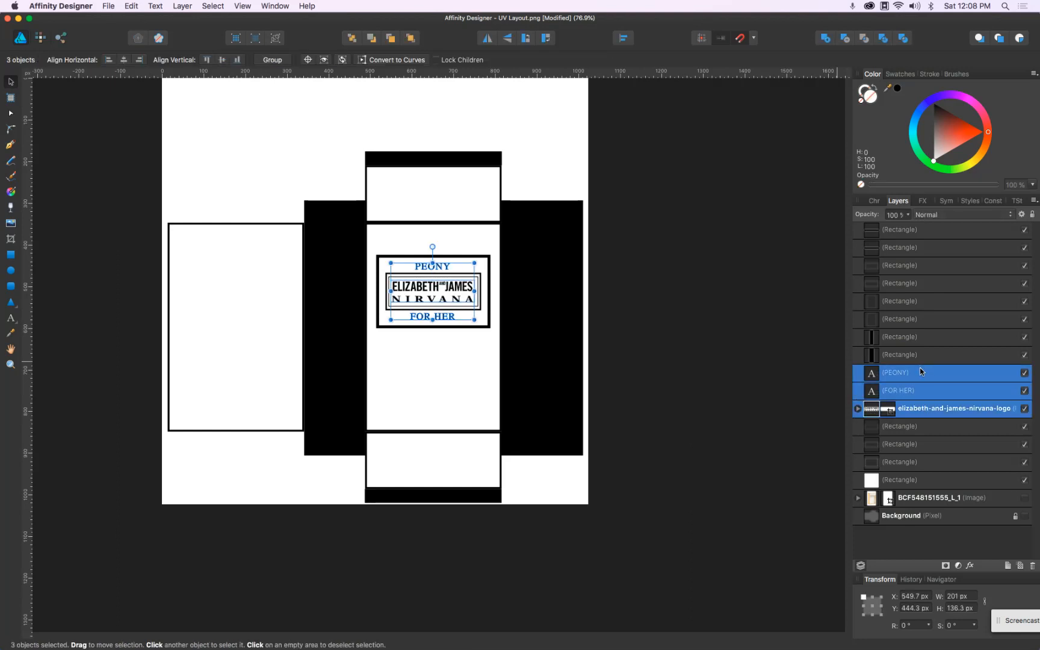
{"action": "left_click_drag", "start_coordinate": [905, 372], "coordinate": [863, 226]}
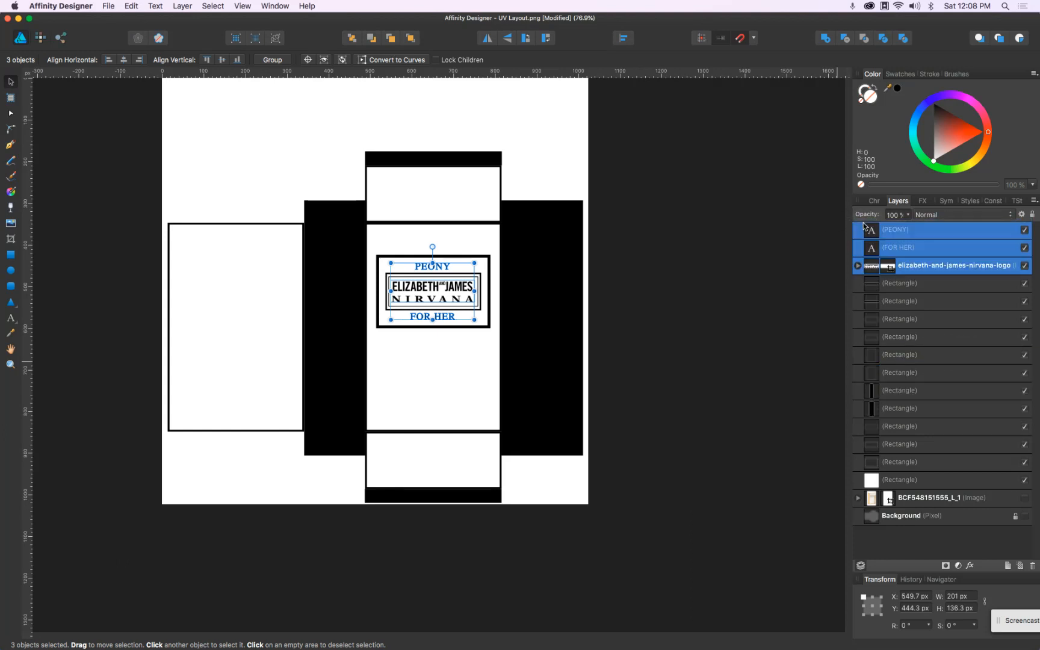
Hide the PEONY, FOR HER and logo layers so only the frames and black panels show, and deselect them
{"action": "left_click", "coordinate": [1025, 266]}
{"action": "left_click", "coordinate": [1026, 266]}
{"action": "left_click", "coordinate": [1025, 230]}
{"action": "left_click", "coordinate": [704, 387]}
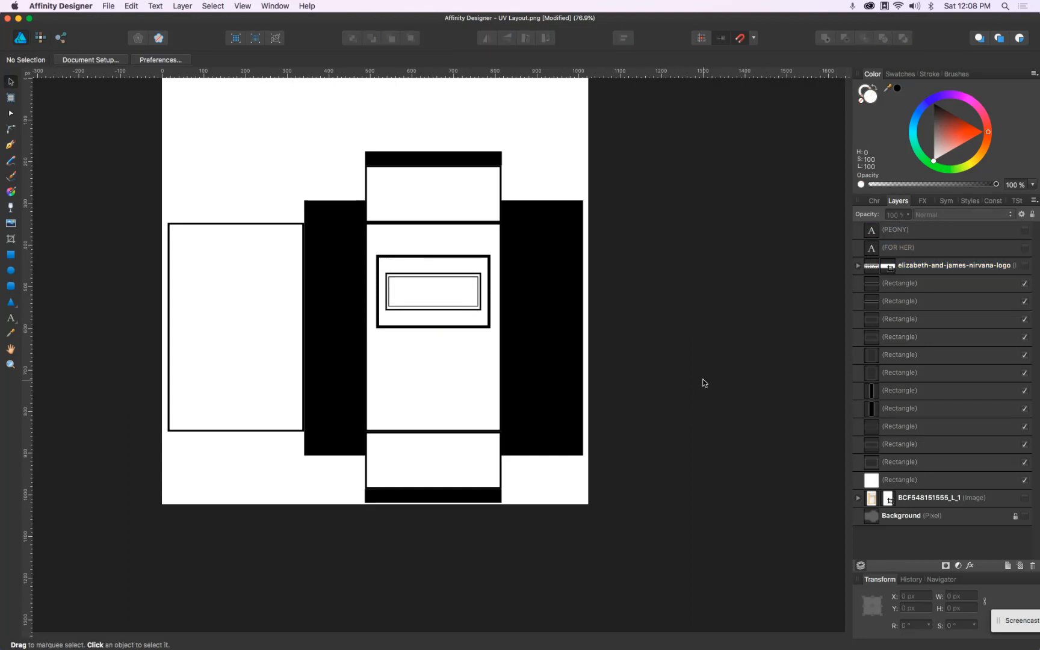
Export the frames and black panels as a PNG named UV Mask to the Desktop
{"action": "left_click", "coordinate": [110, 6]}
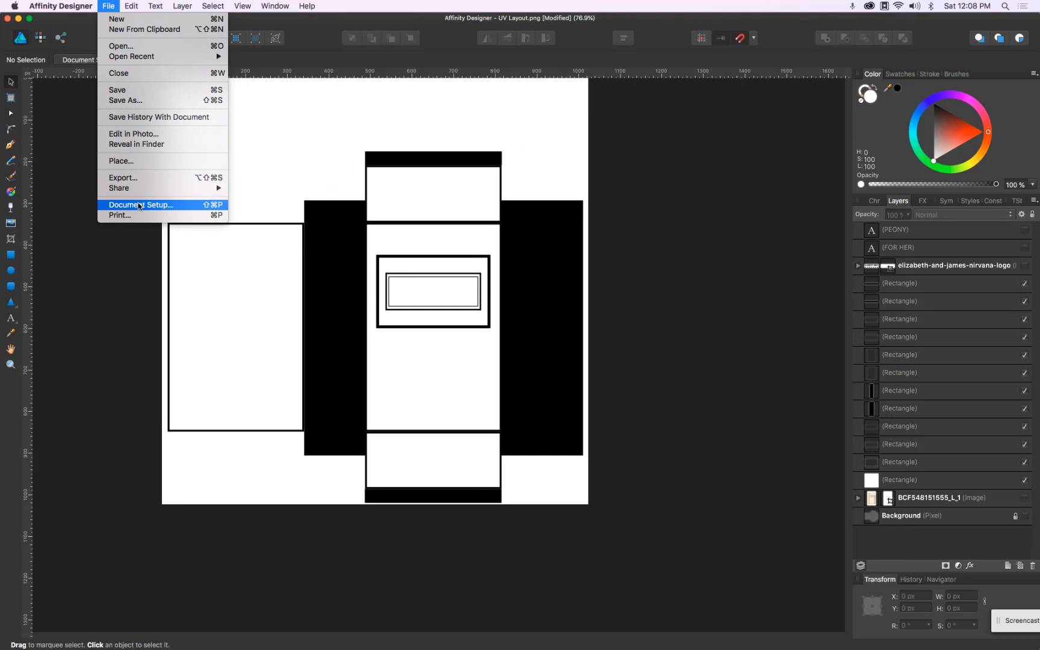
{"action": "left_click", "coordinate": [139, 179]}
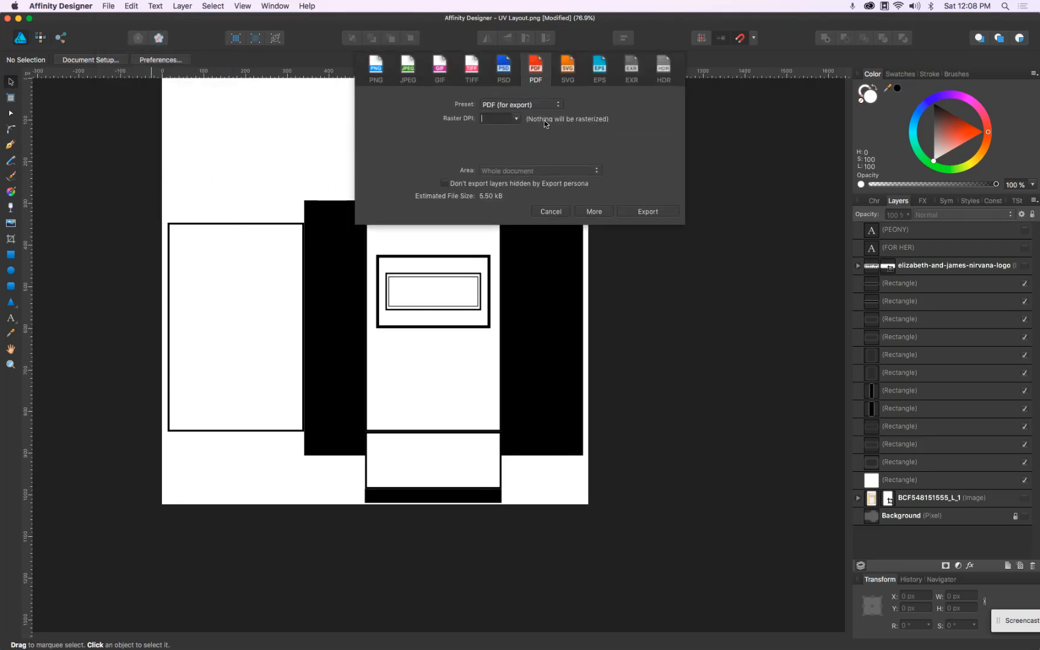
{"action": "left_click", "coordinate": [517, 120]}
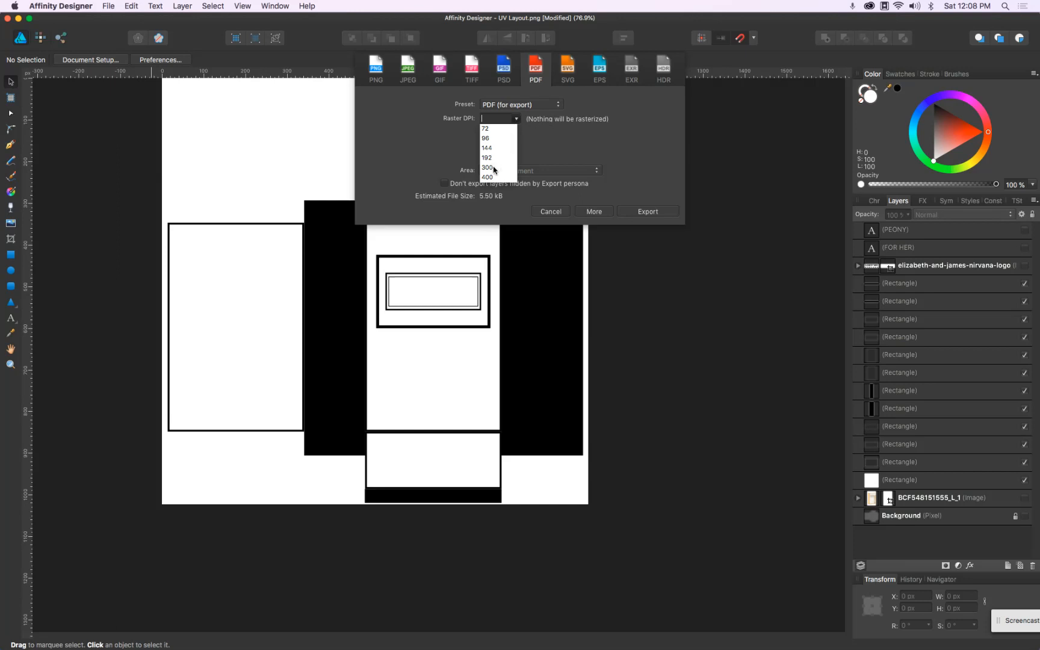
{"action": "left_click", "coordinate": [580, 148]}
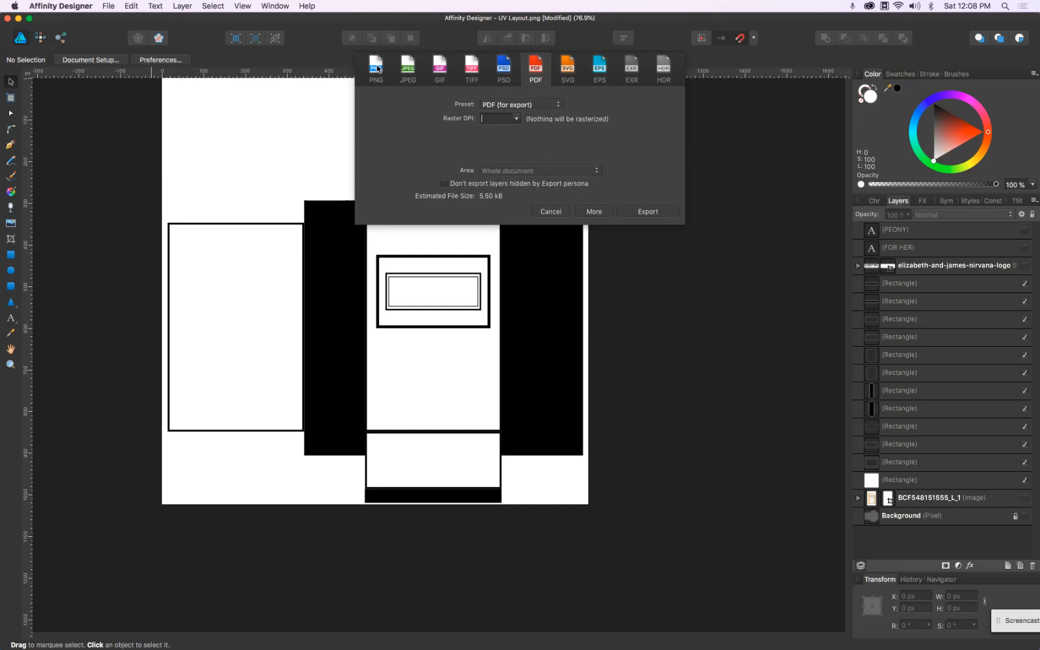
{"action": "left_click", "coordinate": [377, 68]}
{"action": "left_click", "coordinate": [655, 213]}
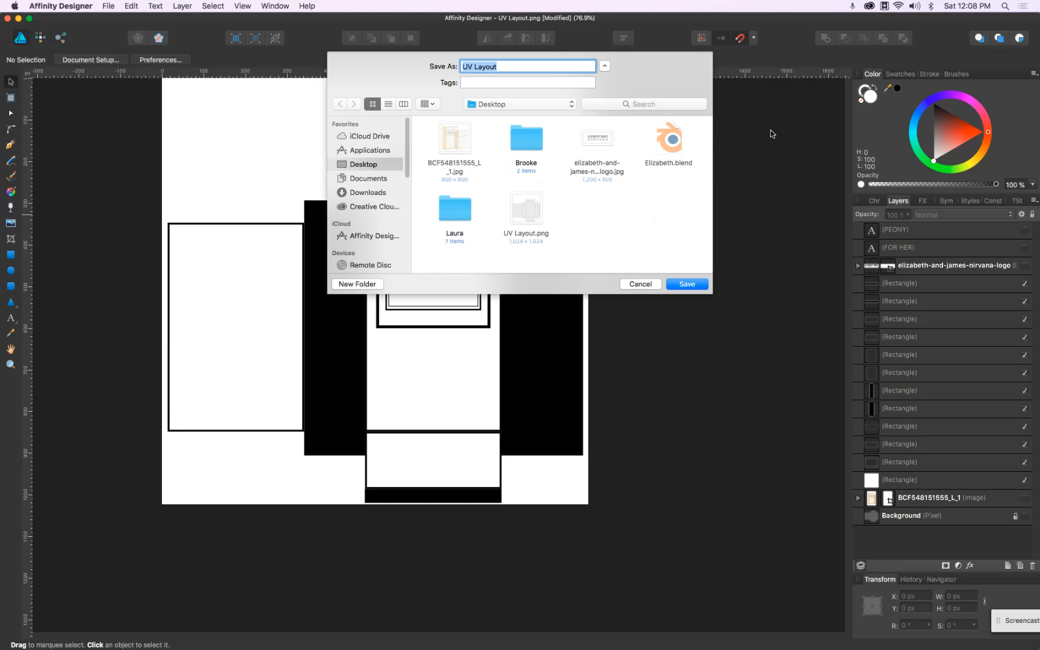
{"action": "type", "text": "UV Mask"}
{"action": "key", "text": "Return"}
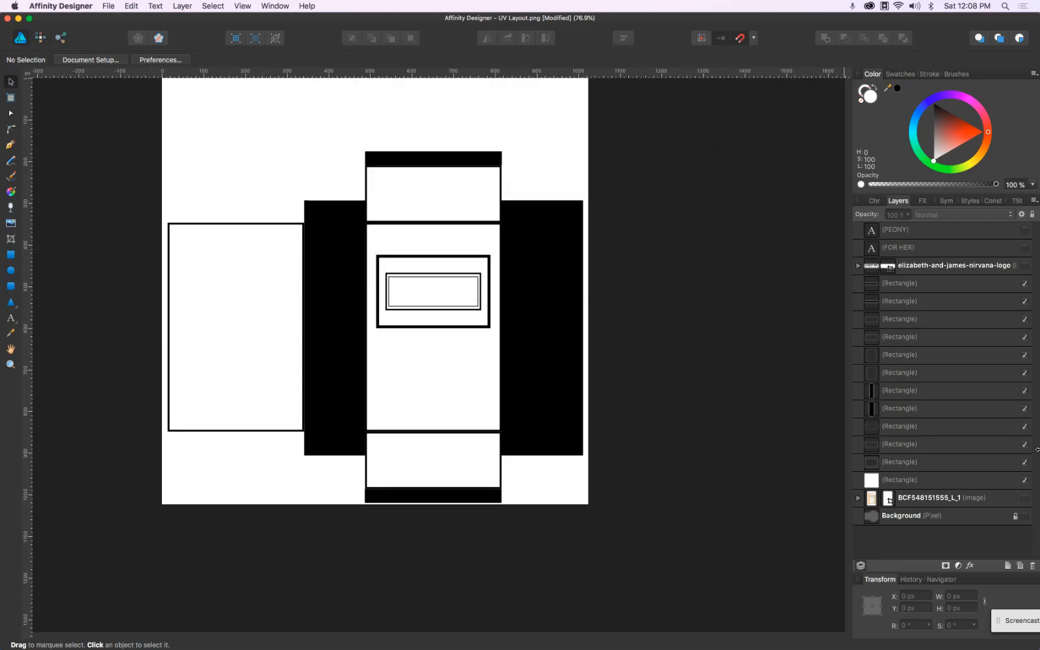
Hide all frame and black panel rectangles above the white background, and show the logo, FOR HER and PEONY layers
{"action": "left_click", "coordinate": [928, 284]}
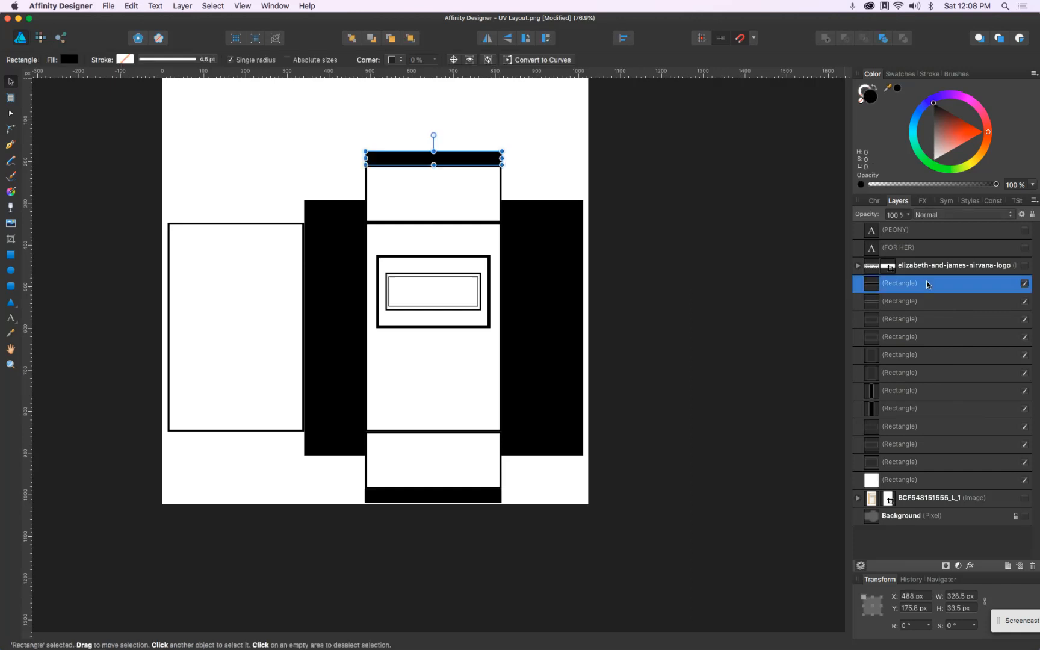
{"action": "left_click", "coordinate": [1003, 466], "text": "shift"}
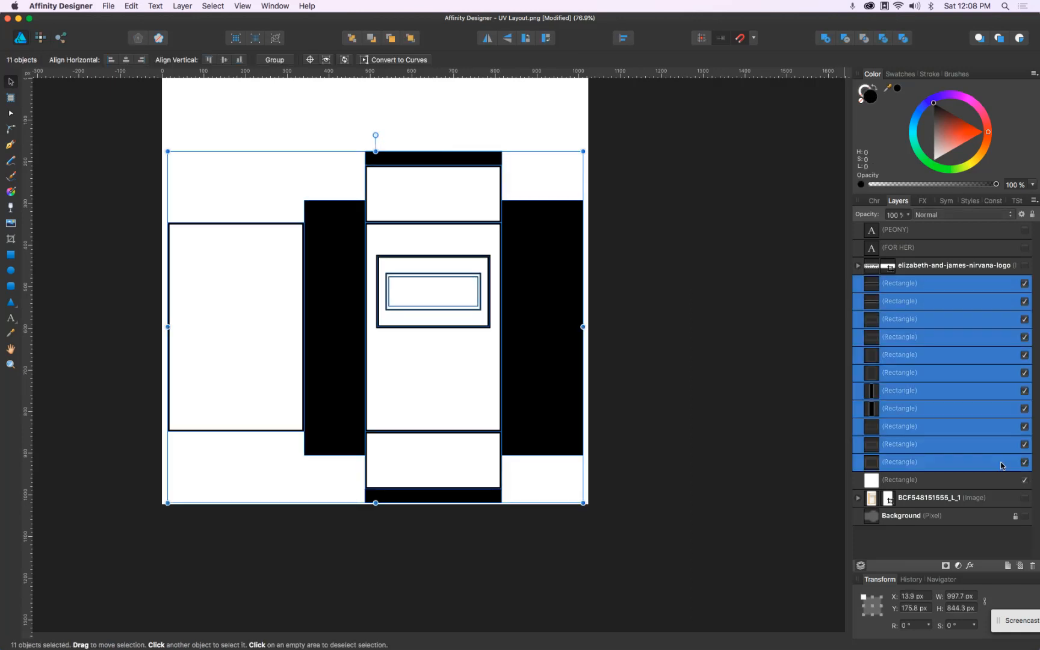
{"action": "left_click", "coordinate": [1025, 284]}
{"action": "left_click", "coordinate": [1026, 265]}
{"action": "left_click", "coordinate": [1025, 247]}
{"action": "left_click", "coordinate": [1025, 230]}
{"action": "left_click", "coordinate": [609, 282]}
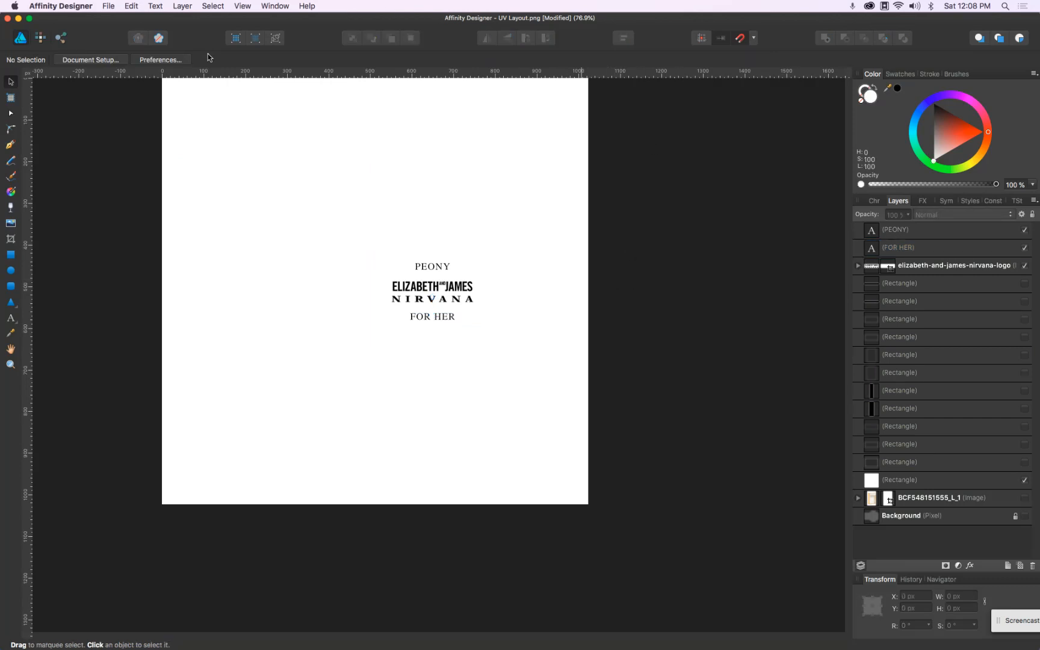
Export the logo, PEONY and FOR HER lettering as a PNG named Logo to the Desktop
{"action": "left_click", "coordinate": [107, 4]}
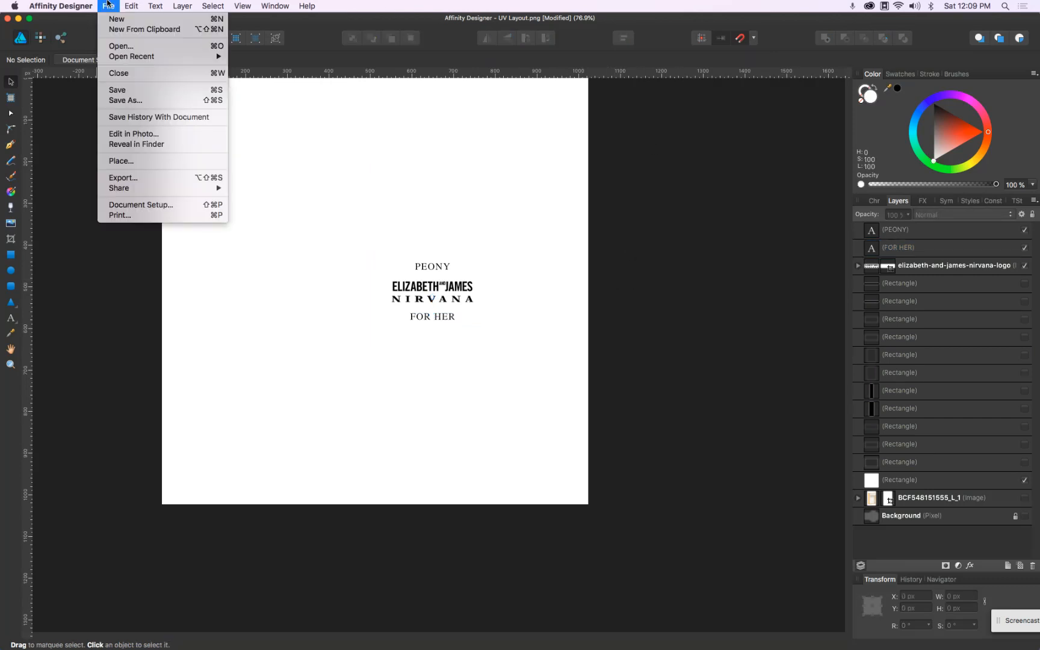
{"action": "left_click", "coordinate": [128, 177]}
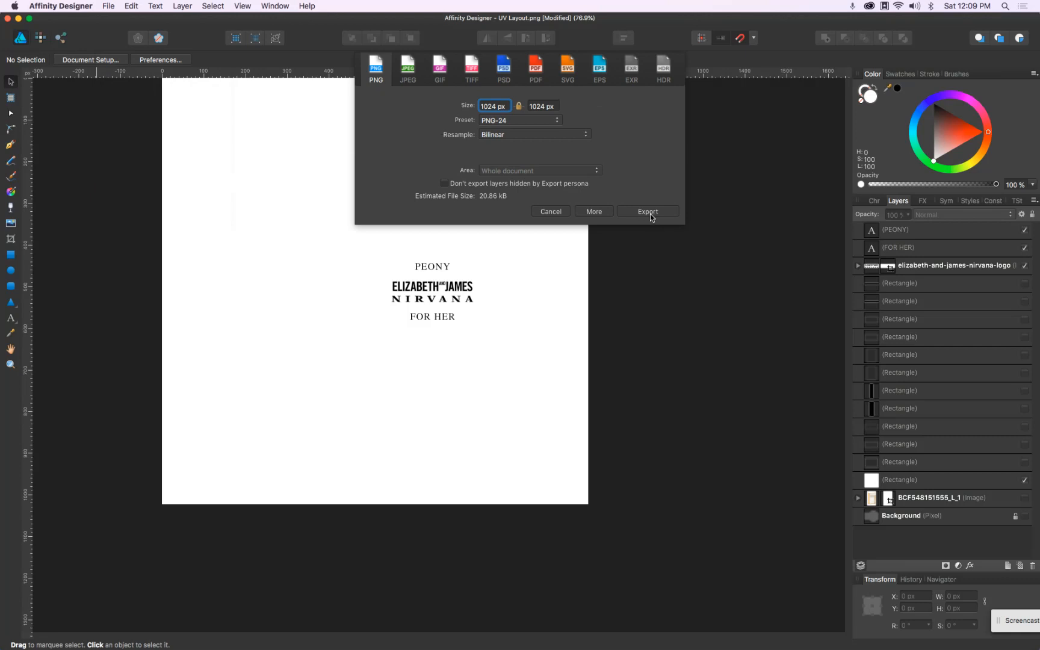
{"action": "left_click", "coordinate": [651, 215]}
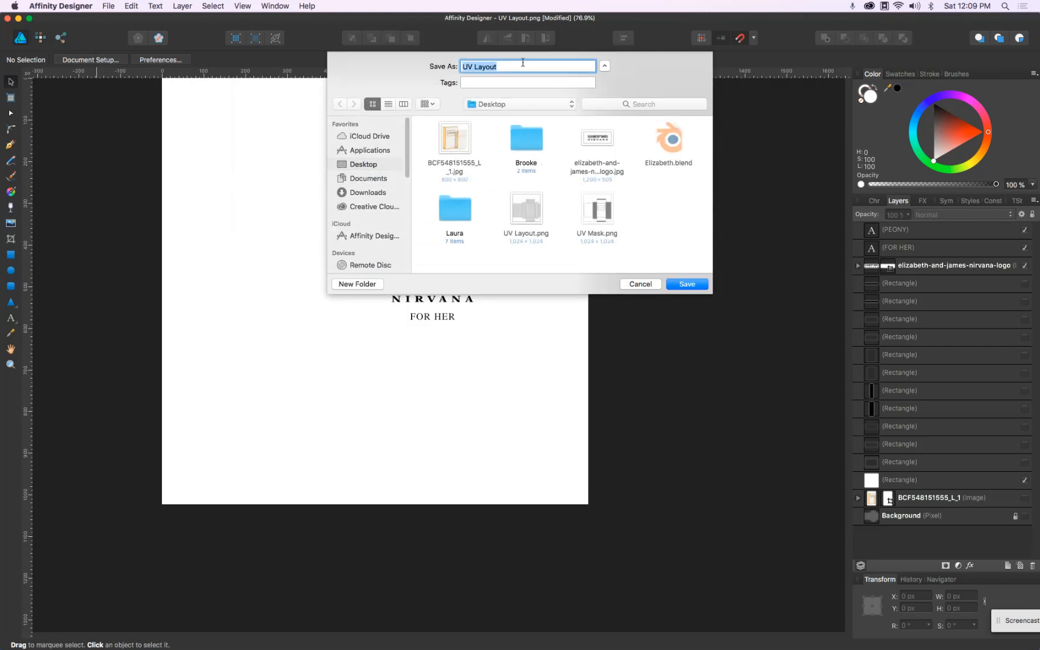
{"action": "type", "text": "Logo"}
{"action": "left_click", "coordinate": [695, 286]}
Go to the Desktop and preview the exported UV Mask.png and Logo.png files one after the other
{"action": "key", "text": "super+h"}
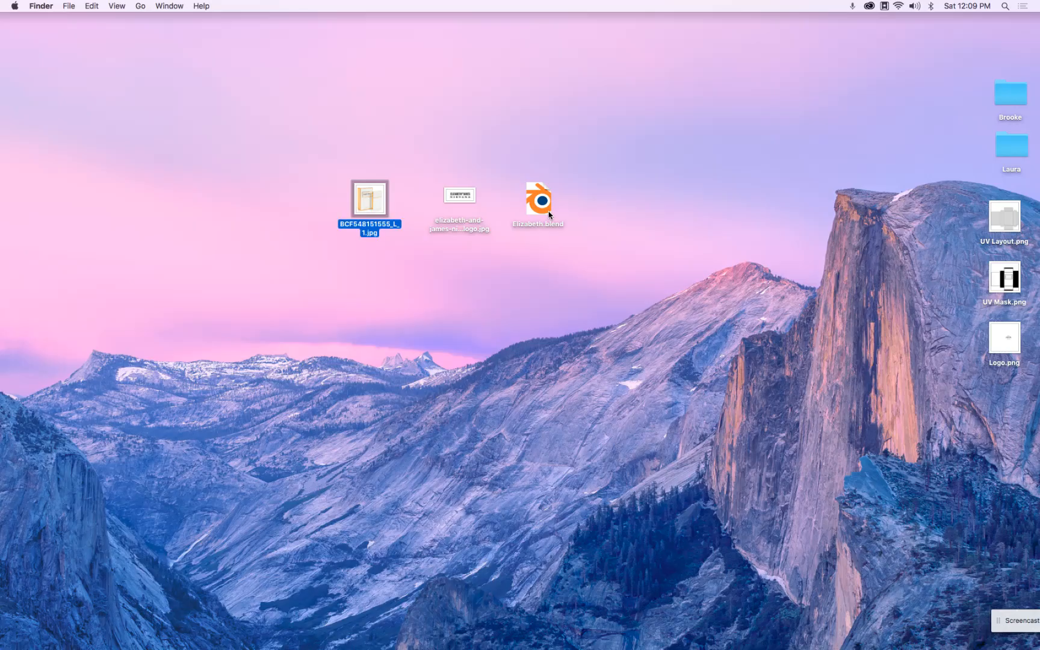
{"action": "left_click", "coordinate": [1016, 291]}
{"action": "key", "text": "space"}
{"action": "key", "text": "space"}
{"action": "key", "text": "Down"}
{"action": "key", "text": "space"}
{"action": "key", "text": "space"}
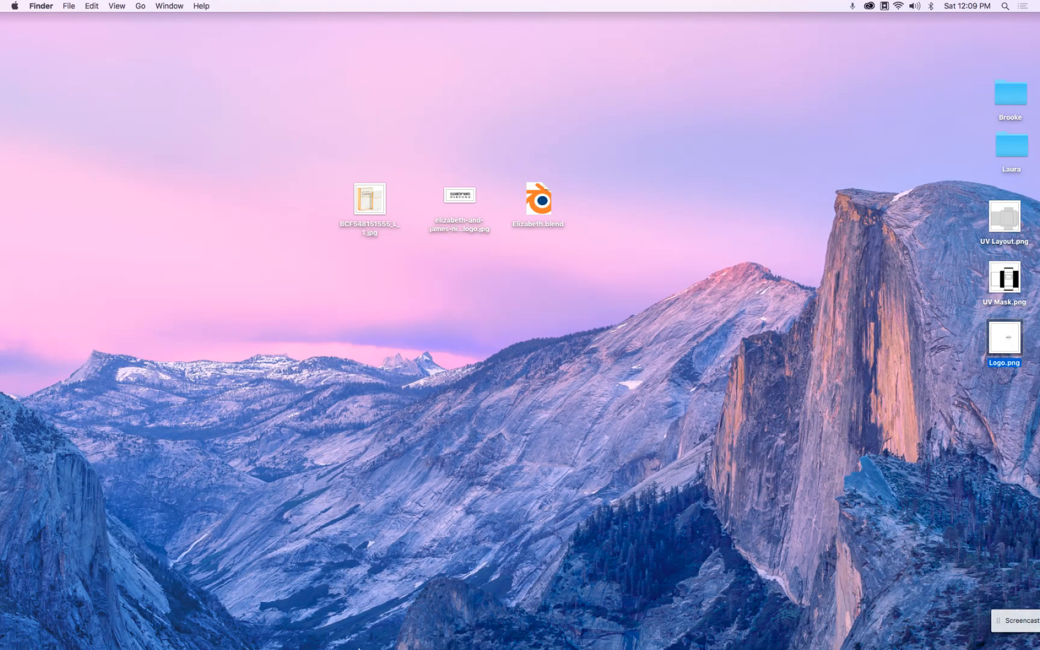
{"action": "mouse_move", "coordinate": [313, 629]}
{"action": "left_click", "coordinate": [112, 630]}
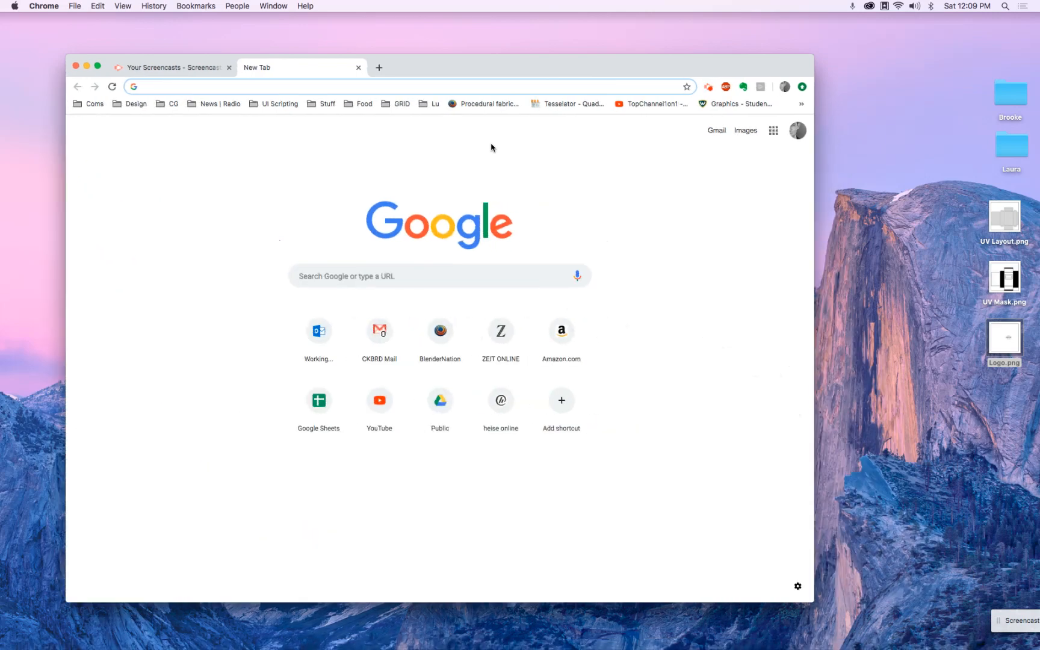
{"action": "left_click", "coordinate": [709, 87]}
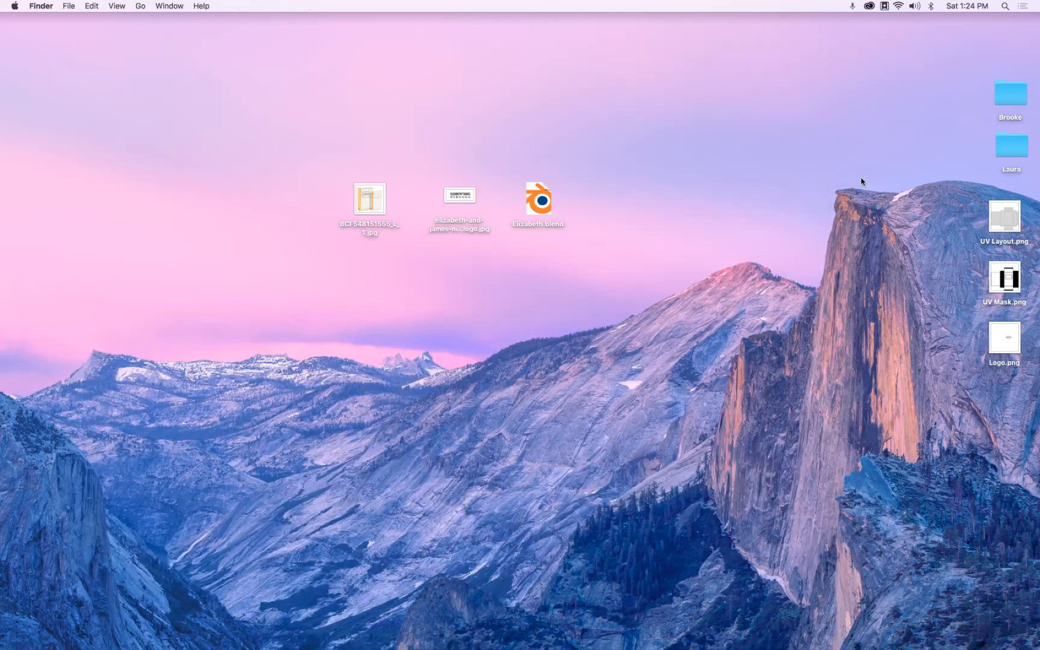
{"action": "left_click", "coordinate": [223, 629]}
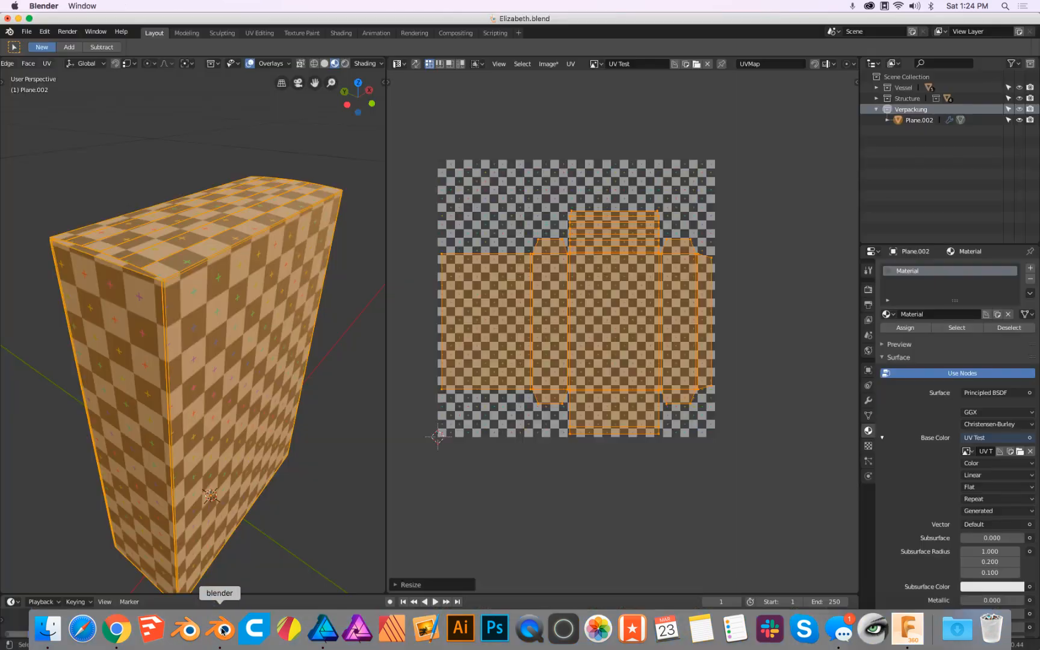
{"action": "left_click", "coordinate": [324, 638]}
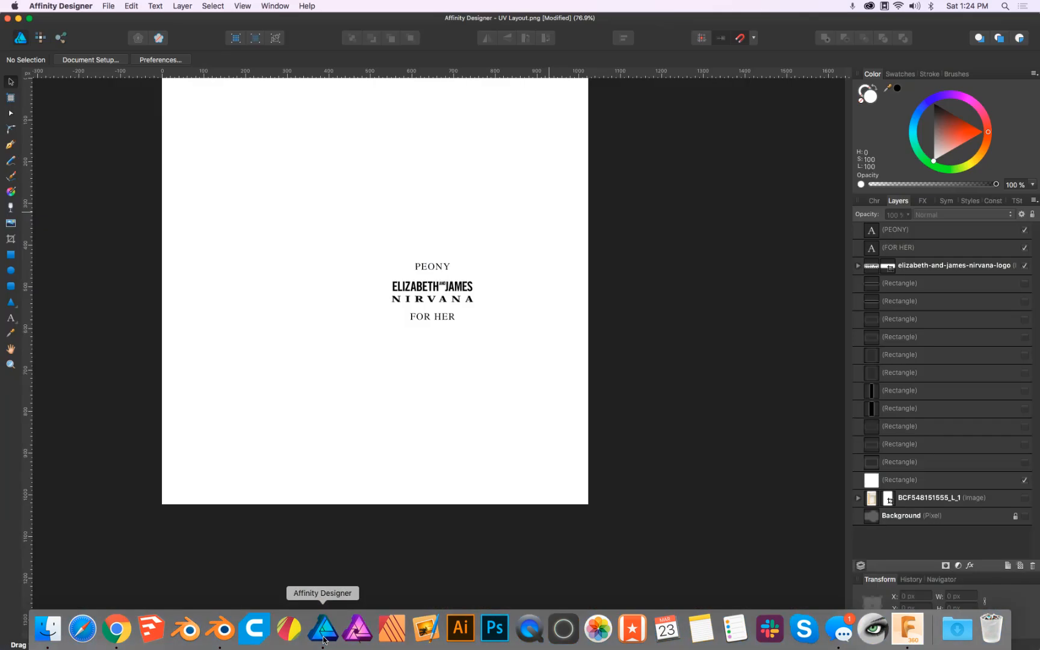
{"action": "left_click", "coordinate": [221, 630]}
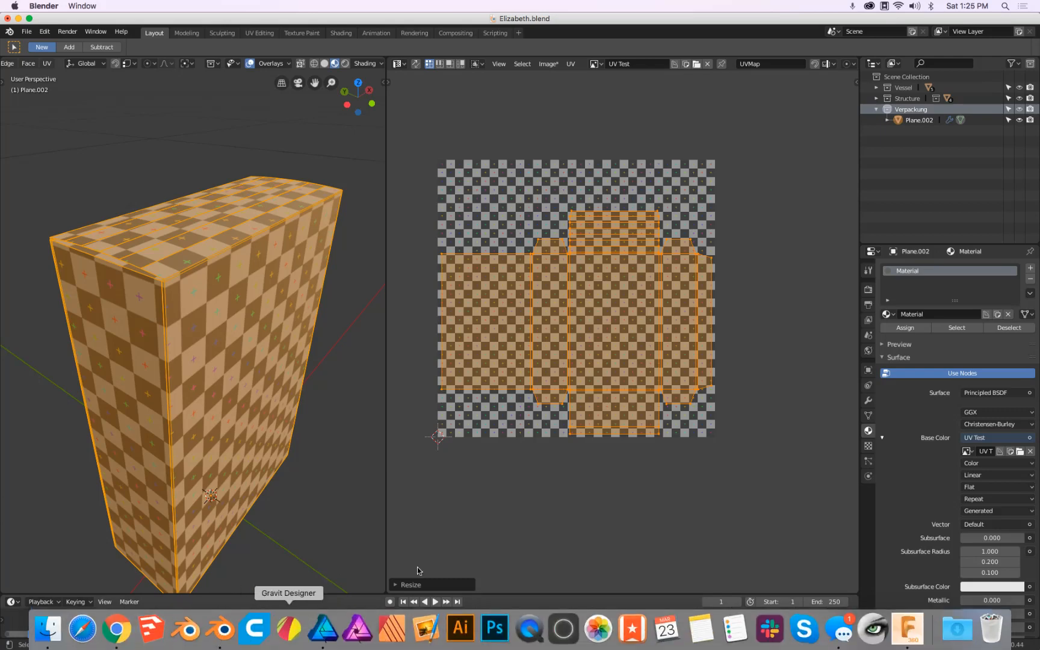
{"action": "key", "text": "super+h"}
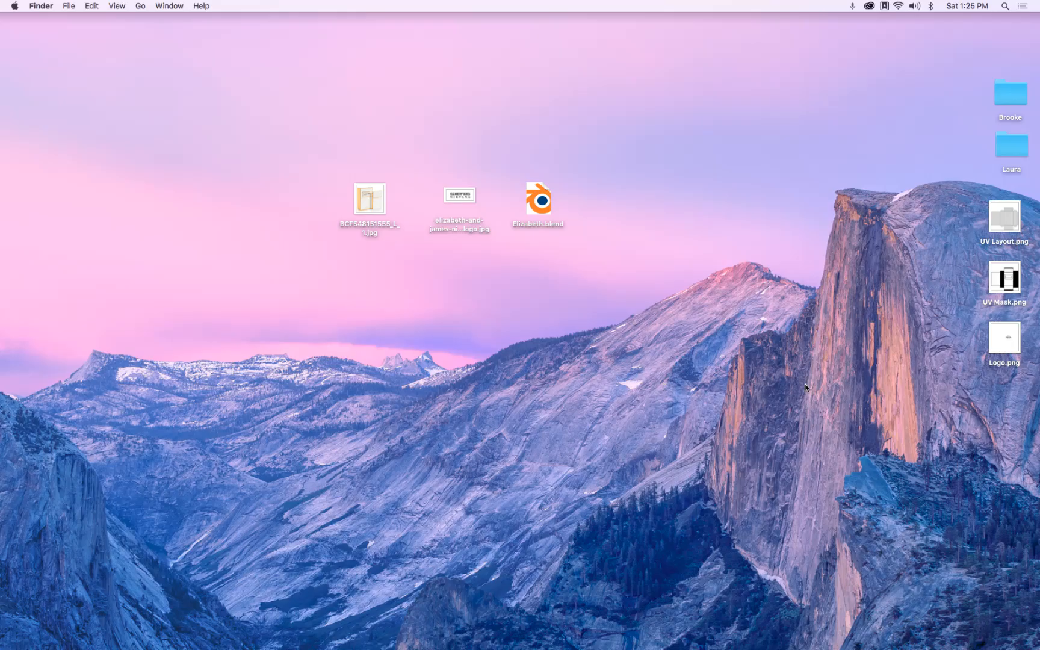
Preview the reference photo BCF548151555_L_1.jpg and compare its front-panel lettering with the artwork in Affinity Designer
{"action": "left_click", "coordinate": [368, 199]}
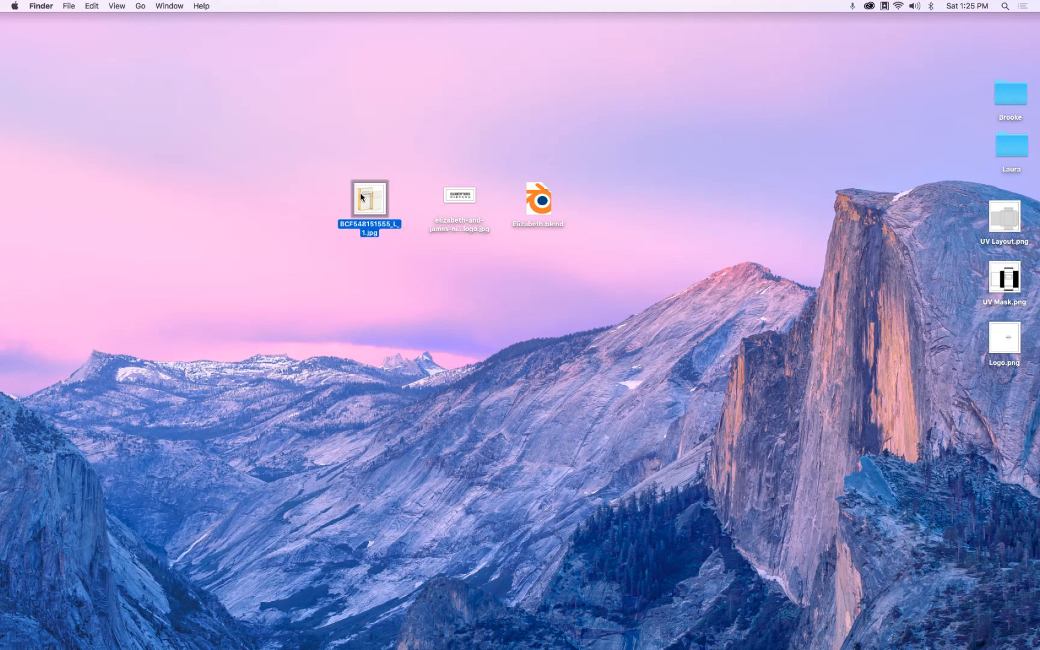
{"action": "key", "text": "space"}
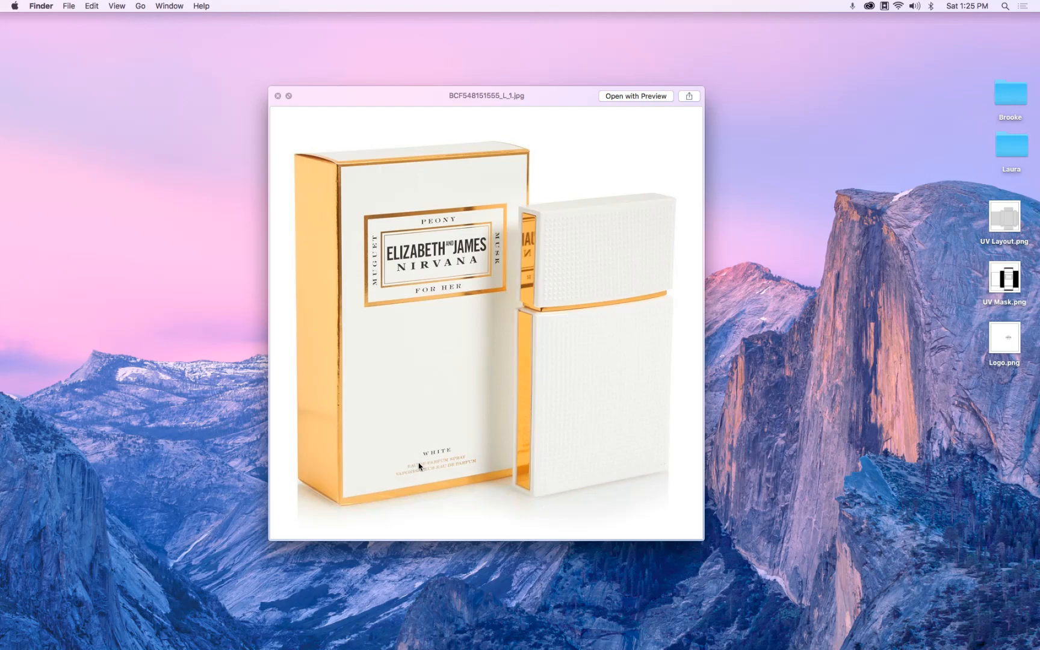
{"action": "key", "text": "super+Tab"}
{"action": "key", "text": "super+Tab"}
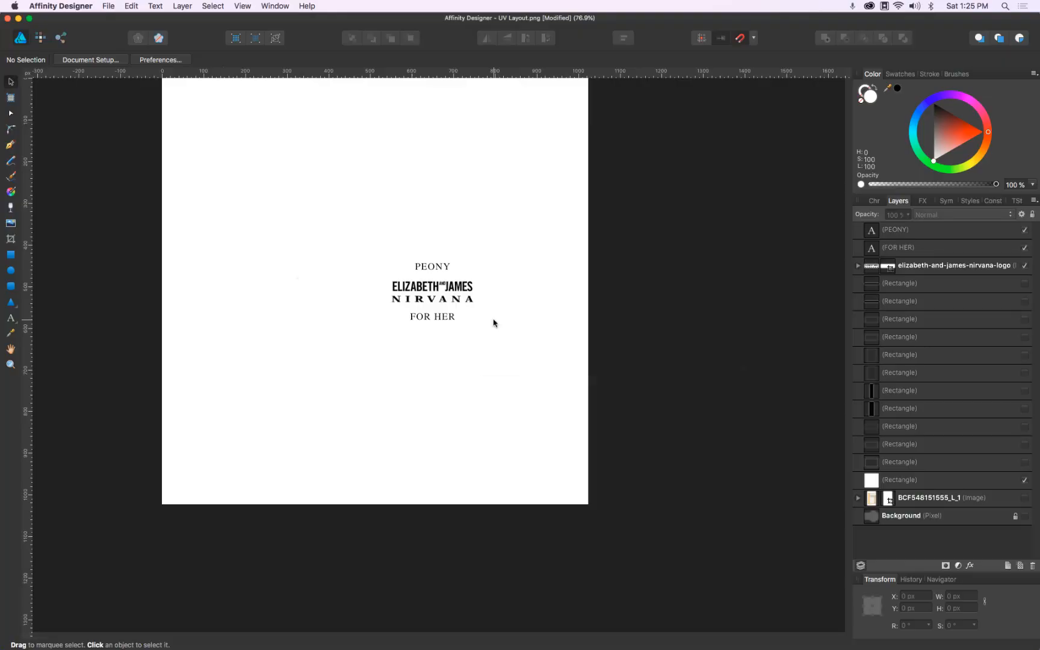
{"action": "key", "text": "super+Tab"}
{"action": "key", "text": "space"}
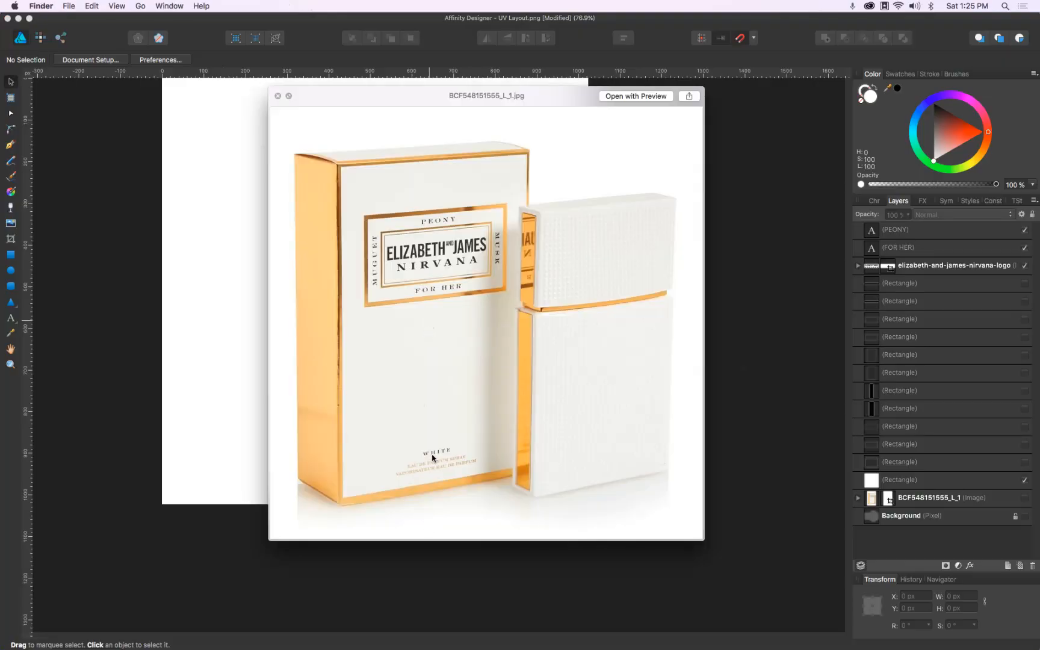
{"action": "key", "text": "super+Tab"}
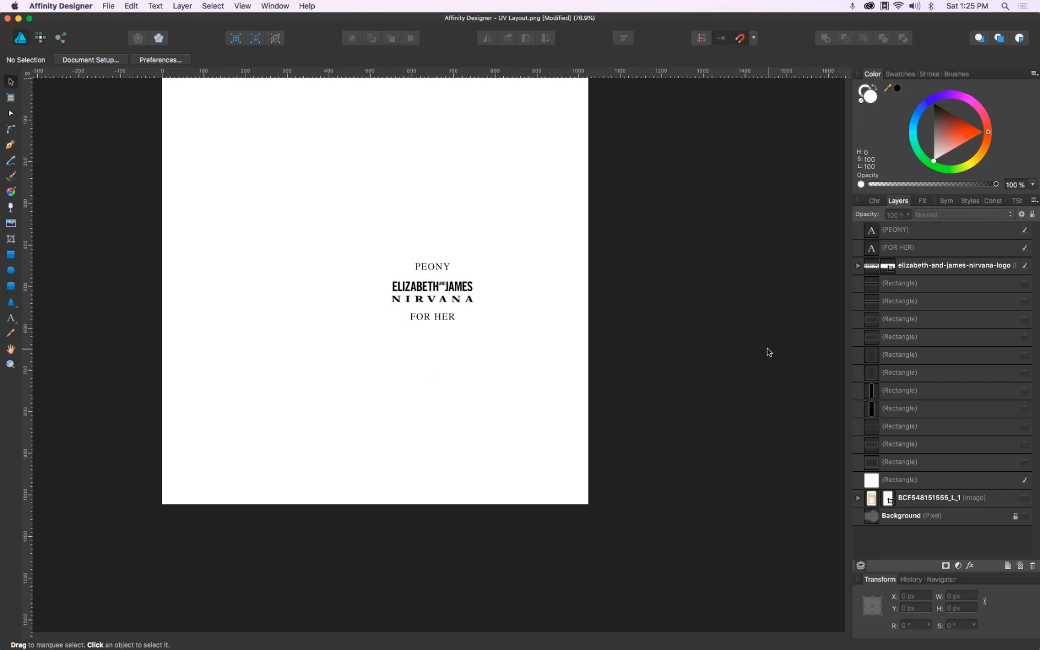
{"action": "key", "text": "super+Tab"}
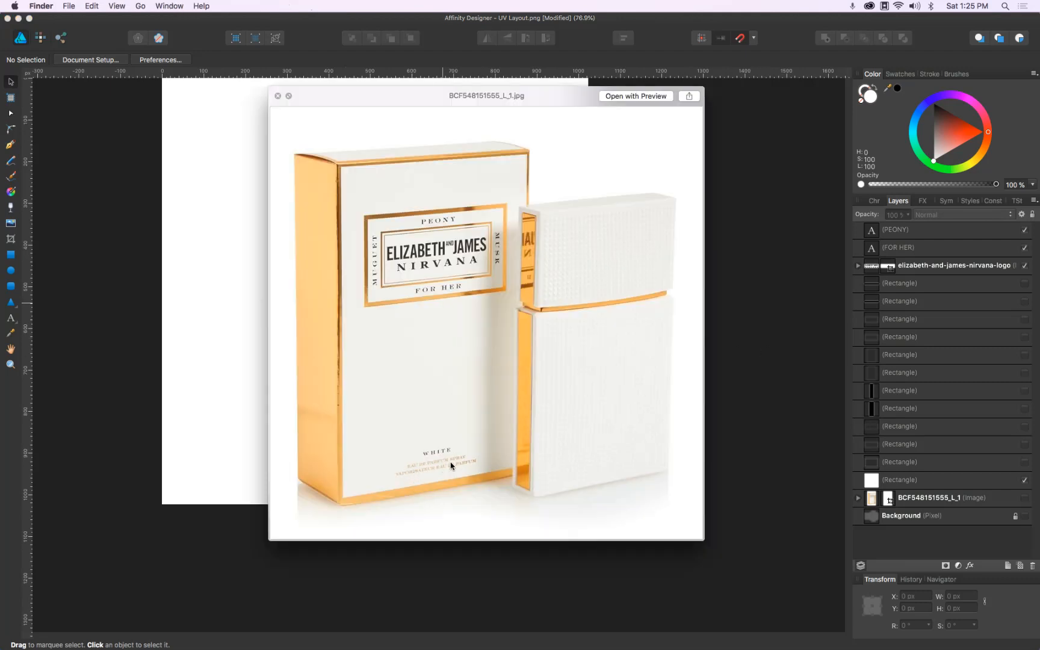
{"action": "key", "text": "super+Tab"}
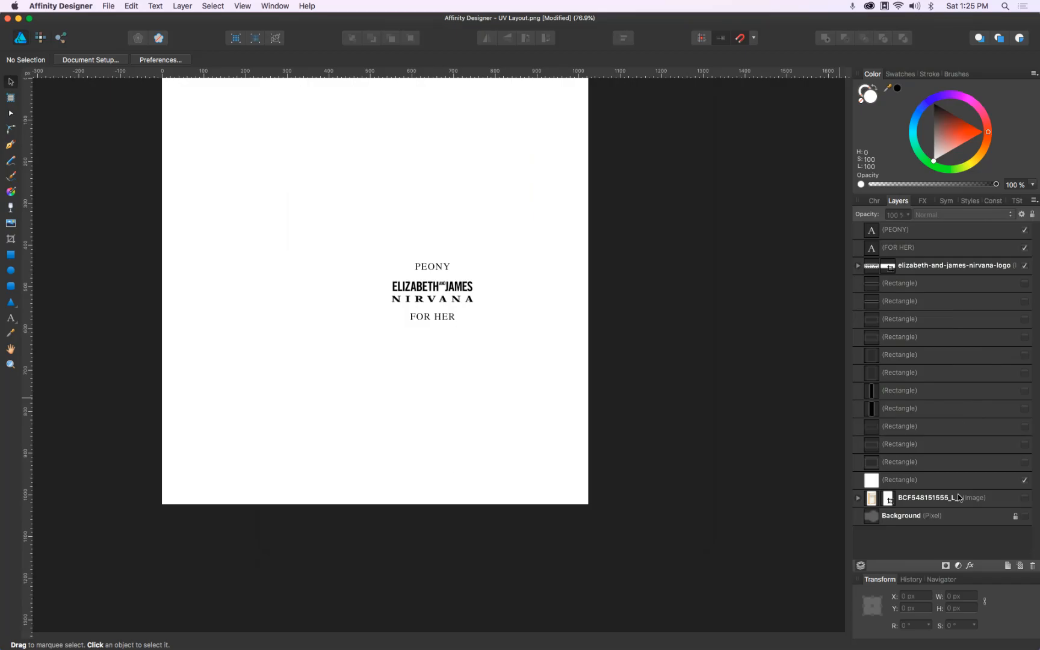
{"action": "key", "text": "super+Tab"}
{"action": "key", "text": "space"}
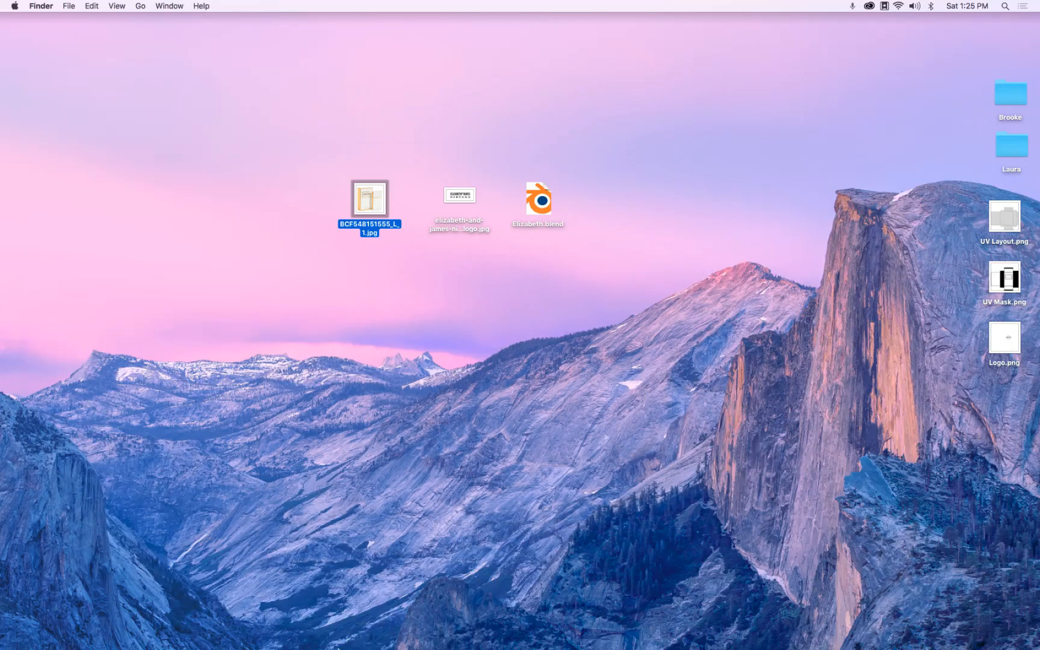
Switch to Blender, enlarge the timeline area and turn it into a Shader Editor showing the box material's nodes
{"action": "mouse_move", "coordinate": [337, 632]}
{"action": "left_click", "coordinate": [220, 629]}
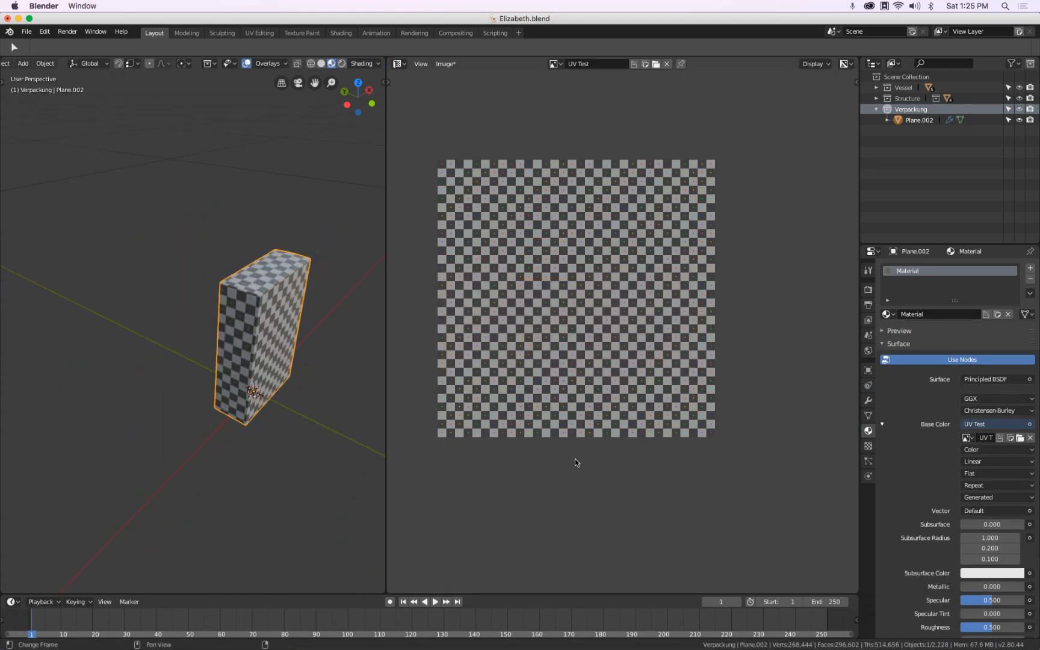
{"action": "left_click_drag", "start_coordinate": [557, 594], "coordinate": [565, 260]}
{"action": "left_click", "coordinate": [12, 273]}
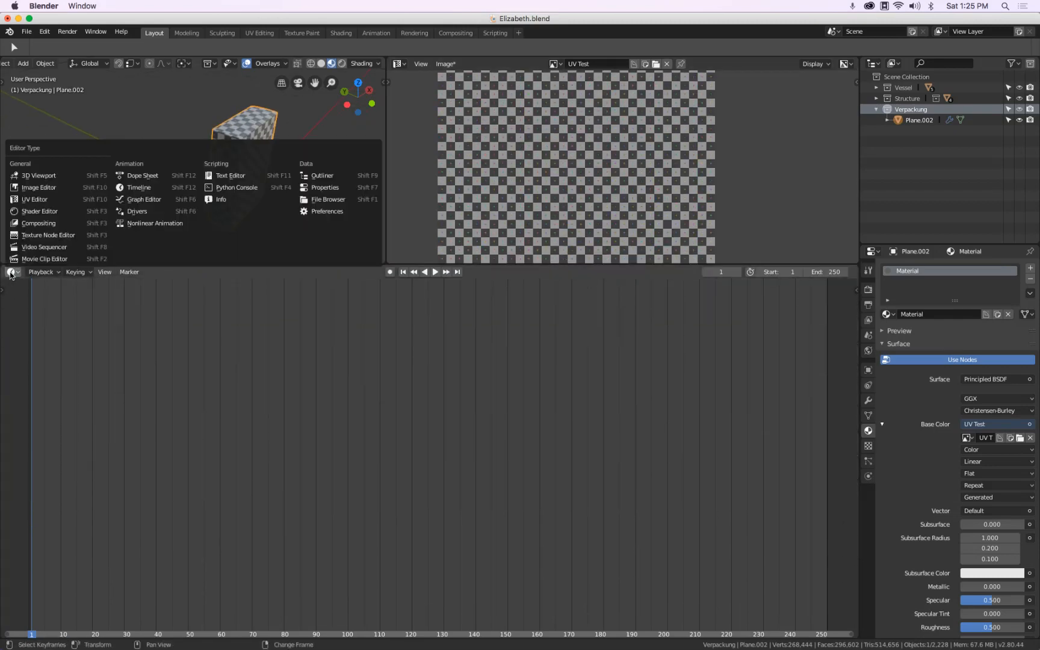
{"action": "left_click", "coordinate": [51, 215]}
{"action": "scroll", "coordinate": [274, 436], "scroll_direction": "up", "scroll_amount": 5}
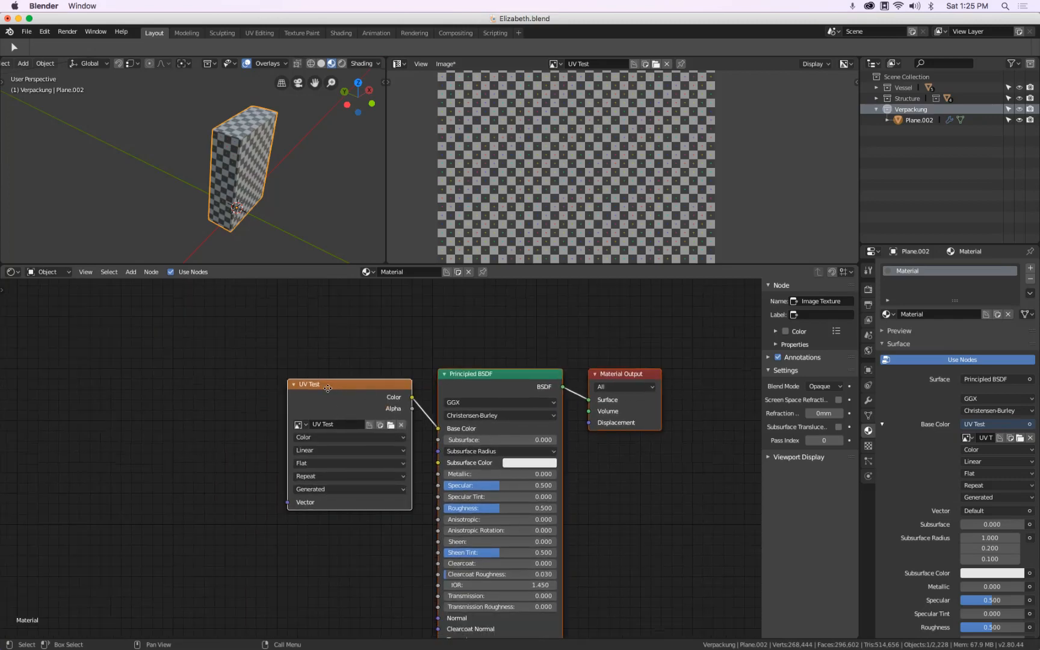
Move the UV Test texture node away from the Principled BSDF, load UV Mask.png into it, and inspect the mask on the box
{"action": "left_click_drag", "start_coordinate": [328, 389], "coordinate": [108, 372]}
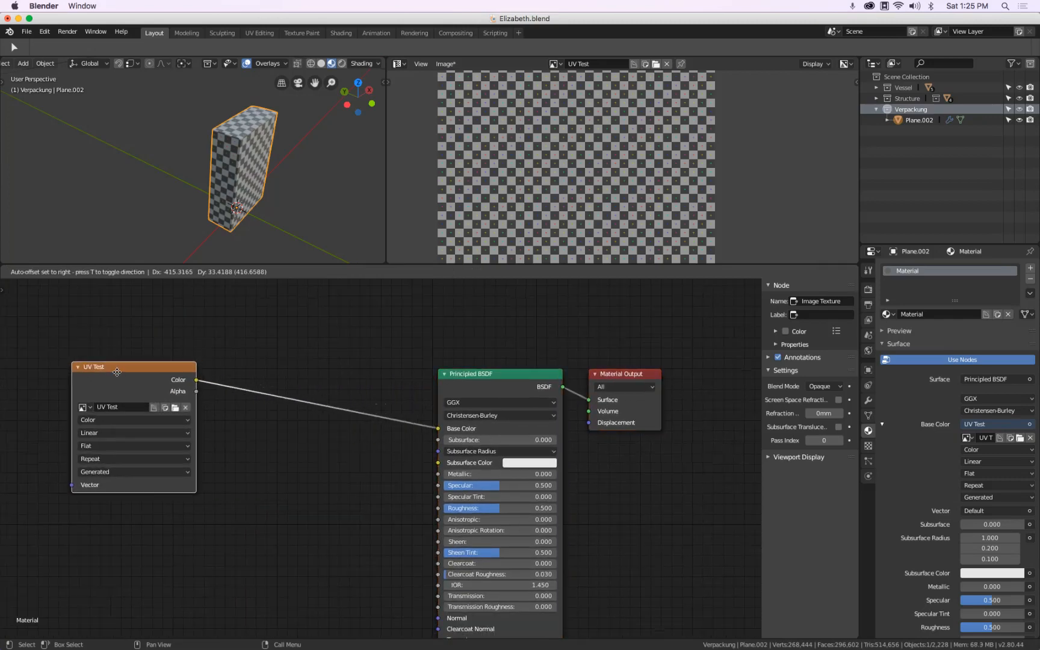
{"action": "left_click", "coordinate": [181, 409]}
{"action": "left_click", "coordinate": [160, 410]}
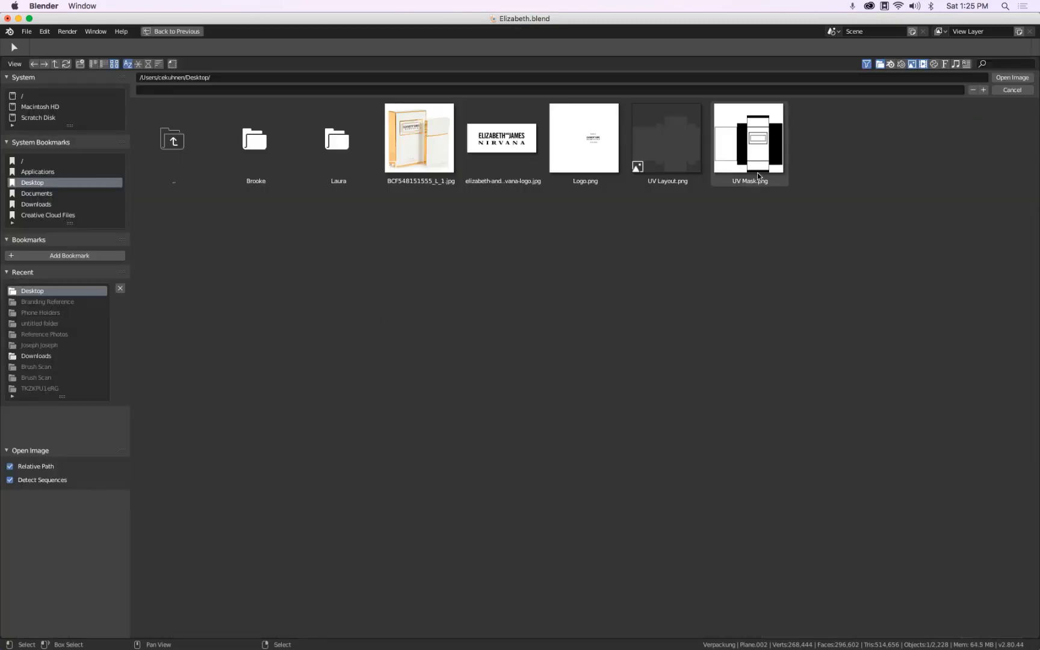
{"action": "left_click", "coordinate": [757, 150]}
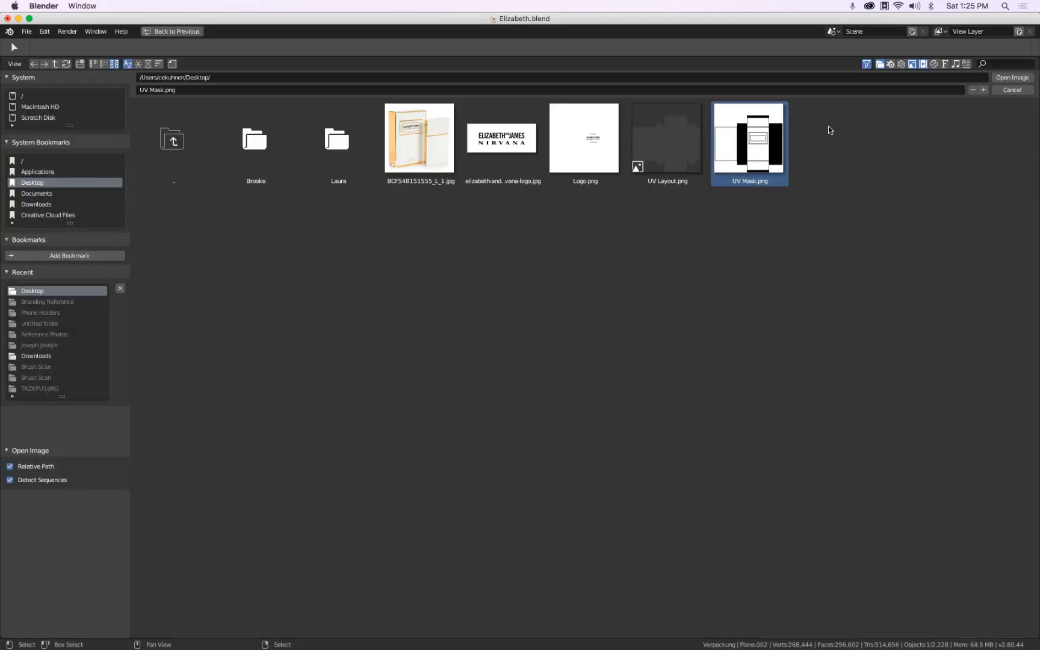
{"action": "left_click", "coordinate": [1011, 78]}
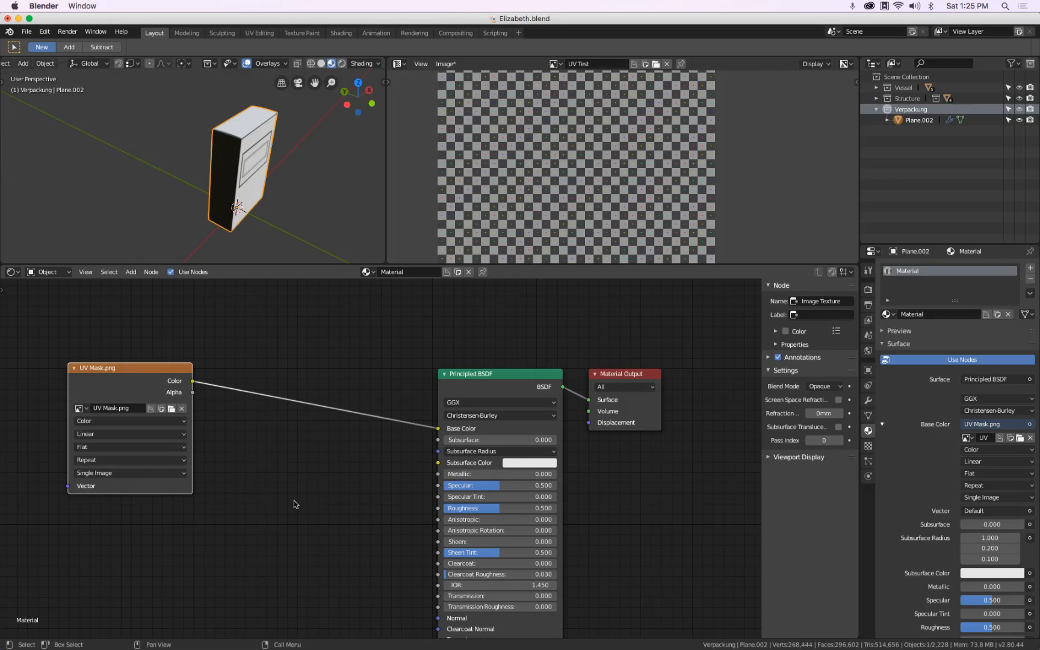
{"action": "left_click_drag", "start_coordinate": [285, 213], "coordinate": [301, 259]}
{"action": "scroll", "coordinate": [235, 128], "scroll_direction": "up", "scroll_amount": 4}
{"action": "left_click_drag", "start_coordinate": [178, 165], "coordinate": [16, 149]}
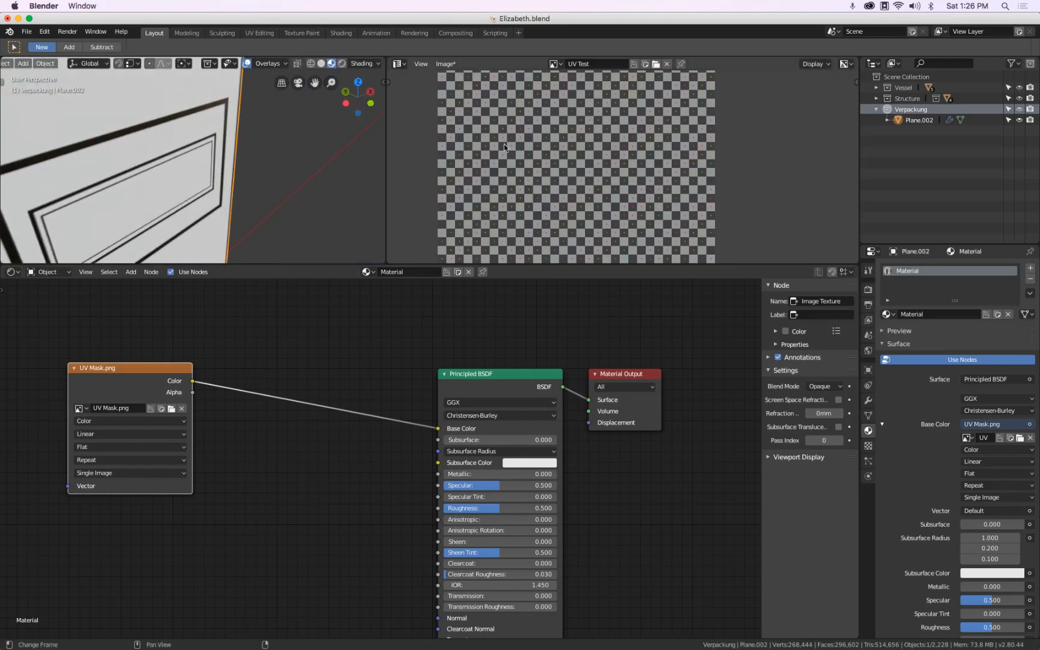
{"action": "scroll", "coordinate": [281, 133], "scroll_direction": "down", "scroll_amount": 5}
{"action": "scroll", "coordinate": [261, 209], "scroll_direction": "down", "scroll_amount": 3}
{"action": "left_click_drag", "start_coordinate": [259, 209], "coordinate": [259, 172]}
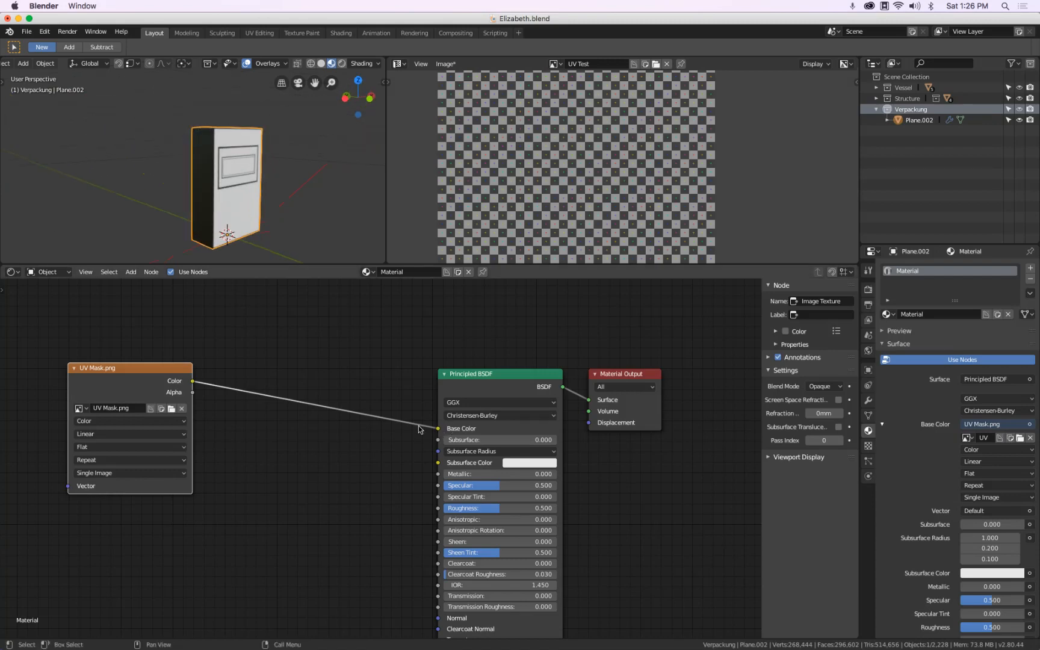
Disconnect the UV Mask.png texture from Base Color and spread out the texture, Principled BSDF and Material Output nodes
{"action": "left_click_drag", "start_coordinate": [127, 374], "coordinate": [100, 379]}
{"action": "left_click_drag", "start_coordinate": [438, 432], "coordinate": [408, 415]}
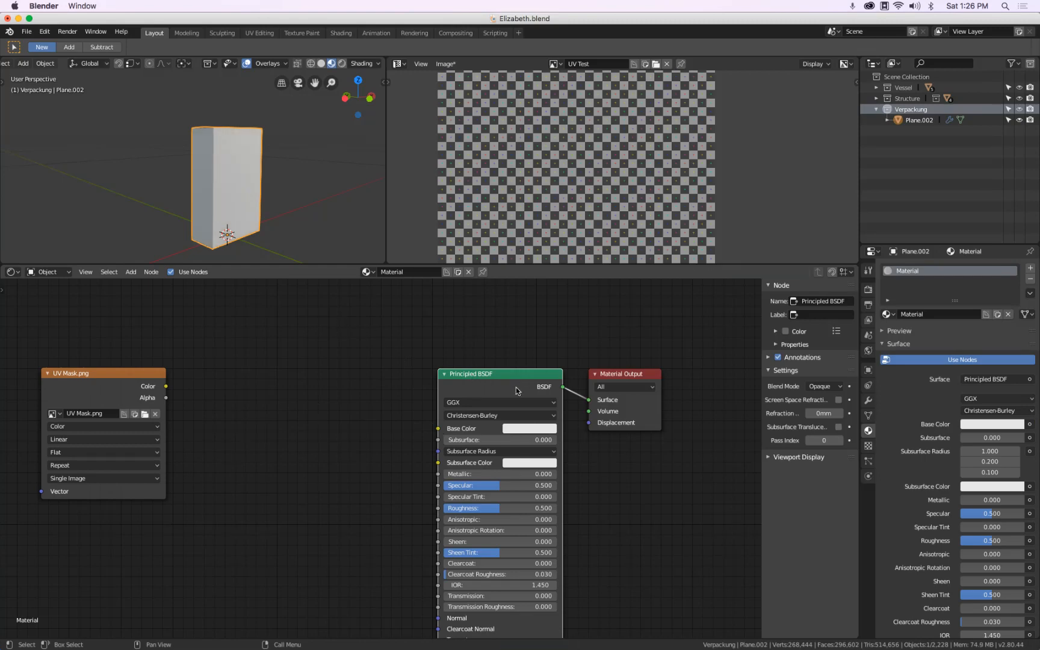
{"action": "left_click_drag", "start_coordinate": [507, 382], "coordinate": [365, 318]}
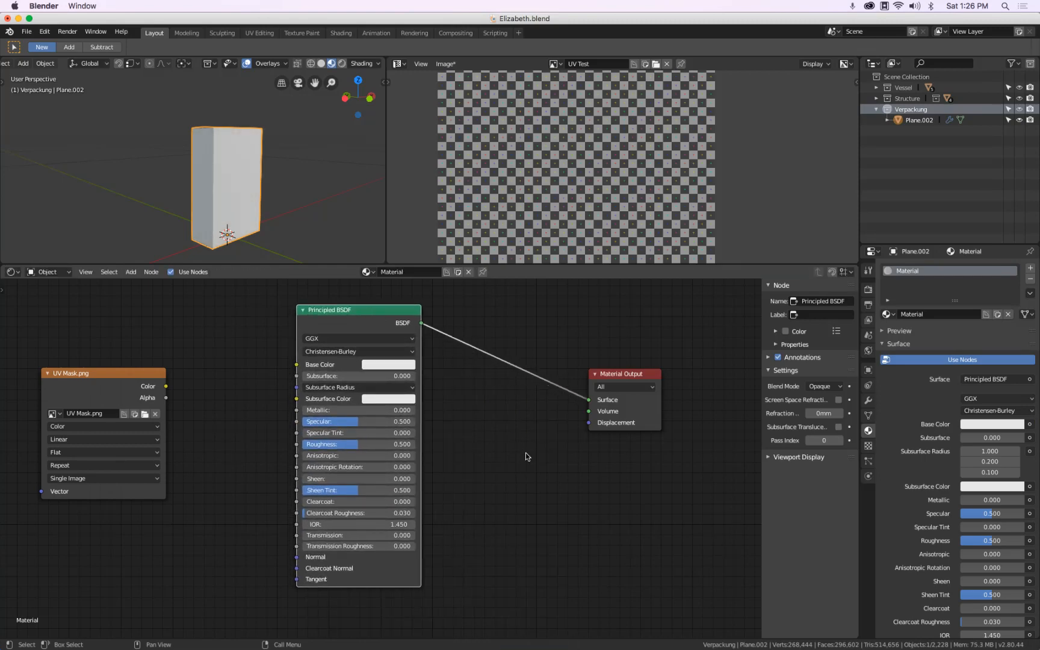
{"action": "scroll", "coordinate": [525, 453], "scroll_direction": "down", "scroll_amount": 3}
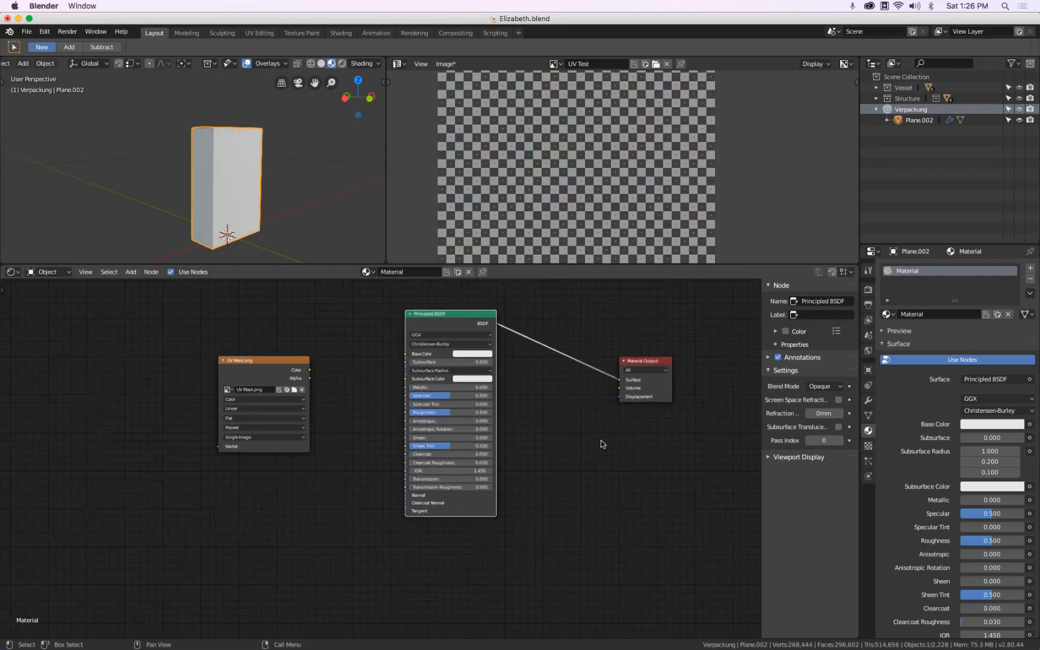
{"action": "left_click_drag", "start_coordinate": [639, 366], "coordinate": [701, 313]}
Duplicate the Principled BSDF node and place the copy directly below the original
{"action": "left_click", "coordinate": [434, 320]}
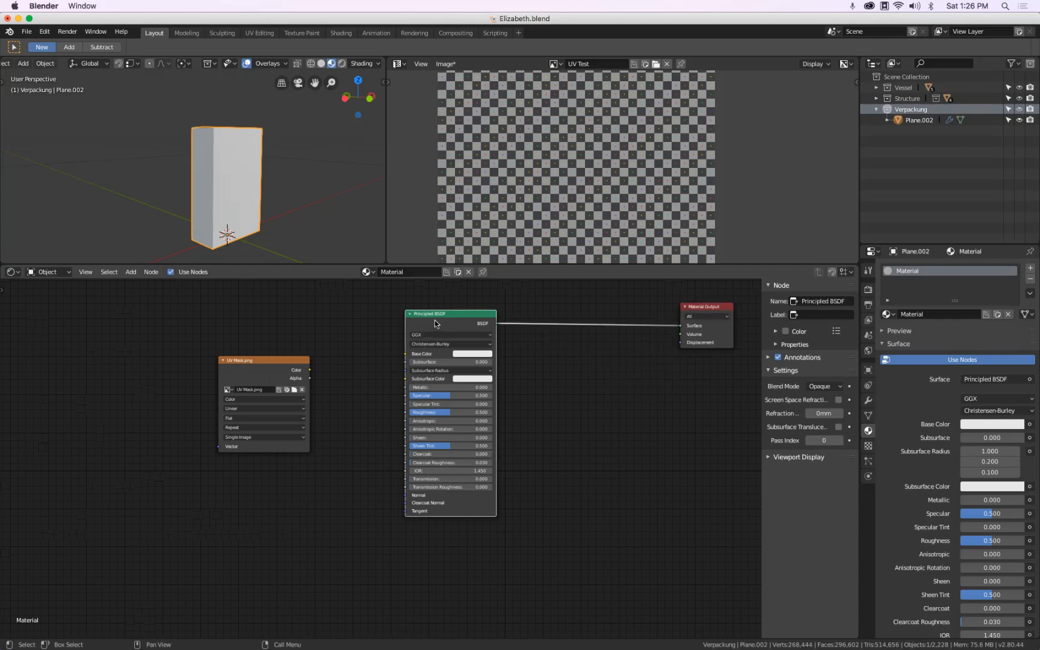
{"action": "key", "text": "shift+d"}
{"action": "left_click", "coordinate": [433, 544]}
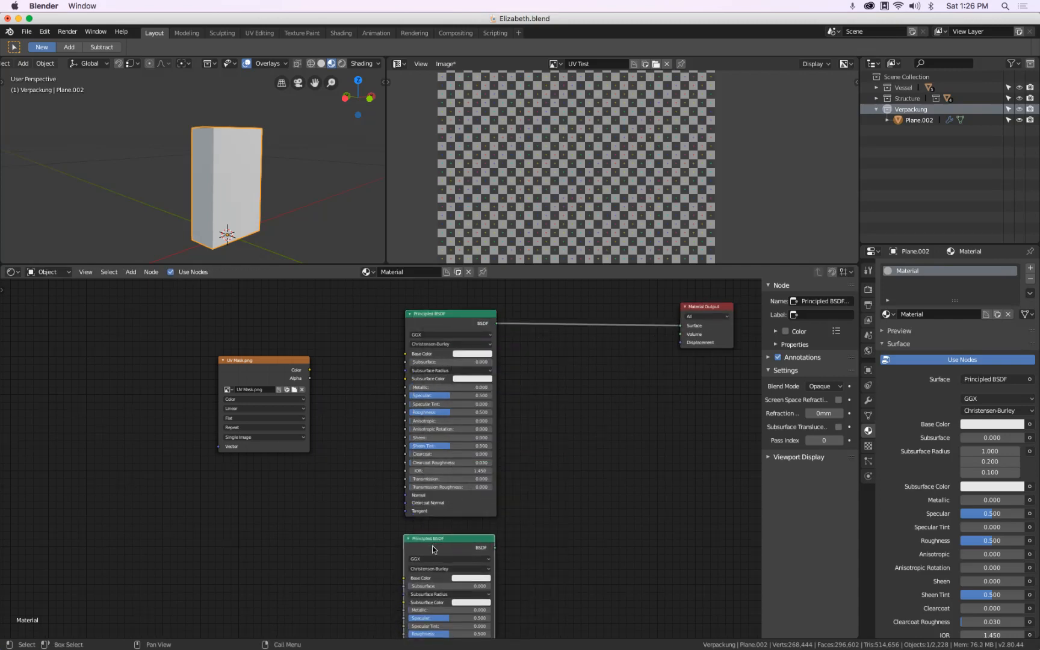
{"action": "left_click_drag", "start_coordinate": [623, 532], "coordinate": [594, 485]}
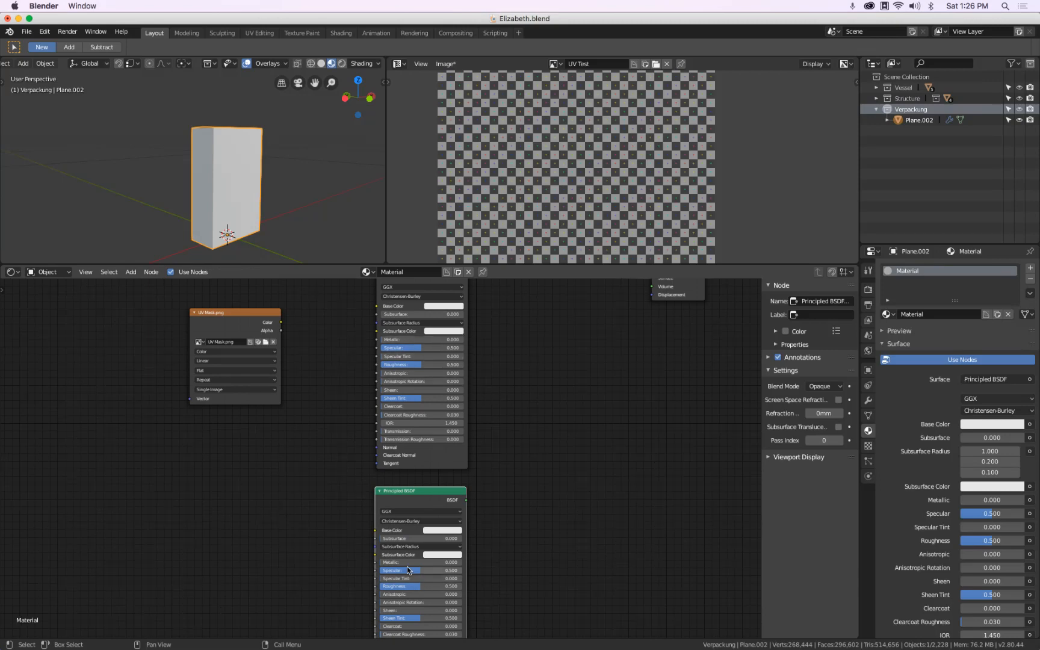
Give the duplicated Principled BSDF a Metallic of 1.000, Specular and Roughness of 0.000, and an orange-gold base color
{"action": "left_click_drag", "start_coordinate": [417, 570], "coordinate": [465, 561]}
{"action": "left_click", "coordinate": [438, 531]}
{"action": "left_click", "coordinate": [443, 477]}
{"action": "left_click_drag", "start_coordinate": [443, 477], "coordinate": [432, 482]}
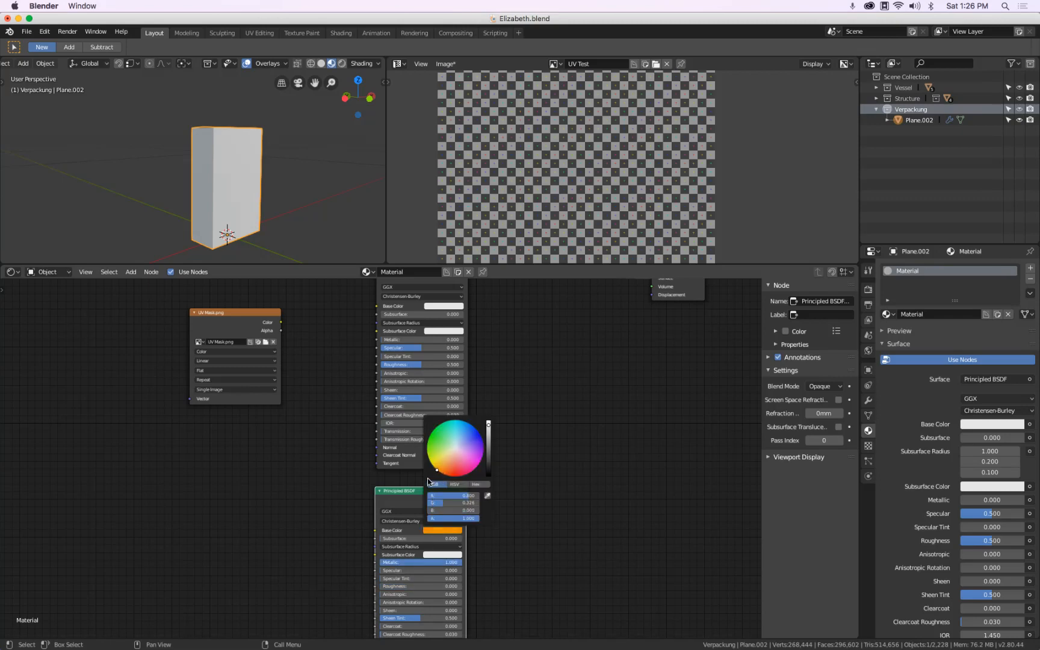
Set the Roughness of the original white Principled BSDF to 0.200
{"action": "left_click_drag", "start_coordinate": [415, 364], "coordinate": [270, 369]}
{"action": "left_click", "coordinate": [389, 365]}
{"action": "key", "text": "Return"}
{"action": "scroll", "coordinate": [523, 386], "scroll_direction": "right", "scroll_amount": 3}
Add a Mix Shader and connect the white BSDF to its first Shader input, the gold BSDF to its second, and its output to Surface
{"action": "key", "text": "shift+a"}
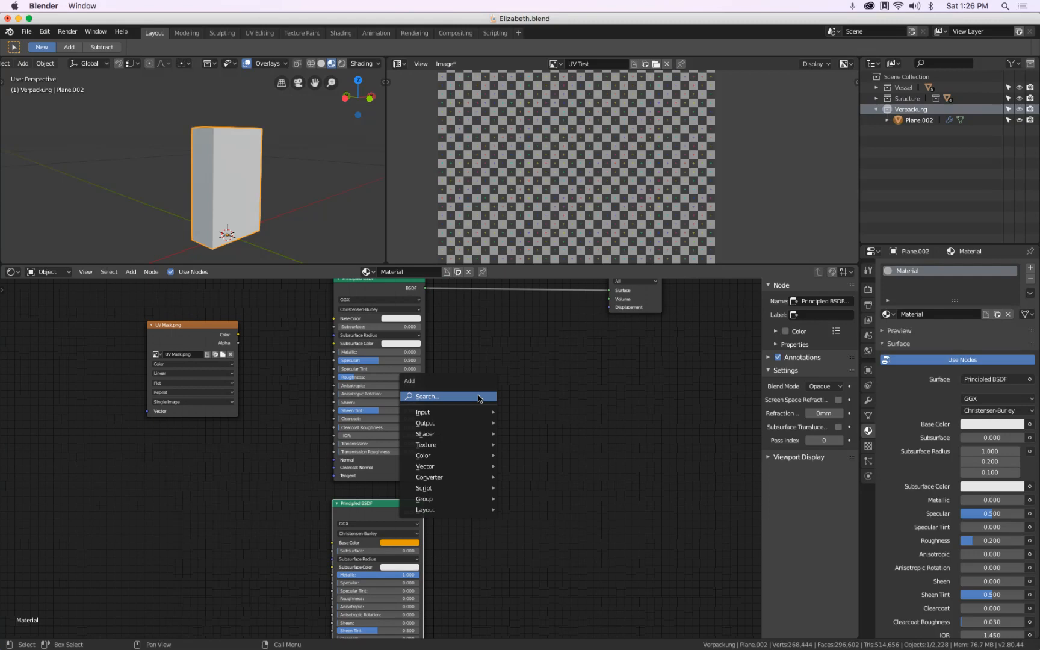
{"action": "mouse_move", "coordinate": [464, 437]}
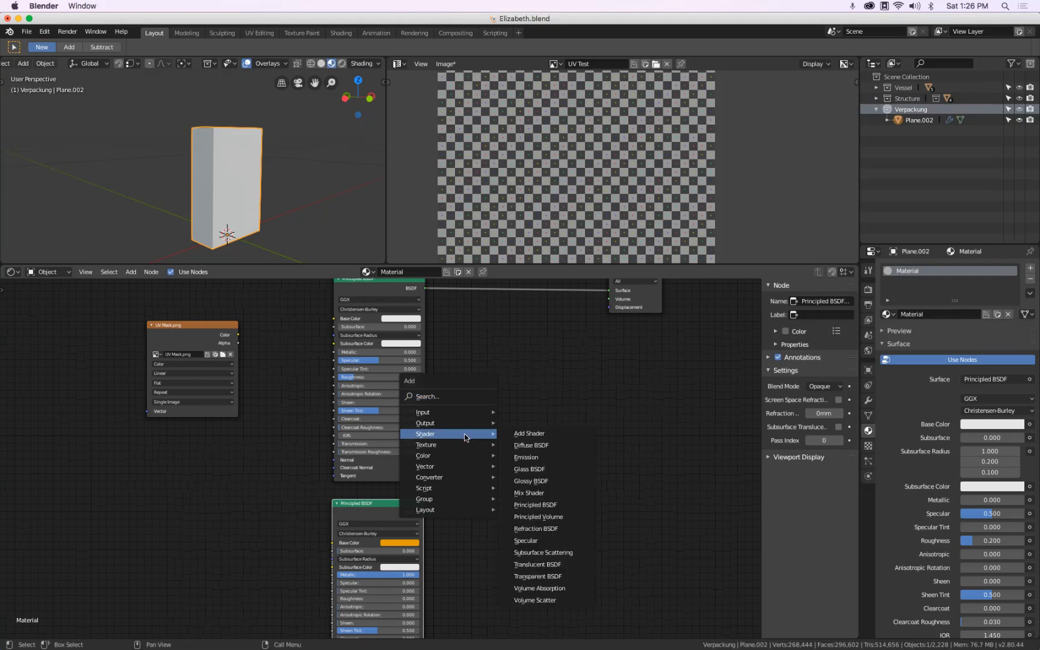
{"action": "left_click", "coordinate": [526, 493]}
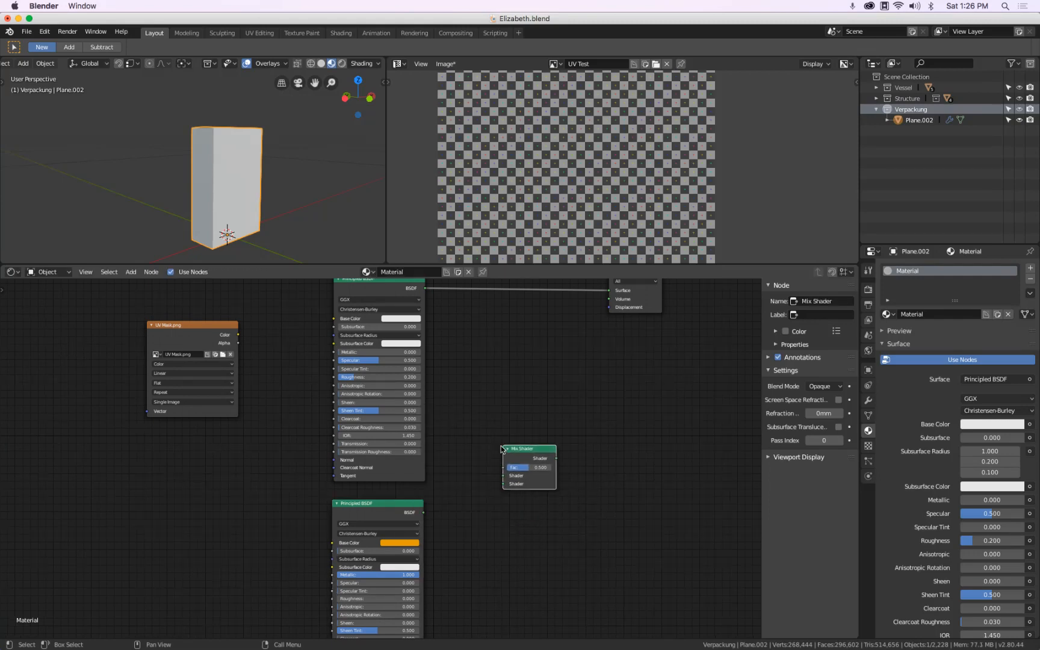
{"action": "left_click_drag", "start_coordinate": [424, 513], "coordinate": [504, 484]}
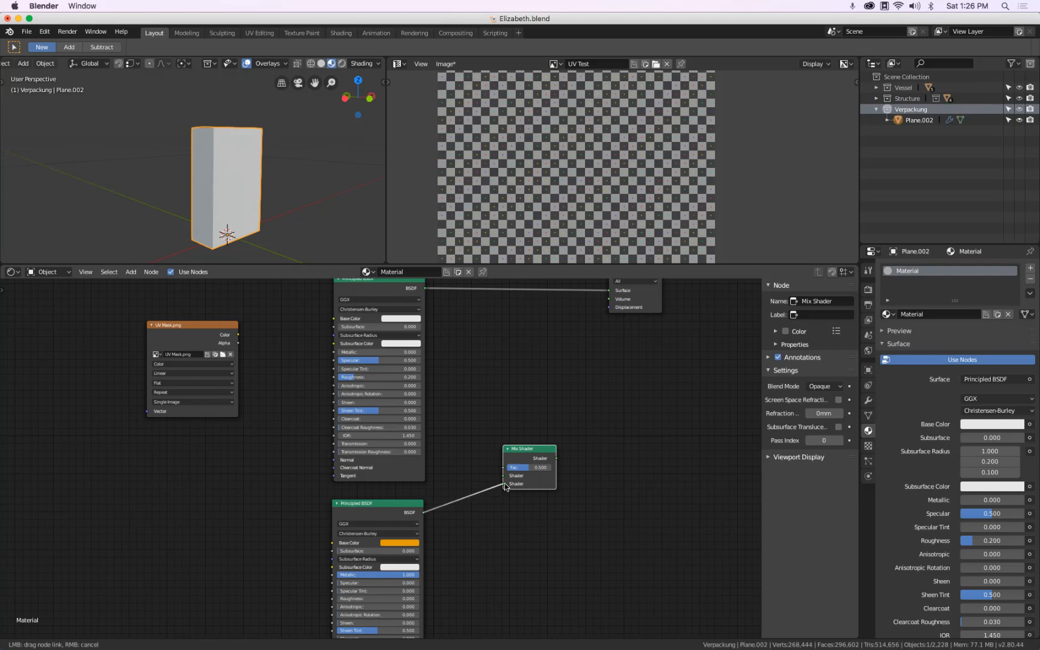
{"action": "left_click_drag", "start_coordinate": [424, 289], "coordinate": [609, 291]}
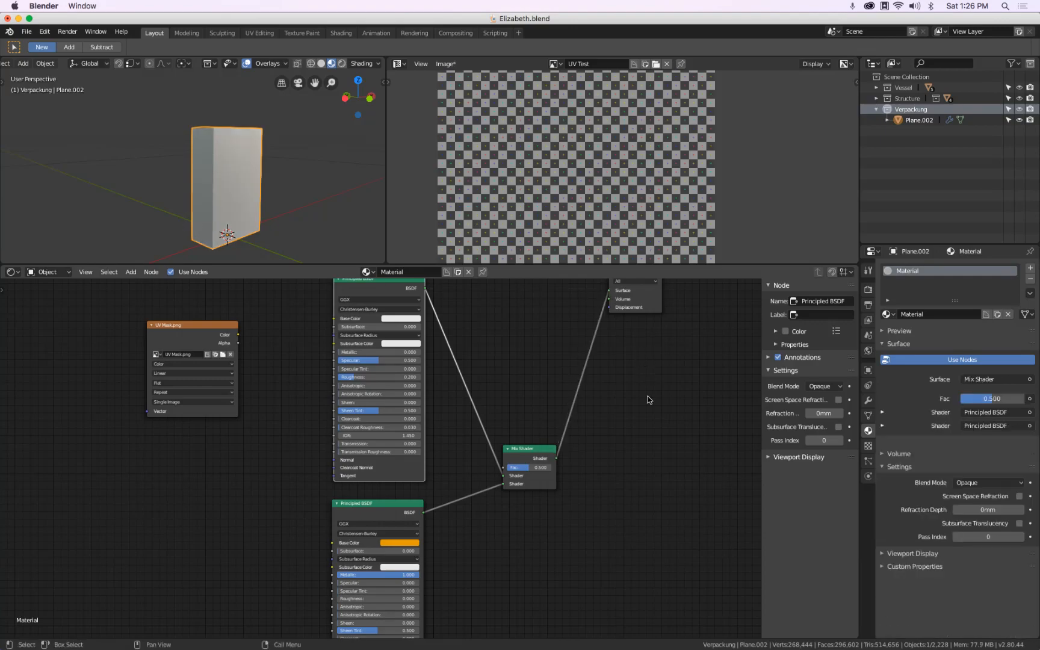
{"action": "key", "text": "super+h"}
{"action": "mouse_move", "coordinate": [358, 644]}
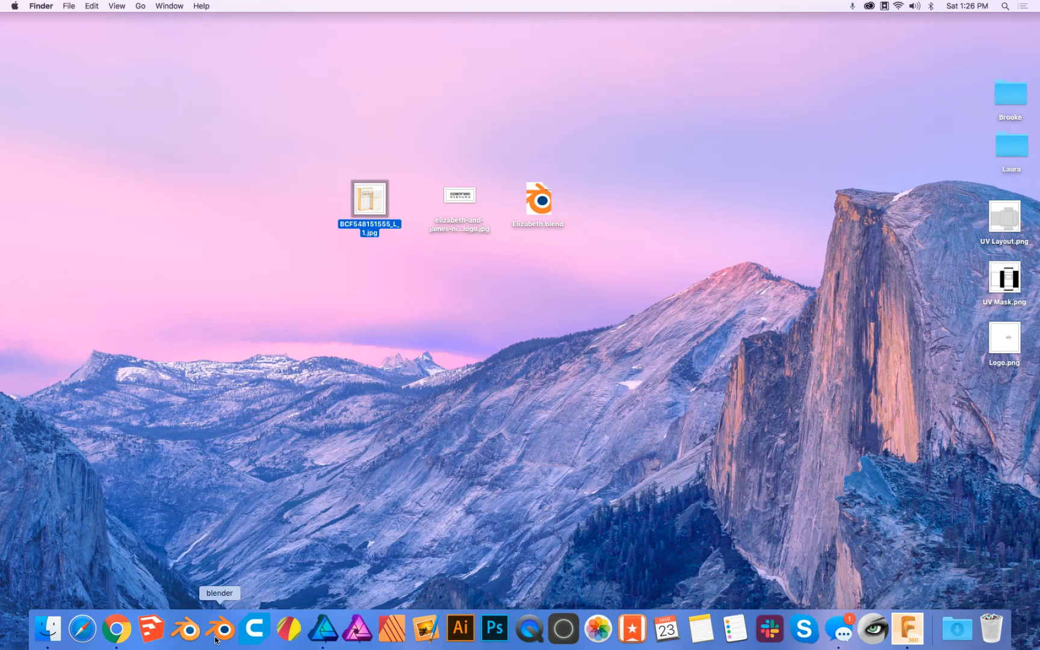
{"action": "left_click", "coordinate": [116, 629]}
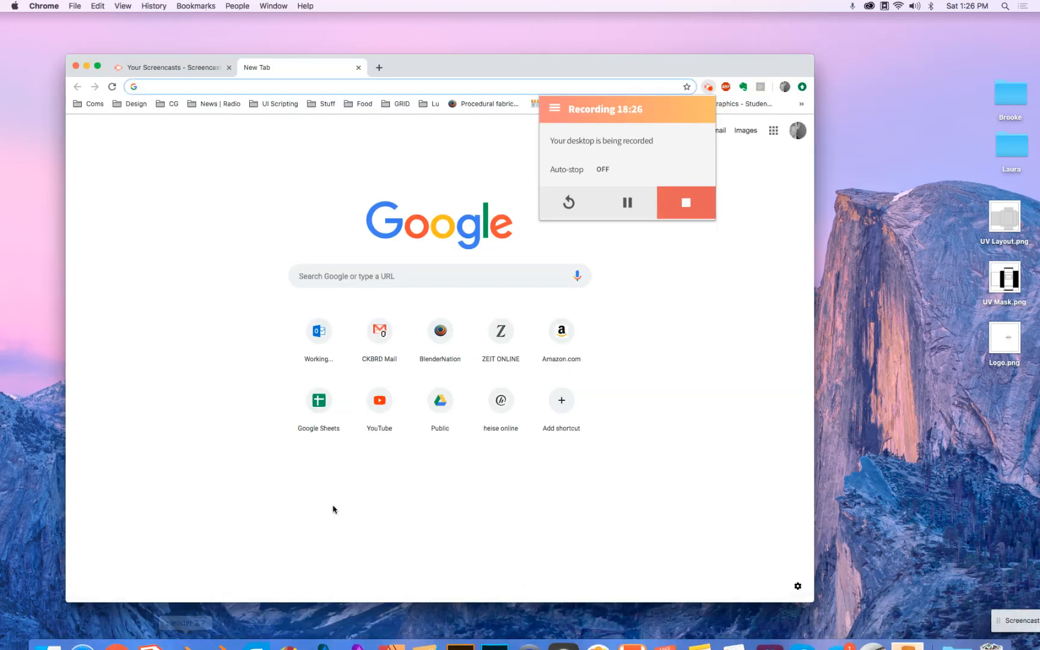
{"action": "left_click", "coordinate": [630, 203]}
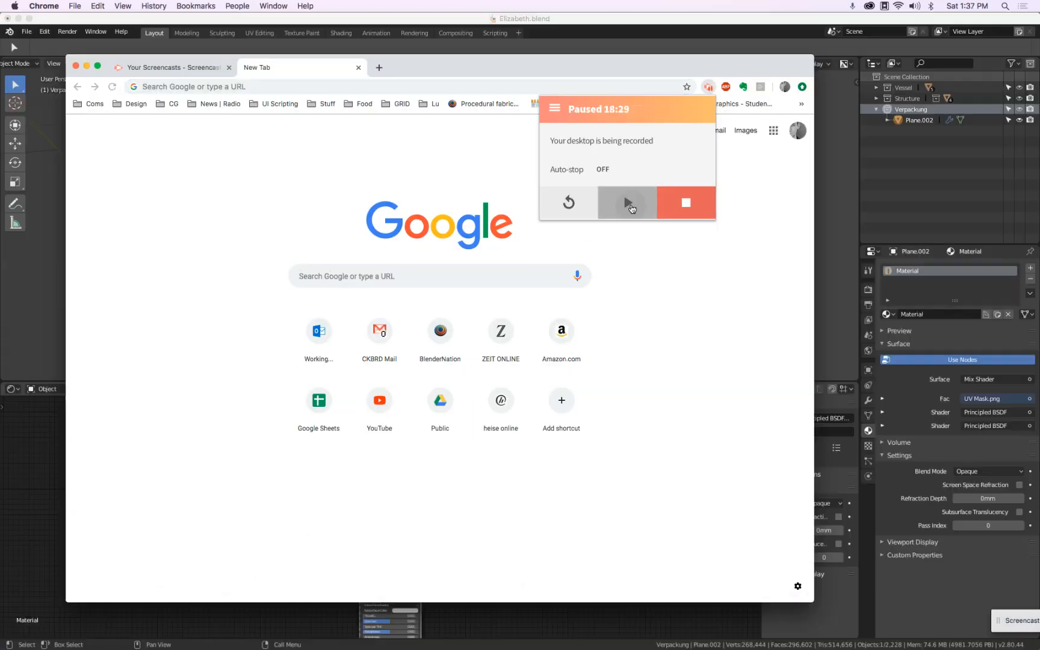
{"action": "left_click", "coordinate": [629, 203]}
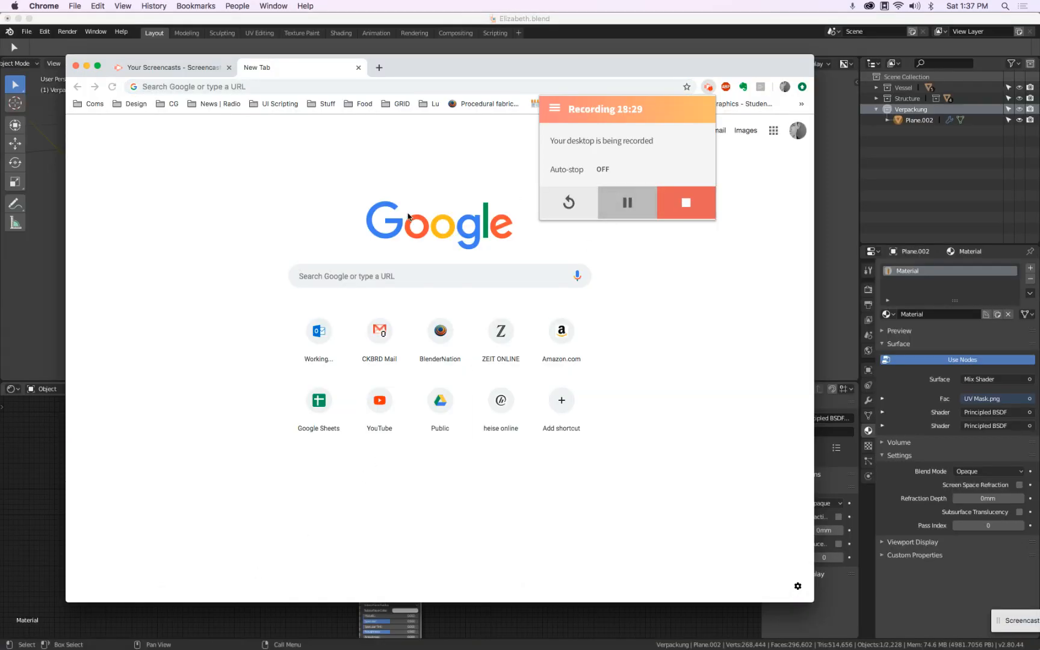
{"action": "left_click", "coordinate": [37, 511]}
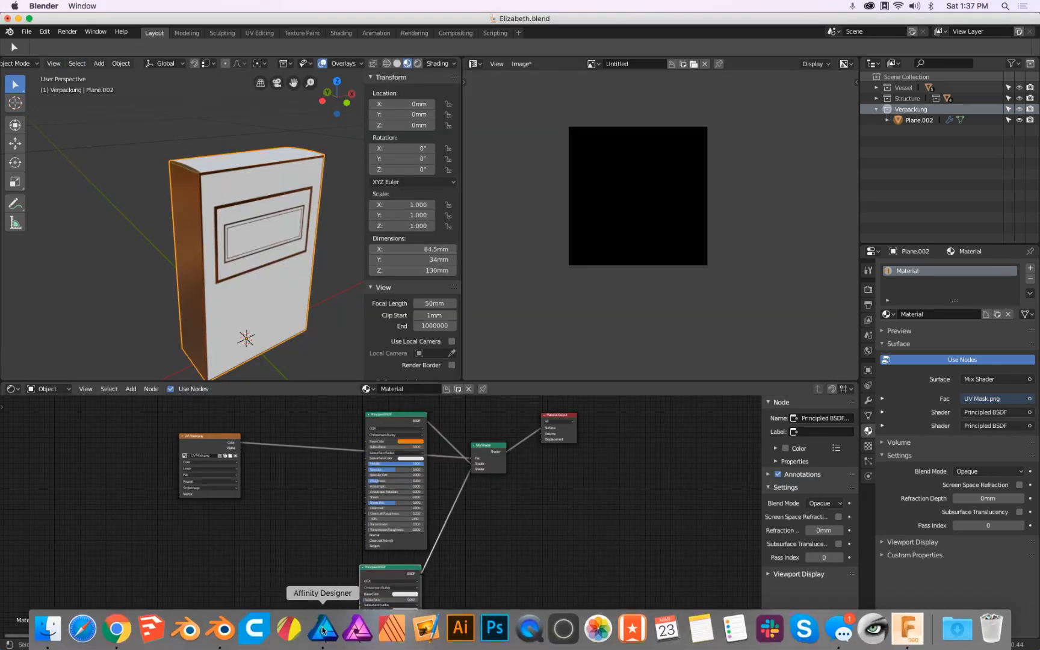
Check the UV Layout mask artwork in Affinity Designer and return to Blender to view the box's UVs in Edit Mode
{"action": "left_click", "coordinate": [323, 629]}
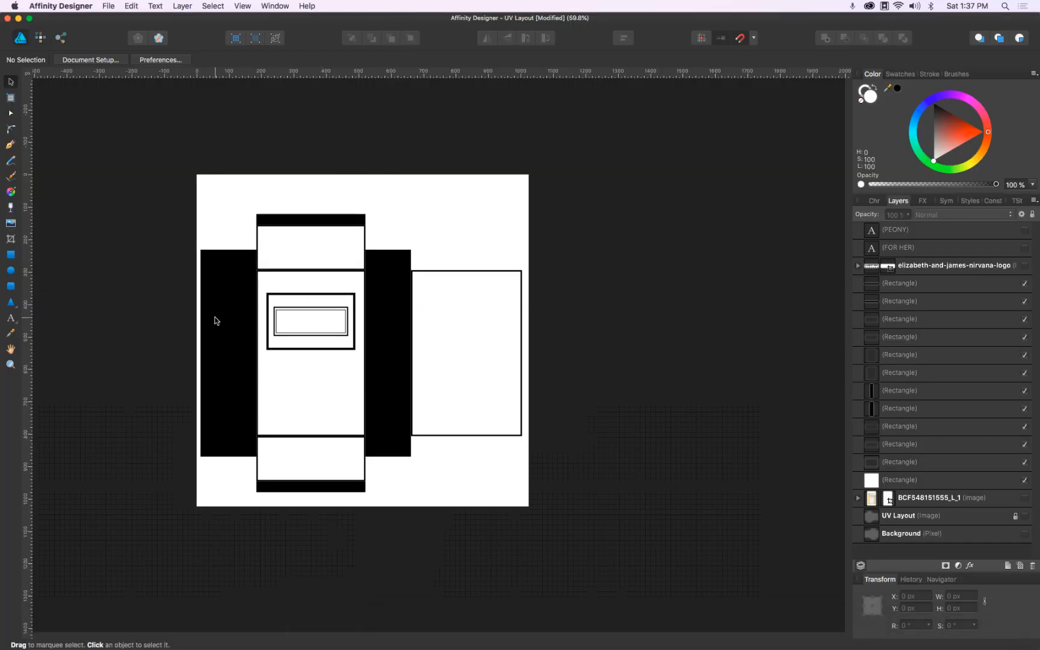
{"action": "key", "text": "super+Tab"}
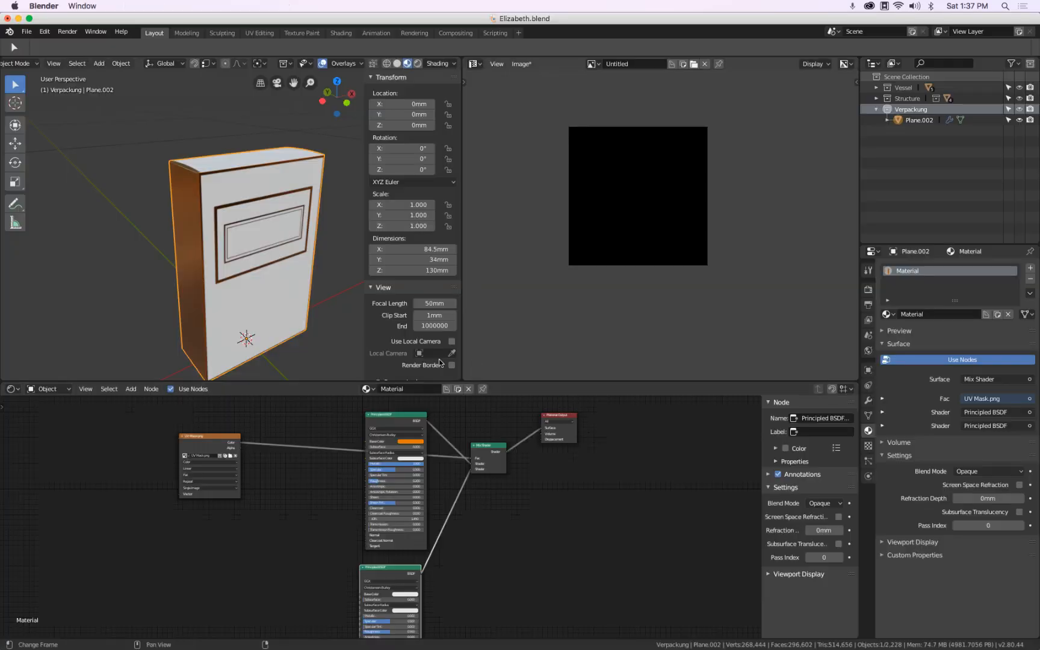
{"action": "key", "text": "Tab"}
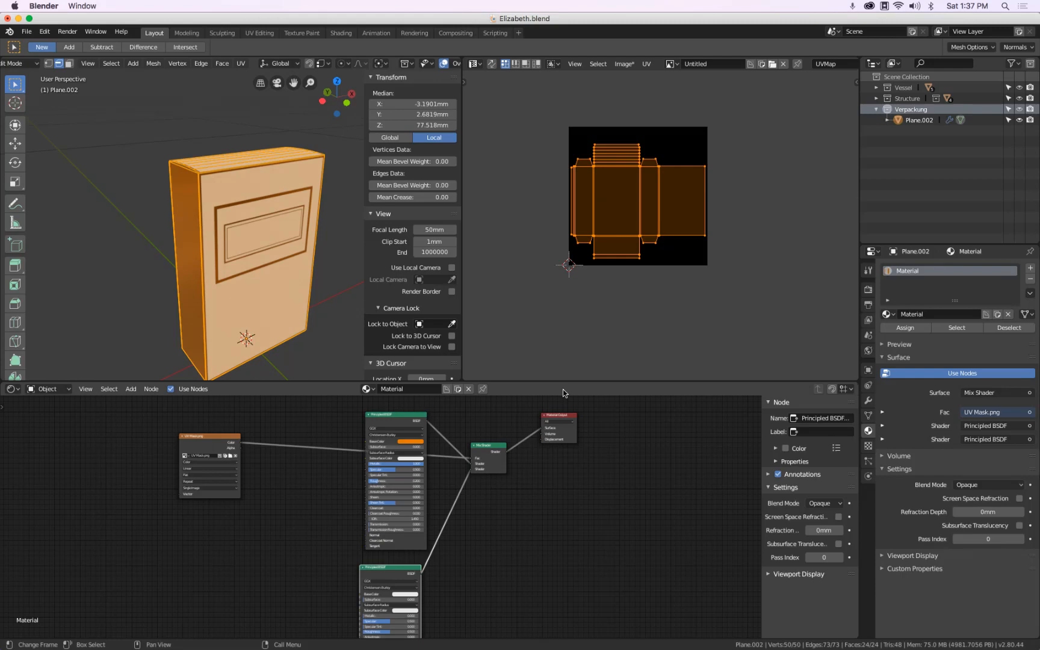
Reopen the recent file Elizabeth.blend and bring the complete material node setup into view
{"action": "left_click", "coordinate": [26, 32]}
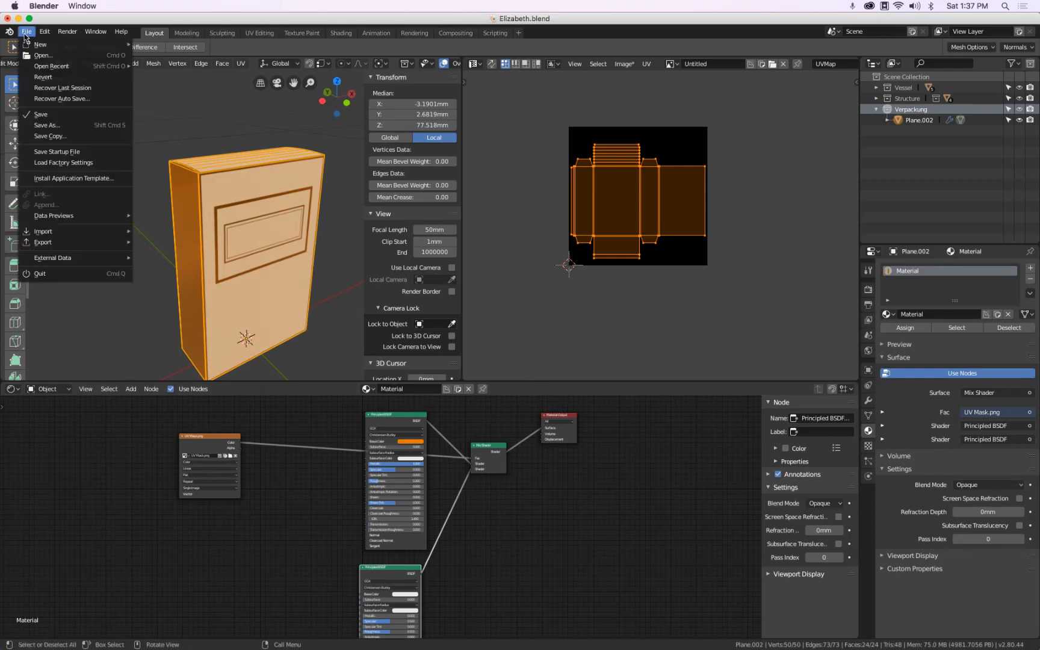
{"action": "mouse_move", "coordinate": [36, 66]}
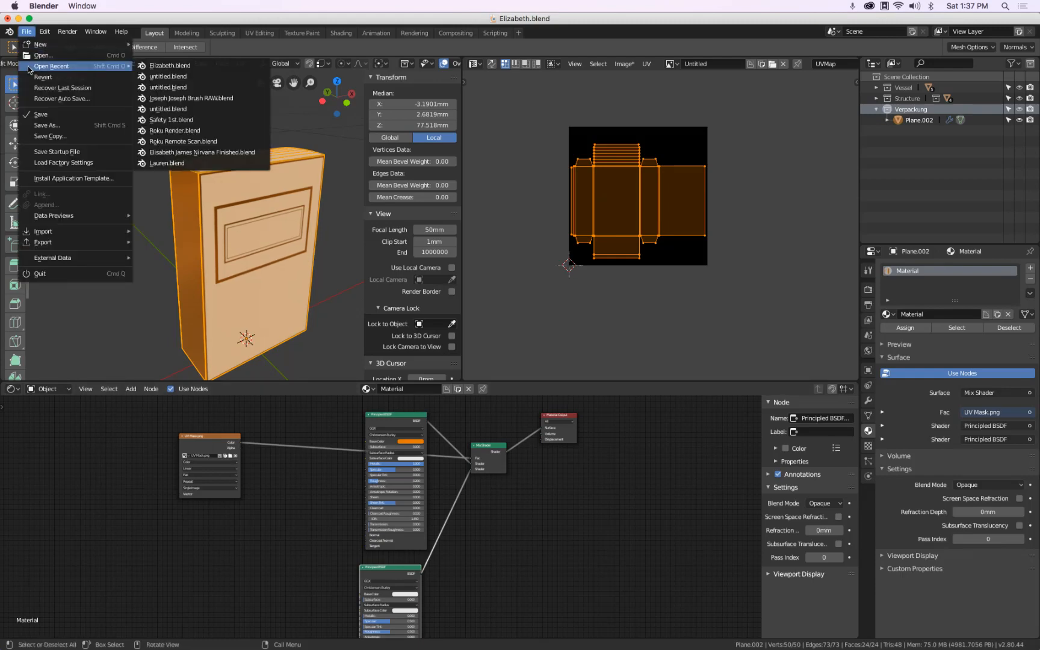
{"action": "left_click", "coordinate": [168, 70]}
{"action": "scroll", "coordinate": [457, 508], "scroll_direction": "down", "scroll_amount": 7}
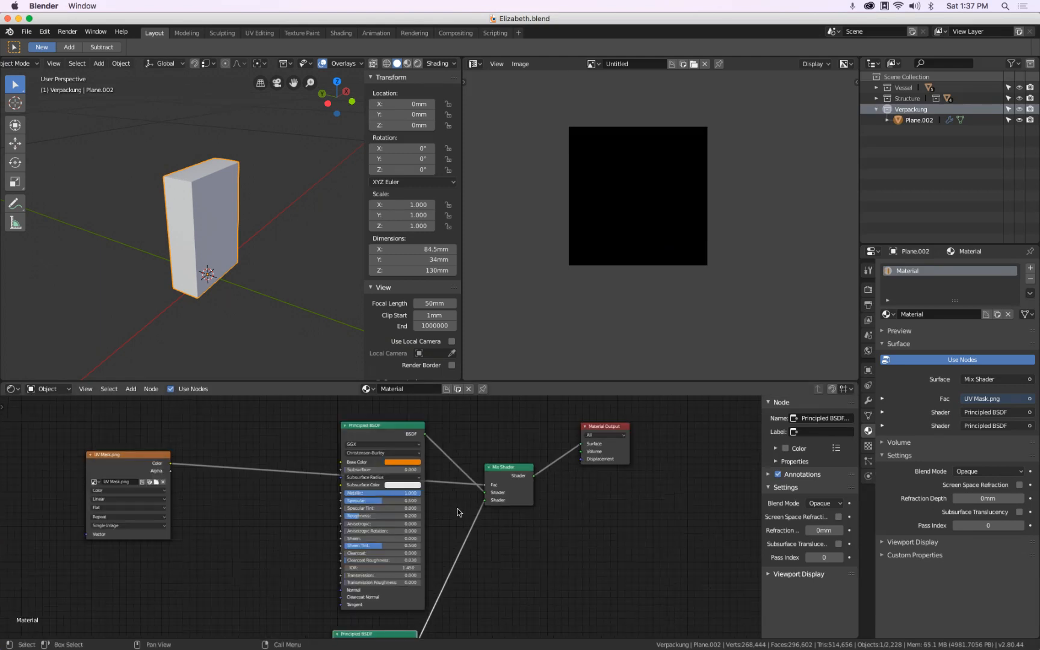
{"action": "left_click_drag", "start_coordinate": [475, 538], "coordinate": [453, 507]}
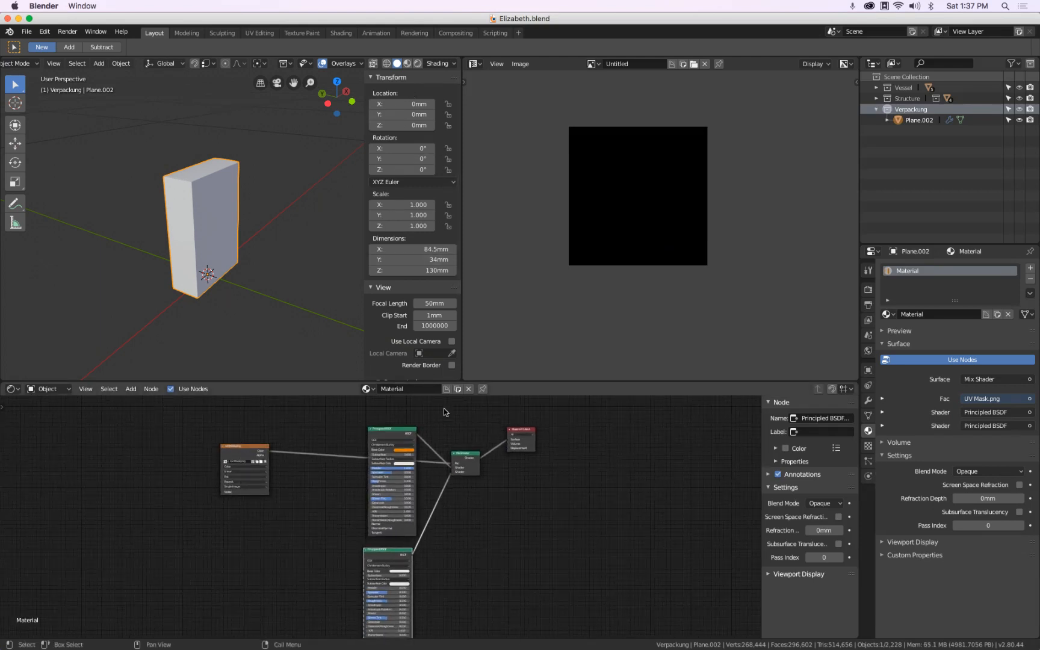
Compare the box in material preview shading and solid shading, ending in material preview
{"action": "left_click", "coordinate": [407, 63]}
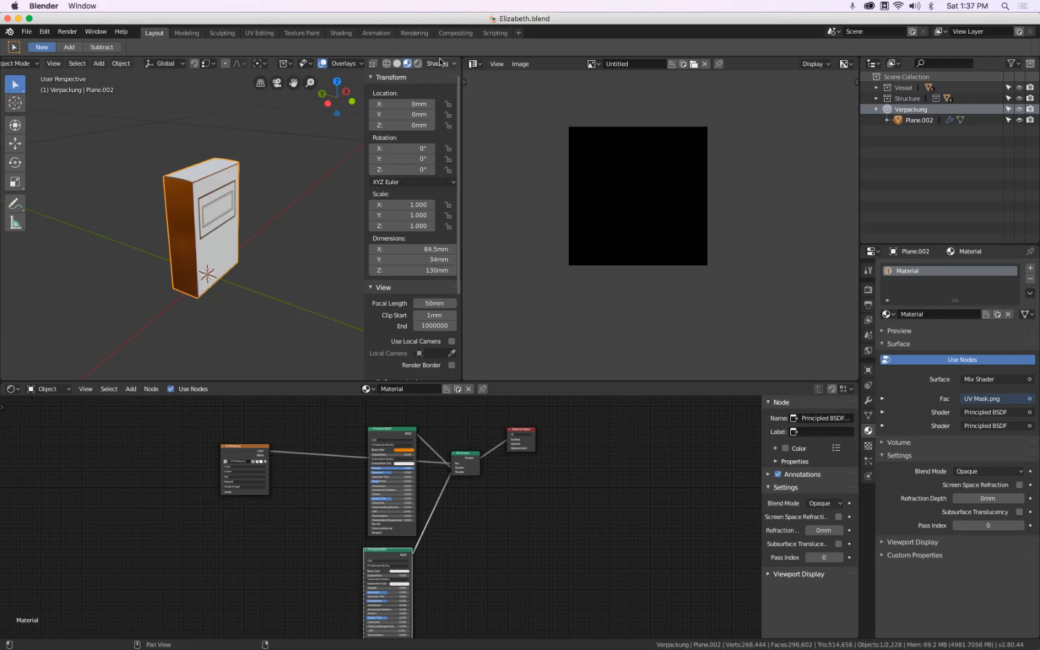
{"action": "left_click", "coordinate": [397, 64]}
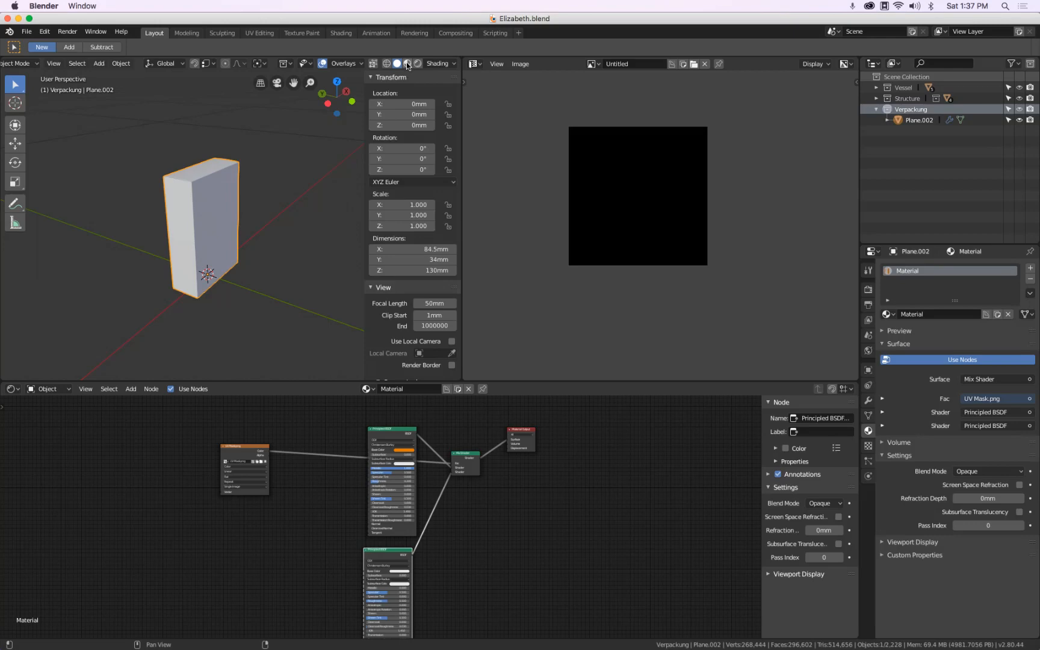
{"action": "left_click", "coordinate": [408, 64]}
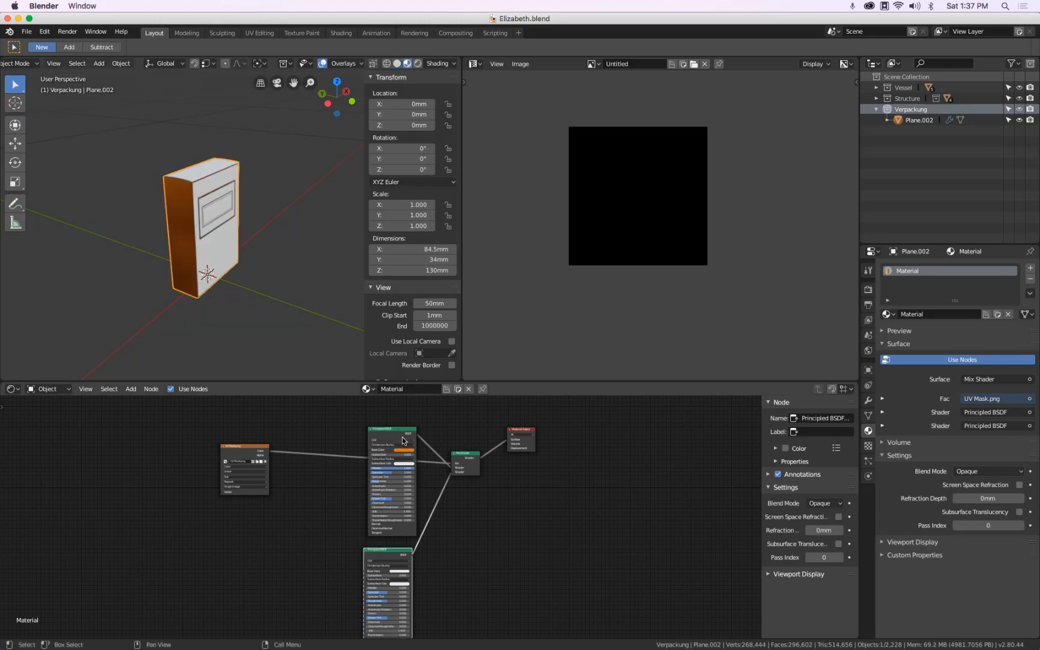
Enlarge the node editor and rearrange the nodes, with UV Mask.png above and the two Principled BSDFs side by side below
{"action": "scroll", "coordinate": [404, 446], "scroll_direction": "up", "scroll_amount": 5}
{"action": "left_click_drag", "start_coordinate": [499, 379], "coordinate": [499, 192]}
{"action": "scroll", "coordinate": [408, 303], "scroll_direction": "down", "scroll_amount": 2}
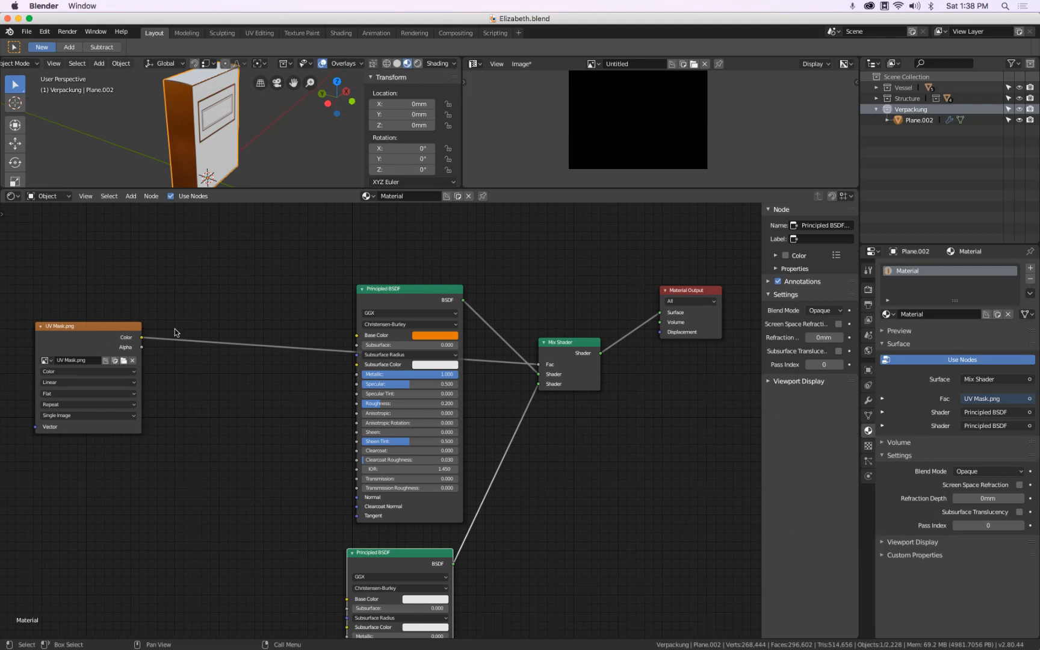
{"action": "left_click_drag", "start_coordinate": [102, 337], "coordinate": [293, 222]}
{"action": "left_click_drag", "start_coordinate": [375, 290], "coordinate": [186, 370]}
{"action": "left_click_drag", "start_coordinate": [387, 557], "coordinate": [383, 417]}
{"action": "scroll", "coordinate": [372, 370], "scroll_direction": "up", "scroll_amount": 2}
{"action": "scroll", "coordinate": [372, 370], "scroll_direction": "up", "scroll_amount": 5}
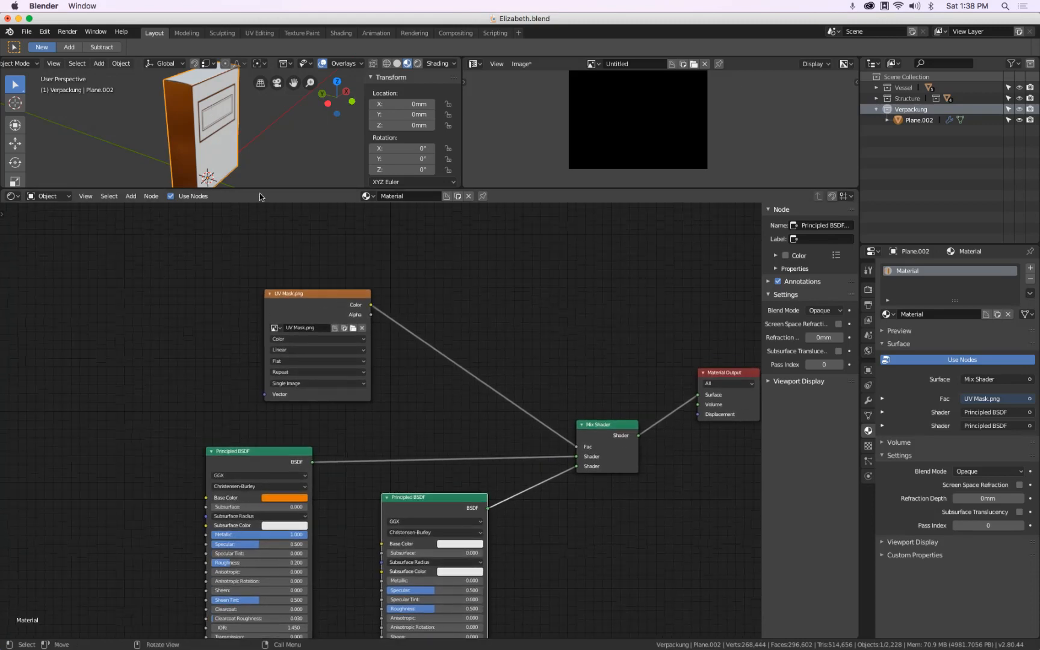
Shrink the node editor to enlarge the 3D viewport and try to disconnect UV Mask.png from the Mix Shader's Fac input
{"action": "left_click_drag", "start_coordinate": [261, 191], "coordinate": [274, 472]}
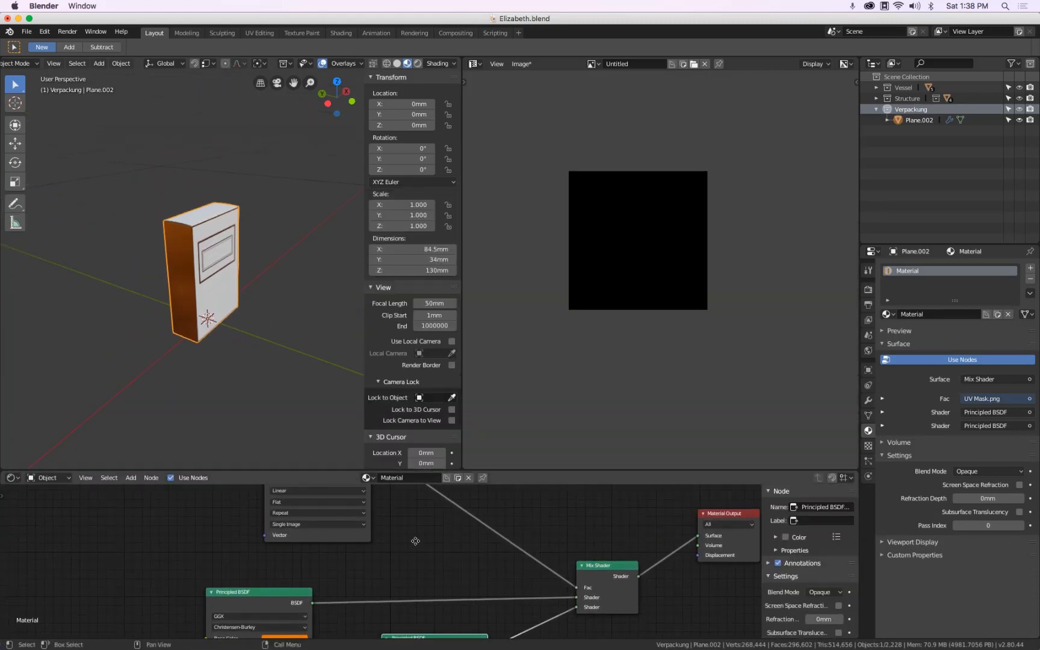
{"action": "scroll", "coordinate": [416, 541], "scroll_direction": "up", "scroll_amount": 3}
{"action": "scroll", "coordinate": [523, 571], "scroll_direction": "down", "scroll_amount": 4}
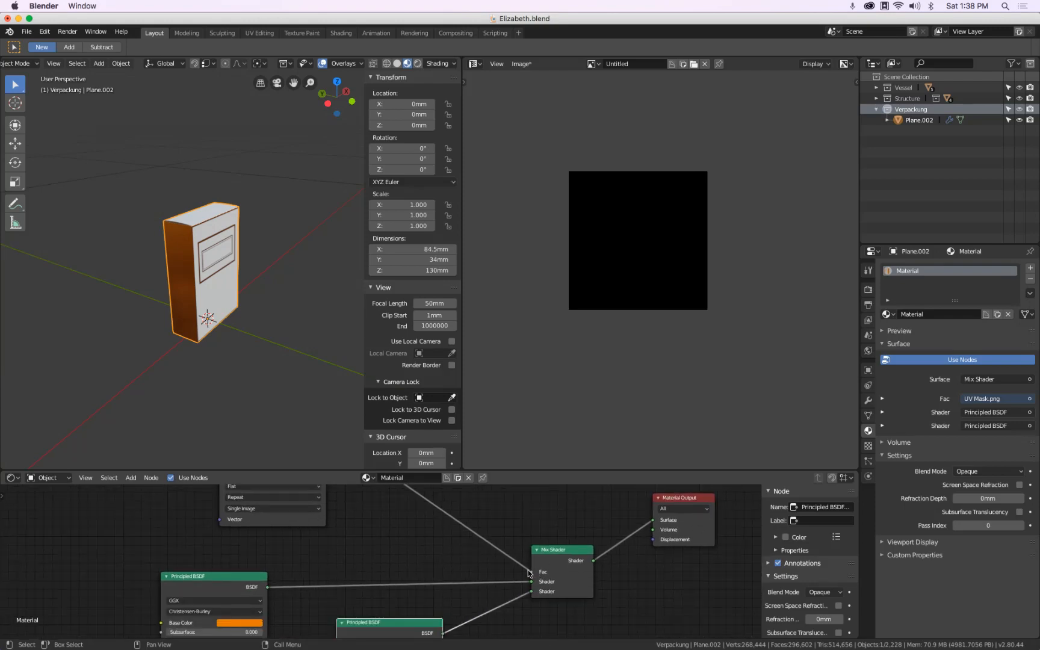
{"action": "left_click_drag", "start_coordinate": [530, 572], "coordinate": [558, 573]}
Relaunch Blender, dismiss the crash report and open the recent file Elizabeth.blend
{"action": "key", "text": "super+h"}
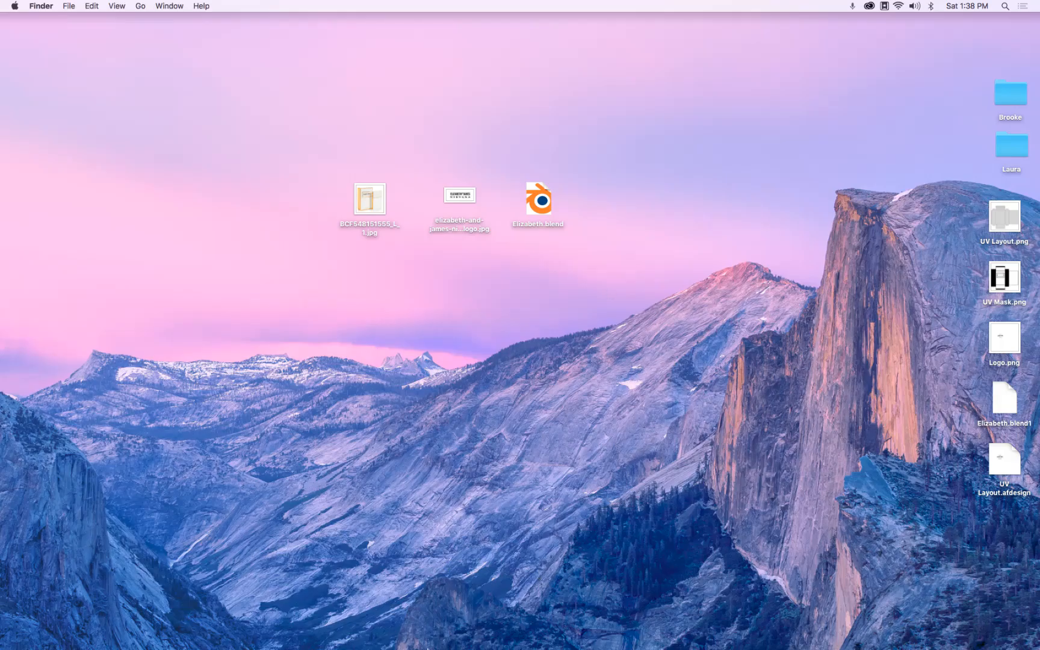
{"action": "mouse_move", "coordinate": [427, 648]}
{"action": "left_click", "coordinate": [227, 634]}
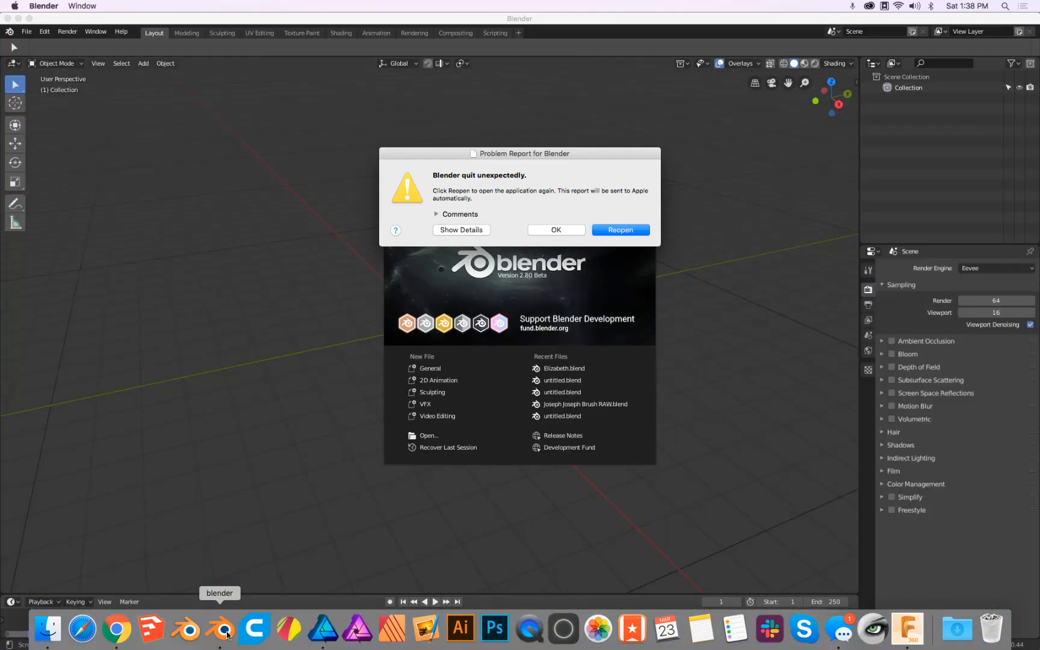
{"action": "left_click", "coordinate": [617, 232]}
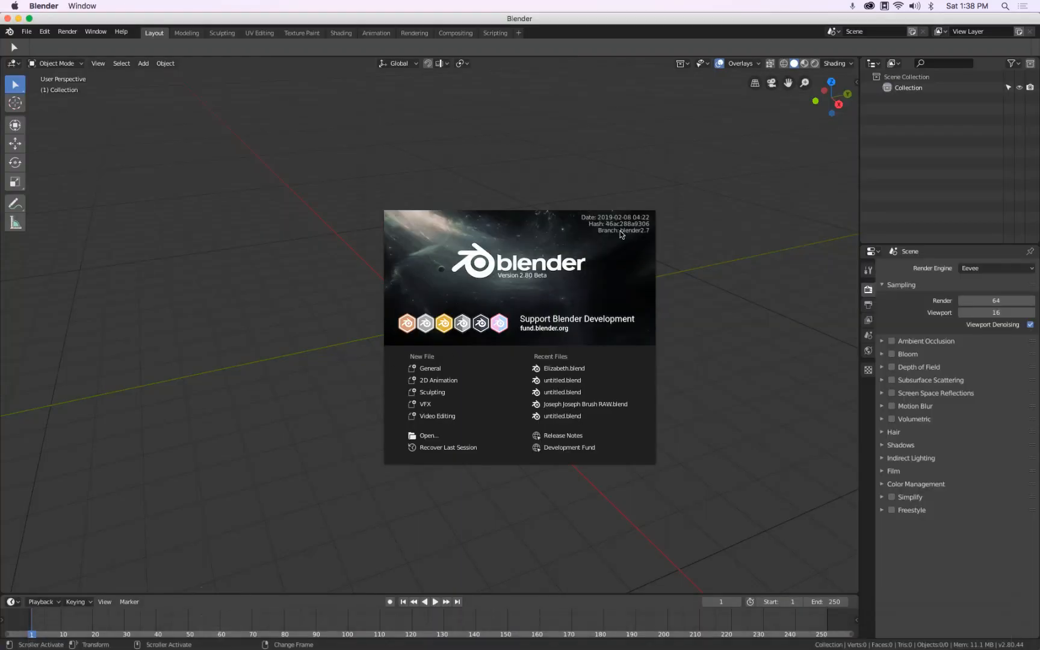
{"action": "left_click", "coordinate": [564, 368]}
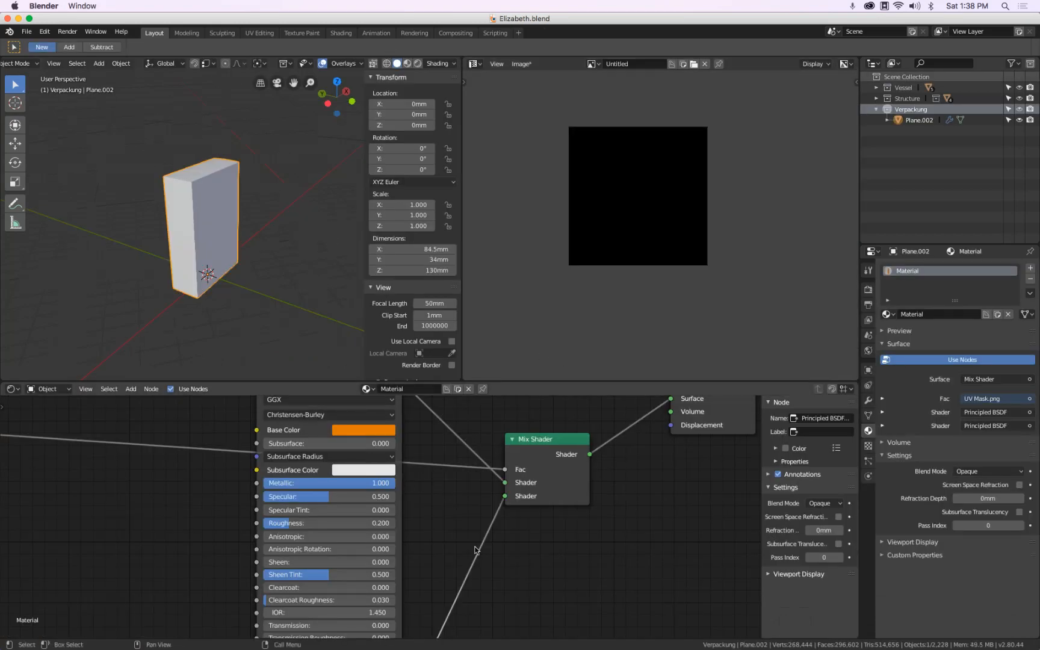
Disconnect UV Mask.png from the Mix Shader's Fac input and set Fac to 0
{"action": "scroll", "coordinate": [504, 498], "scroll_direction": "down", "scroll_amount": 3}
{"action": "scroll", "coordinate": [504, 499], "scroll_direction": "down", "scroll_amount": 2}
{"action": "left_click_drag", "start_coordinate": [506, 485], "coordinate": [357, 485]}
{"action": "left_click", "coordinate": [521, 488]}
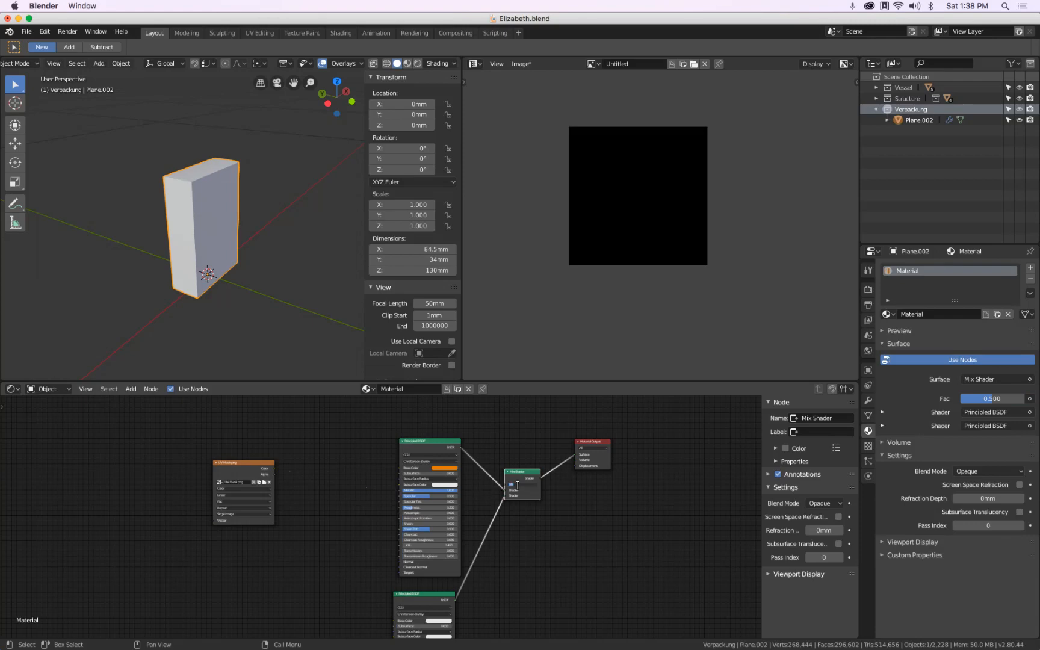
{"action": "scroll", "coordinate": [552, 495], "scroll_direction": "up", "scroll_amount": 3}
{"action": "type", "text": "0"}
{"action": "key", "text": "Return"}
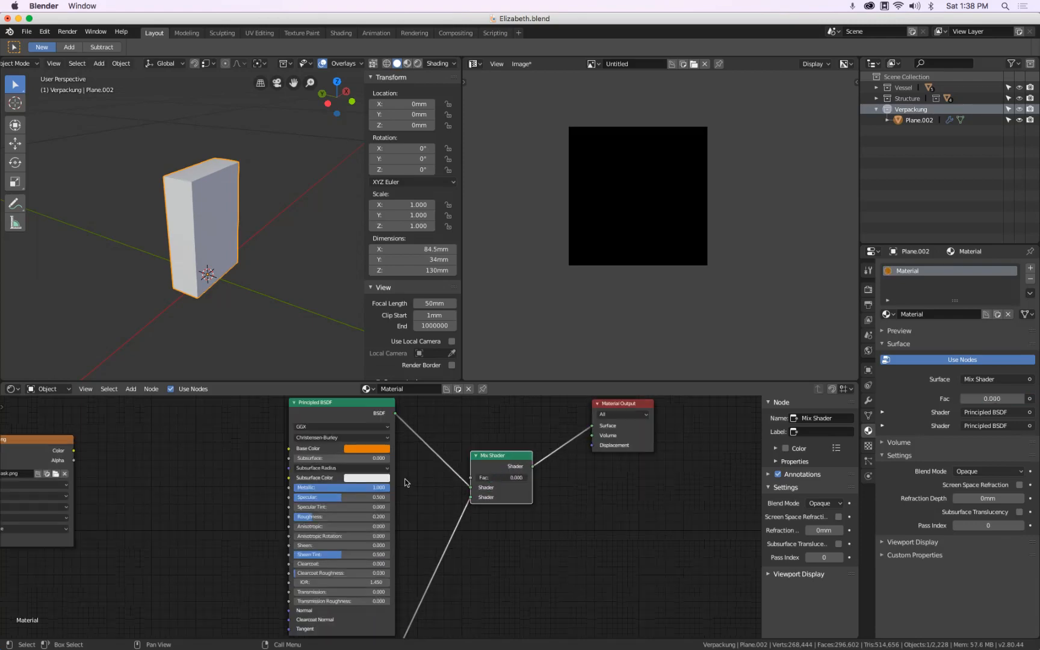
Preview the material on the box while varying the Mix Shader's Fac to 1.000 and back down to 0.273
{"action": "left_click", "coordinate": [407, 63]}
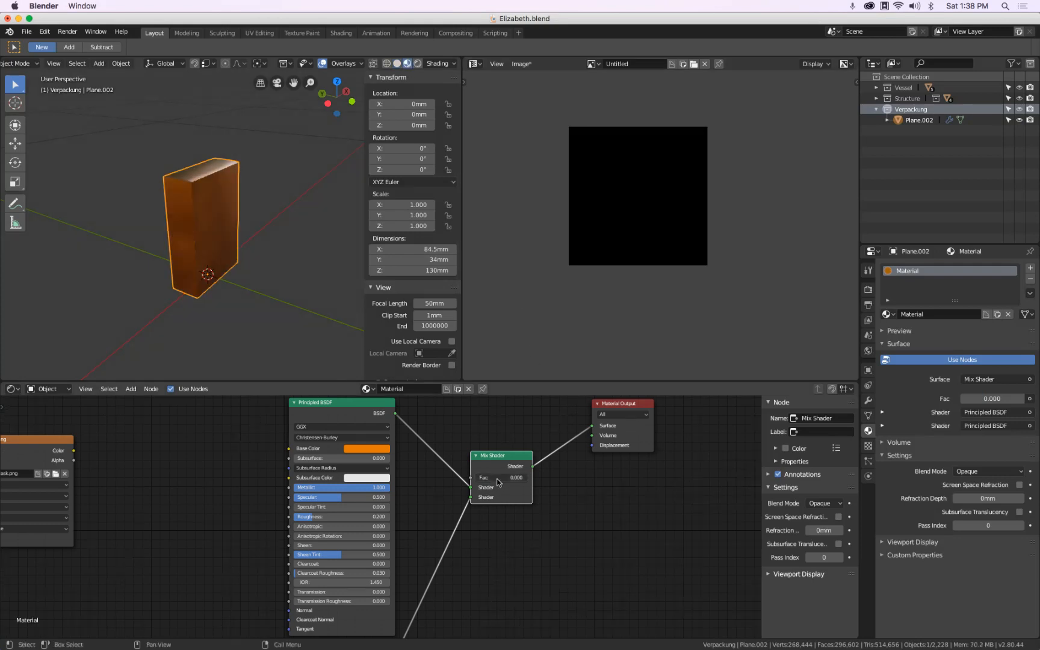
{"action": "left_click_drag", "start_coordinate": [498, 481], "coordinate": [663, 498]}
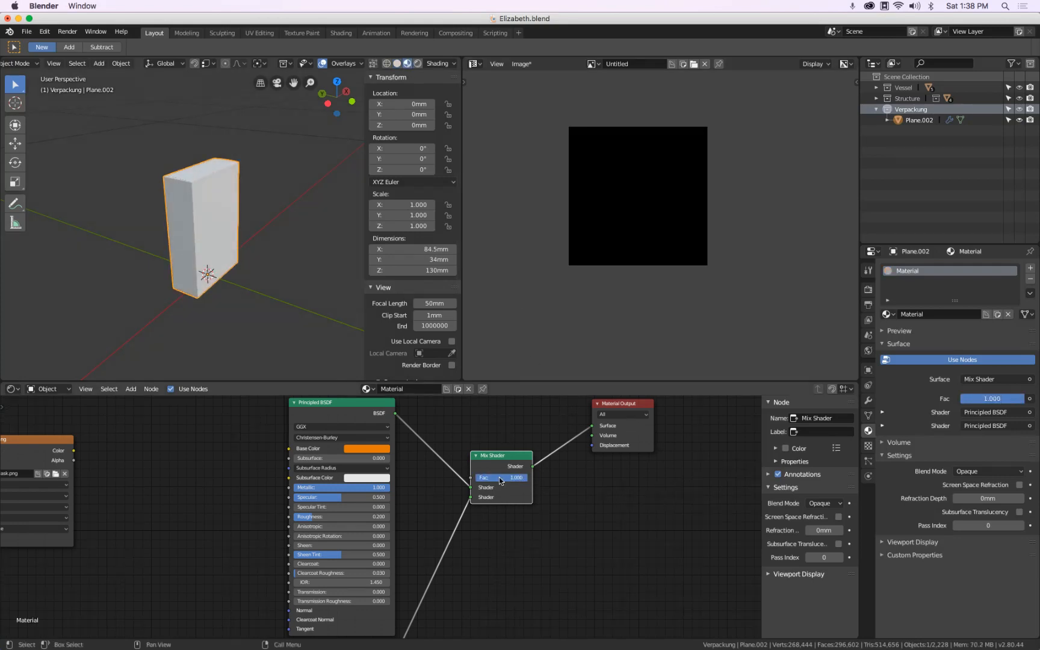
{"action": "left_click_drag", "start_coordinate": [499, 477], "coordinate": [379, 478]}
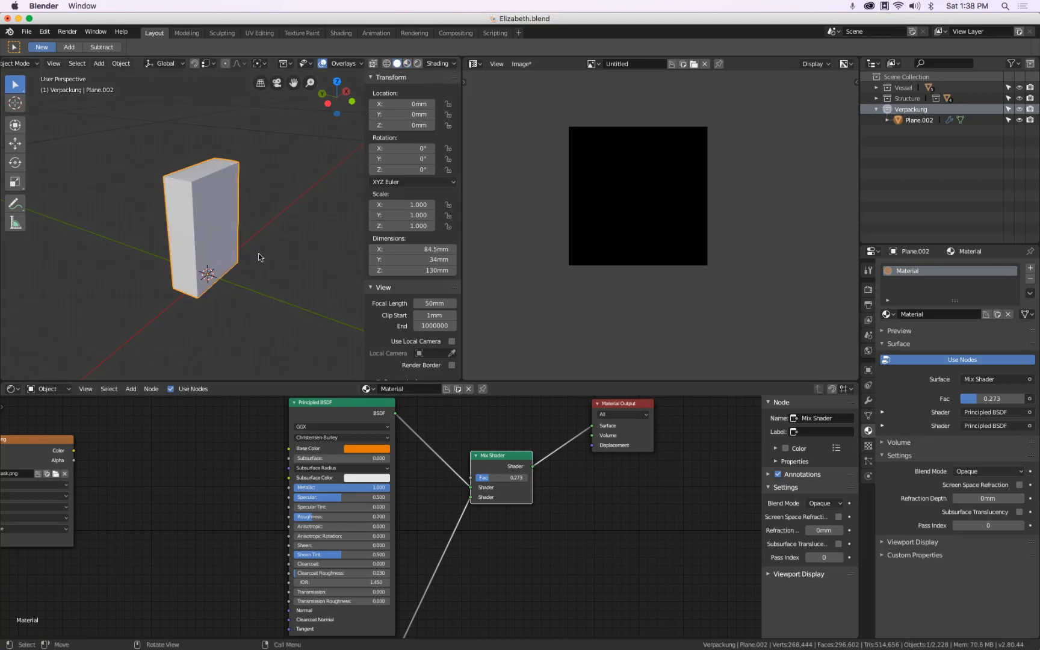
Connect the Color output of UV Mask.png to the Mix Shader's Fac and show the box in material preview shading
{"action": "left_click_drag", "start_coordinate": [73, 451], "coordinate": [471, 478]}
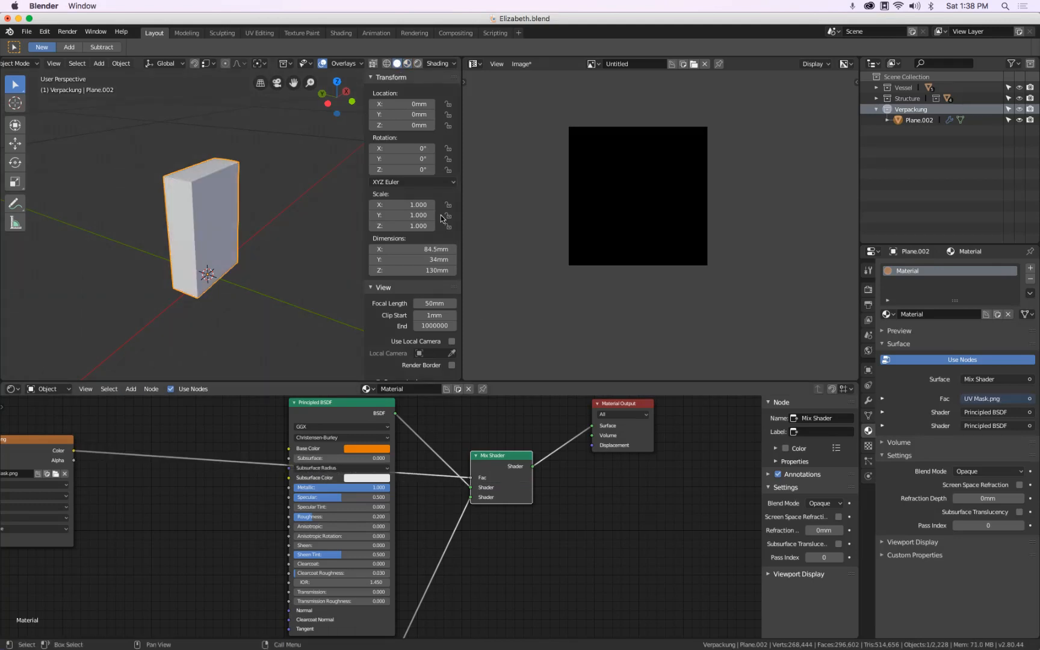
{"action": "left_click", "coordinate": [407, 63]}
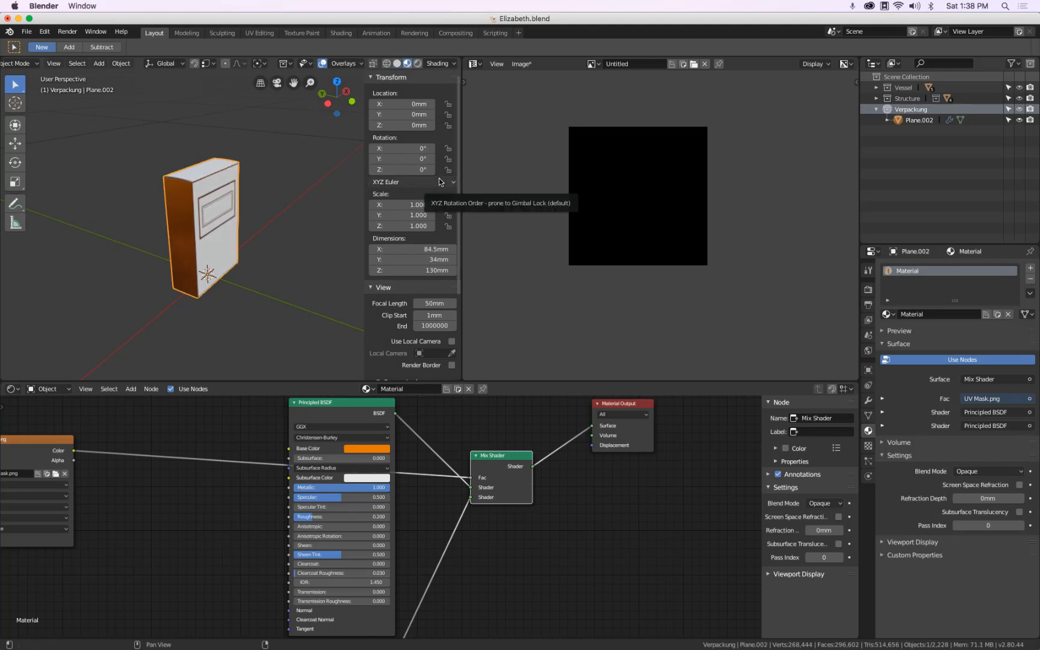
Open the box in Edit Mode and show UV Mask.png behind its UV layout in the image editor
{"action": "key", "text": "n"}
{"action": "scroll", "coordinate": [230, 209], "scroll_direction": "up", "scroll_amount": 5}
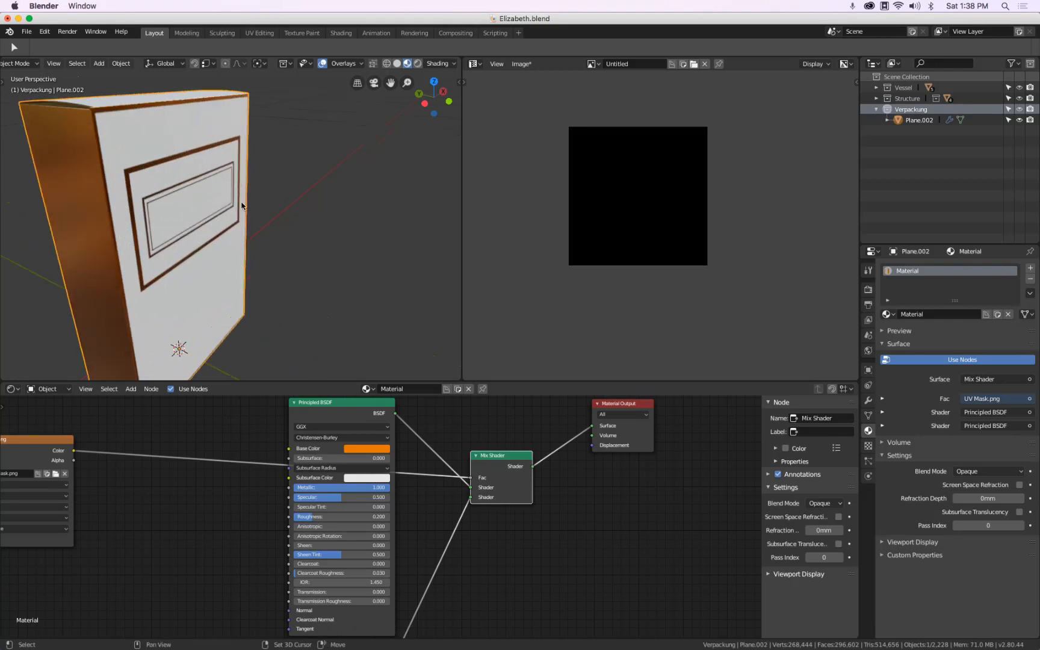
{"action": "left_click_drag", "start_coordinate": [239, 165], "coordinate": [205, 166]}
{"action": "scroll", "coordinate": [199, 133], "scroll_direction": "up", "scroll_amount": 10}
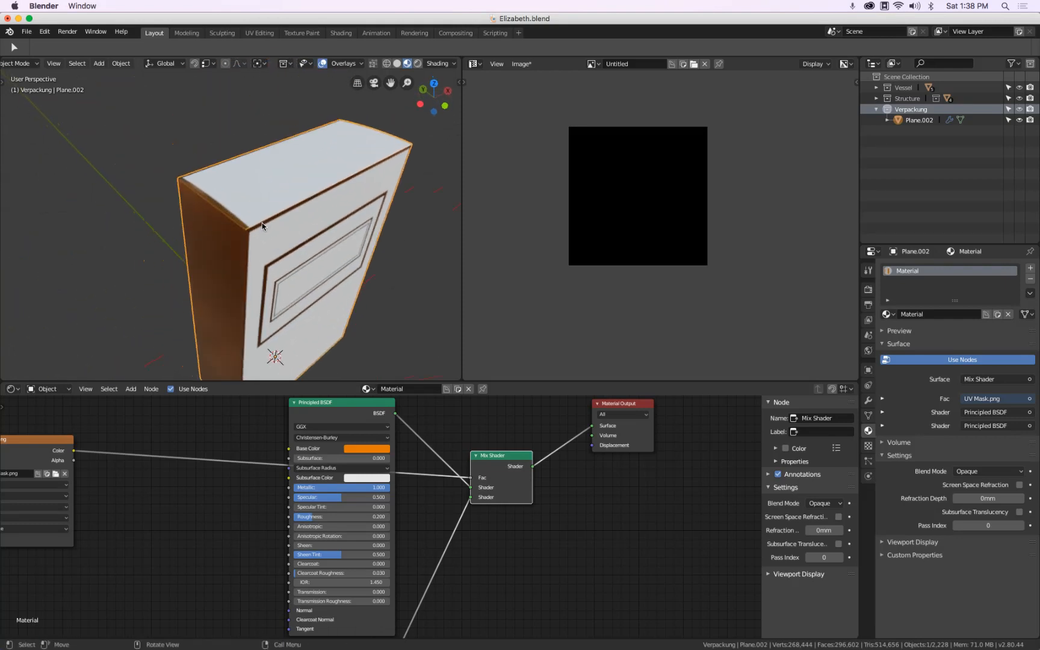
{"action": "mouse_move", "coordinate": [265, 216]}
{"action": "left_mouse_down"}
{"action": "mouse_move", "coordinate": [287, 201]}
{"action": "mouse_move", "coordinate": [270, 212]}
{"action": "left_mouse_up"}
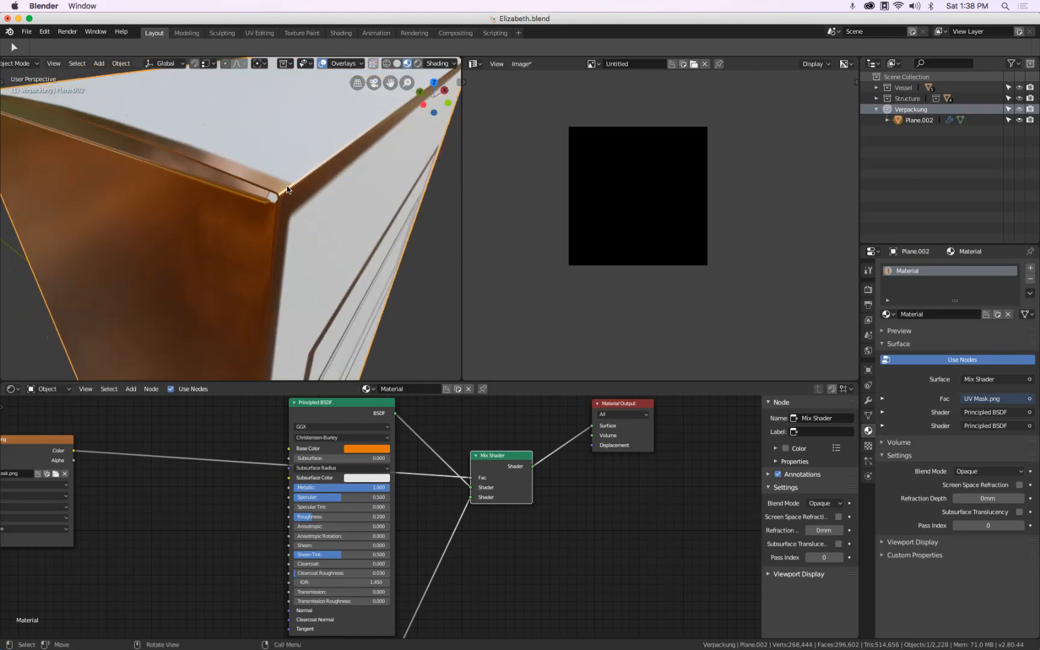
{"action": "key", "text": "Tab"}
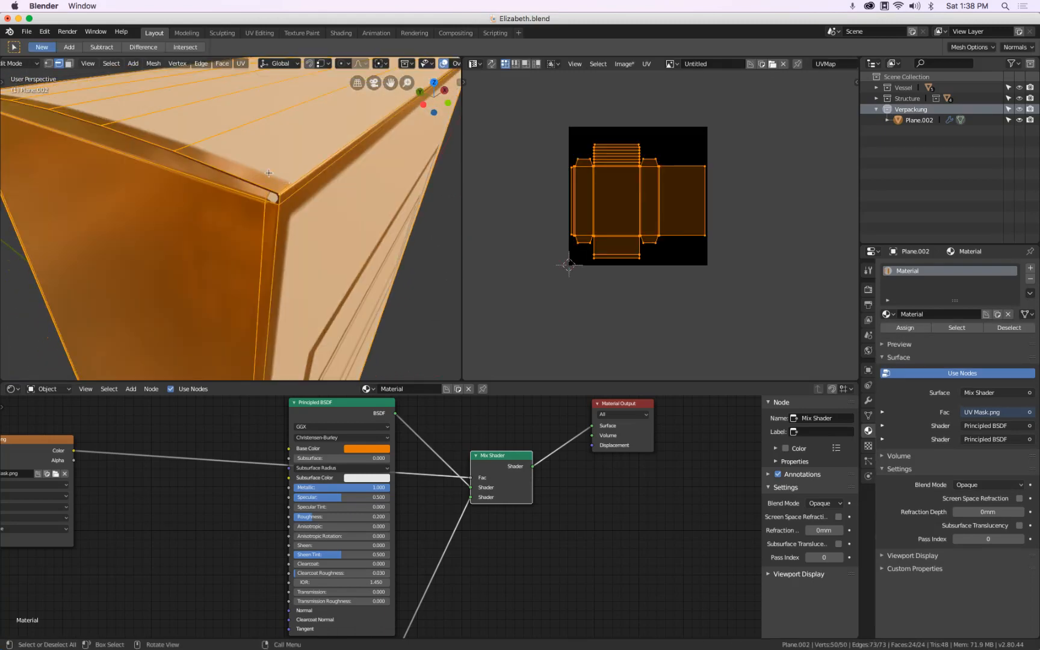
{"action": "left_click", "coordinate": [671, 64]}
{"action": "left_click", "coordinate": [672, 101]}
{"action": "scroll", "coordinate": [616, 167], "scroll_direction": "up", "scroll_amount": 8}
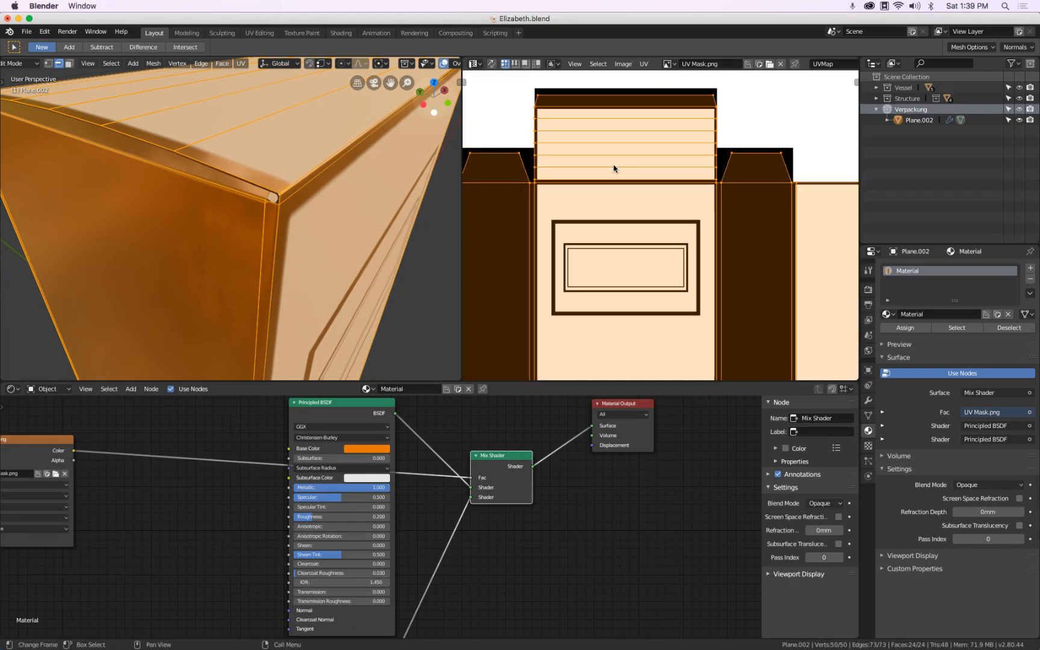
Compare the lid's edges with the mask, selecting the lid's front strip in face mode to locate it in the UV layout
{"action": "scroll", "coordinate": [538, 174], "scroll_direction": "up", "scroll_amount": 3}
{"action": "scroll", "coordinate": [515, 188], "scroll_direction": "down", "scroll_amount": 3}
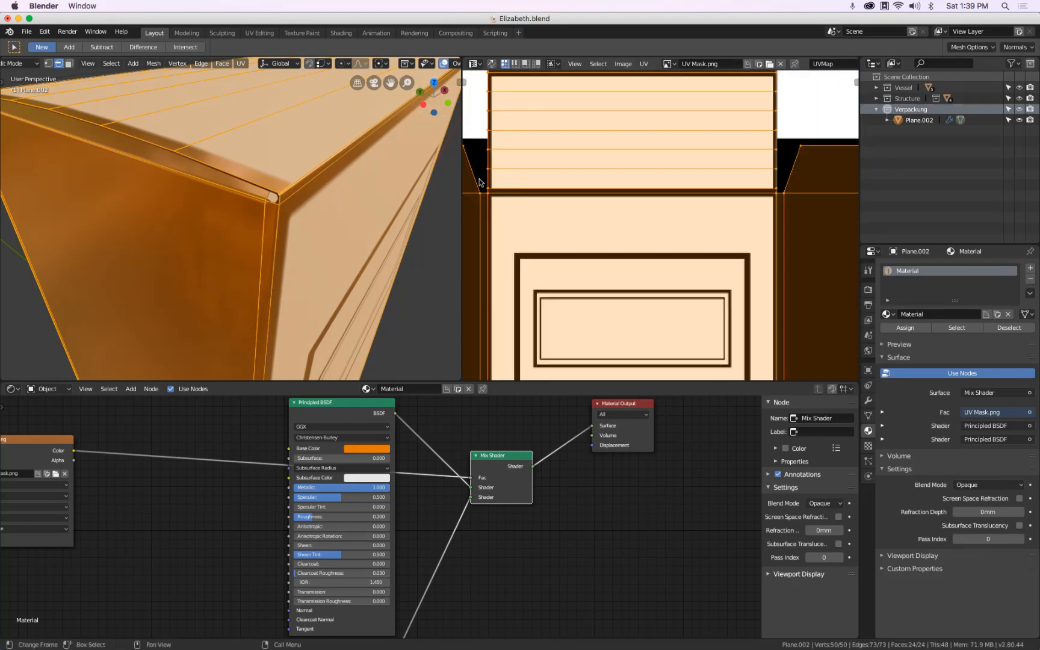
{"action": "left_click_drag", "start_coordinate": [308, 196], "coordinate": [334, 141]}
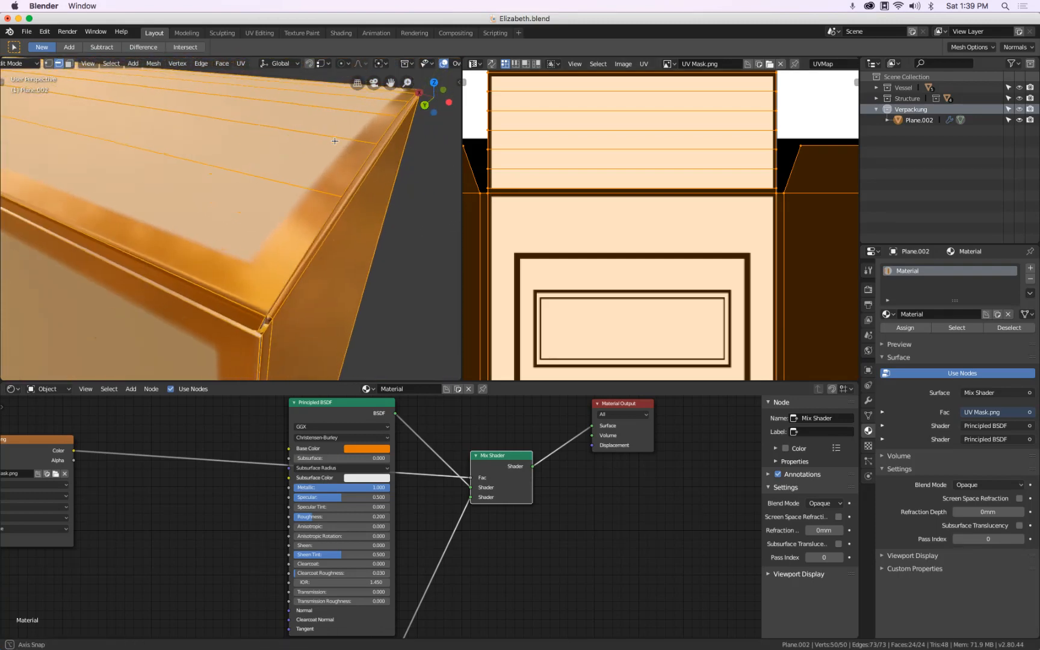
{"action": "scroll", "coordinate": [517, 200], "scroll_direction": "down", "scroll_amount": 4}
{"action": "scroll", "coordinate": [517, 201], "scroll_direction": "up", "scroll_amount": 2}
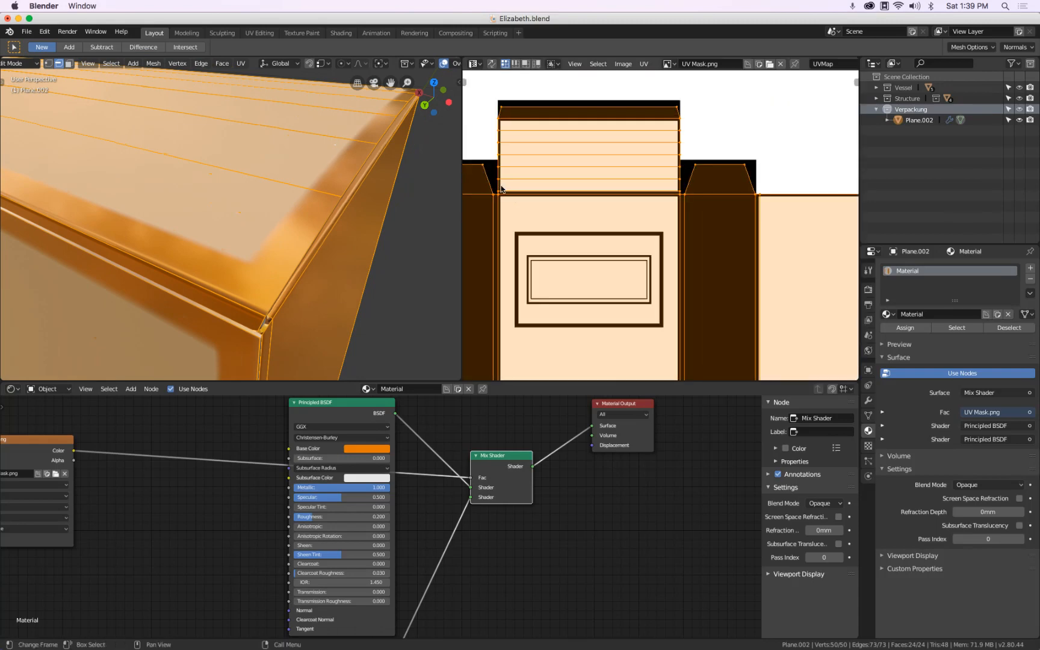
{"action": "scroll", "coordinate": [501, 188], "scroll_direction": "up", "scroll_amount": 4}
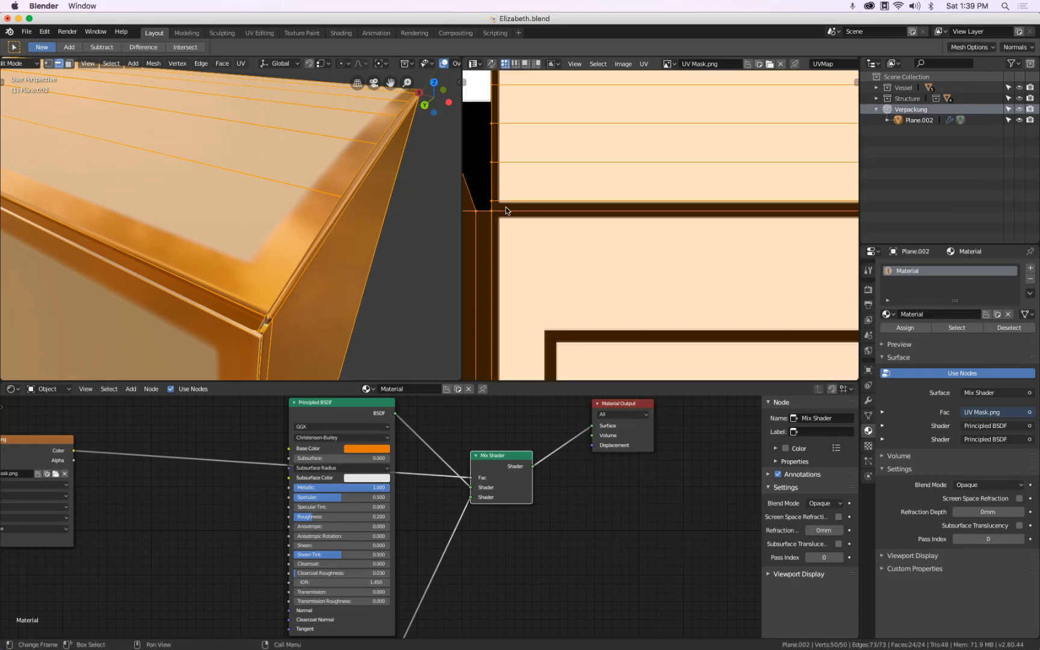
{"action": "left_click_drag", "start_coordinate": [318, 278], "coordinate": [183, 67]}
{"action": "left_click", "coordinate": [70, 64]}
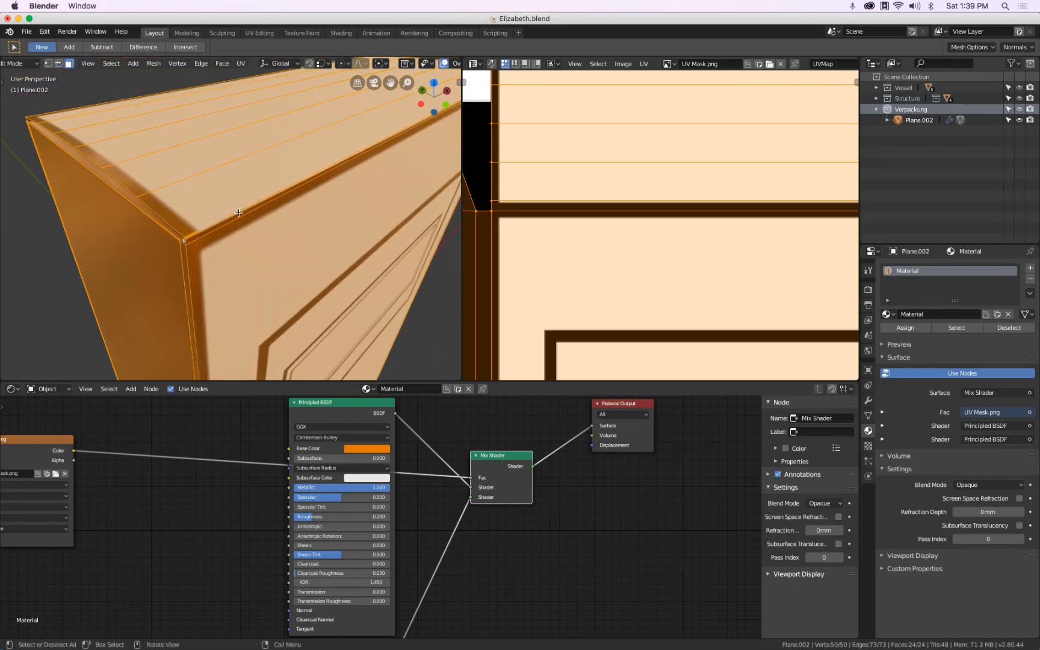
{"action": "left_click", "coordinate": [219, 197]}
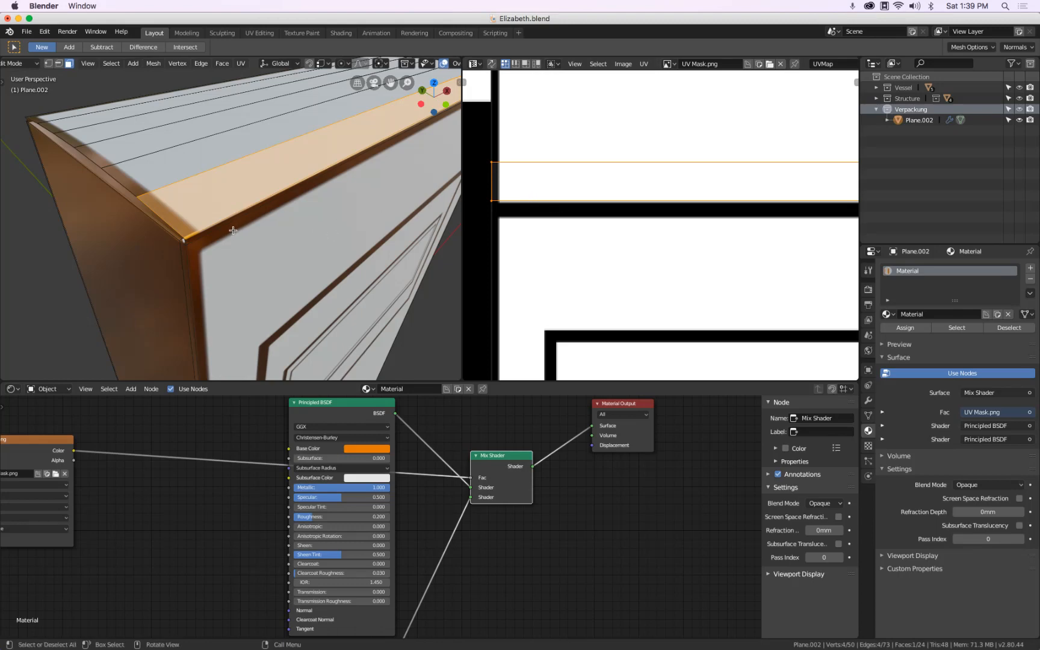
Select all faces and try to move the lid strip's lower UV edge down along Y by about 0.005 to the neighbouring edge
{"action": "key", "text": "a"}
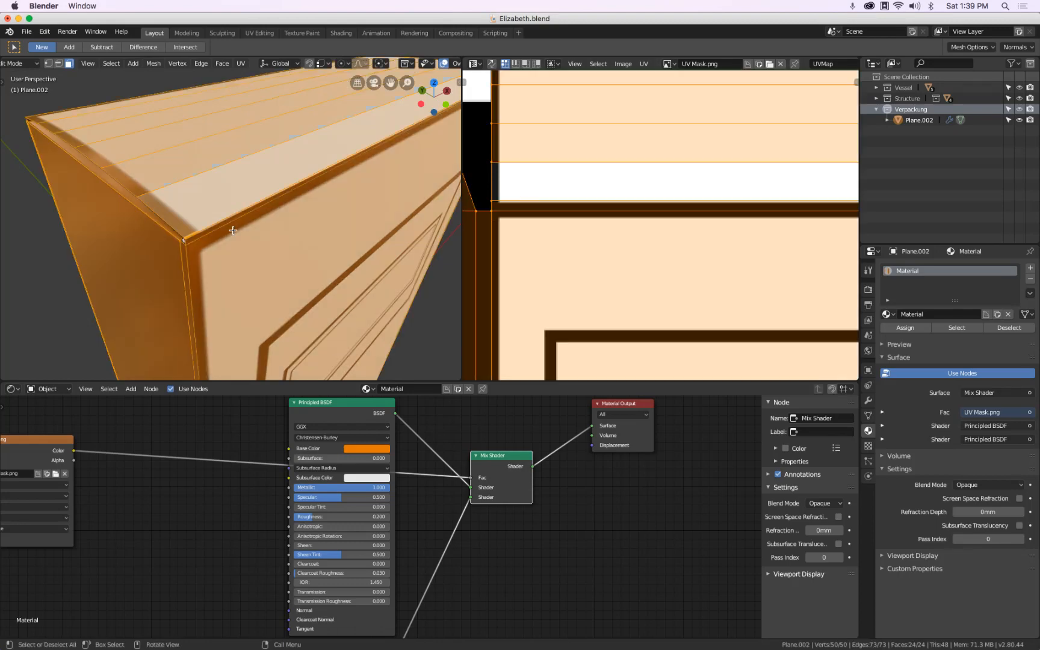
{"action": "left_click", "coordinate": [492, 205]}
{"action": "scroll", "coordinate": [538, 203], "scroll_direction": "down", "scroll_amount": 5}
{"action": "scroll", "coordinate": [739, 199], "scroll_direction": "up", "scroll_amount": 4}
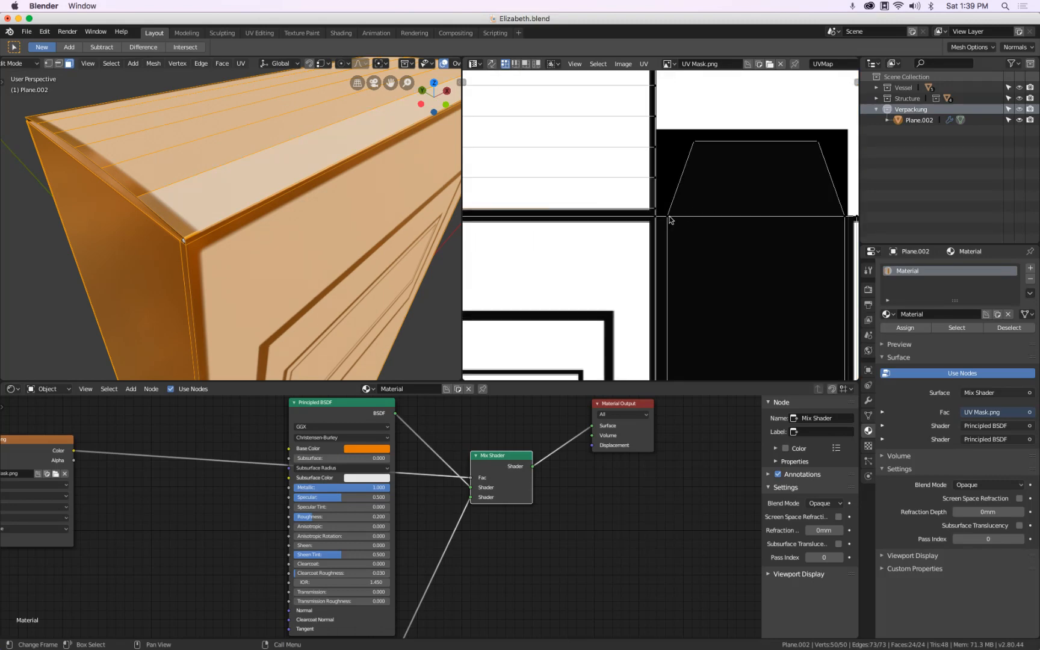
{"action": "scroll", "coordinate": [656, 212], "scroll_direction": "up", "scroll_amount": 4}
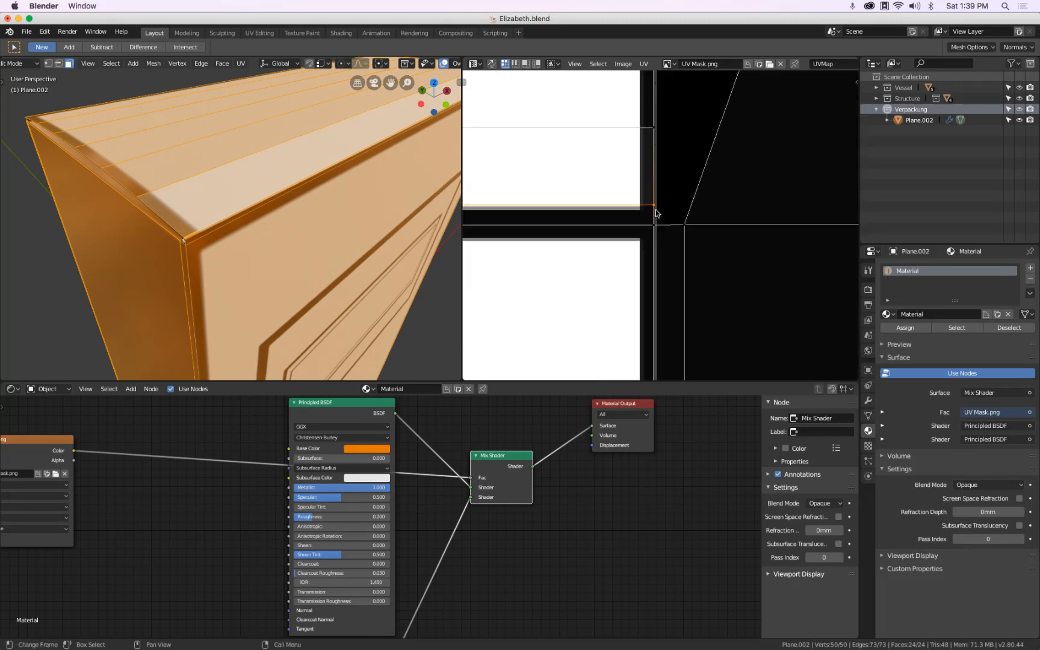
{"action": "key", "text": "g"}
{"action": "key", "text": "y"}
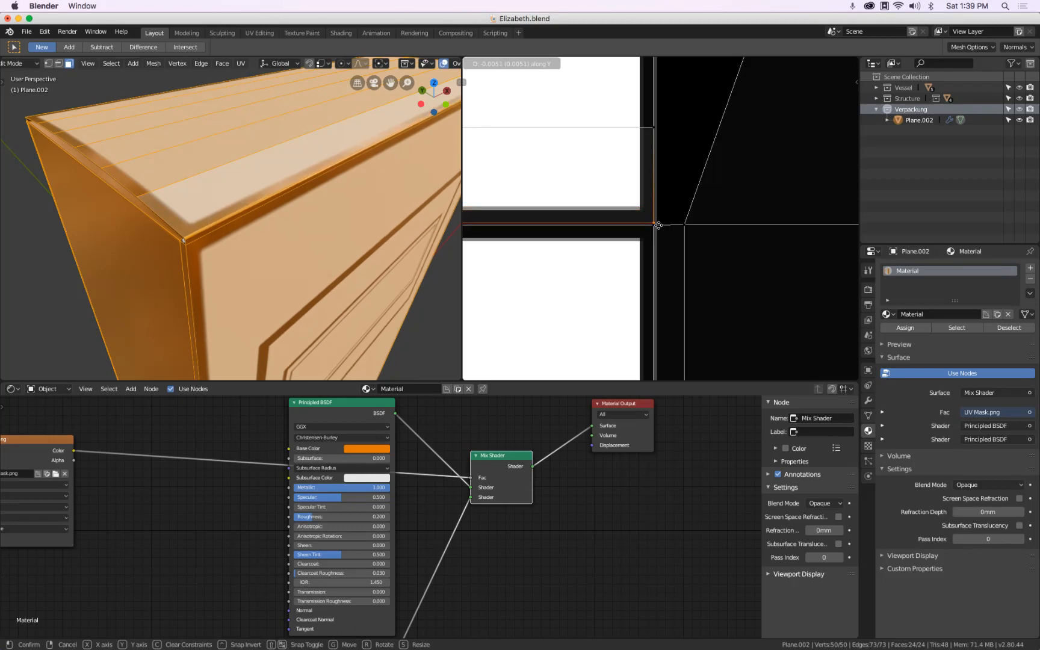
{"action": "left_click", "coordinate": [657, 222]}
{"action": "scroll", "coordinate": [658, 219], "scroll_direction": "down", "scroll_amount": 3}
{"action": "scroll", "coordinate": [658, 219], "scroll_direction": "up", "scroll_amount": 4}
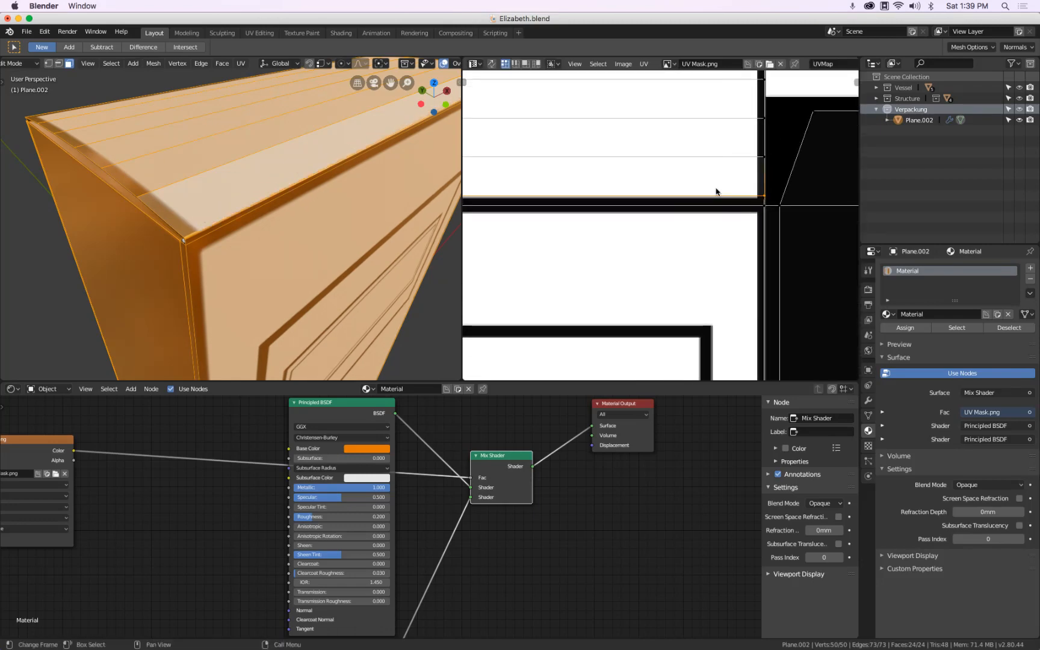
Switch to Affinity Designer, show the UV Layout layer and hide the white background rectangle
{"action": "key", "text": "super+Tab"}
{"action": "key", "text": "super+Tab"}
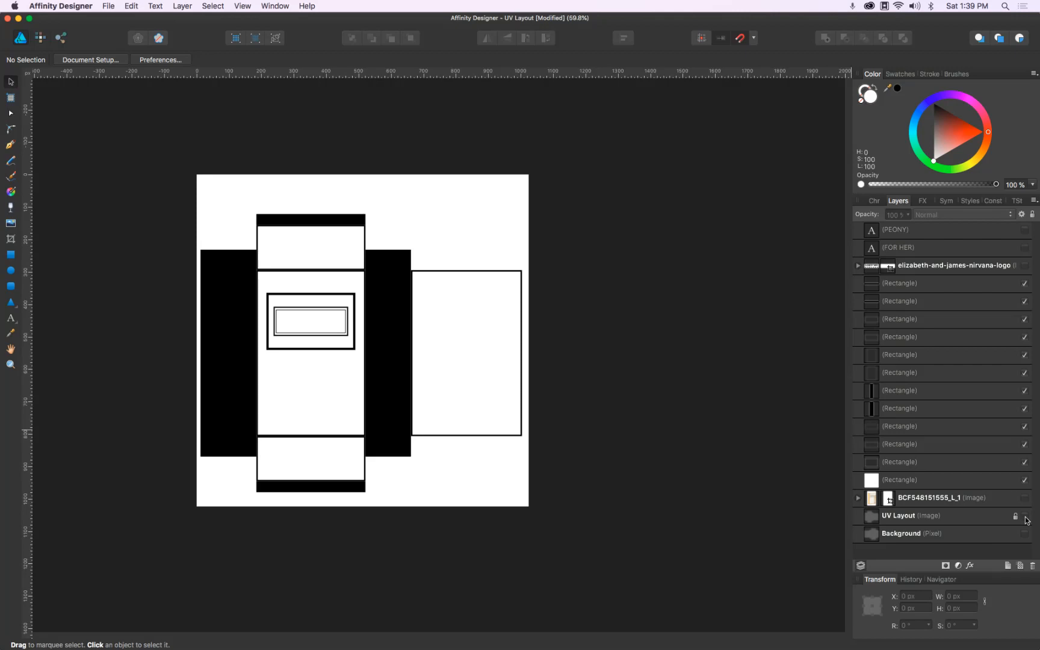
{"action": "left_click", "coordinate": [1024, 481]}
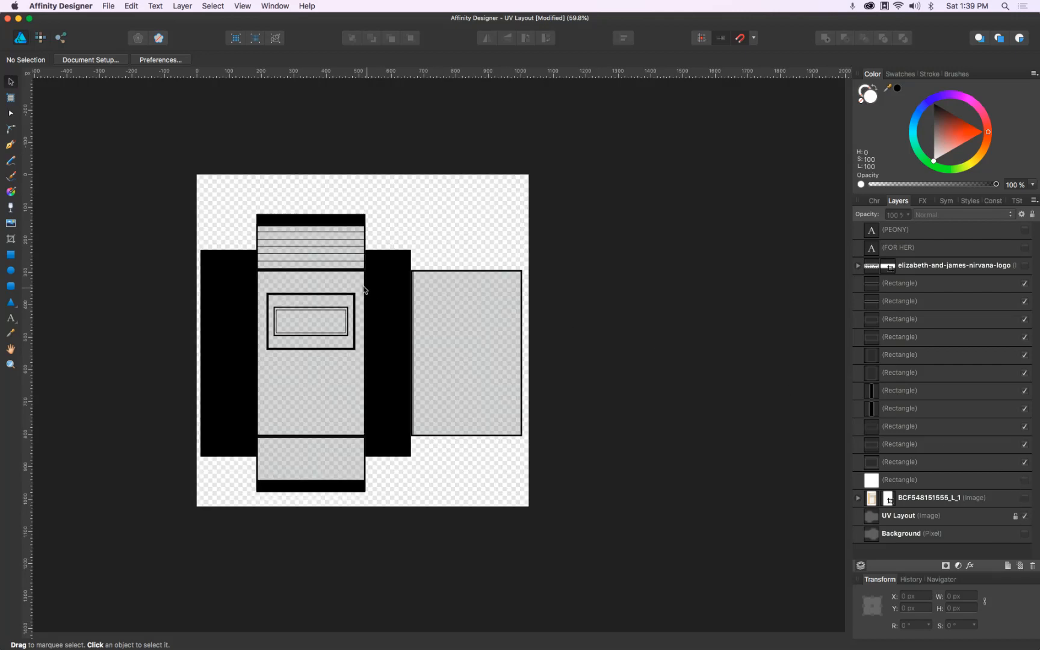
Raise the lower edge of the lid's outline rectangle to the UV fold line, making the rectangle about 134.2 px high
{"action": "scroll", "coordinate": [262, 271], "scroll_direction": "up", "scroll_amount": 10}
{"action": "left_click", "coordinate": [264, 264]}
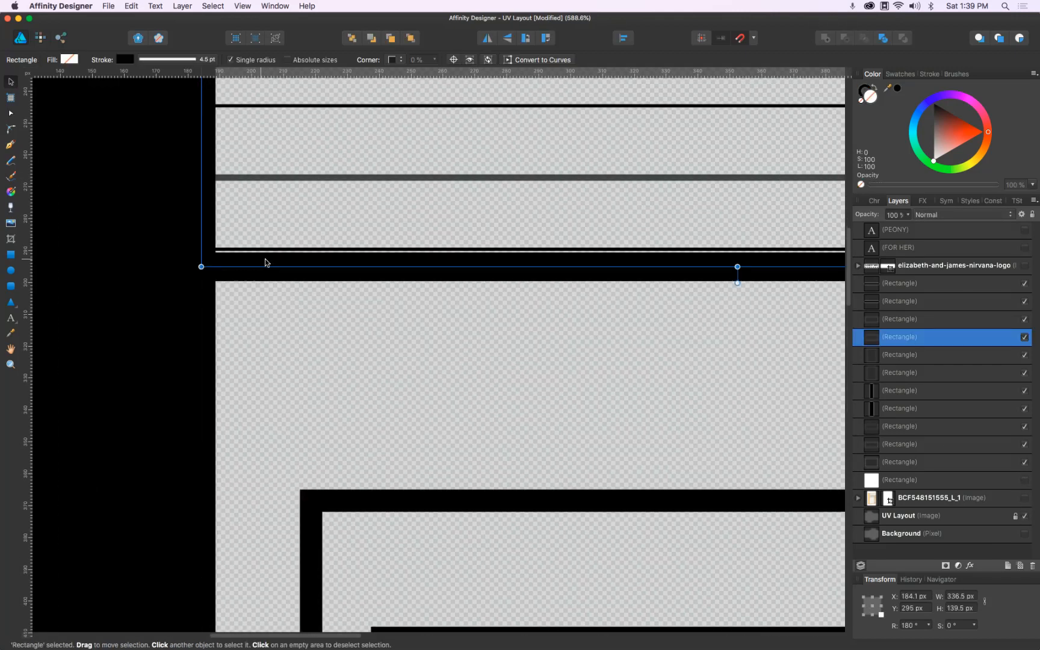
{"action": "mouse_move", "coordinate": [737, 266]}
{"action": "left_mouse_down"}
{"action": "mouse_move", "coordinate": [738, 236]}
{"action": "mouse_move", "coordinate": [742, 250]}
{"action": "left_mouse_up"}
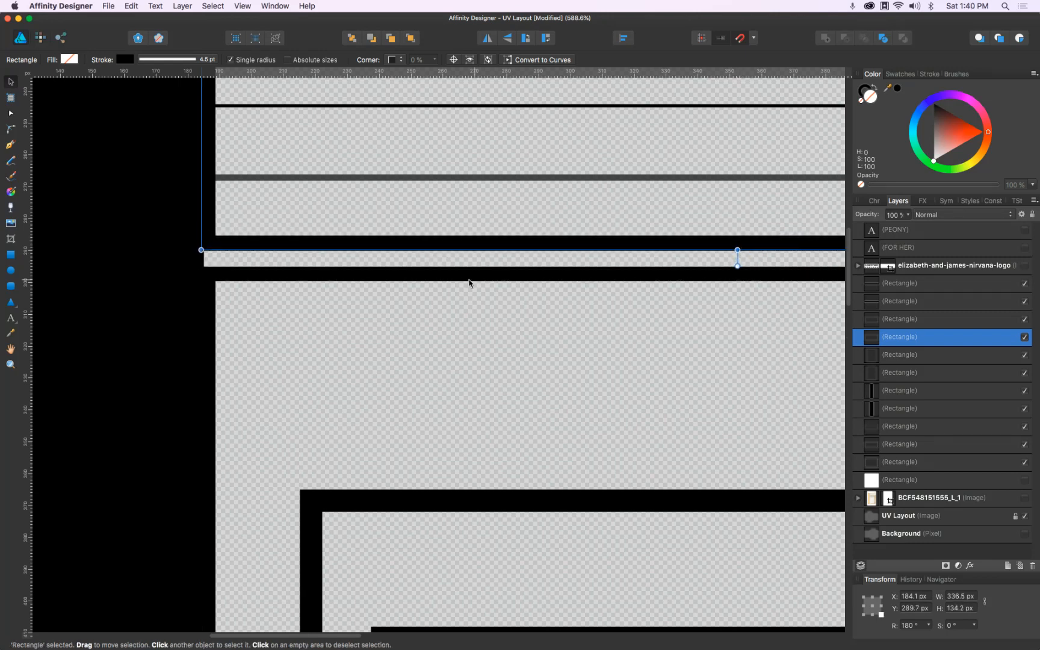
Copy the black lid strip into the gap between lid and front panel and shorten it to about 5.3 px high
{"action": "scroll", "coordinate": [395, 274], "scroll_direction": "down", "scroll_amount": 3}
{"action": "scroll", "coordinate": [410, 272], "scroll_direction": "down", "scroll_amount": 4}
{"action": "scroll", "coordinate": [410, 271], "scroll_direction": "down", "scroll_amount": 1}
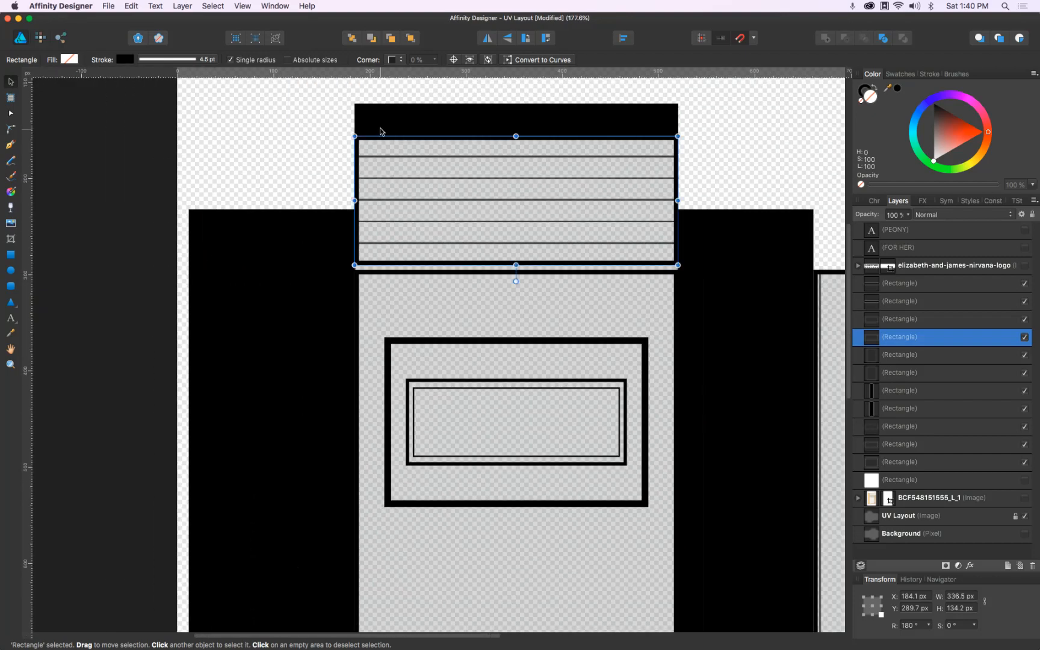
{"action": "left_click", "coordinate": [381, 119]}
{"action": "left_click_drag", "start_coordinate": [382, 119], "coordinate": [374, 251]}
{"action": "scroll", "coordinate": [394, 301], "scroll_direction": "up", "scroll_amount": 4}
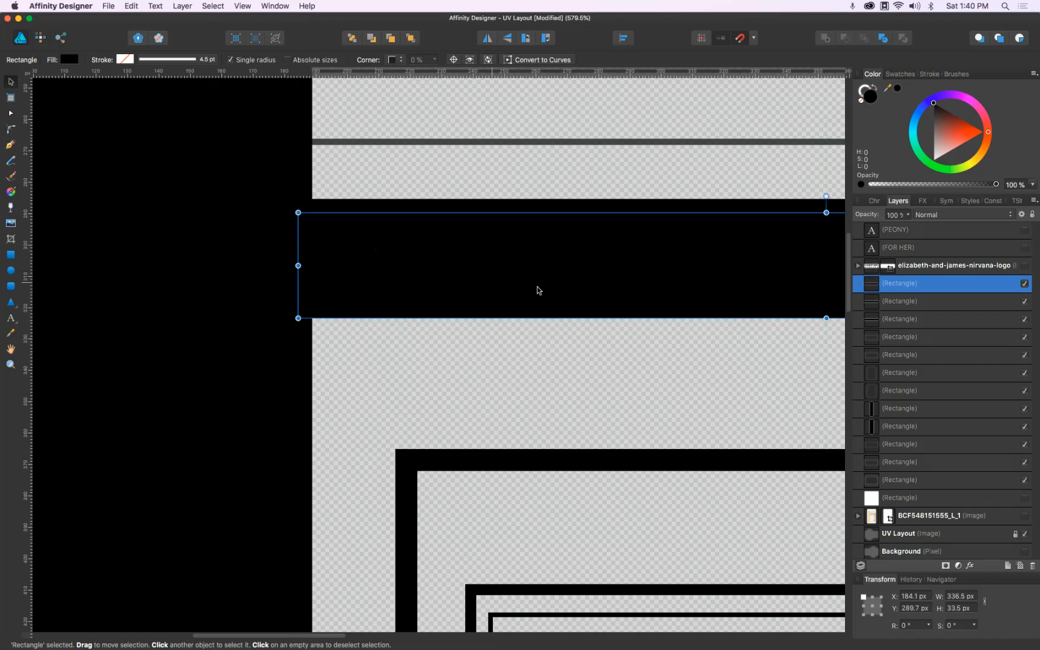
{"action": "scroll", "coordinate": [464, 279], "scroll_direction": "right", "scroll_amount": 15}
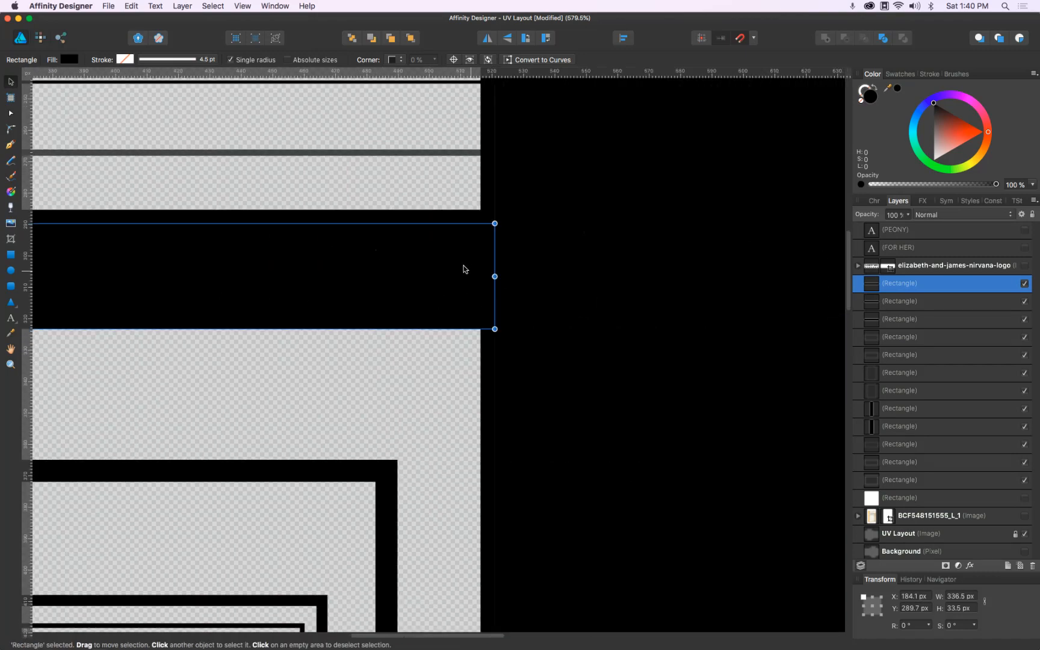
{"action": "scroll", "coordinate": [576, 281], "scroll_direction": "left", "scroll_amount": 2}
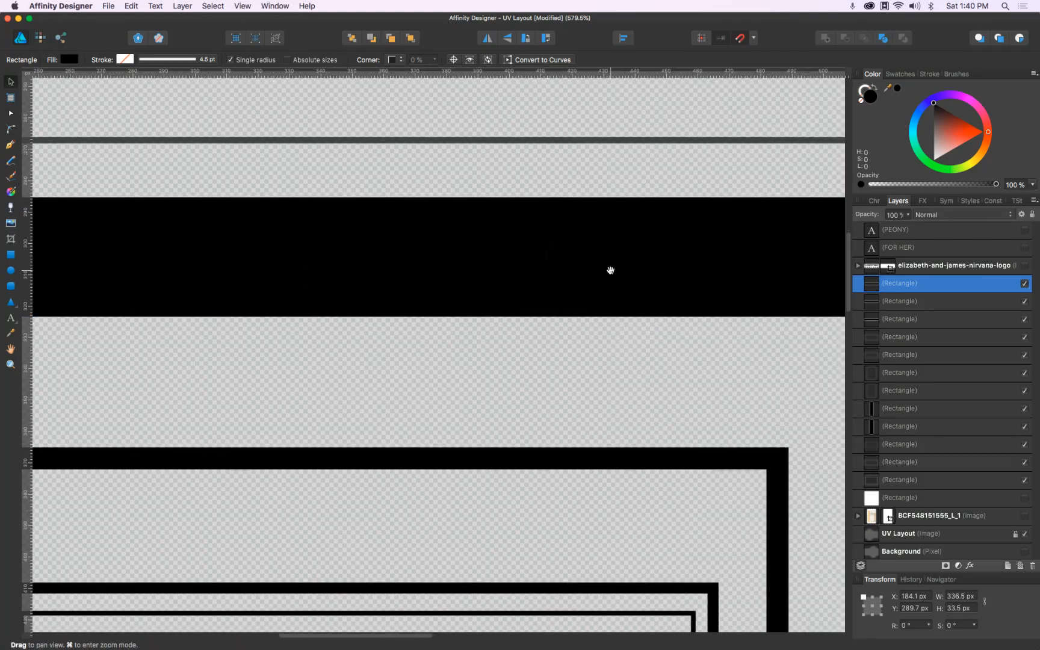
{"action": "scroll", "coordinate": [608, 269], "scroll_direction": "left", "scroll_amount": 8}
{"action": "left_click_drag", "start_coordinate": [368, 323], "coordinate": [367, 233]}
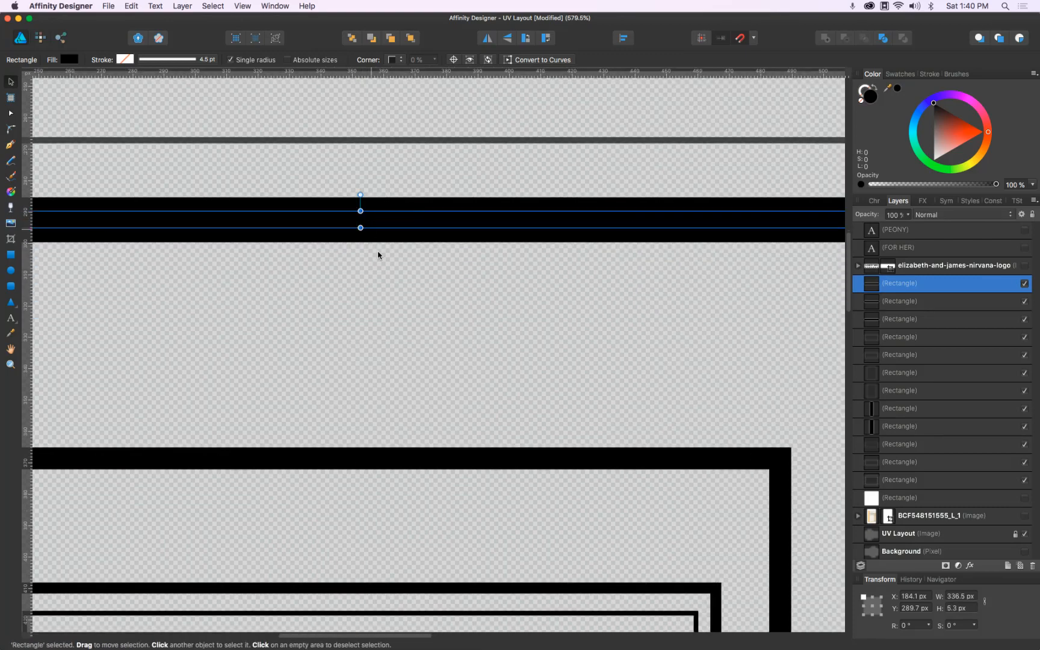
{"action": "scroll", "coordinate": [427, 294], "scroll_direction": "down", "scroll_amount": 6}
Switch back to Blender, leave Edit Mode and examine the box's upper corner and edges from several angles
{"action": "key", "text": "super+Tab"}
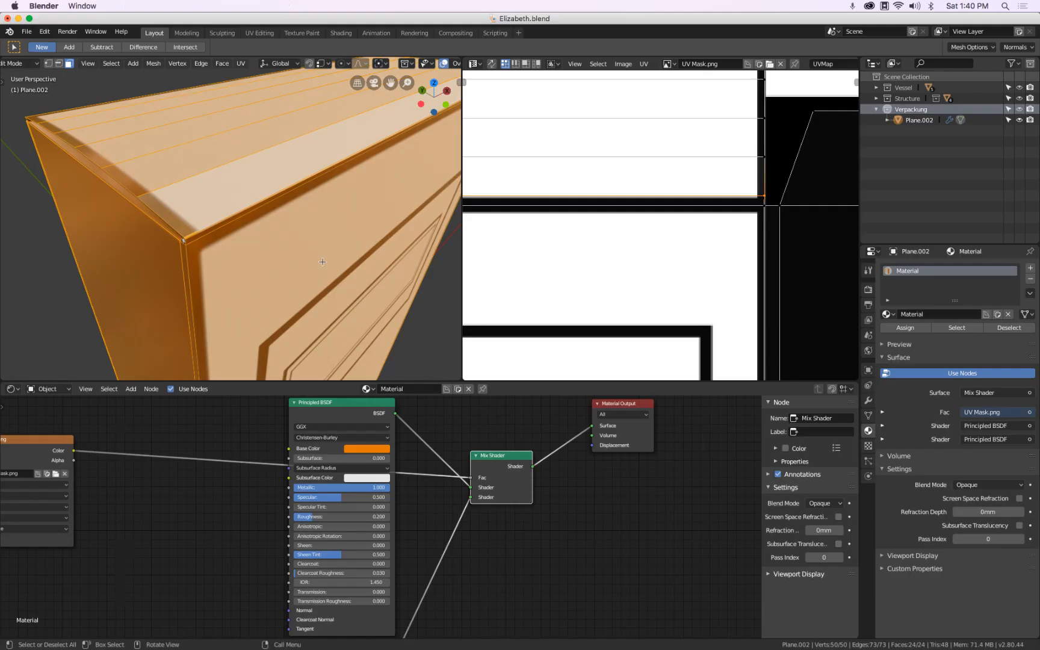
{"action": "scroll", "coordinate": [322, 262], "scroll_direction": "down", "scroll_amount": 6}
{"action": "left_click_drag", "start_coordinate": [251, 254], "coordinate": [383, 242]}
{"action": "scroll", "coordinate": [258, 230], "scroll_direction": "up", "scroll_amount": 6}
{"action": "key", "text": "Tab"}
{"action": "scroll", "coordinate": [258, 230], "scroll_direction": "down", "scroll_amount": 6}
{"action": "left_click_drag", "start_coordinate": [244, 244], "coordinate": [313, 211]}
{"action": "scroll", "coordinate": [313, 211], "scroll_direction": "up", "scroll_amount": 5}
{"action": "scroll", "coordinate": [181, 240], "scroll_direction": "down", "scroll_amount": 5}
{"action": "left_click_drag", "start_coordinate": [157, 242], "coordinate": [281, 210]}
{"action": "scroll", "coordinate": [150, 215], "scroll_direction": "up", "scroll_amount": 5}
{"action": "left_click_drag", "start_coordinate": [151, 215], "coordinate": [289, 181]}
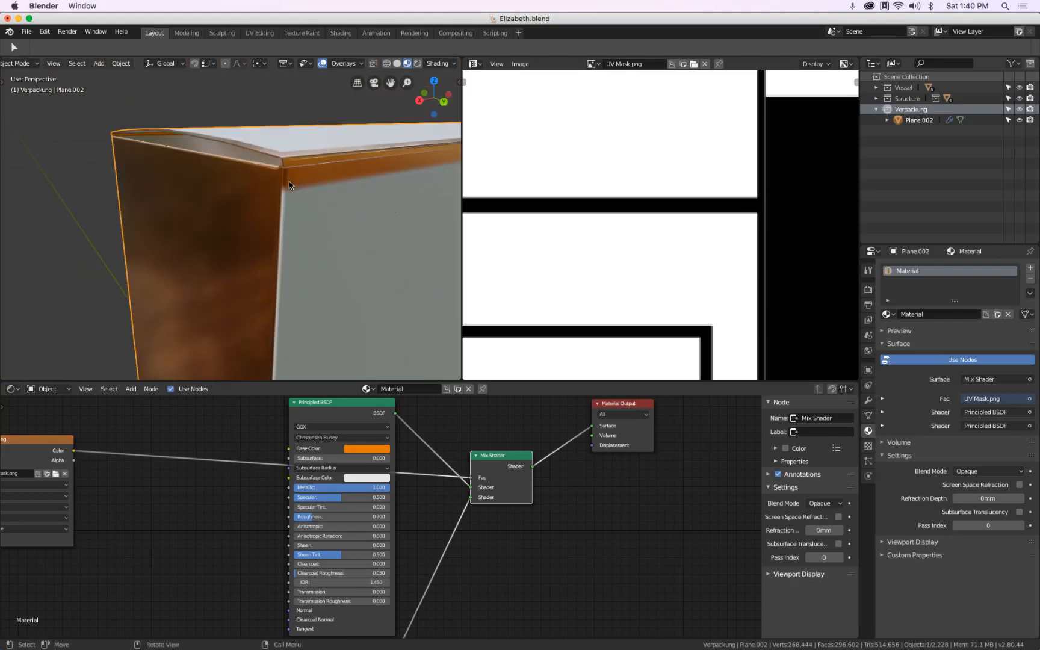
Enter Edit Mode, select the narrow vertical face at the box corner and locate it on the UV mask
{"action": "key", "text": "Tab"}
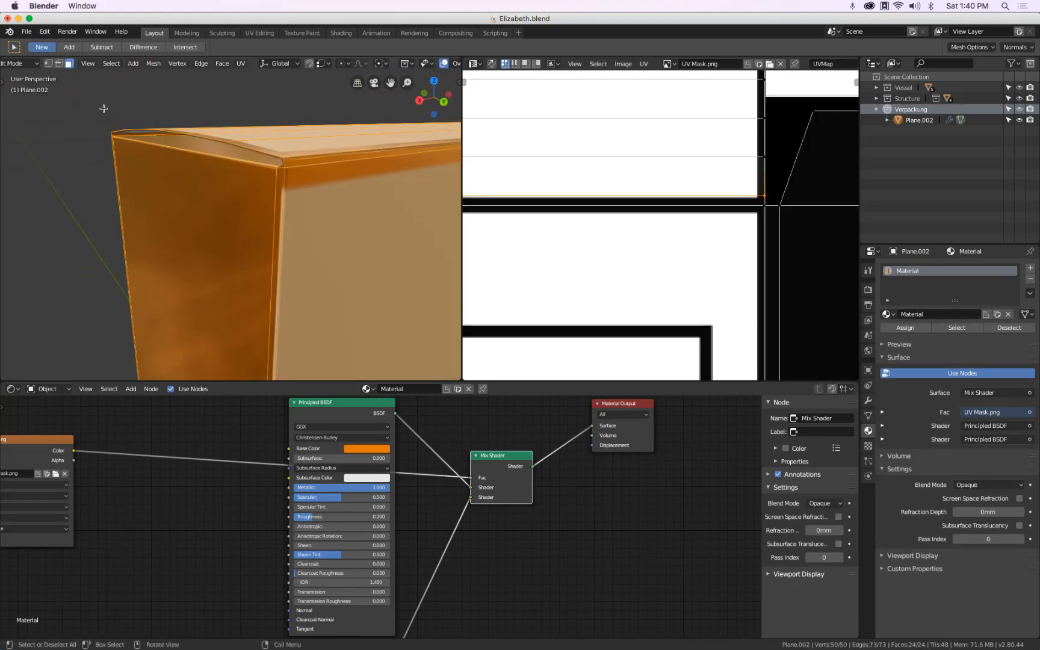
{"action": "left_click", "coordinate": [279, 203]}
{"action": "scroll", "coordinate": [666, 228], "scroll_direction": "down", "scroll_amount": 4}
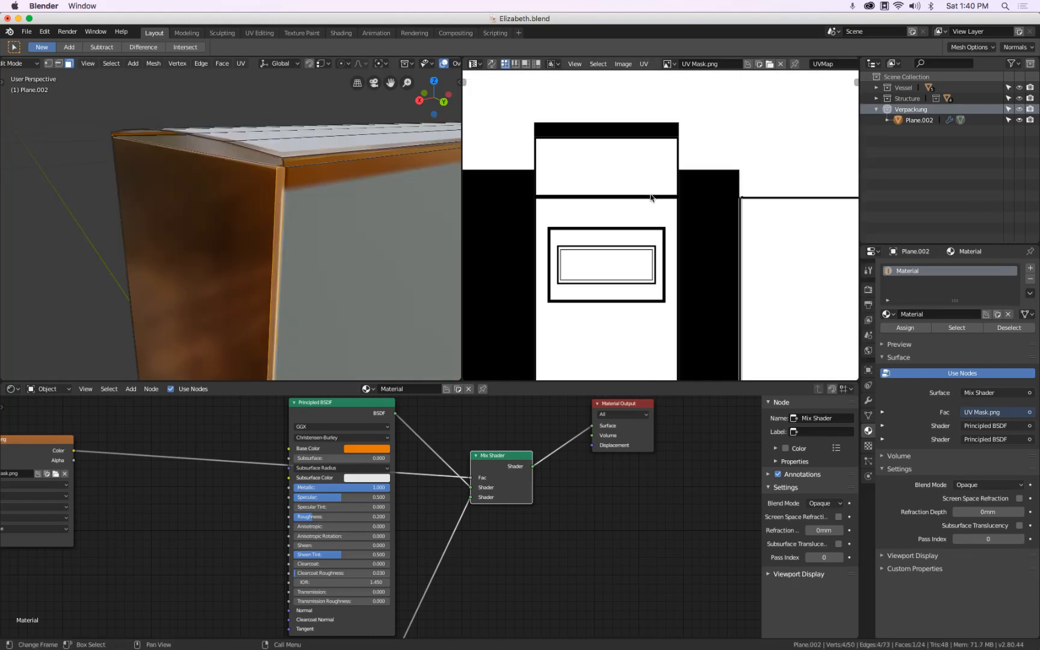
{"action": "scroll", "coordinate": [666, 229], "scroll_direction": "up", "scroll_amount": 4}
{"action": "scroll", "coordinate": [708, 157], "scroll_direction": "up", "scroll_amount": 5}
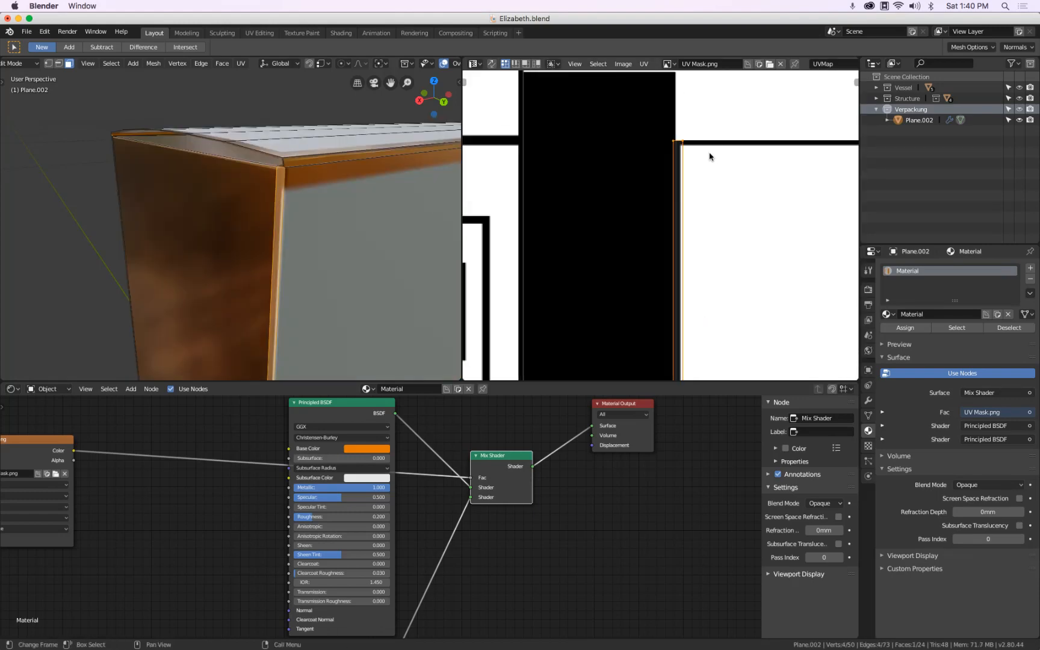
Switch to Affinity Designer and narrow the back panel's outline rectangle to about 336.5 px wide, starting at X 667.1 px
{"action": "key", "text": "super+Tab"}
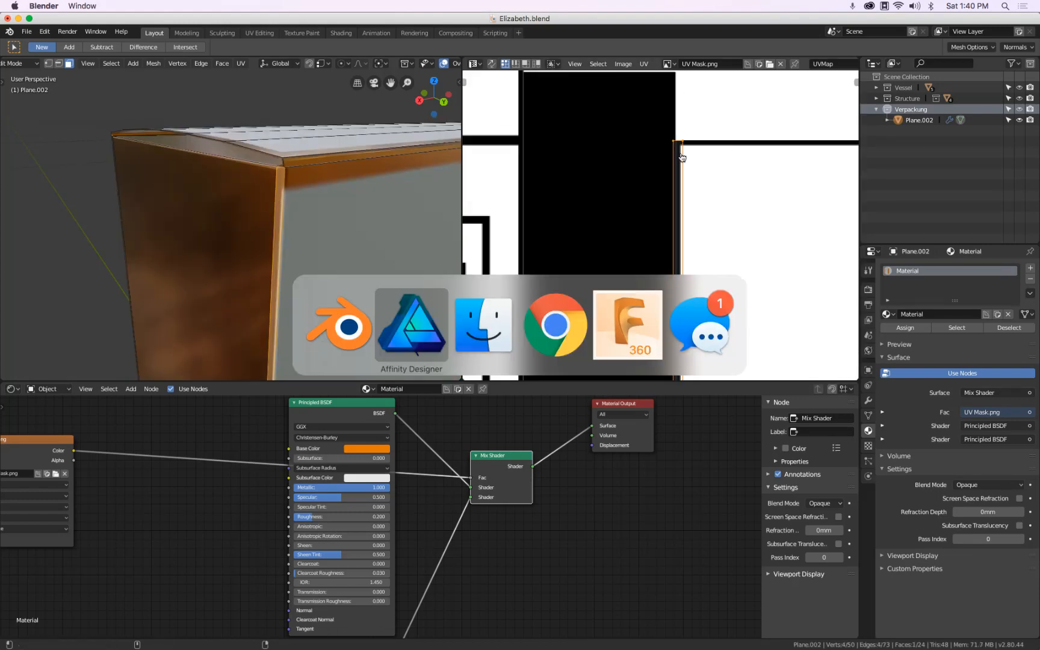
{"action": "key", "text": "super+Tab"}
{"action": "left_click", "coordinate": [415, 323]}
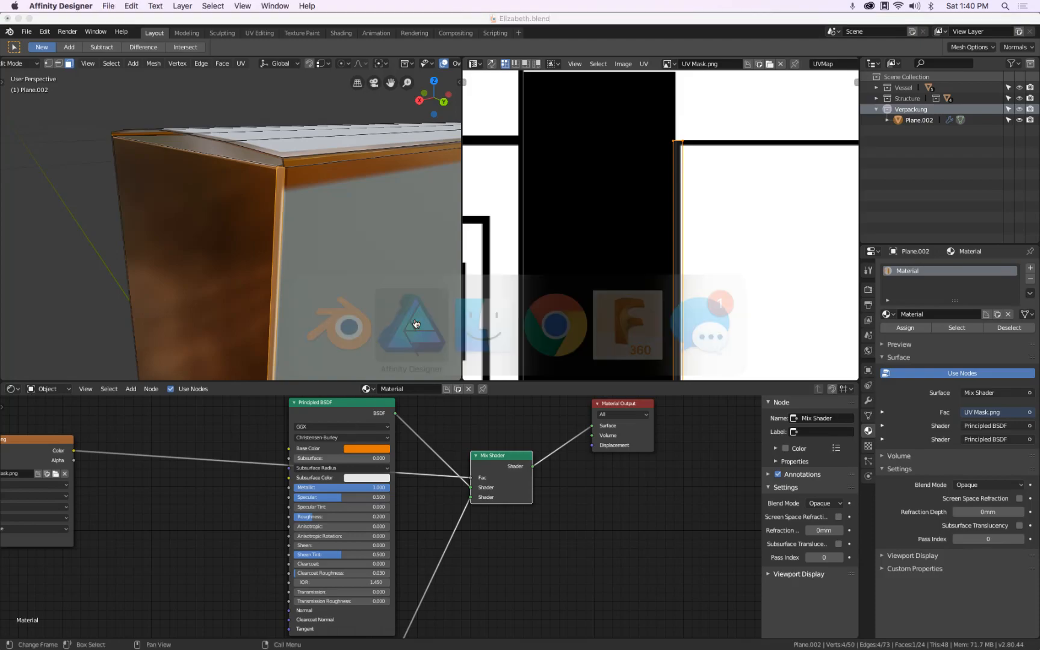
{"action": "scroll", "coordinate": [654, 302], "scroll_direction": "down", "scroll_amount": 1}
{"action": "left_click_drag", "start_coordinate": [609, 230], "coordinate": [484, 170]}
{"action": "left_click", "coordinate": [531, 243]}
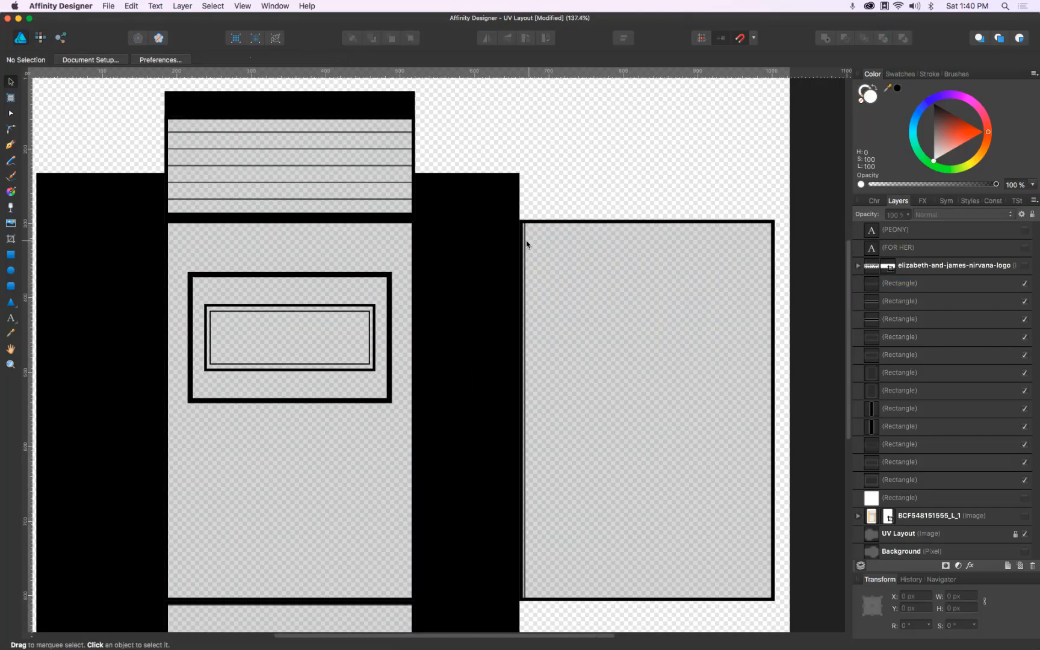
{"action": "left_click", "coordinate": [521, 241]}
{"action": "scroll", "coordinate": [529, 419], "scroll_direction": "up", "scroll_amount": 4}
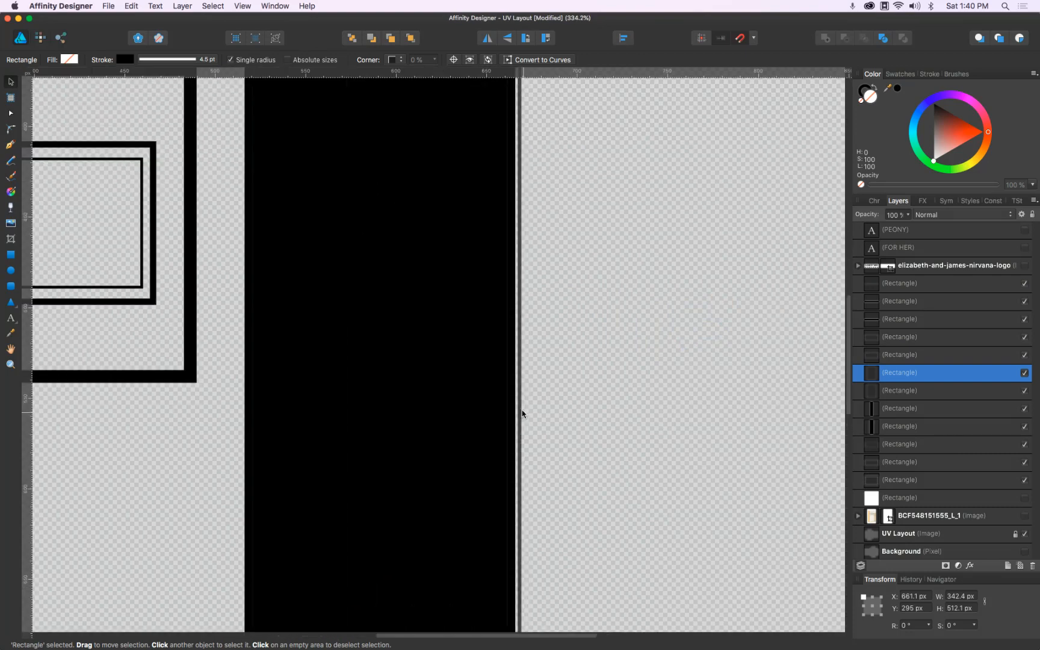
{"action": "mouse_move", "coordinate": [516, 399]}
{"action": "left_mouse_down"}
{"action": "mouse_move", "coordinate": [588, 398]}
{"action": "mouse_move", "coordinate": [518, 400]}
{"action": "left_mouse_up"}
{"action": "scroll", "coordinate": [530, 406], "scroll_direction": "down", "scroll_amount": 3}
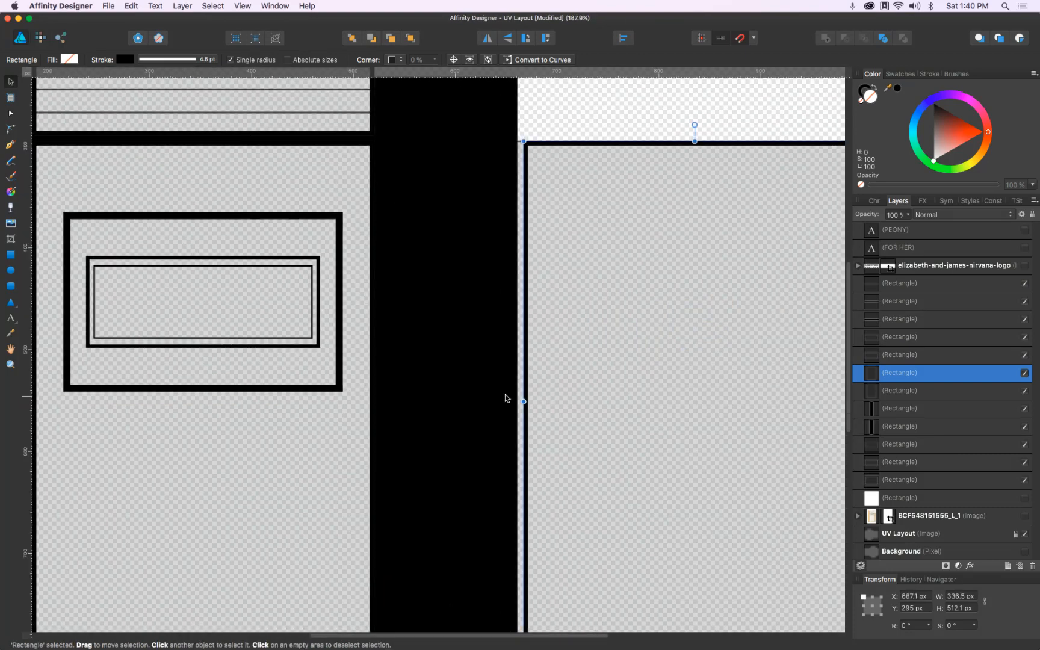
Widen the black side panel beside the back panel to about 146.5 px and hide the UV Layout image
{"action": "left_click", "coordinate": [503, 398]}
{"action": "left_click_drag", "start_coordinate": [522, 401], "coordinate": [528, 401]}
{"action": "scroll", "coordinate": [528, 401], "scroll_direction": "down", "scroll_amount": 3}
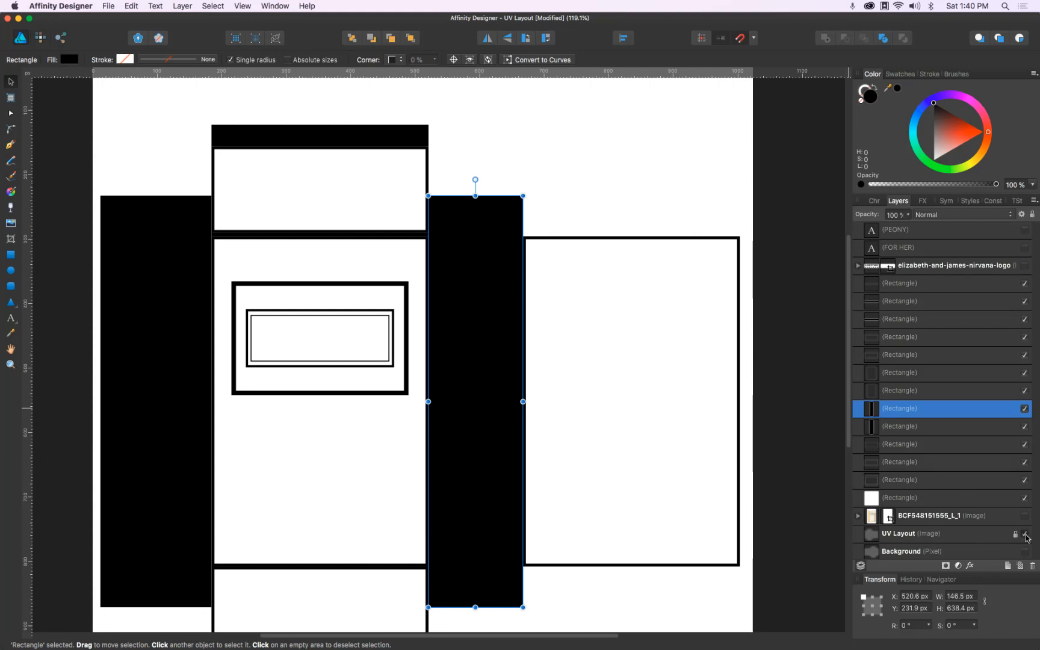
{"action": "left_click", "coordinate": [1026, 534]}
{"action": "left_click", "coordinate": [640, 157]}
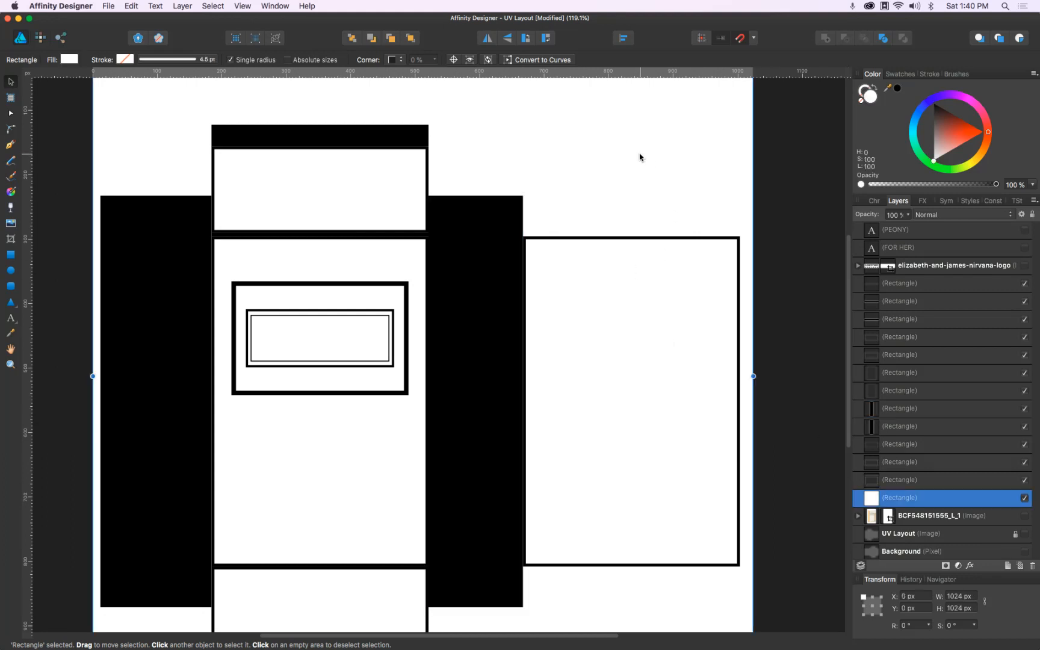
Export the black-and-white mask to the Desktop as a 1024 × 1024 px PNG-24 of the whole document
{"action": "left_click", "coordinate": [109, 5]}
{"action": "left_click", "coordinate": [161, 175]}
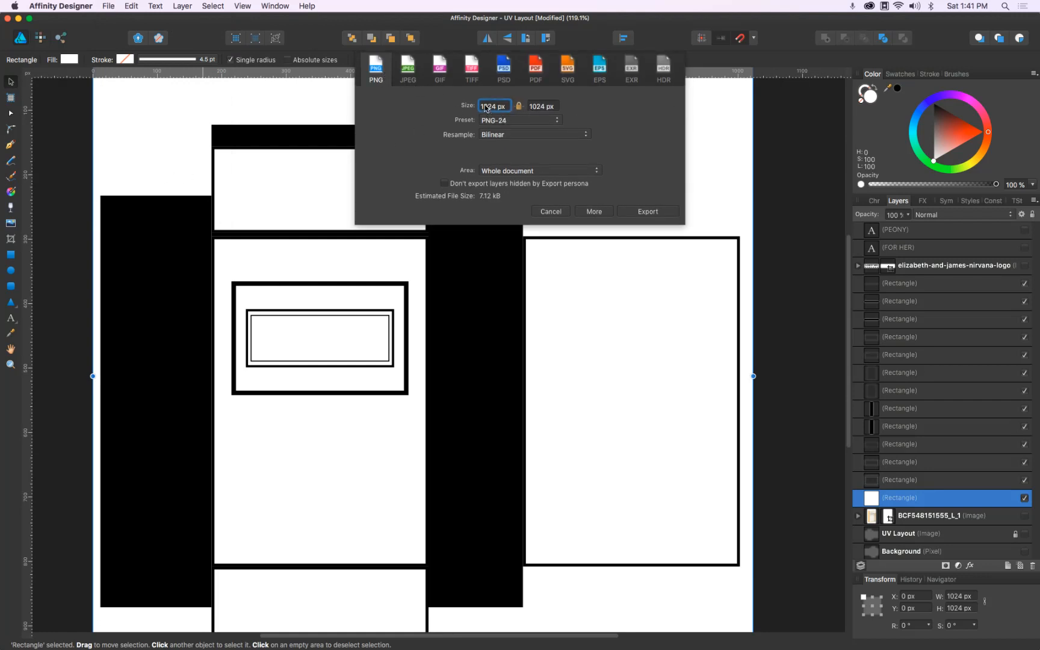
{"action": "left_click", "coordinate": [648, 212]}
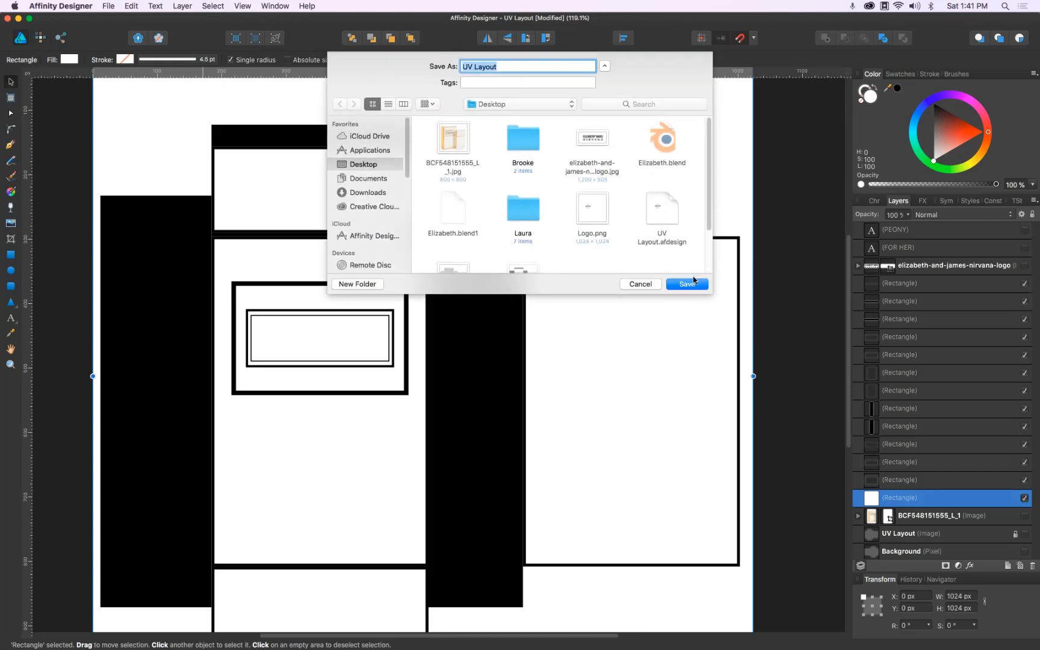
{"action": "left_click", "coordinate": [688, 285]}
{"action": "left_click", "coordinate": [605, 188]}
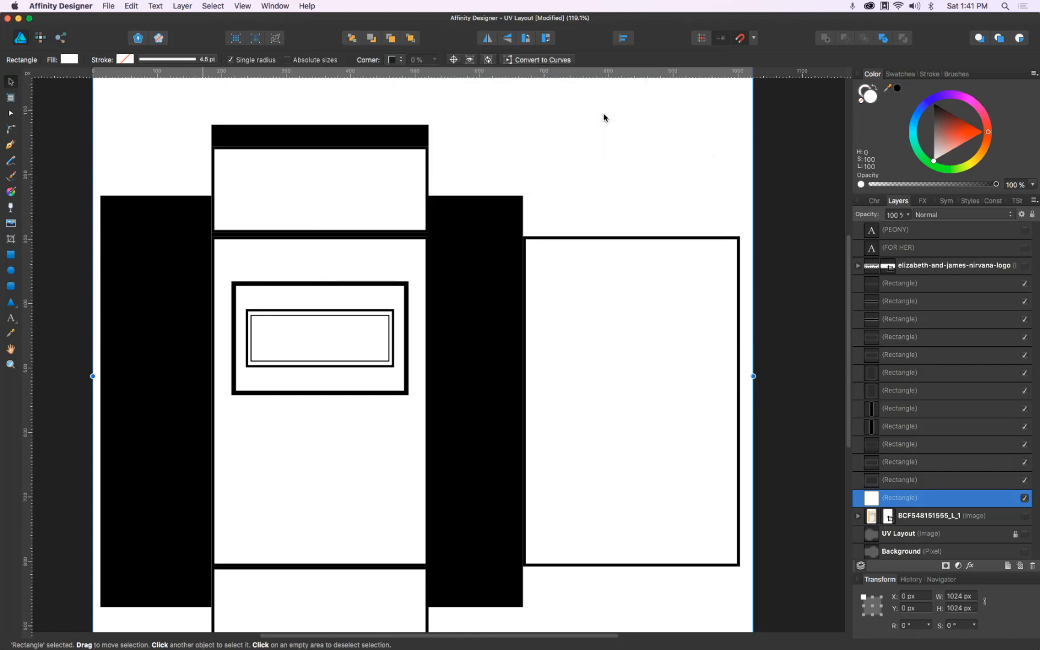
Switch to Blender, set the viewport to solid shading, save the file and leave Edit Mode
{"action": "left_click", "coordinate": [221, 630]}
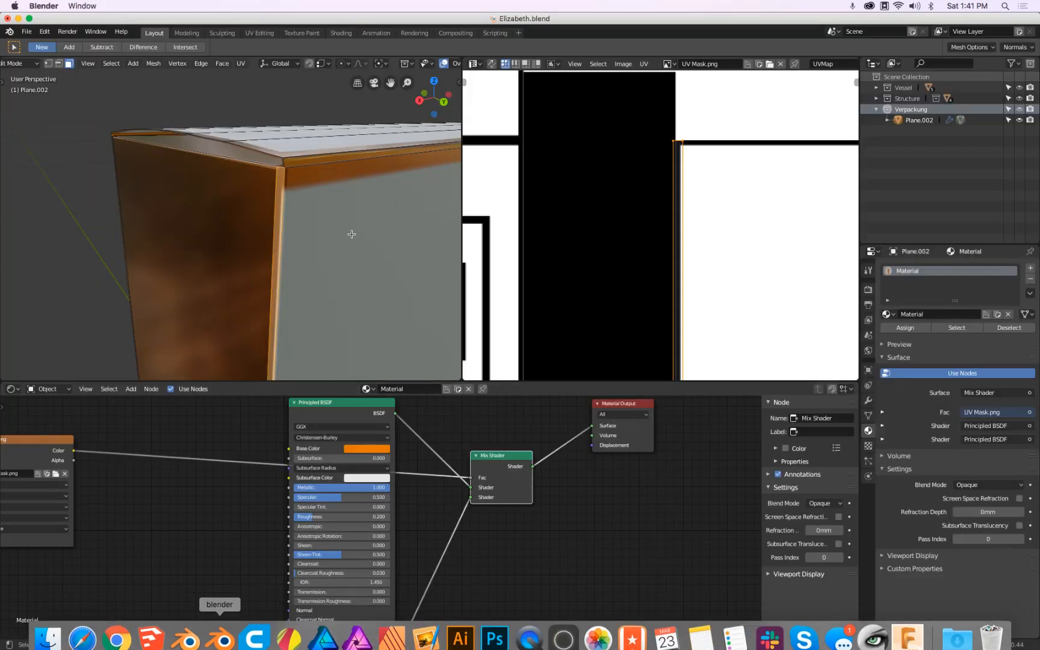
{"action": "scroll", "coordinate": [392, 63], "scroll_direction": "right", "scroll_amount": 5}
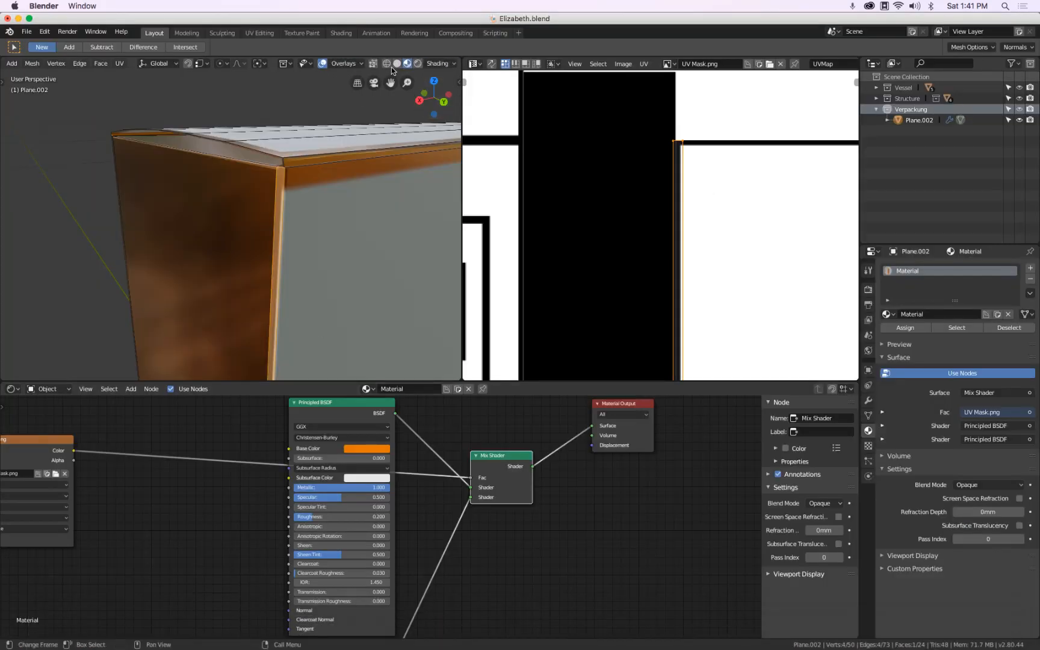
{"action": "left_click", "coordinate": [396, 63]}
{"action": "key", "text": "super+s"}
{"action": "key", "text": "Tab"}
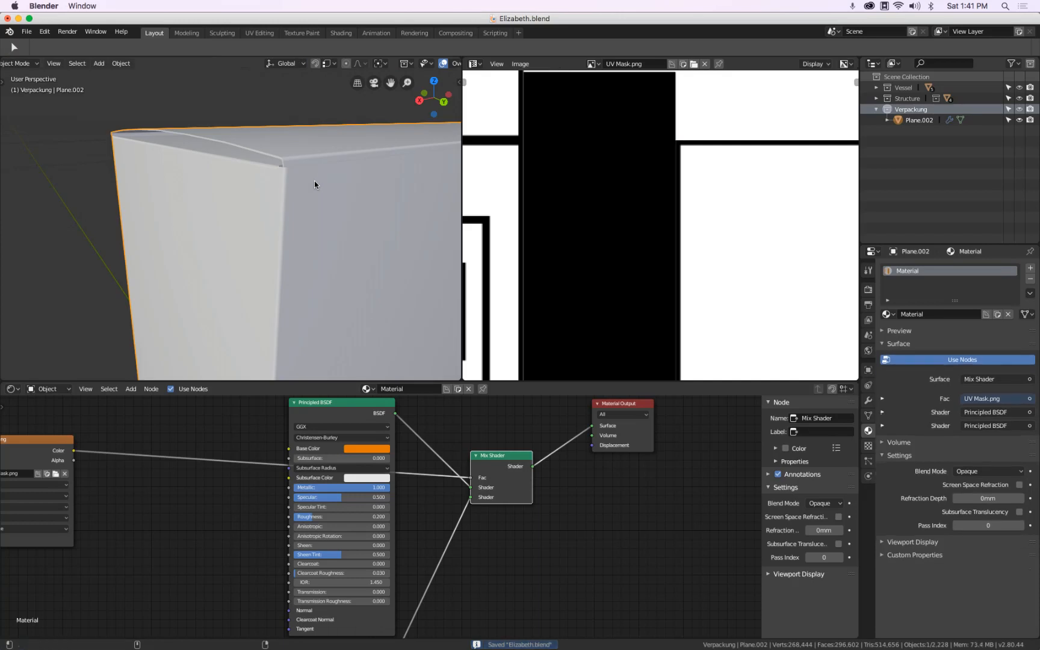
Widen the mask's image texture node and unlink UV Mask.png from it
{"action": "scroll", "coordinate": [221, 455], "scroll_direction": "left", "scroll_amount": 10}
{"action": "left_click", "coordinate": [221, 454]}
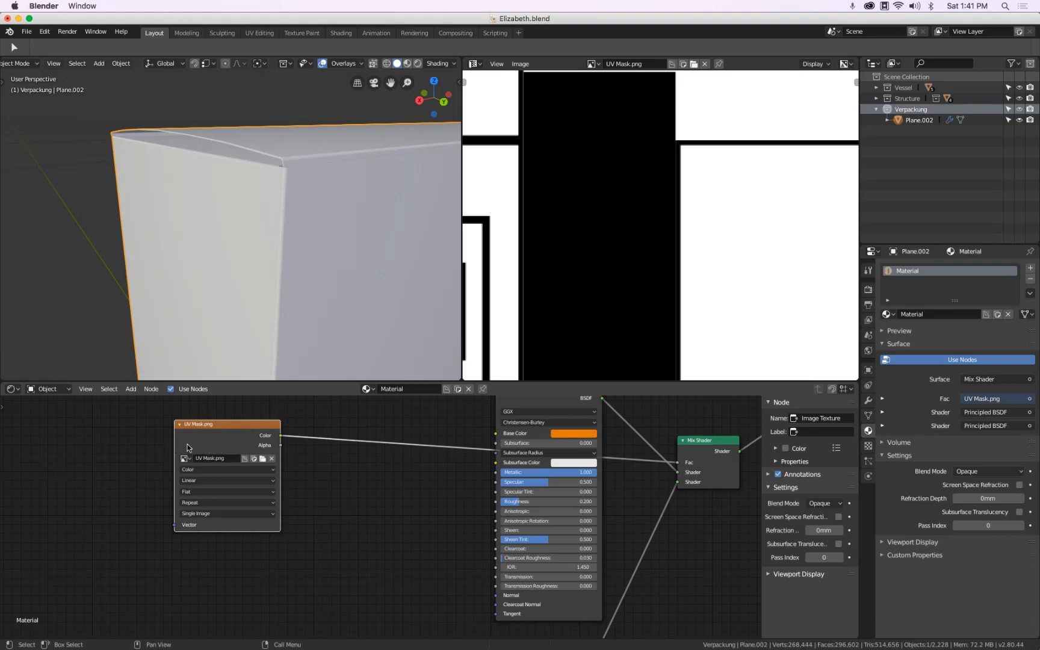
{"action": "left_click_drag", "start_coordinate": [174, 446], "coordinate": [59, 443]}
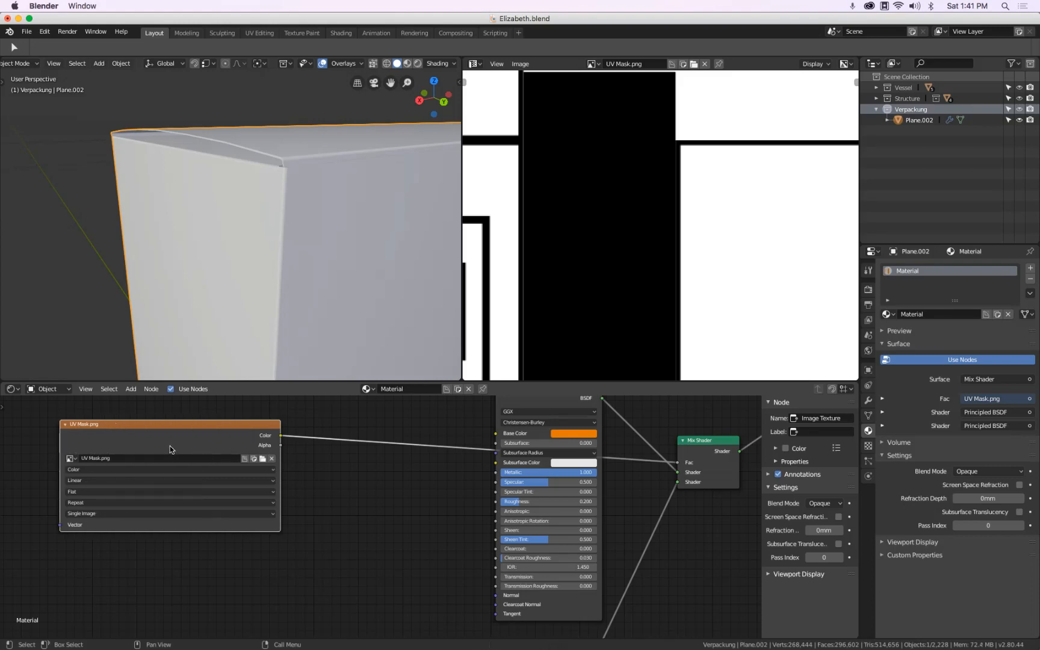
{"action": "left_click", "coordinate": [270, 459]}
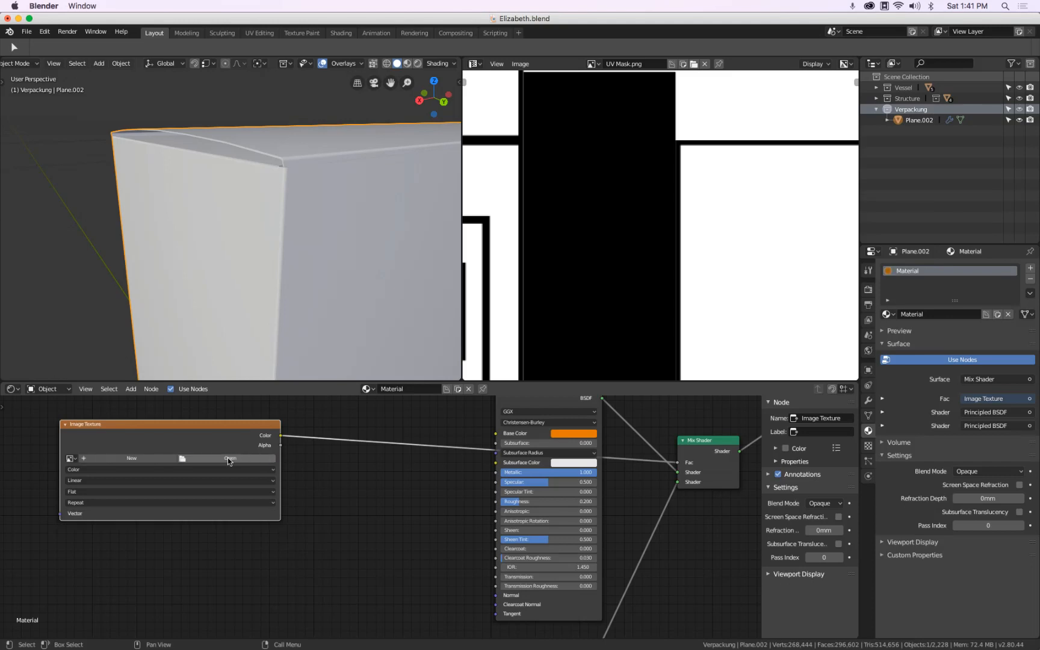
{"action": "left_click", "coordinate": [227, 458]}
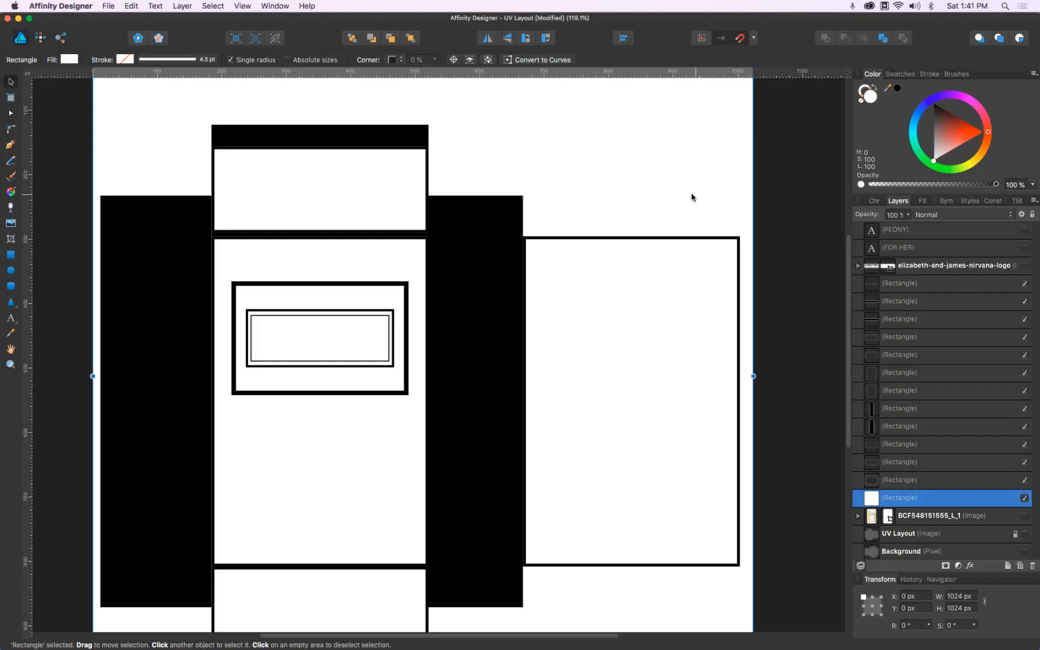
Hide Affinity Designer and move the outdated exported mask images on the Desktop to the trash
{"action": "key", "text": "super+h"}
{"action": "left_click_drag", "start_coordinate": [962, 222], "coordinate": [1023, 272]}
{"action": "key", "text": "super+BackSpace"}
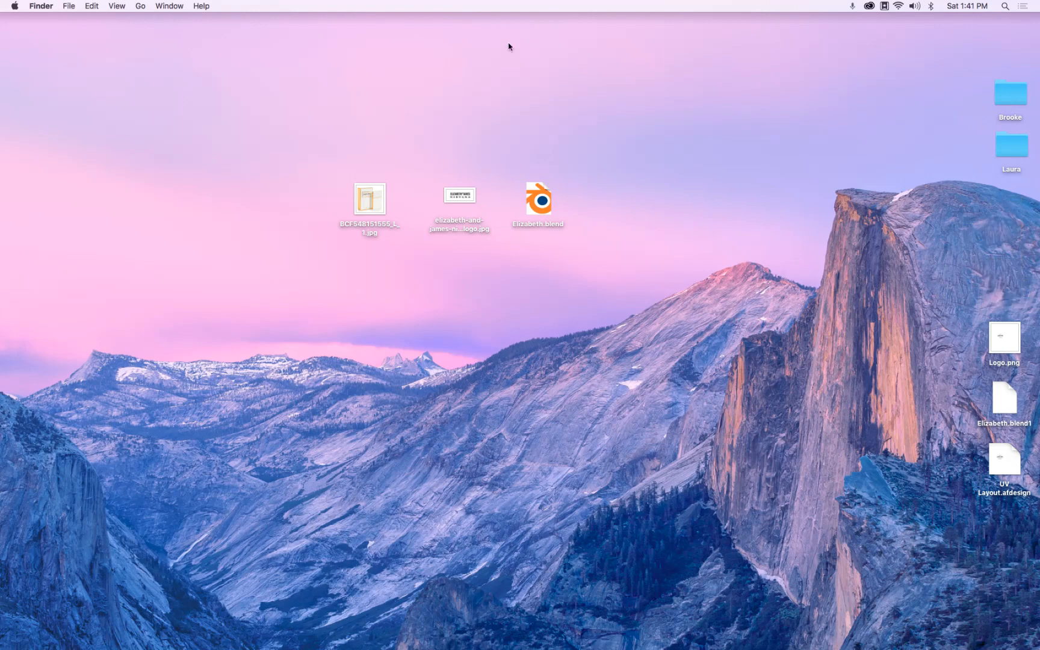
Switch to Affinity Designer and export the corrected mask to the Desktop as UV Mask.png
{"action": "left_click", "coordinate": [310, 626]}
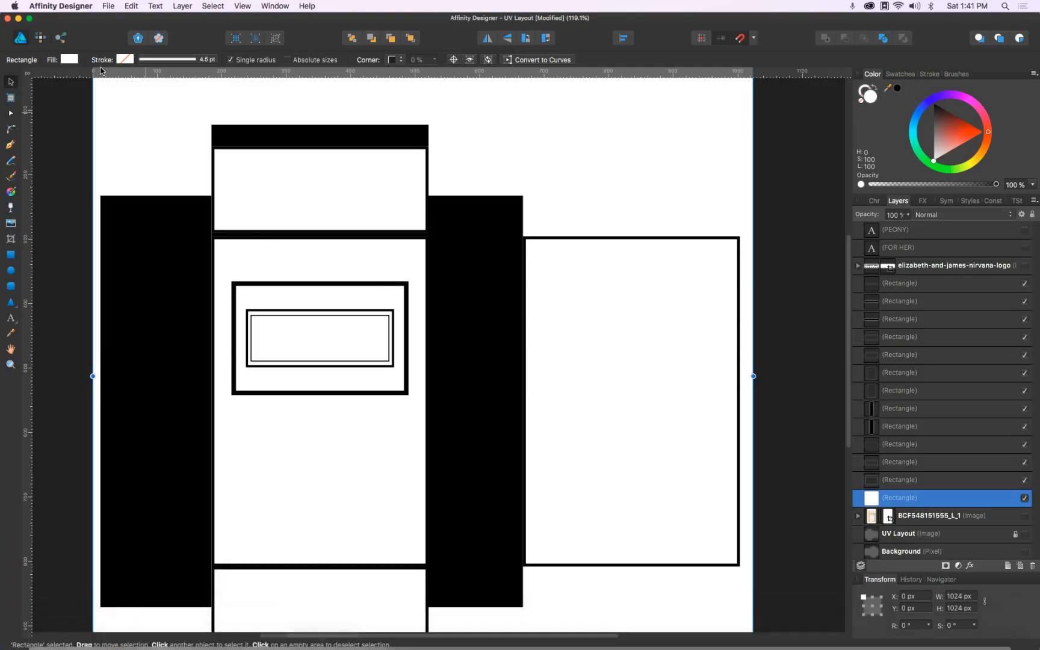
{"action": "left_click", "coordinate": [116, 4]}
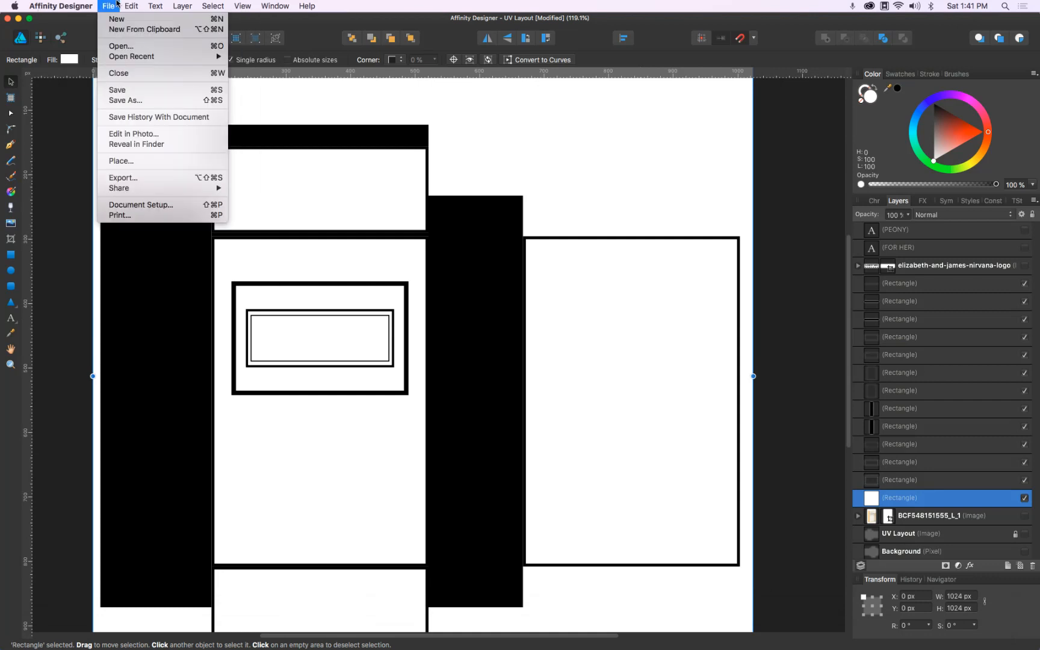
{"action": "left_click", "coordinate": [142, 178]}
{"action": "left_click", "coordinate": [632, 212]}
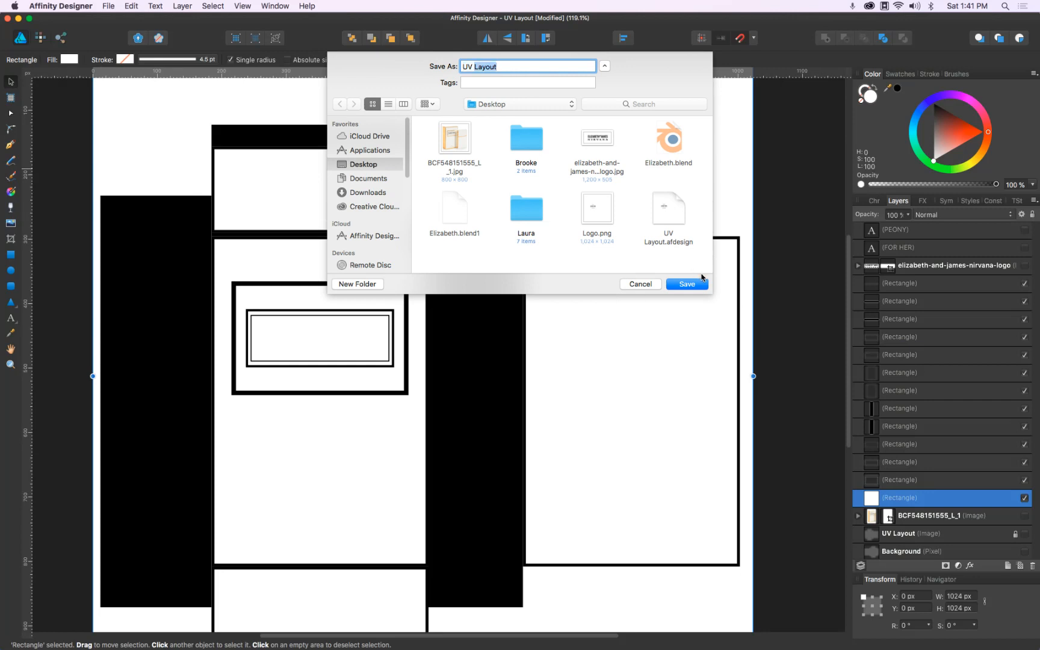
{"action": "left_click", "coordinate": [701, 281]}
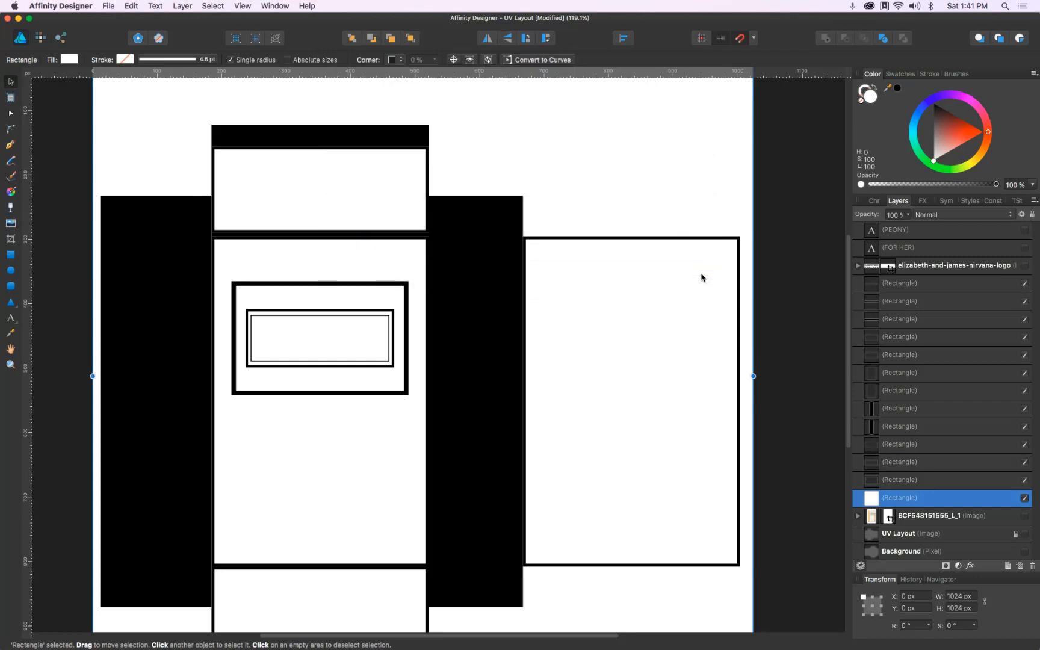
Switch to Blender and load the newly exported UV Mask.png into the empty image texture node
{"action": "key", "text": "super+Tab"}
{"action": "key", "text": "super+Tab"}
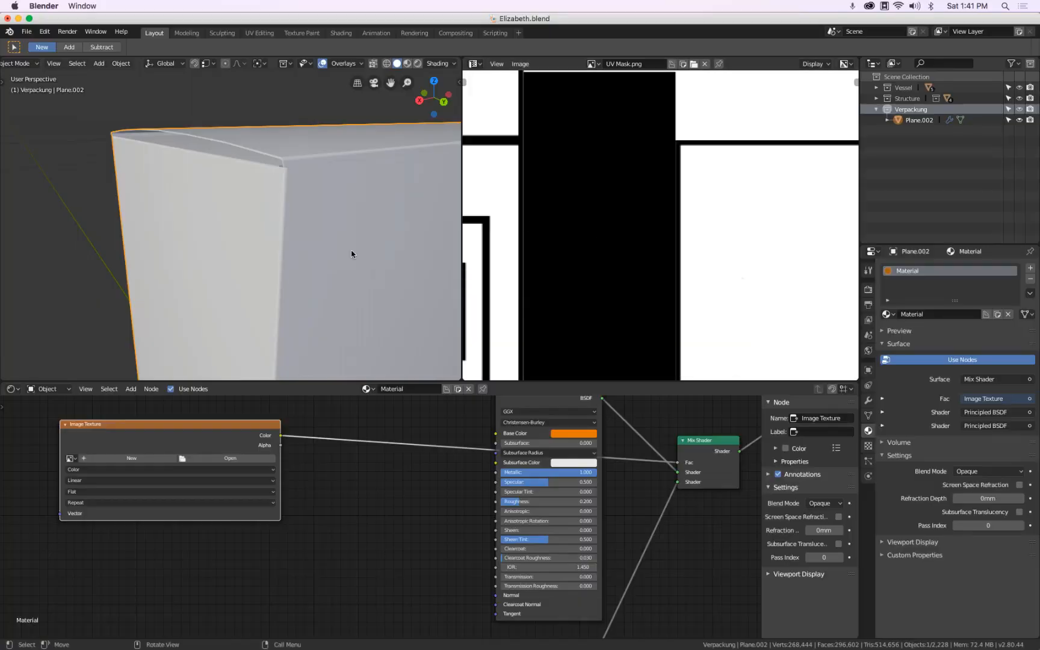
{"action": "left_click", "coordinate": [248, 463]}
{"action": "left_click", "coordinate": [666, 138]}
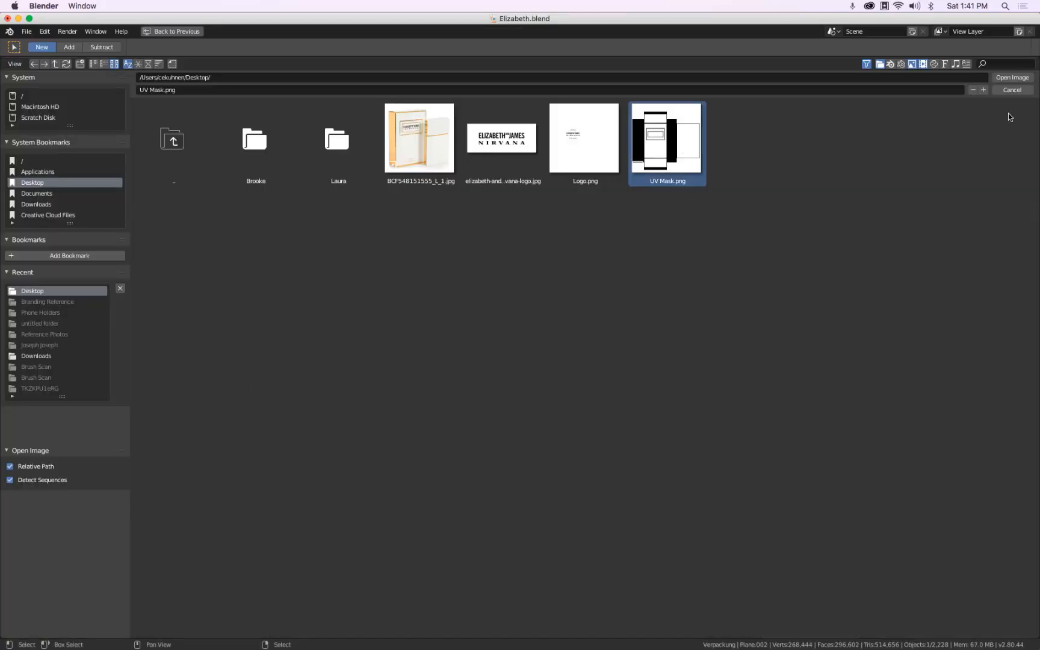
{"action": "left_click", "coordinate": [1012, 78]}
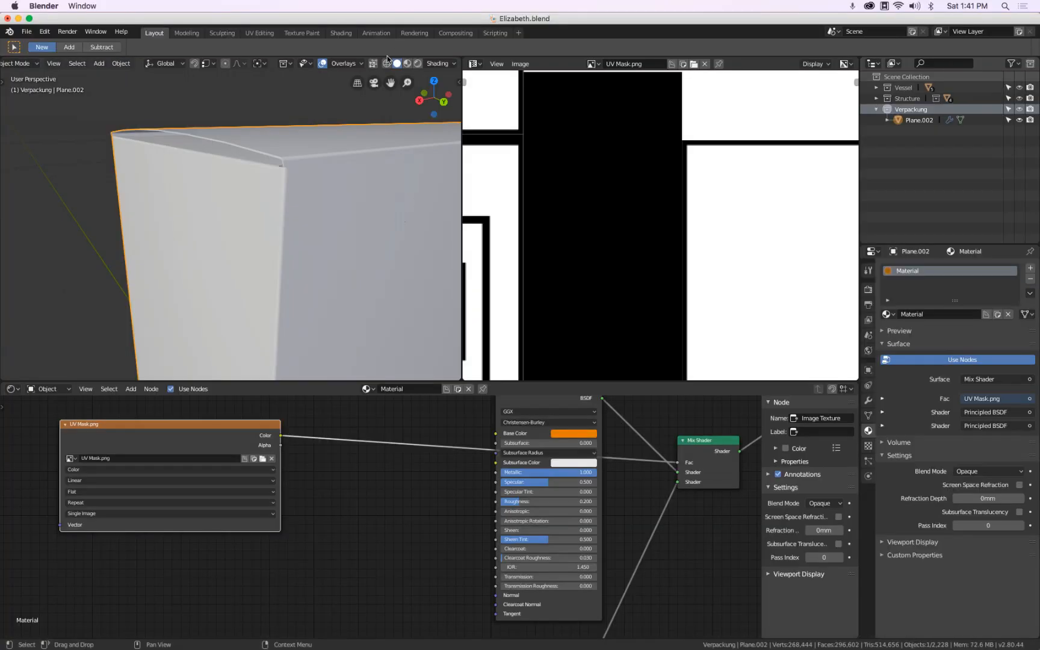
Show the box in material preview and shift the gold shader's base colour toward a yellower orange, checking the trim
{"action": "left_click", "coordinate": [408, 64]}
{"action": "left_click_drag", "start_coordinate": [348, 168], "coordinate": [274, 201]}
{"action": "scroll", "coordinate": [274, 202], "scroll_direction": "up", "scroll_amount": 2}
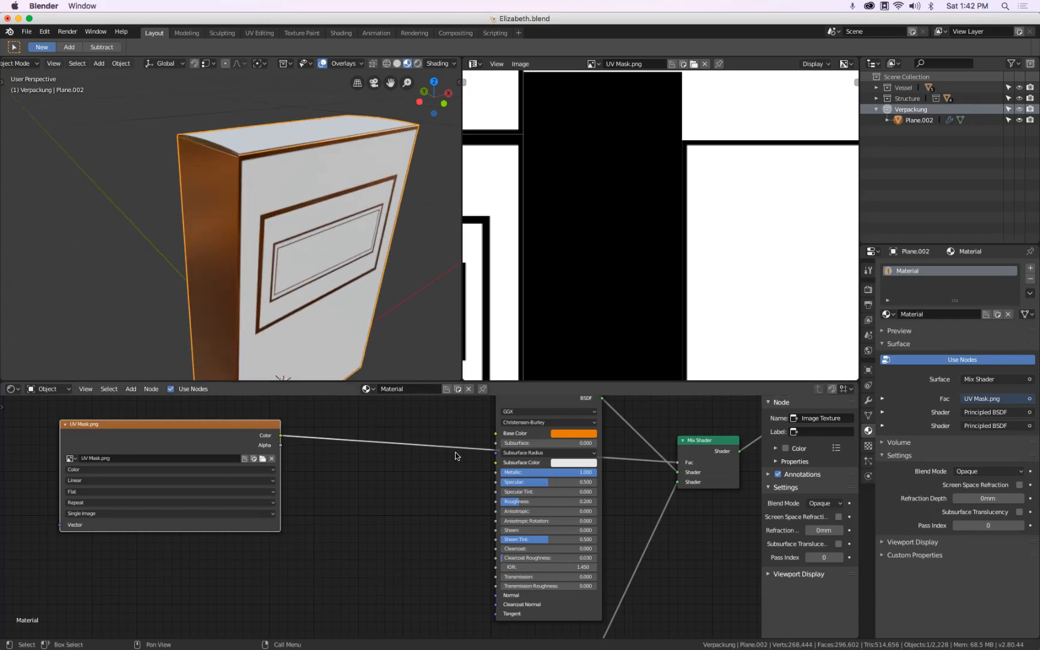
{"action": "left_click", "coordinate": [556, 433]}
{"action": "left_click_drag", "start_coordinate": [573, 351], "coordinate": [569, 419]}
{"action": "left_click_drag", "start_coordinate": [529, 416], "coordinate": [519, 418]}
{"action": "left_click_drag", "start_coordinate": [256, 222], "coordinate": [227, 192]}
{"action": "scroll", "coordinate": [601, 216], "scroll_direction": "down", "scroll_amount": 10}
{"action": "left_click_drag", "start_coordinate": [598, 221], "coordinate": [627, 212]}
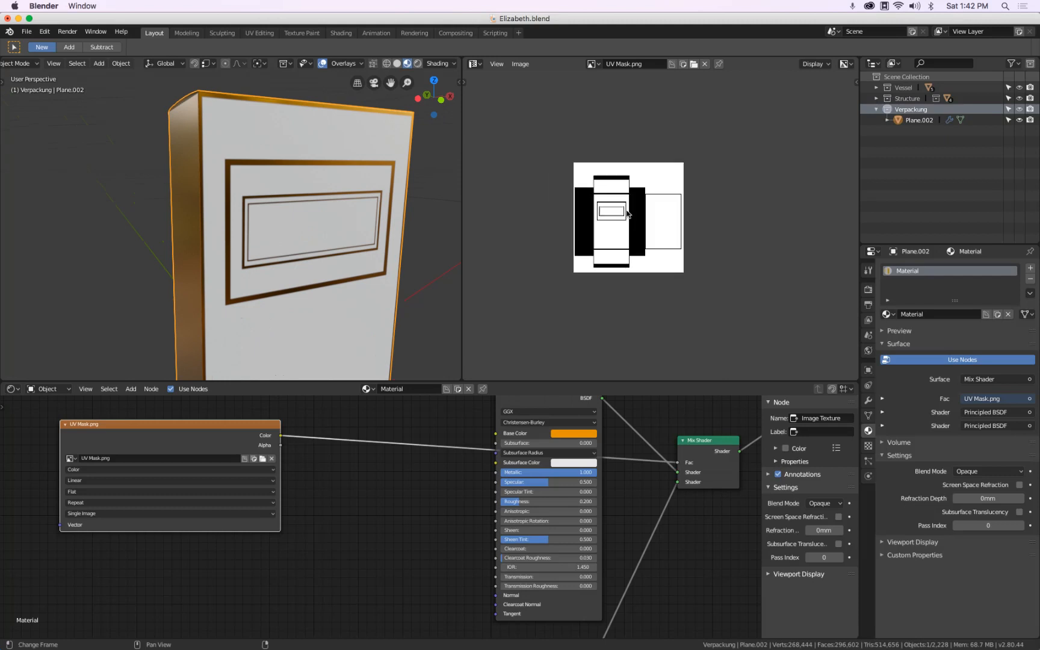
{"action": "scroll", "coordinate": [319, 200], "scroll_direction": "down", "scroll_amount": 5}
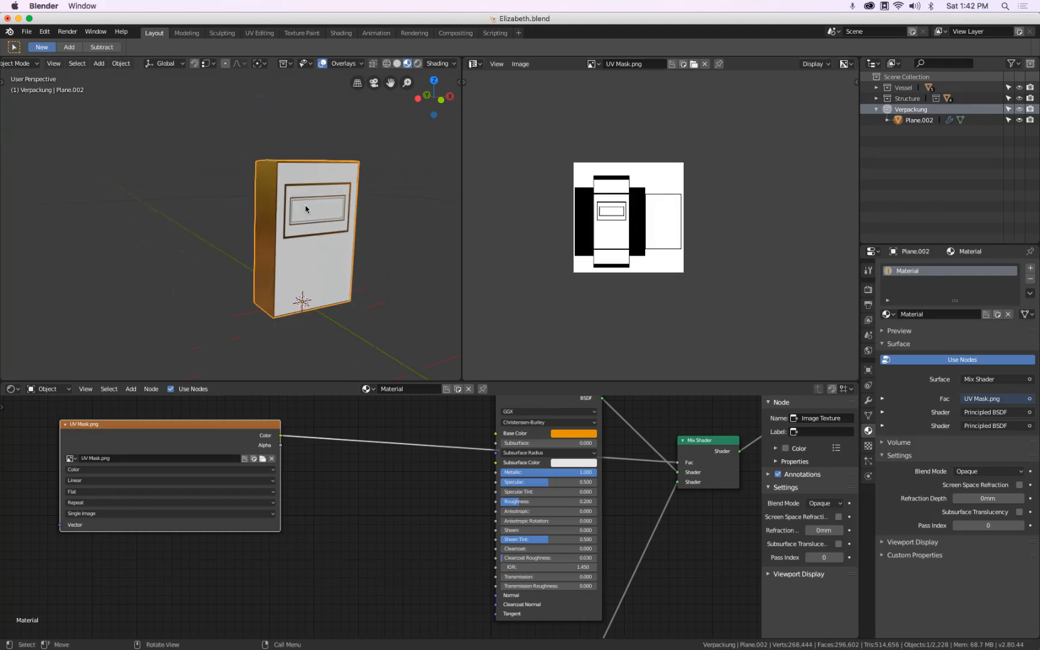
{"action": "scroll", "coordinate": [313, 205], "scroll_direction": "up", "scroll_amount": 6}
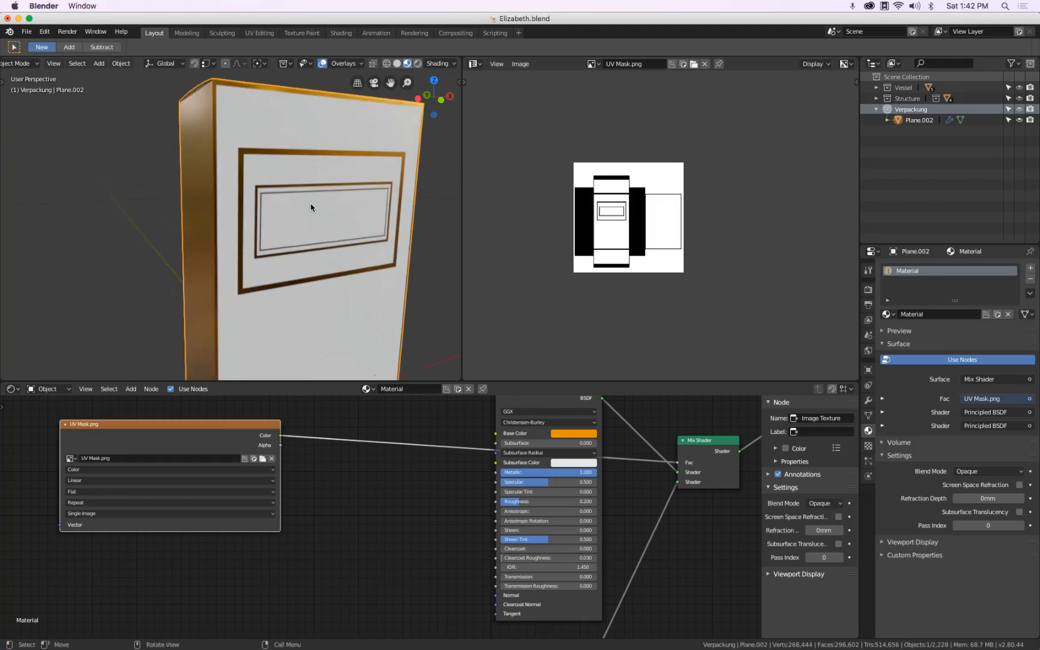
Collapse the gold Principled BSDF node and move the white Principled BSDF node up beneath it
{"action": "scroll", "coordinate": [527, 447], "scroll_direction": "down", "scroll_amount": 4}
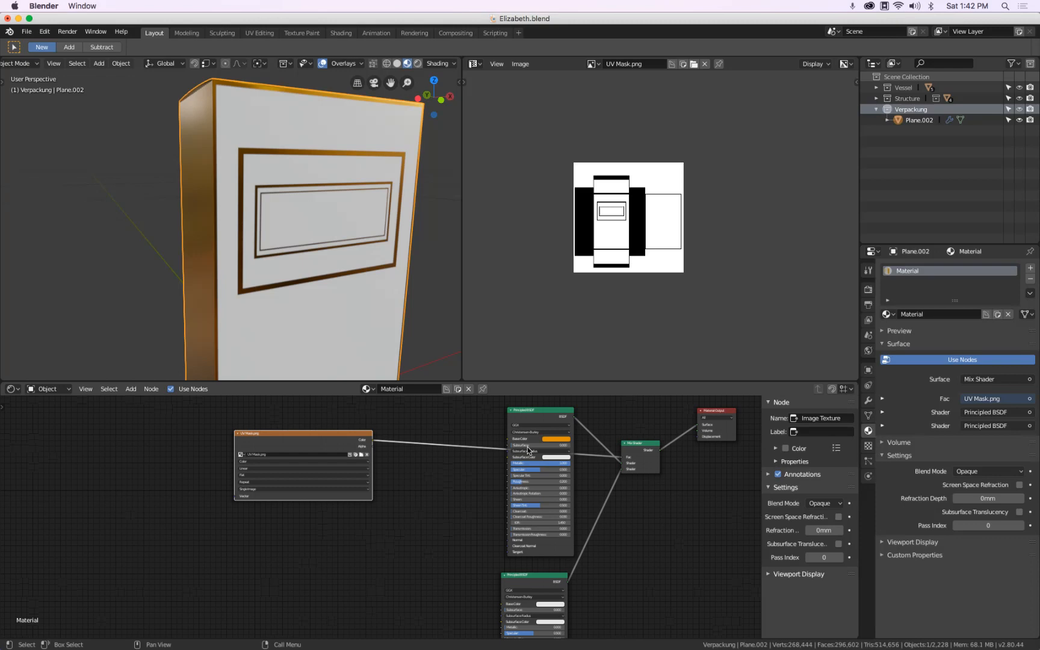
{"action": "left_click", "coordinate": [513, 416]}
{"action": "left_click_drag", "start_coordinate": [527, 558], "coordinate": [543, 489]}
{"action": "scroll", "coordinate": [553, 513], "scroll_direction": "up", "scroll_amount": 8}
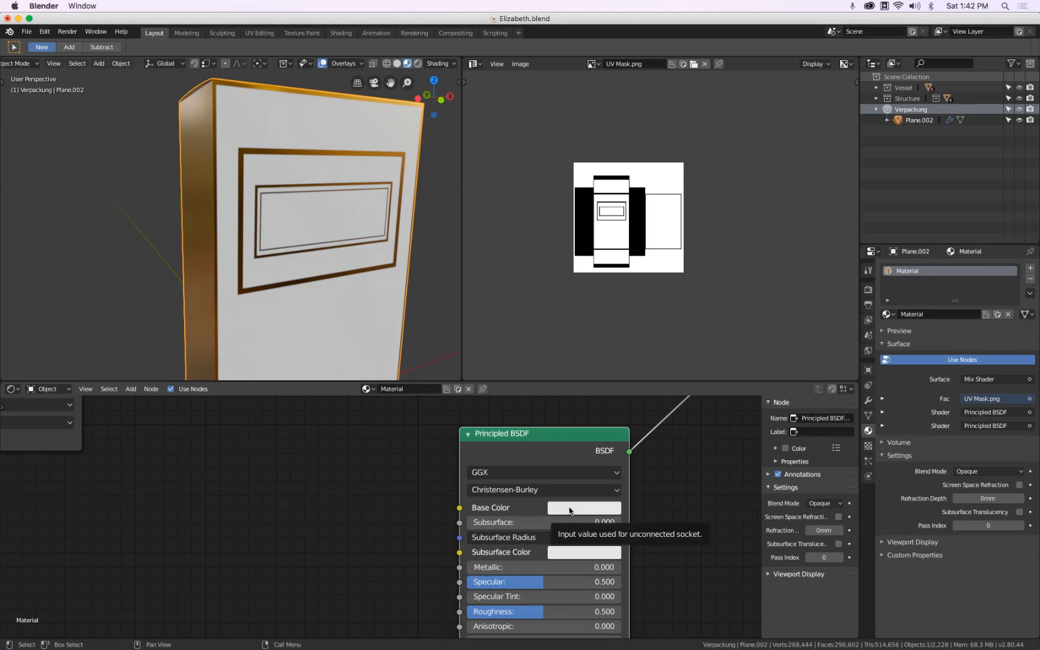
{"action": "scroll", "coordinate": [243, 529], "scroll_direction": "down", "scroll_amount": 2}
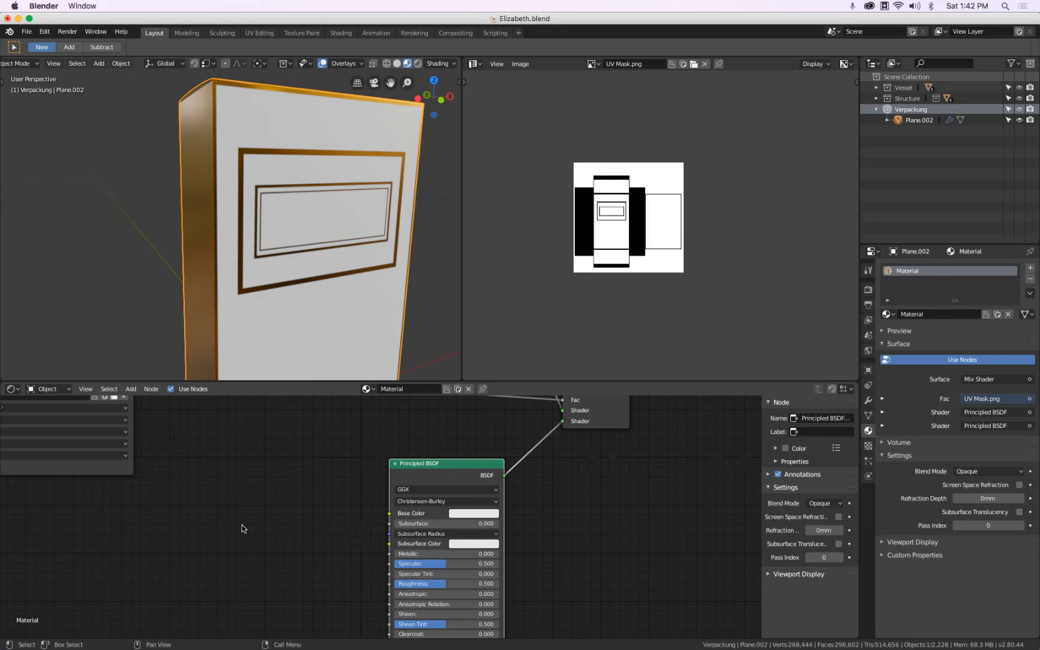
{"action": "scroll", "coordinate": [242, 529], "scroll_direction": "down", "scroll_amount": 4}
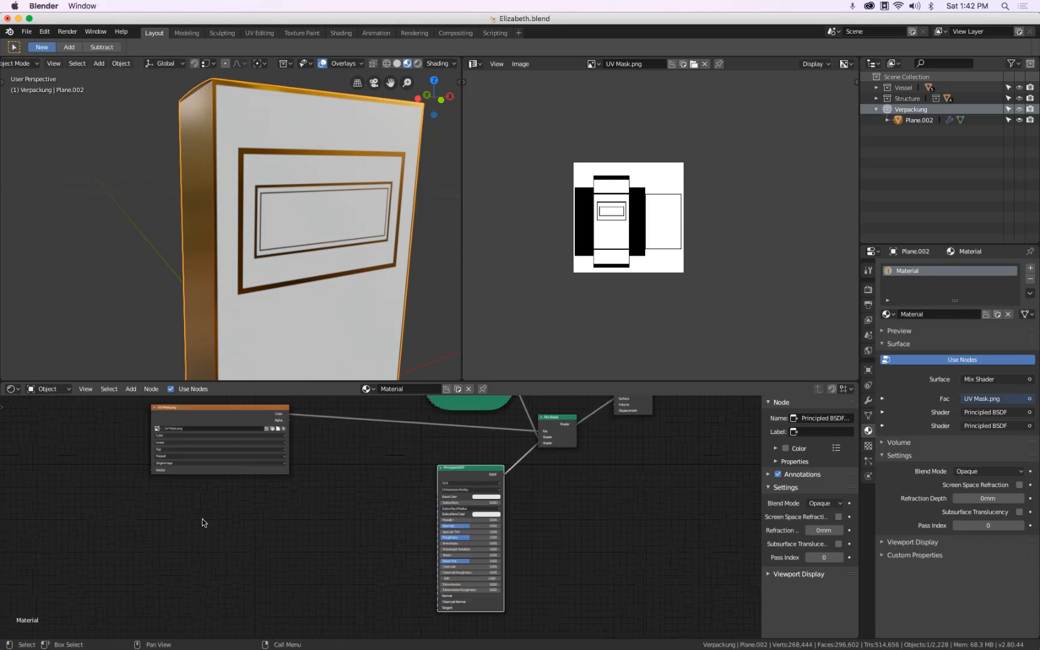
Add a second Image Texture node below the mask's node and load Logo.png into it
{"action": "key", "text": "shift+a"}
{"action": "mouse_move", "coordinate": [181, 568]}
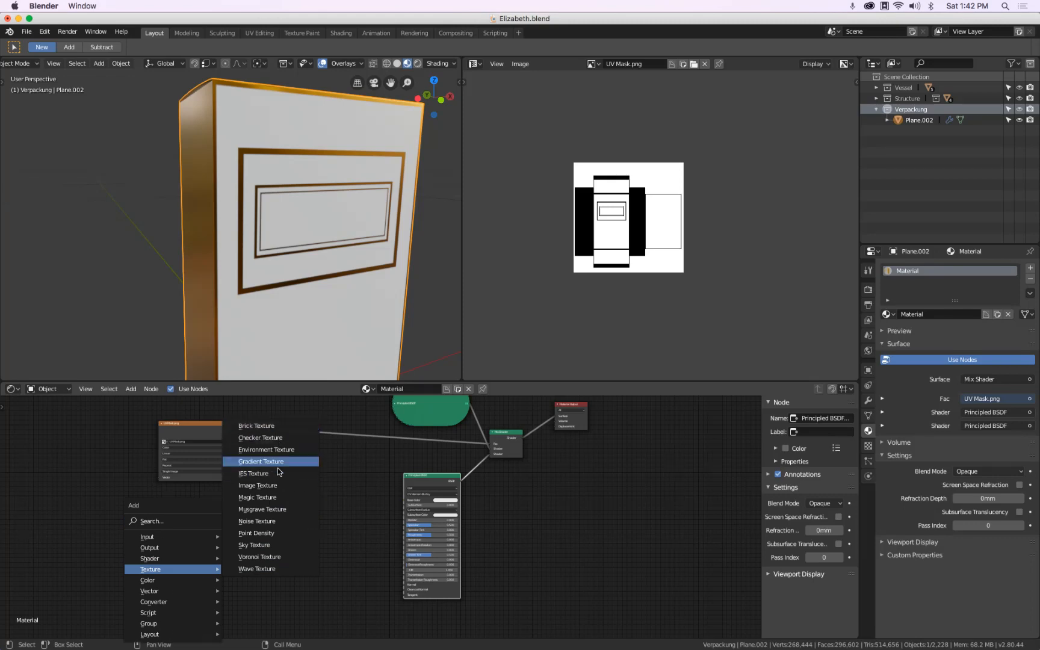
{"action": "left_click", "coordinate": [278, 486]}
{"action": "left_click", "coordinate": [265, 519]}
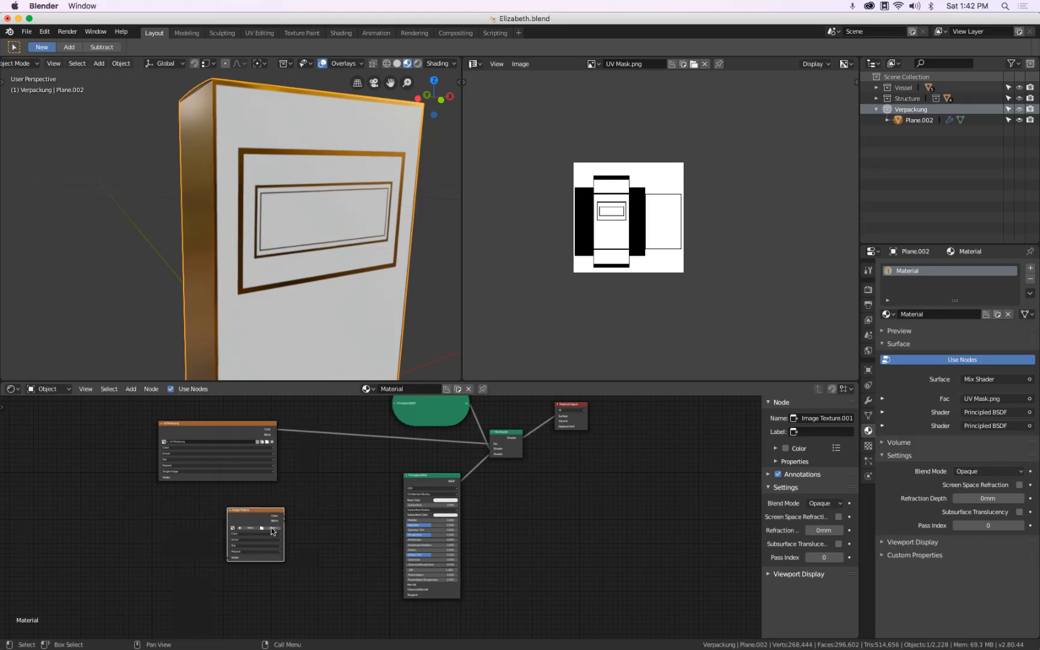
{"action": "left_click", "coordinate": [274, 532]}
{"action": "left_click", "coordinate": [608, 151]}
{"action": "left_click", "coordinate": [1013, 77]}
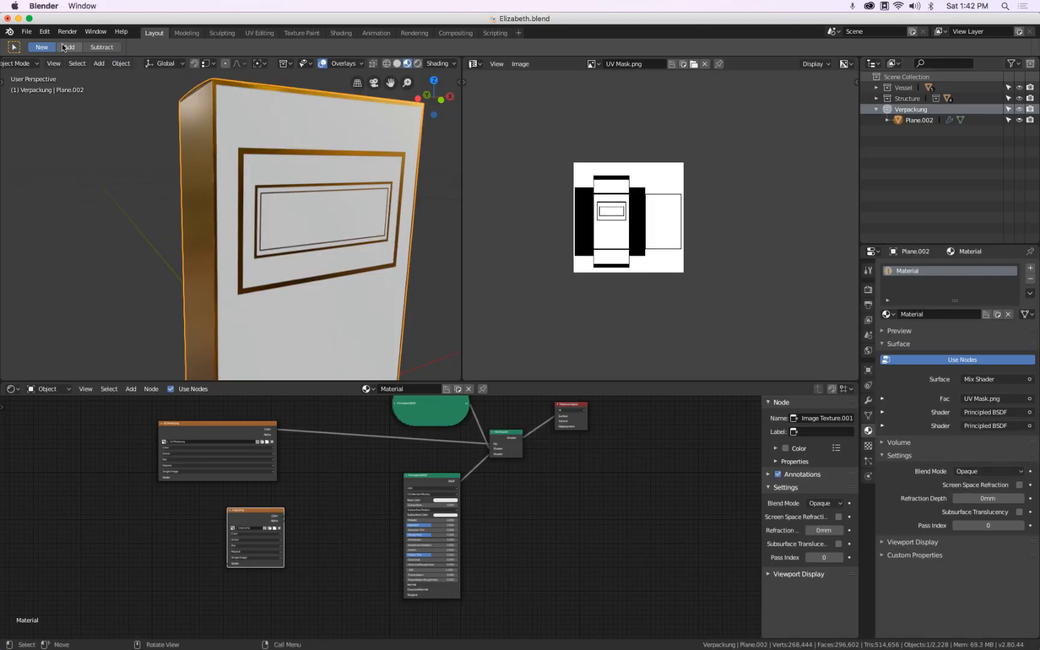
Set the viewport to solid shading and connect the Logo.png node's Color to the white Principled BSDF's Base Color
{"action": "left_click", "coordinate": [27, 32]}
{"action": "left_click", "coordinate": [398, 65]}
{"action": "scroll", "coordinate": [331, 515], "scroll_direction": "up", "scroll_amount": 4}
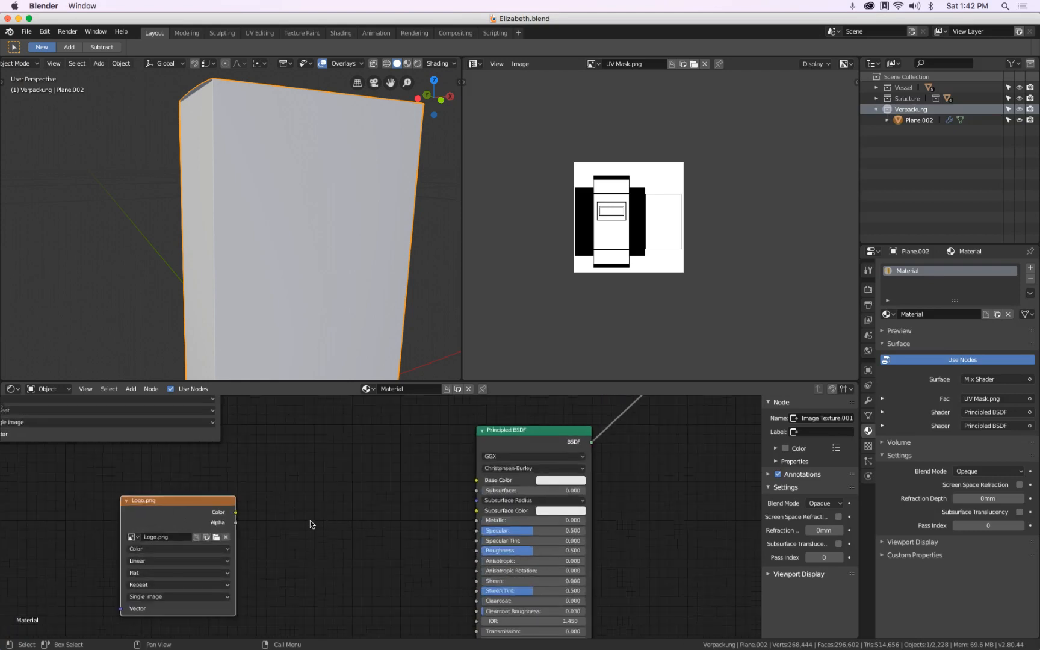
{"action": "left_click_drag", "start_coordinate": [228, 513], "coordinate": [475, 483]}
{"action": "scroll", "coordinate": [308, 256], "scroll_direction": "down", "scroll_amount": 5}
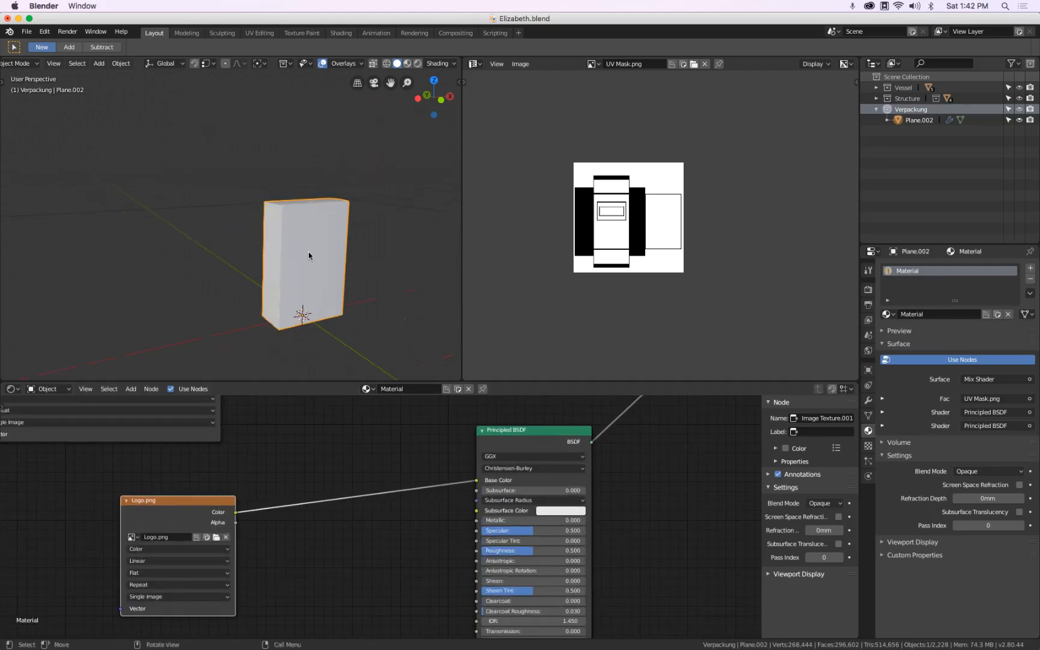
Set the white shader's Specular to 1.000 and Roughness to 0.000, and show the box in material preview
{"action": "left_click_drag", "start_coordinate": [552, 533], "coordinate": [628, 529]}
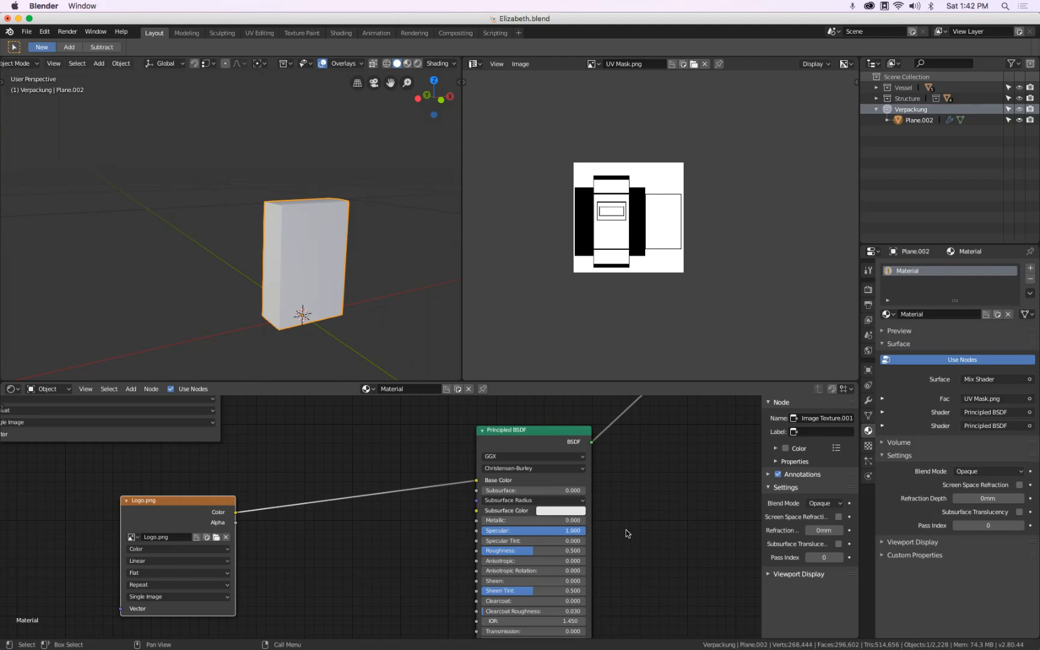
{"action": "left_click_drag", "start_coordinate": [542, 555], "coordinate": [272, 501]}
{"action": "left_click", "coordinate": [408, 63]}
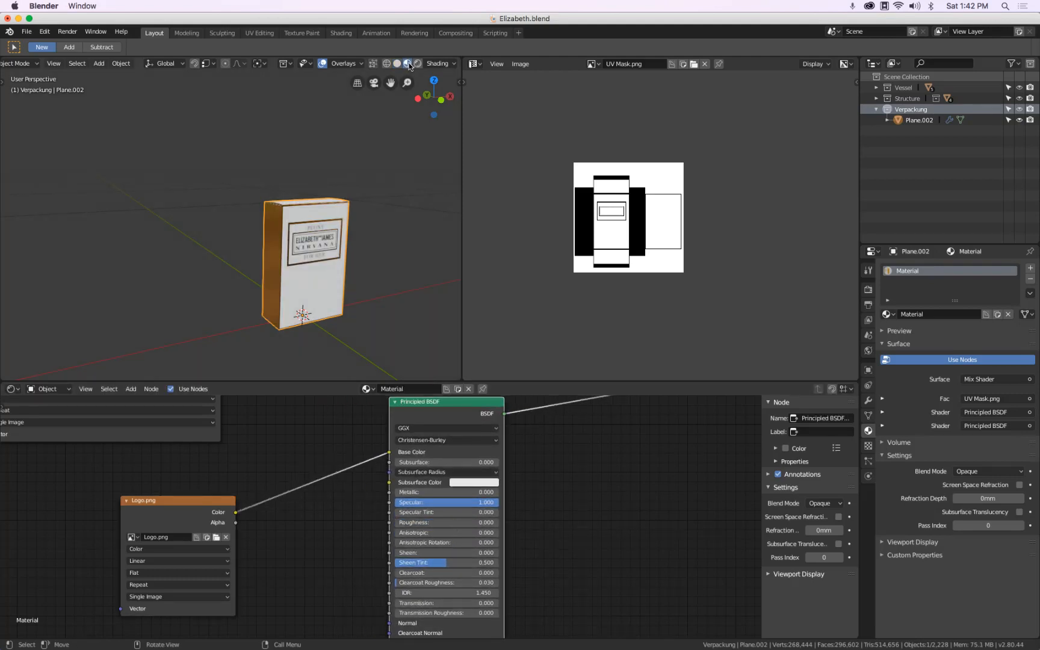
Try the white Principled BSDF with its Specular lowered to 0.000
{"action": "scroll", "coordinate": [346, 205], "scroll_direction": "up", "scroll_amount": 8}
{"action": "left_click_drag", "start_coordinate": [325, 244], "coordinate": [328, 193]}
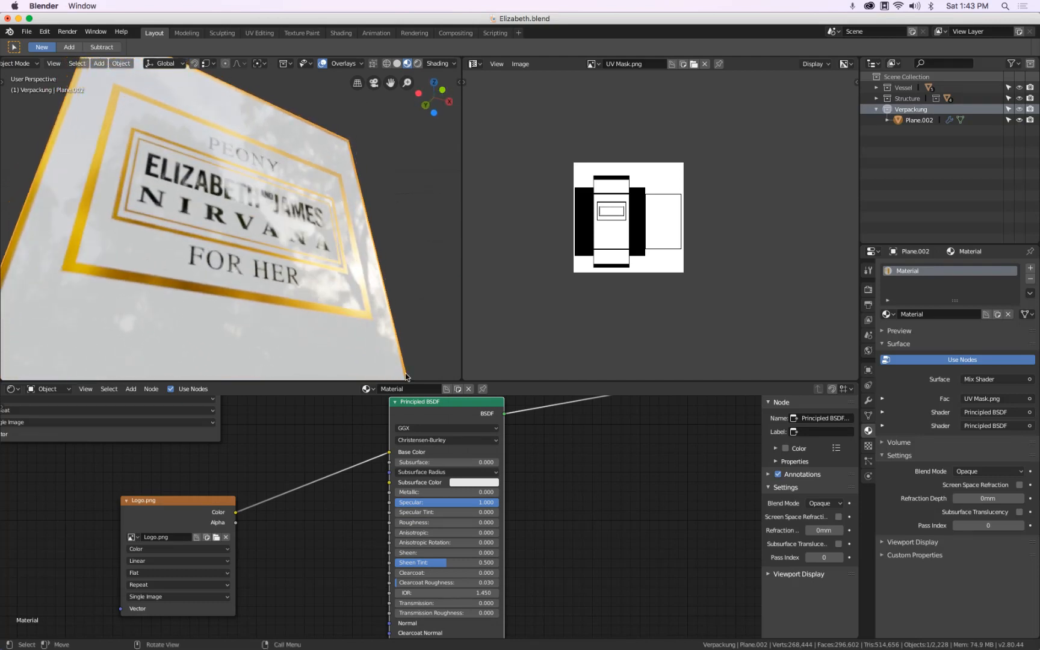
{"action": "left_click_drag", "start_coordinate": [472, 502], "coordinate": [349, 495]}
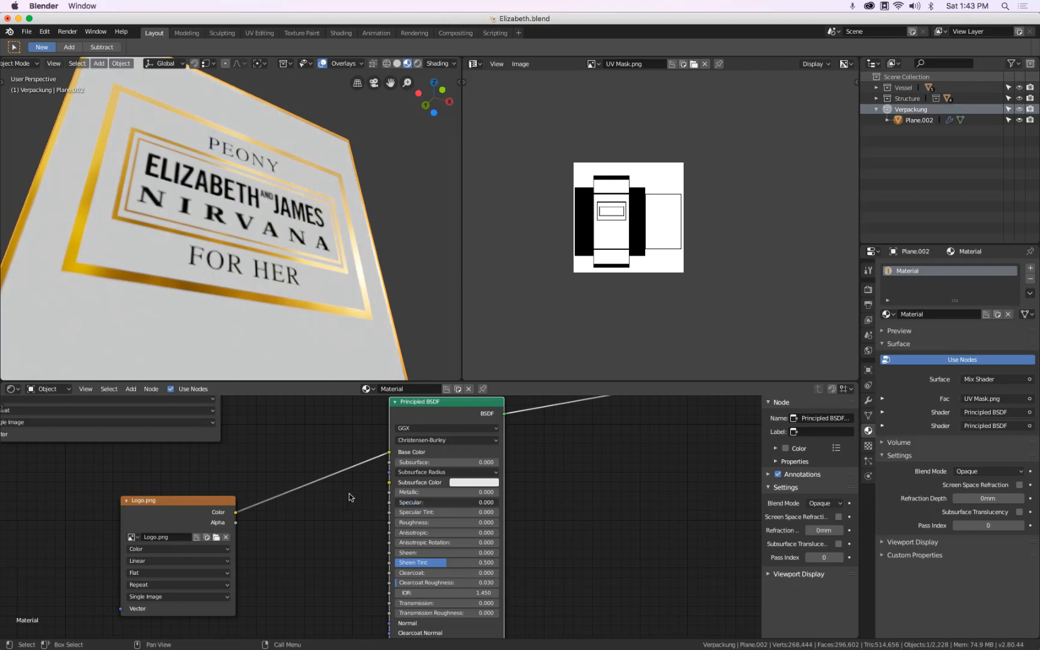
{"action": "scroll", "coordinate": [319, 186], "scroll_direction": "up", "scroll_amount": 3}
{"action": "mouse_move", "coordinate": [303, 183]}
{"action": "left_mouse_down"}
{"action": "mouse_move", "coordinate": [292, 174]}
{"action": "mouse_move", "coordinate": [325, 157]}
{"action": "mouse_move", "coordinate": [290, 179]}
{"action": "left_mouse_up"}
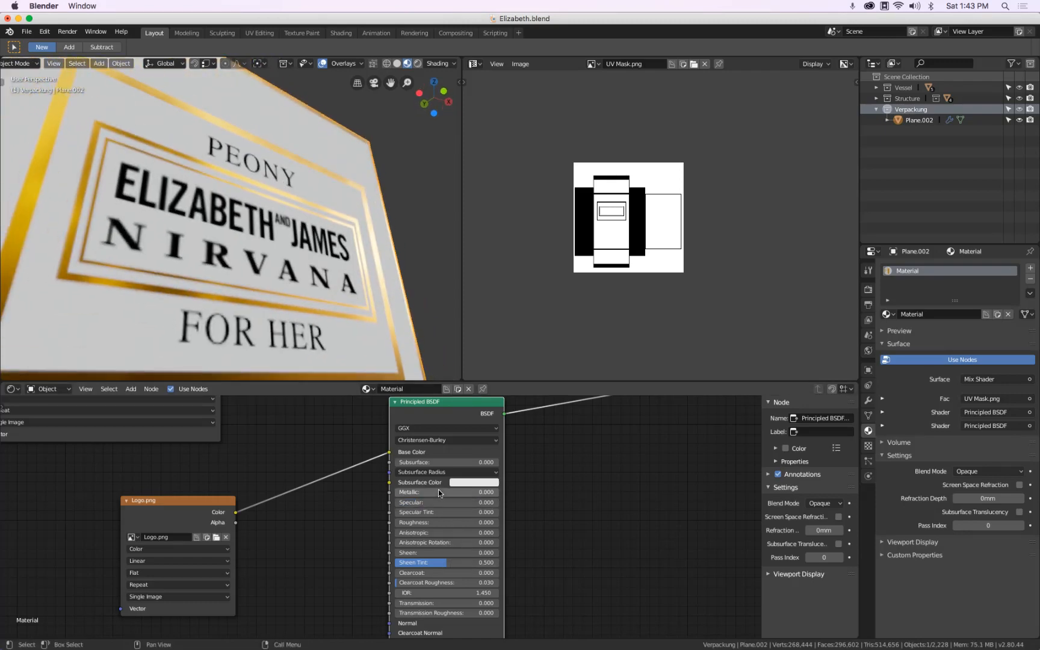
Set the white Principled BSDF's Specular and Roughness both to 0.300
{"action": "left_click", "coordinate": [432, 506]}
{"action": "type", "text": ".3"}
{"action": "key", "text": "Return"}
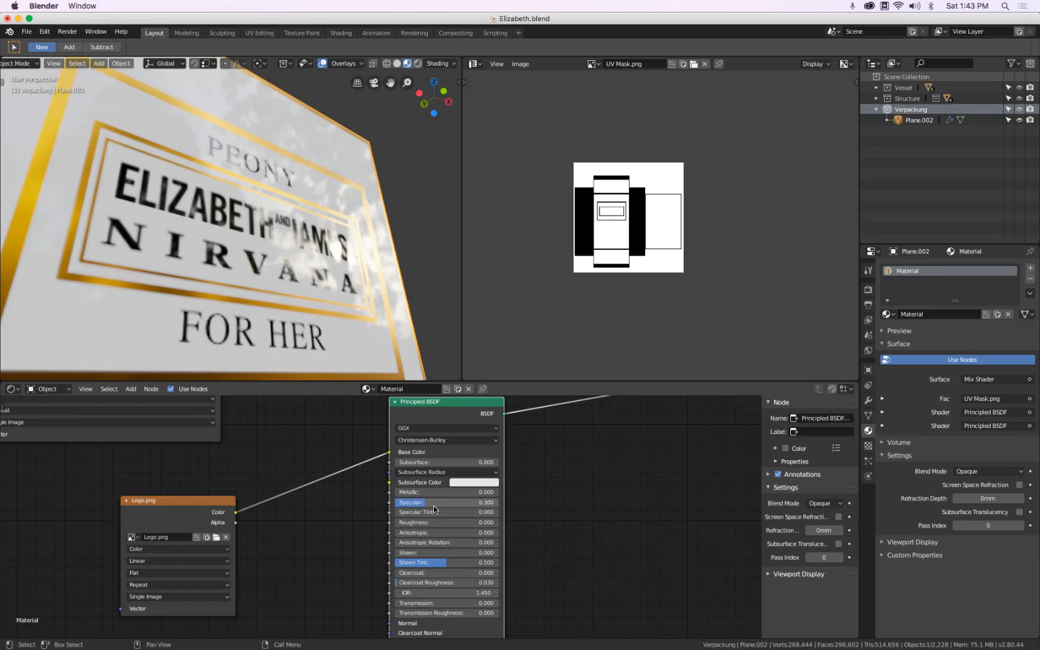
{"action": "left_click", "coordinate": [431, 522]}
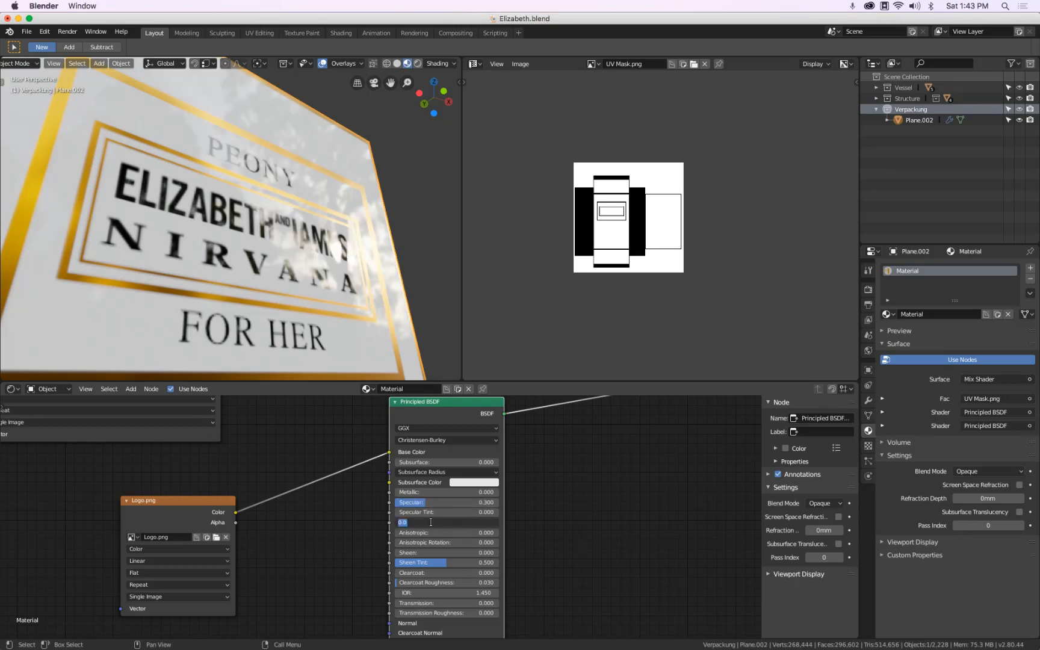
{"action": "type", "text": ".3"}
{"action": "key", "text": "Return"}
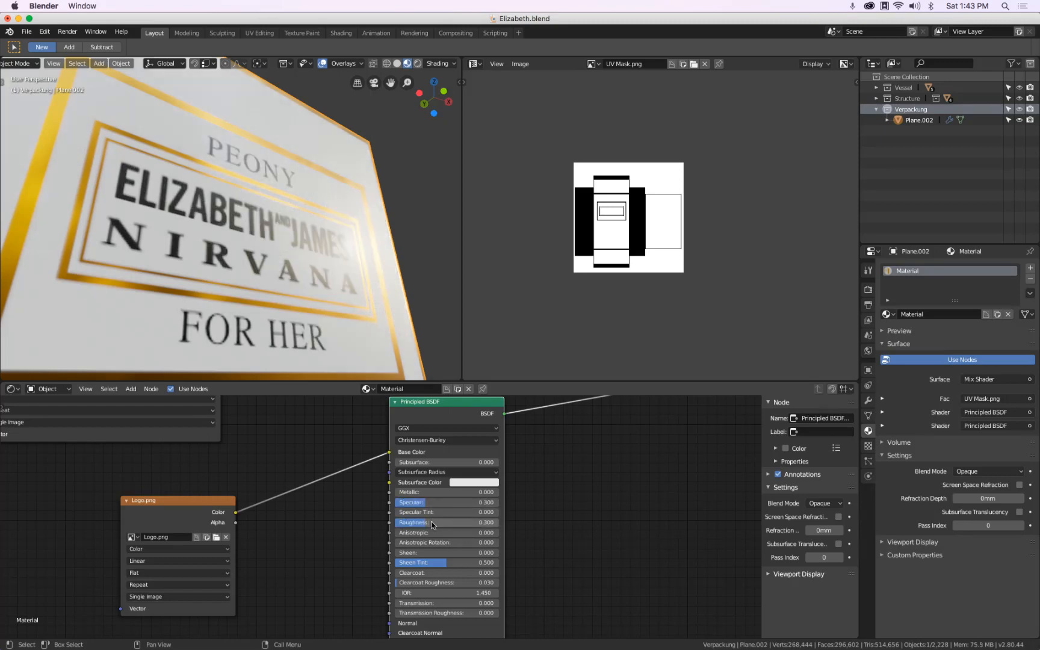
{"action": "left_click_drag", "start_coordinate": [326, 262], "coordinate": [340, 292]}
{"action": "scroll", "coordinate": [340, 292], "scroll_direction": "down", "scroll_amount": 8}
{"action": "left_click_drag", "start_coordinate": [312, 233], "coordinate": [291, 198]}
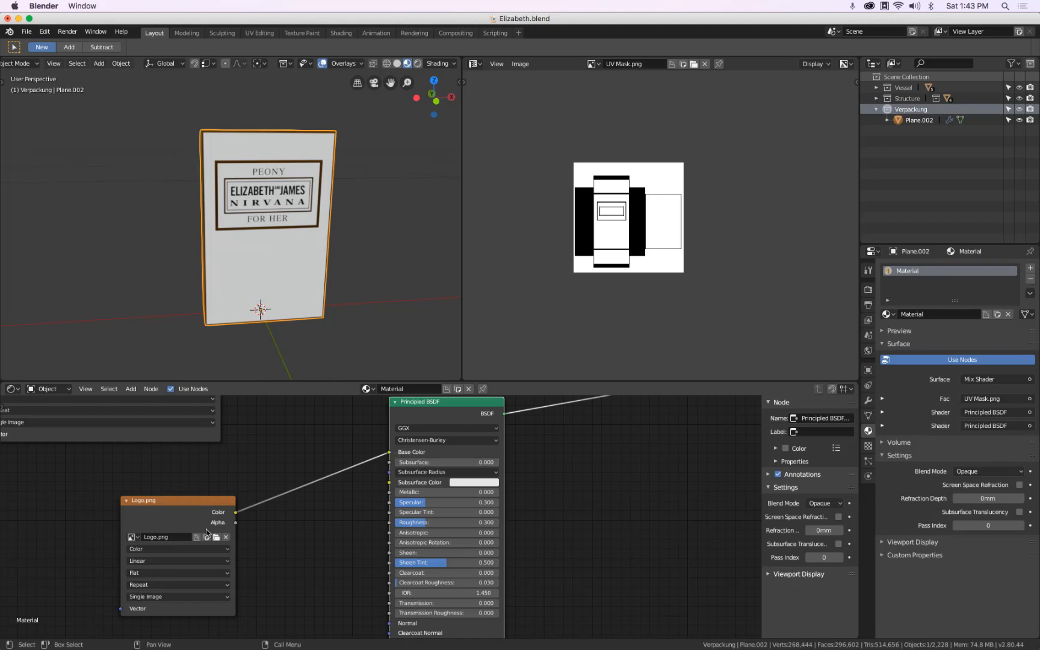
Move the Logo.png node slightly up and to the left, and select the collapsed gold Principled BSDF node
{"action": "left_click_drag", "start_coordinate": [157, 509], "coordinate": [145, 487]}
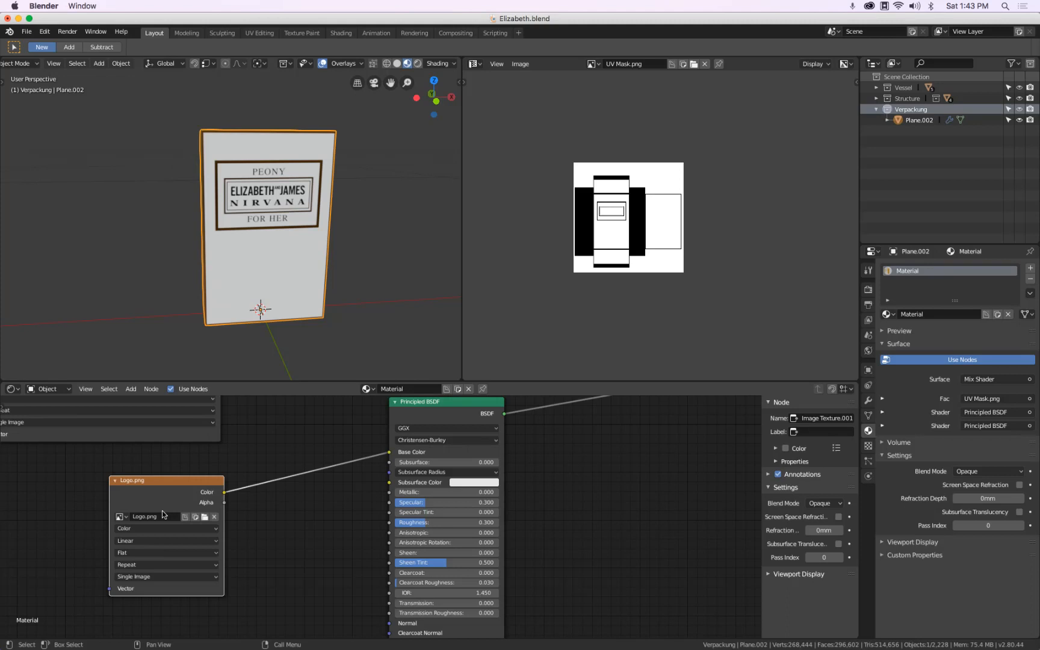
{"action": "scroll", "coordinate": [369, 484], "scroll_direction": "down", "scroll_amount": 5}
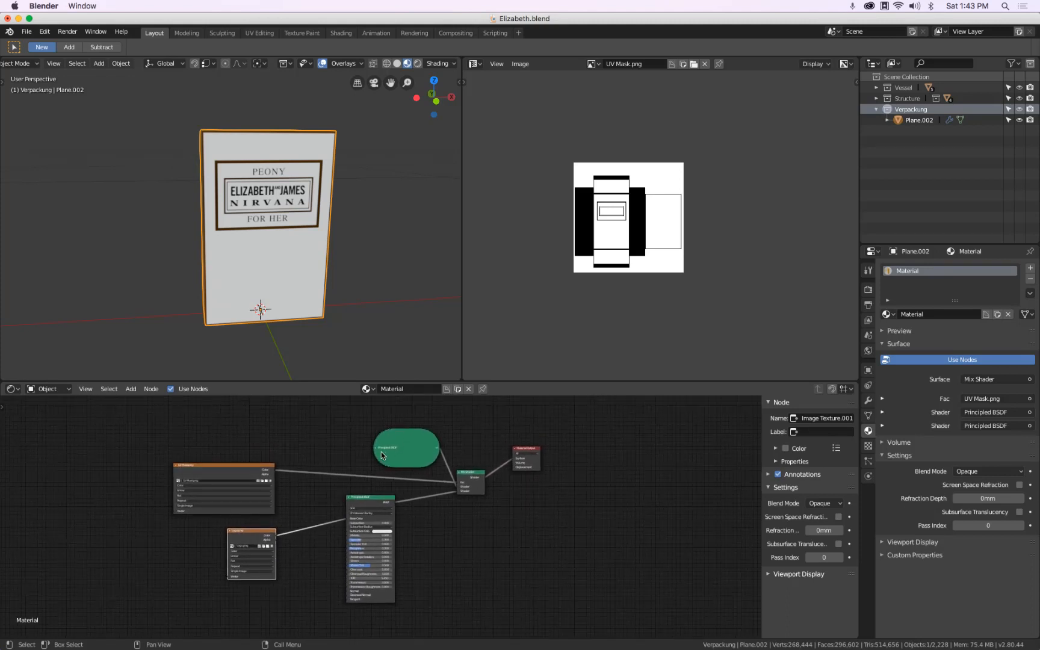
{"action": "left_click", "coordinate": [412, 448]}
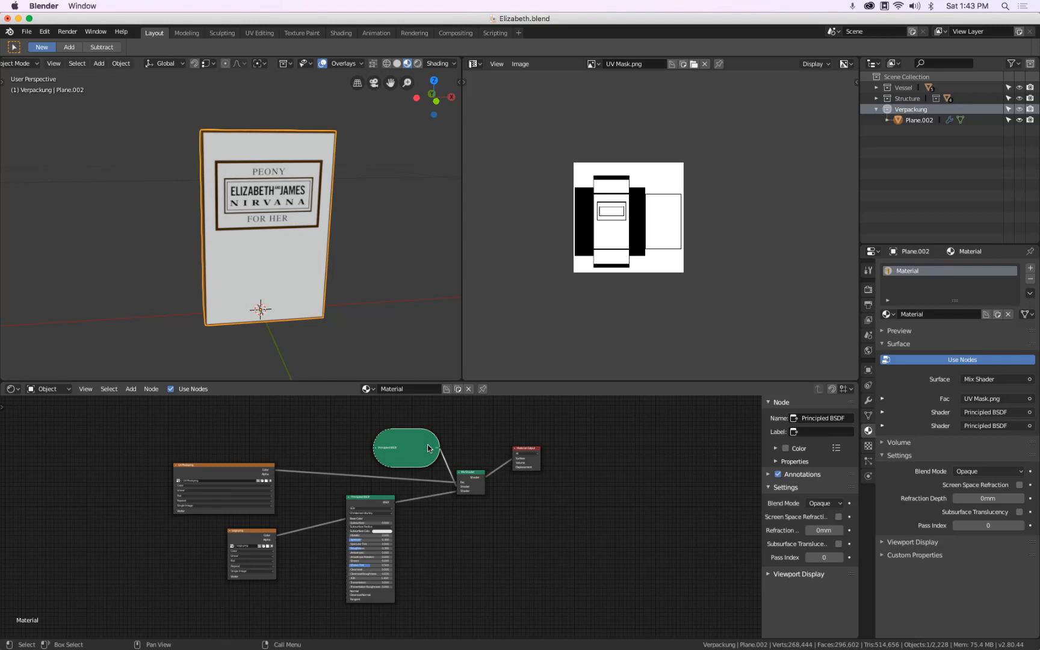
{"action": "left_click_drag", "start_coordinate": [284, 211], "coordinate": [383, 248]}
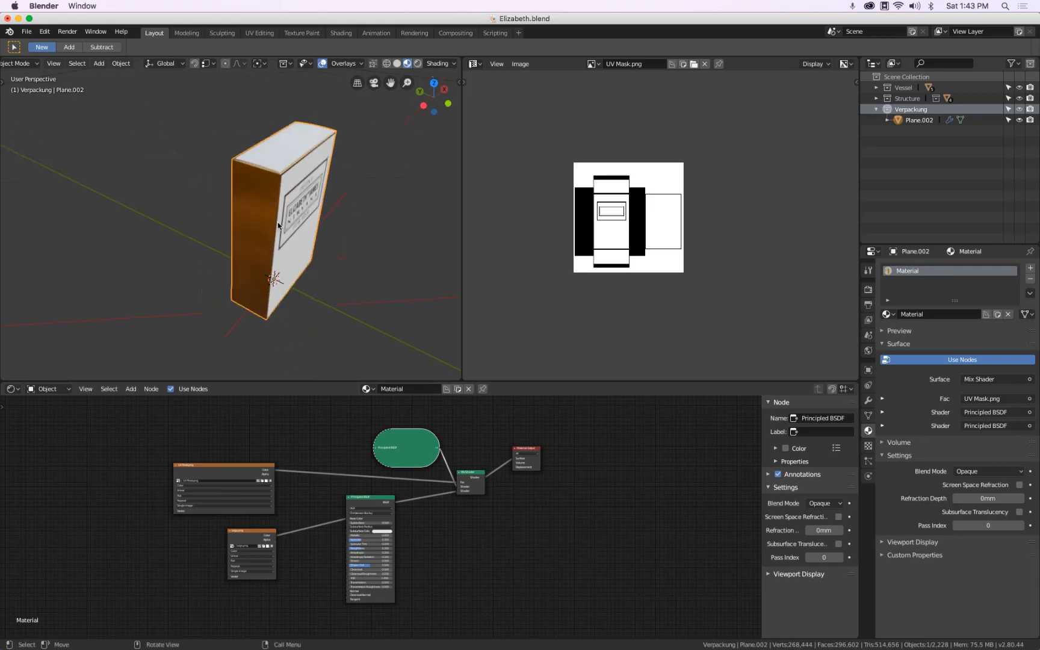
{"action": "left_click_drag", "start_coordinate": [272, 216], "coordinate": [253, 193]}
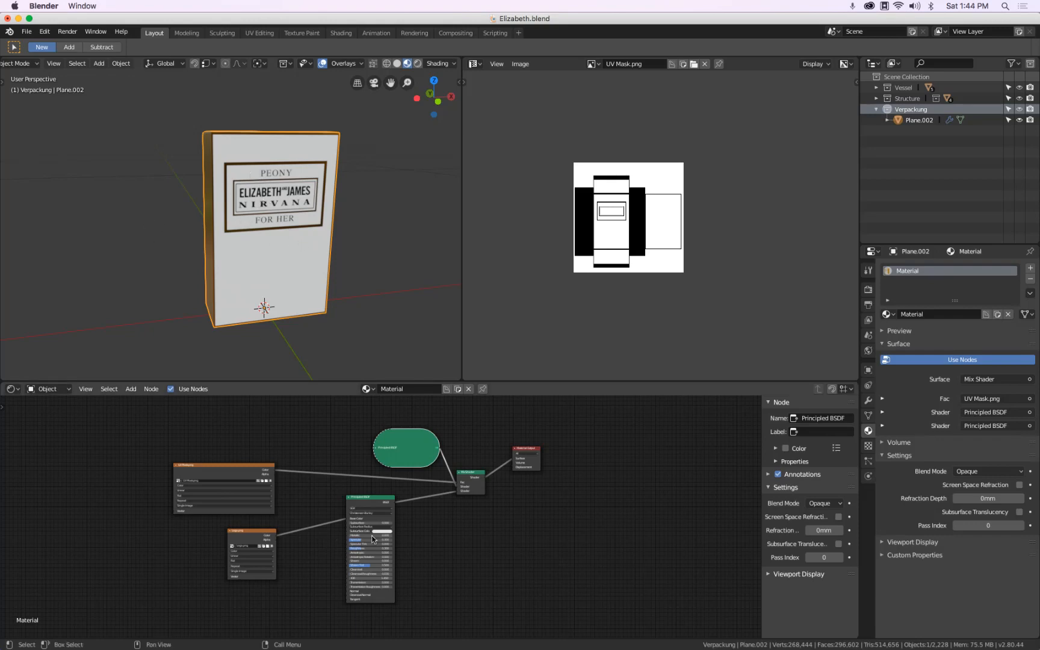
Move the white Principled BSDF node lower and shift the UV Mask.png node slightly to the right
{"action": "scroll", "coordinate": [435, 498], "scroll_direction": "up", "scroll_amount": 2}
{"action": "left_click_drag", "start_coordinate": [317, 501], "coordinate": [321, 525]}
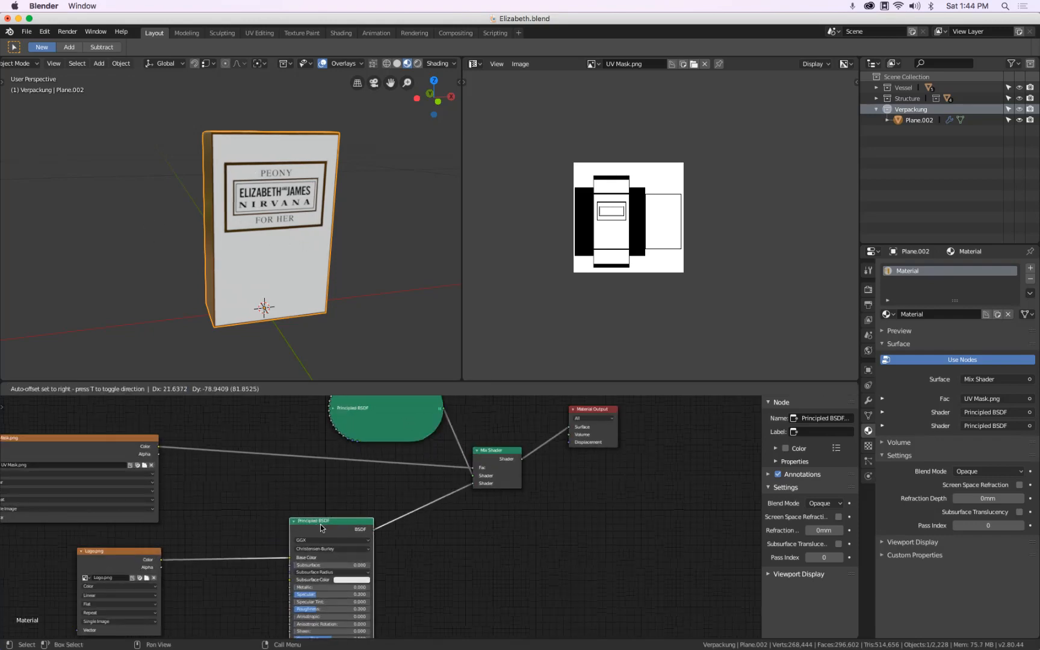
{"action": "left_click_drag", "start_coordinate": [92, 447], "coordinate": [155, 435]}
{"action": "scroll", "coordinate": [304, 542], "scroll_direction": "up", "scroll_amount": 3}
{"action": "scroll", "coordinate": [304, 541], "scroll_direction": "right", "scroll_amount": 2}
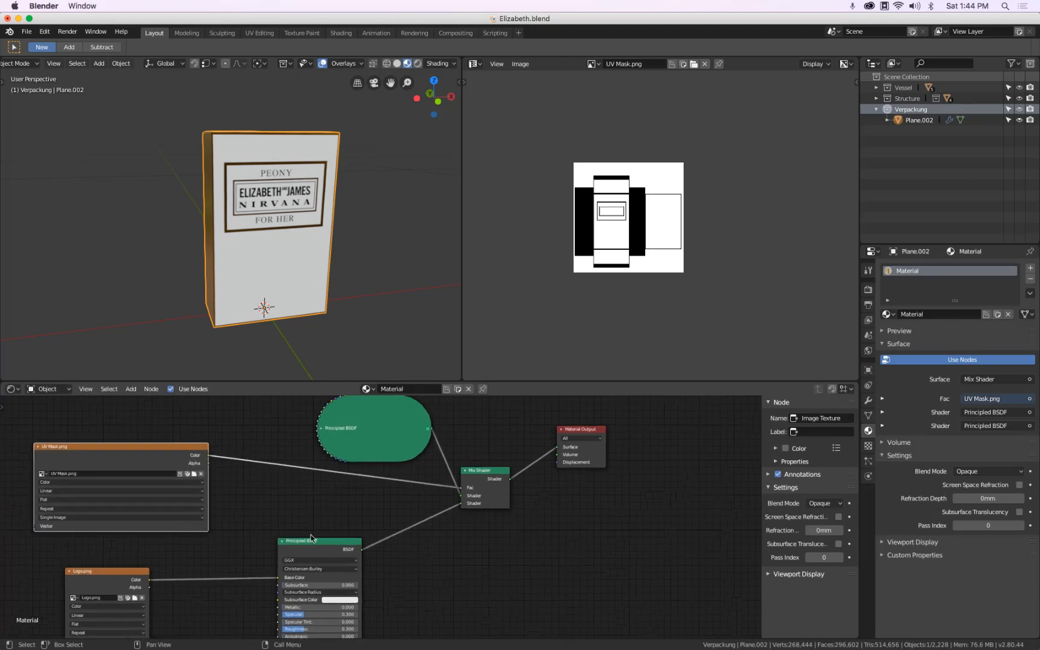
Expand the collapsed gold Principled BSDF node and arrange the white shader, Logo.png and UV Mask.png nodes to its left
{"action": "left_click", "coordinate": [322, 429]}
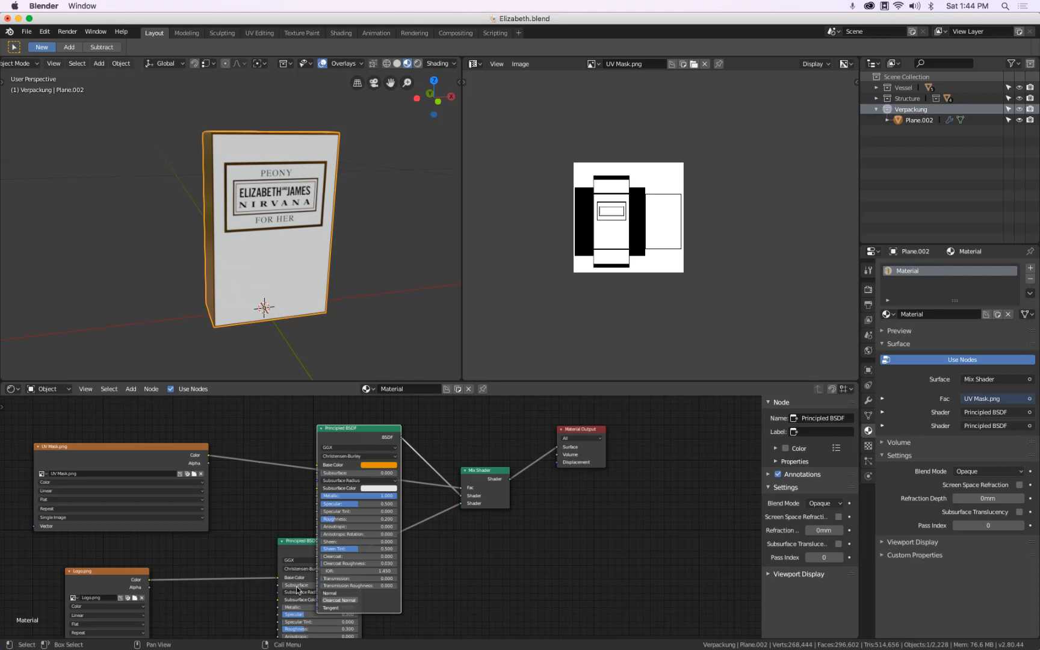
{"action": "left_click_drag", "start_coordinate": [301, 542], "coordinate": [252, 498]}
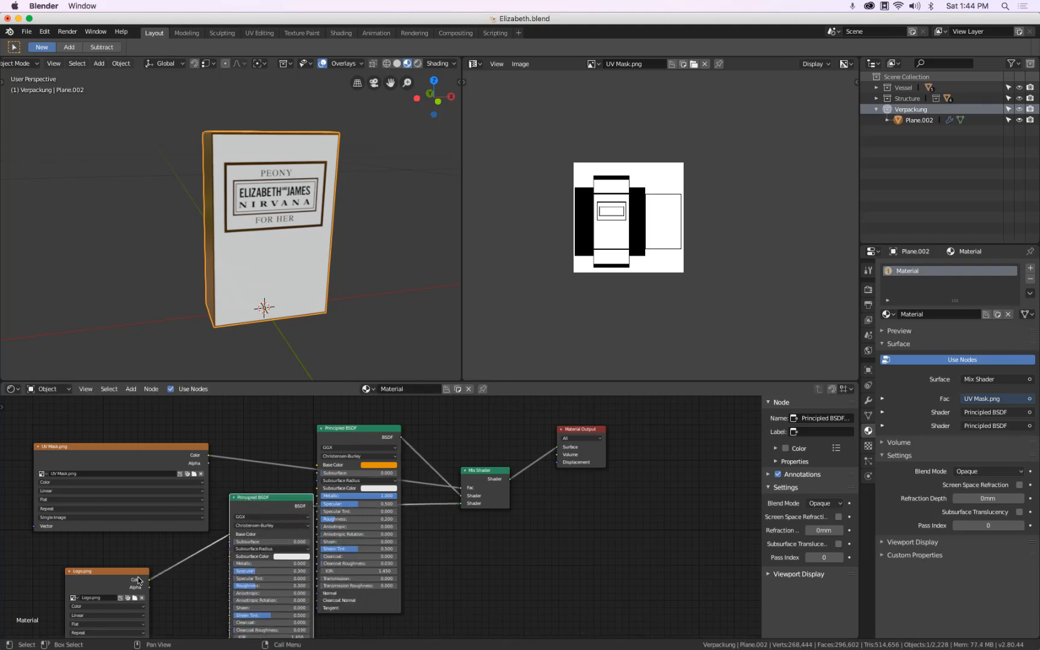
{"action": "left_click", "coordinate": [124, 565]}
{"action": "left_click_drag", "start_coordinate": [124, 566], "coordinate": [131, 559]}
{"action": "left_click_drag", "start_coordinate": [64, 449], "coordinate": [53, 429]}
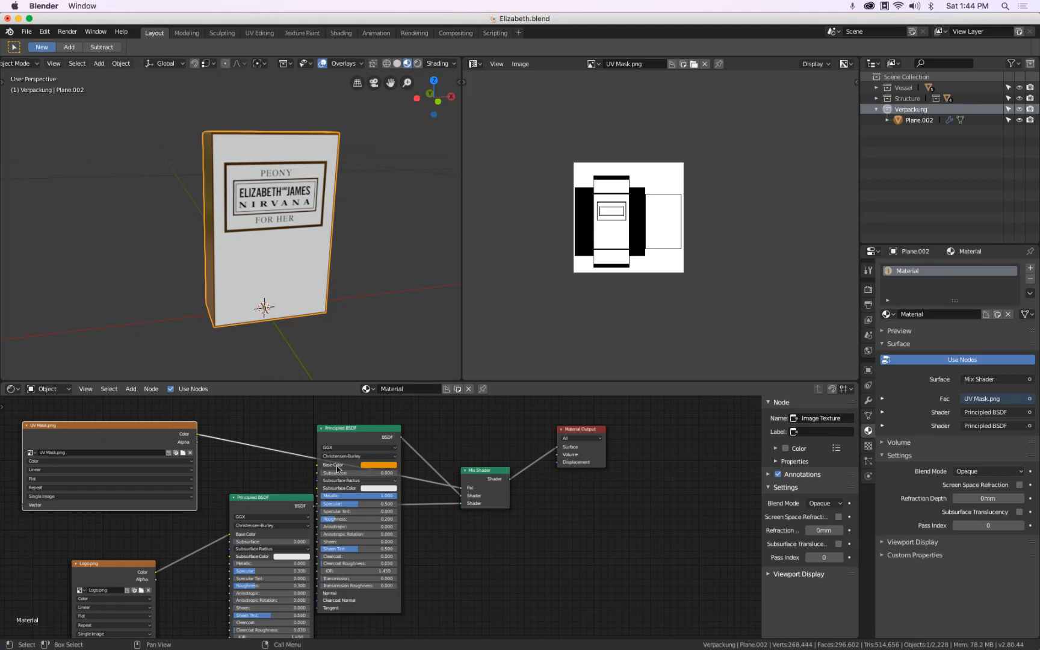
{"action": "left_click", "coordinate": [482, 475]}
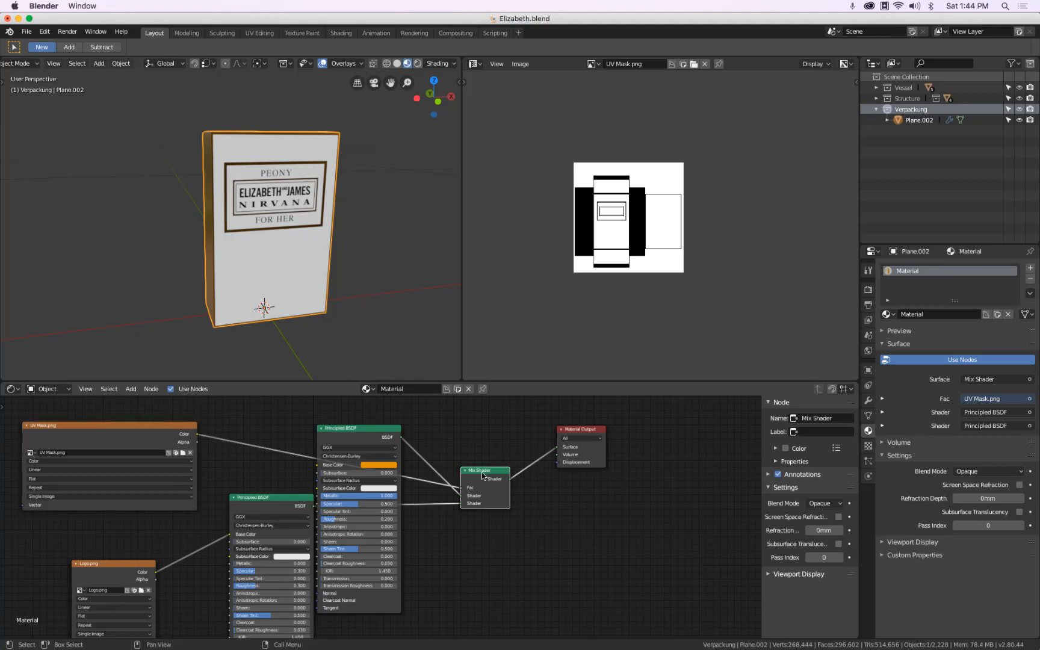
{"action": "mouse_move", "coordinate": [564, 632]}
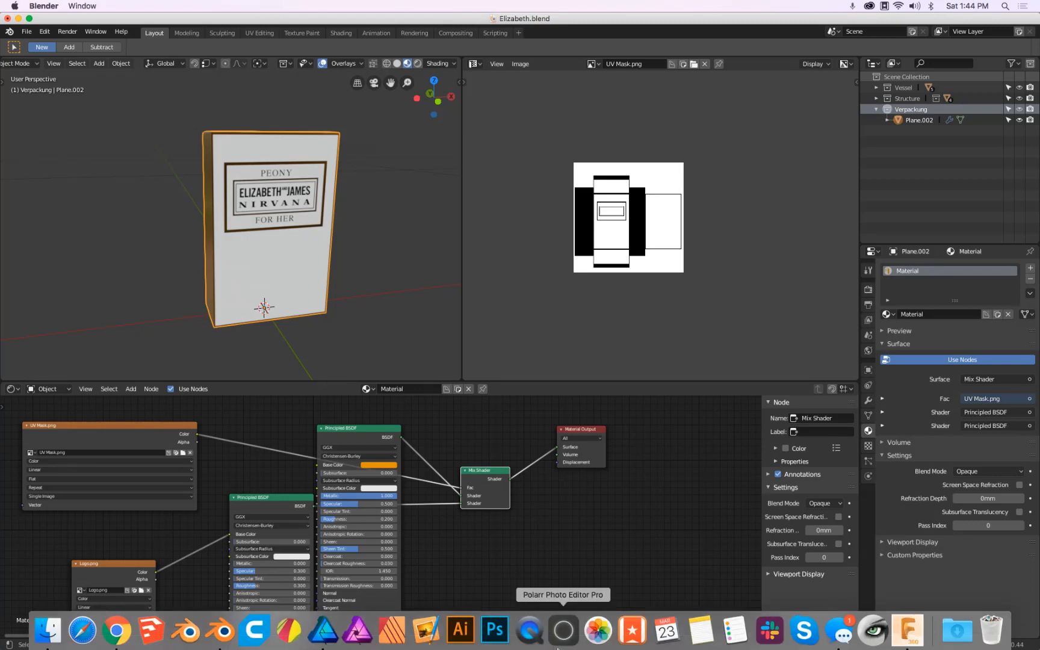
{"action": "left_click", "coordinate": [112, 639]}
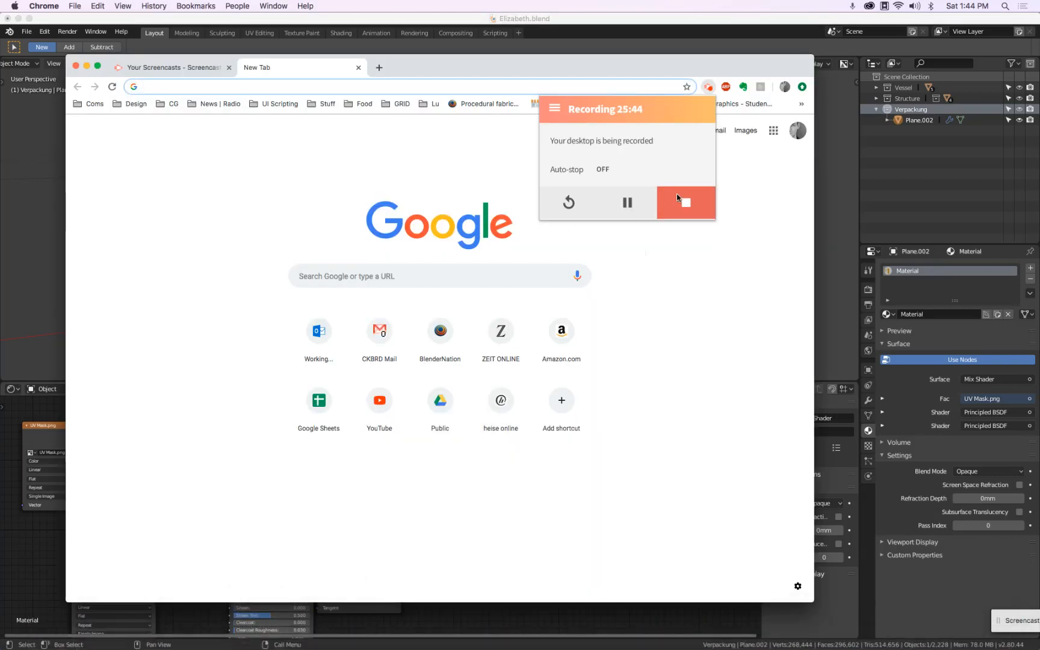